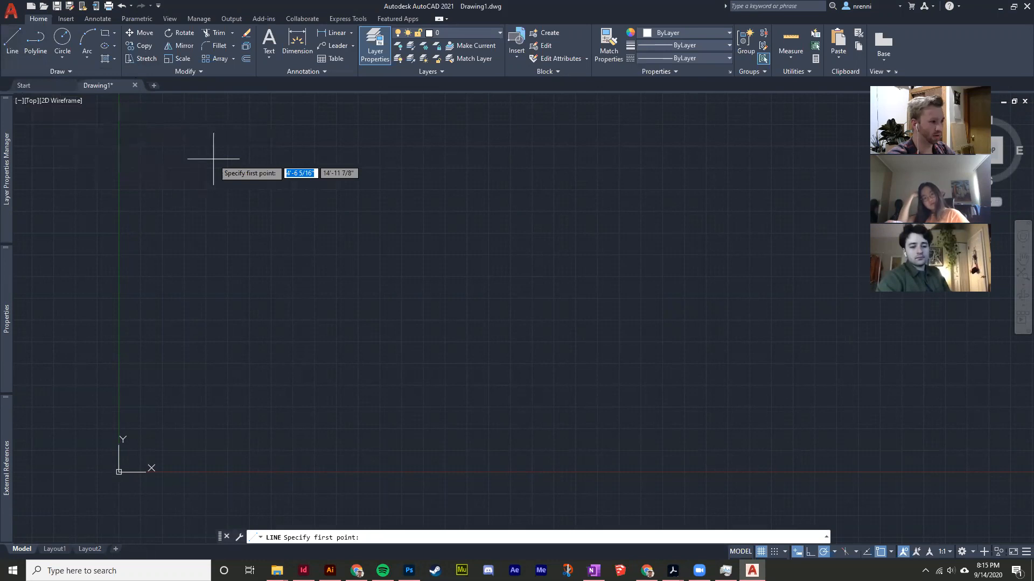
key("BackSpace")
key("BackSpace")
key("BackSpace")
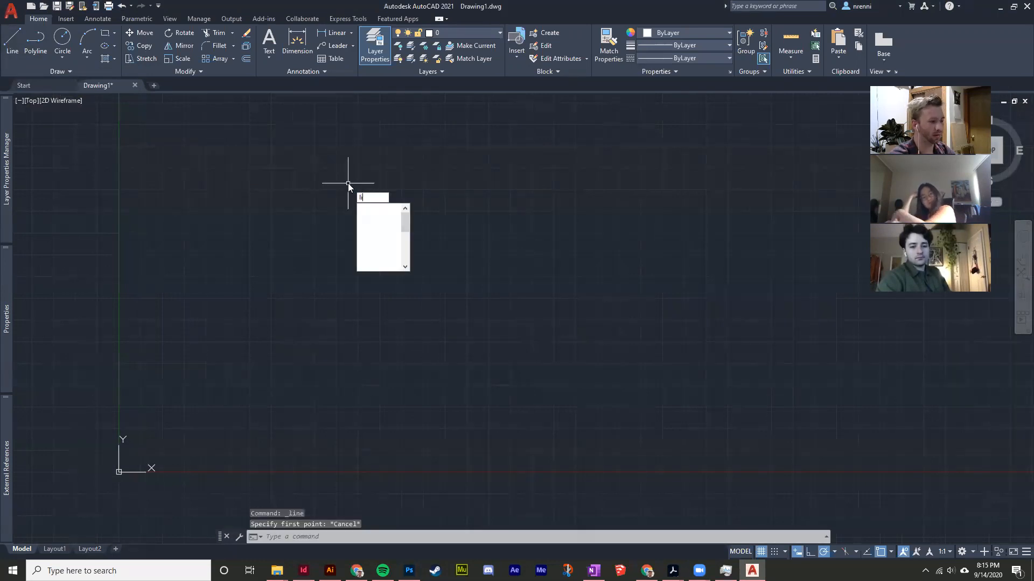
type("ne")
scroll(374, 237, "down", 11)
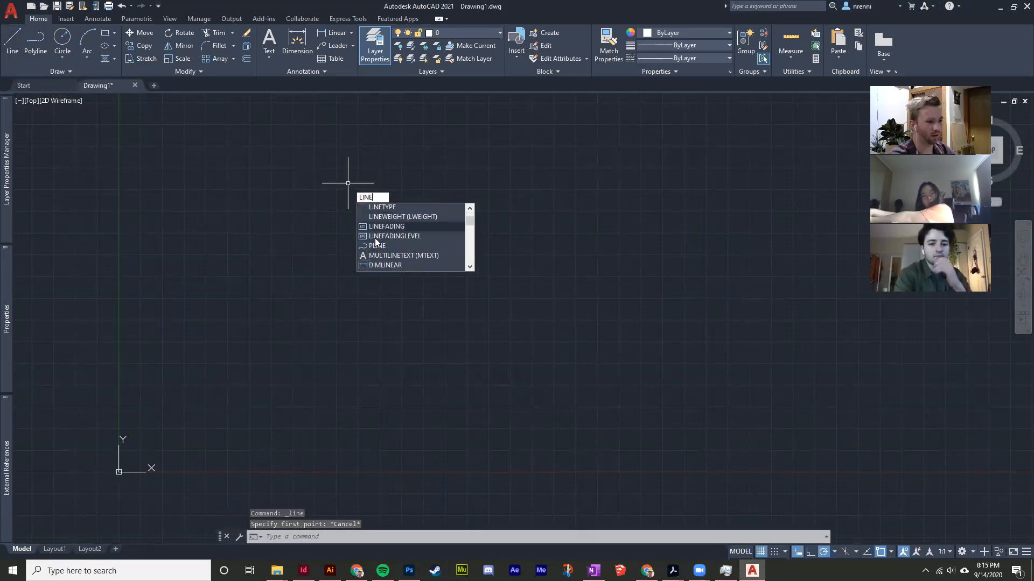
scroll(391, 252, "up", 11)
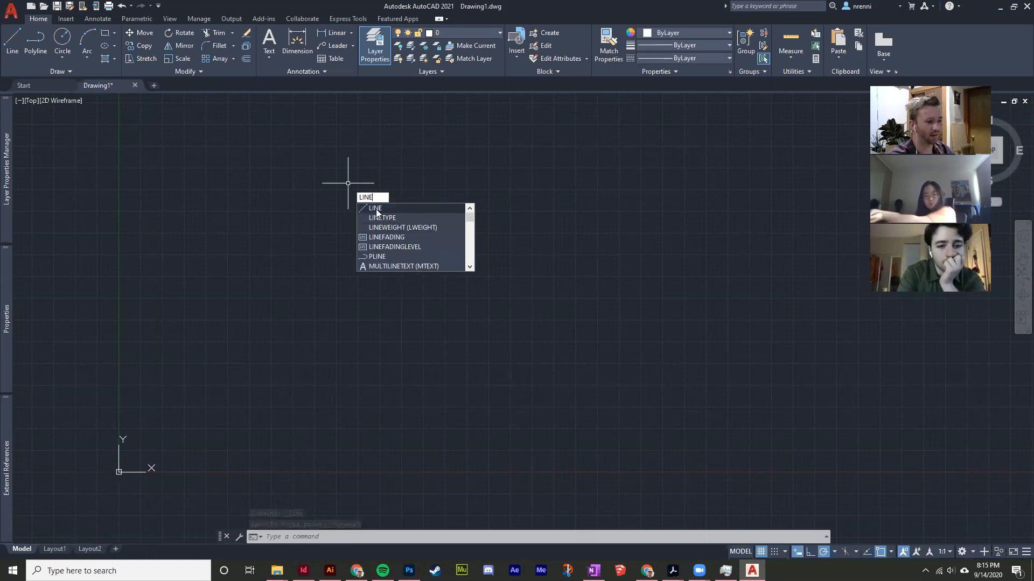
key("Return")
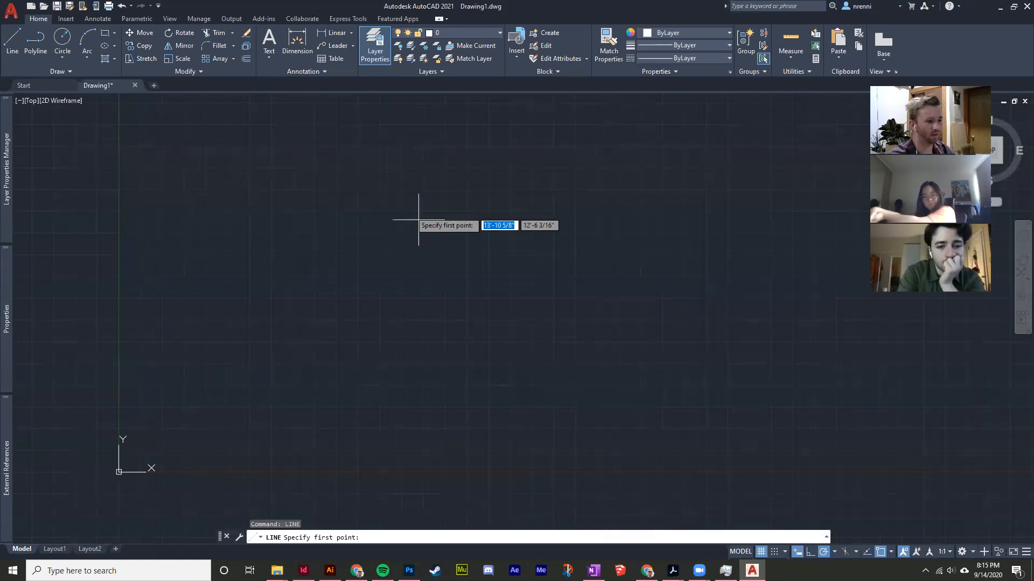
key("Escape")
key("Escape")
Draw a freehand zigzag chain of nine connected line segments across the middle of the drawing area
type("L")
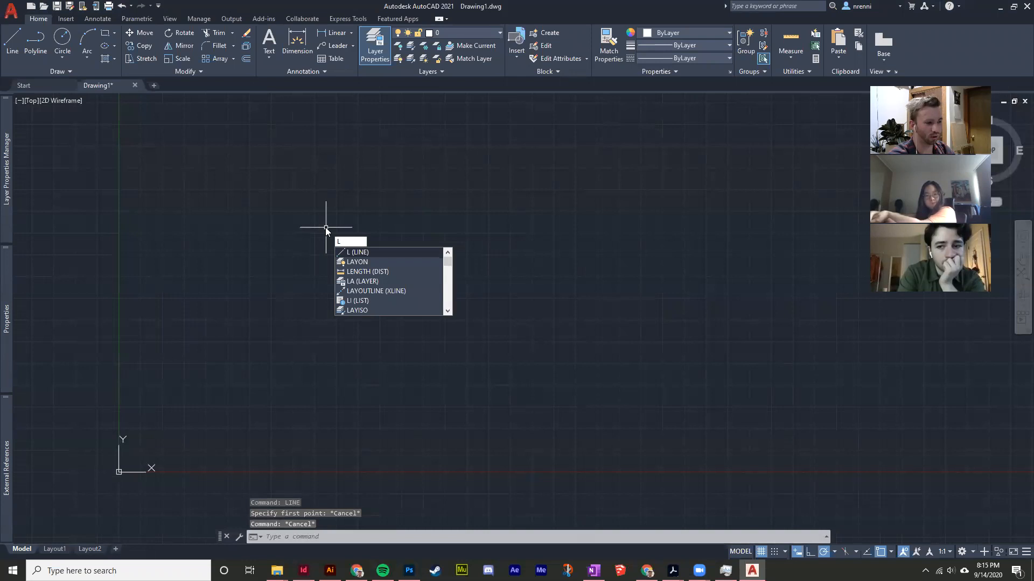
key("Return")
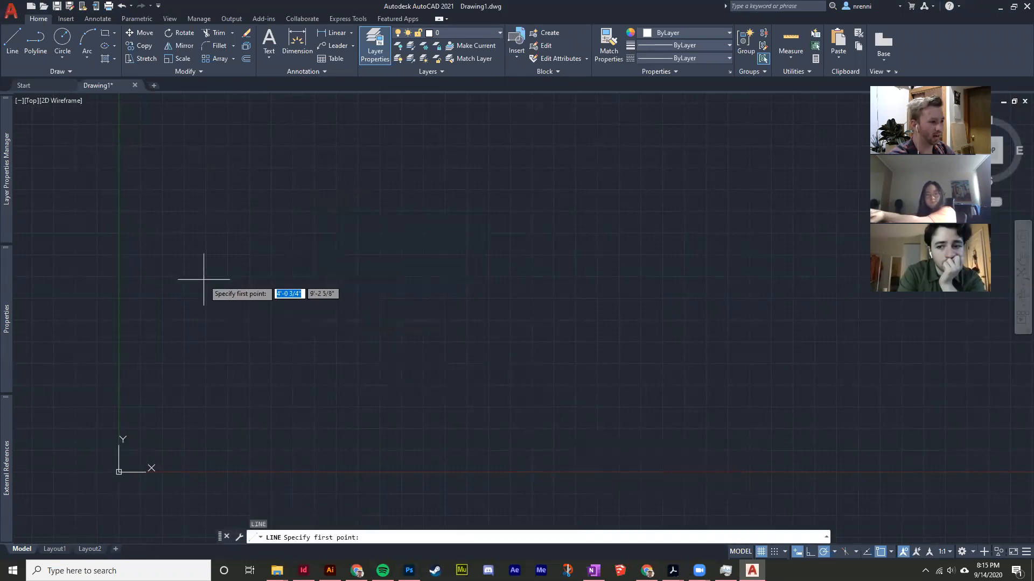
left_click(251, 268)
left_click(345, 342)
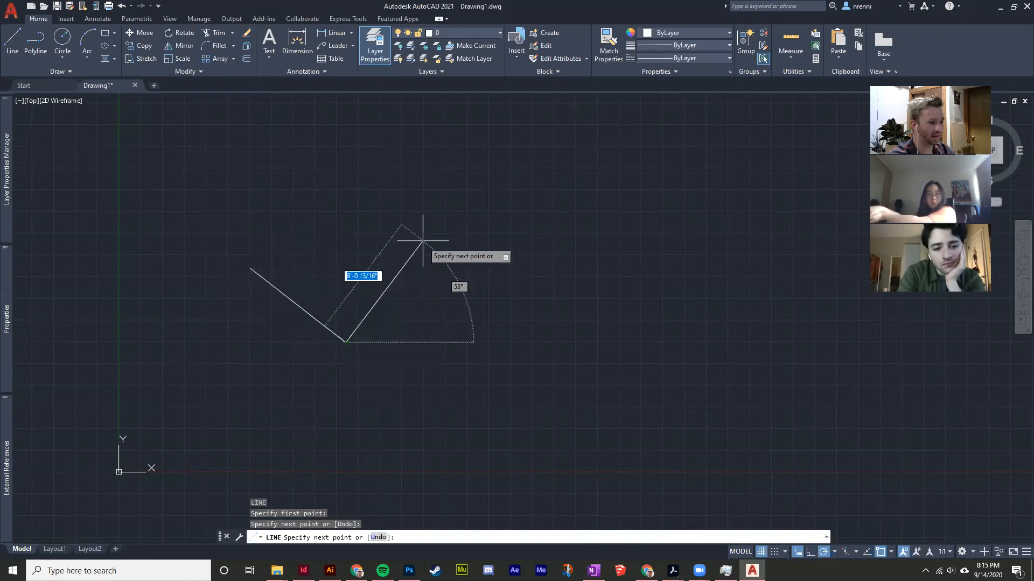
left_click(346, 210)
left_click(441, 266)
left_click(528, 190)
left_click(571, 314)
left_click(521, 398)
left_click(455, 346)
left_click(601, 235)
left_click(664, 234)
key("Escape")
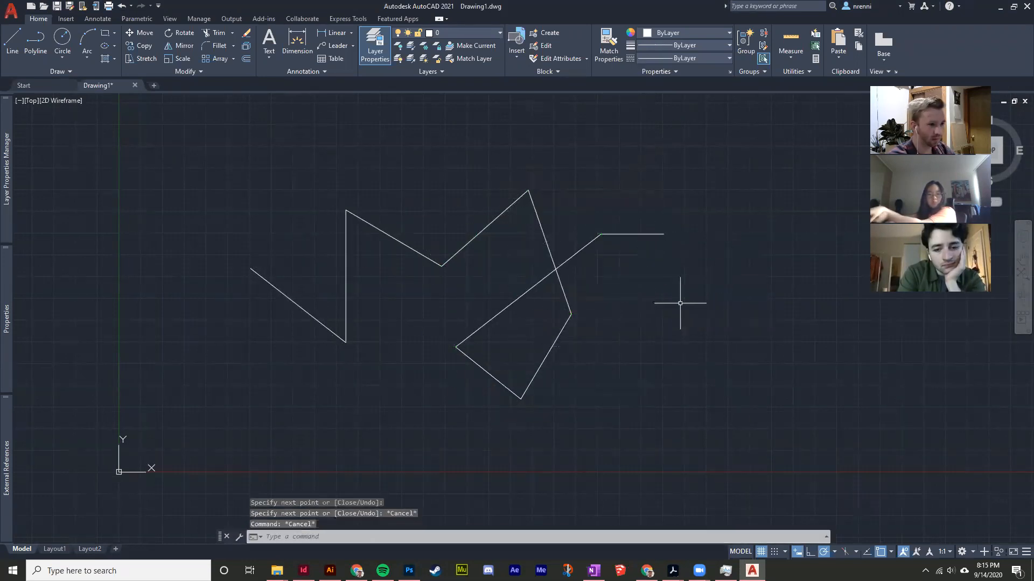
Erase all segments of the zigzag line chain
left_click(641, 356)
left_click(257, 147)
key("Delete")
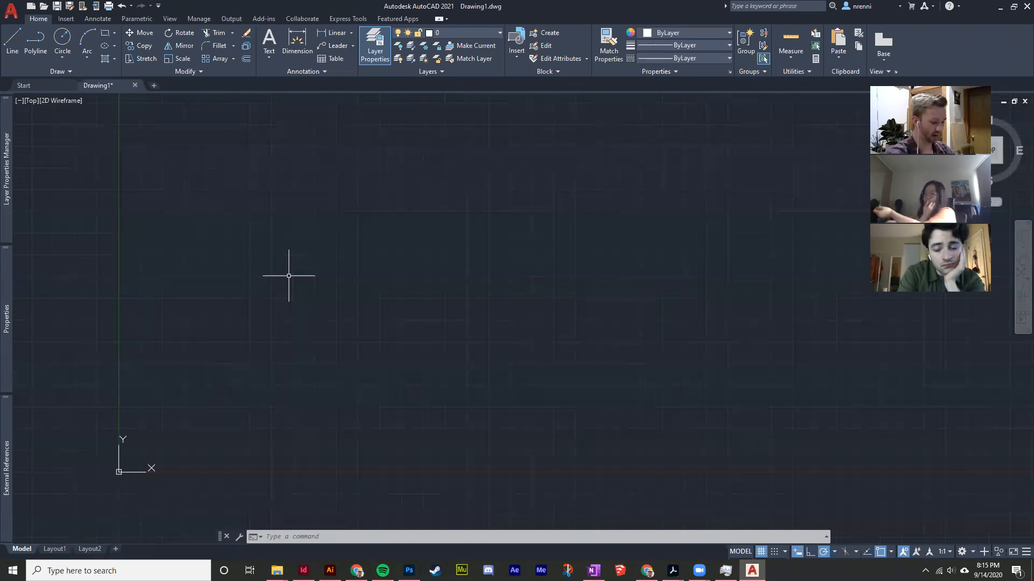
Try to draw a wavy fit-point spline that spirals inward and continues out past the spiral
type("splione")
key("BackSpace")
key("BackSpace")
key("BackSpace")
key("Return")
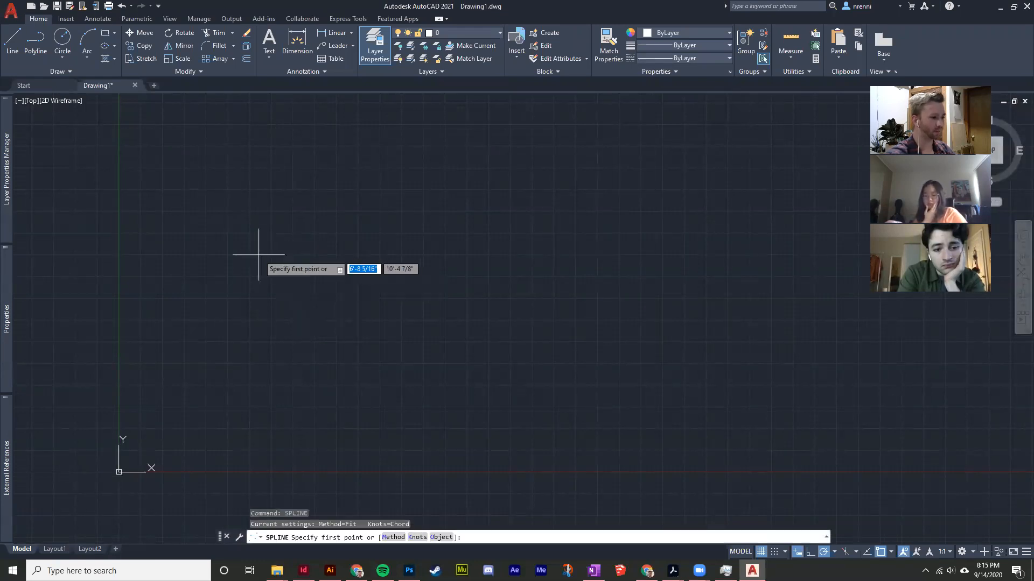
left_click(219, 213)
left_click(314, 242)
left_click(397, 190)
left_click(473, 256)
left_click(541, 343)
left_click(620, 276)
left_click(575, 206)
left_click(525, 257)
left_click(572, 293)
left_click(594, 253)
left_click(576, 238)
left_click(557, 249)
left_click(577, 259)
left_click(578, 251)
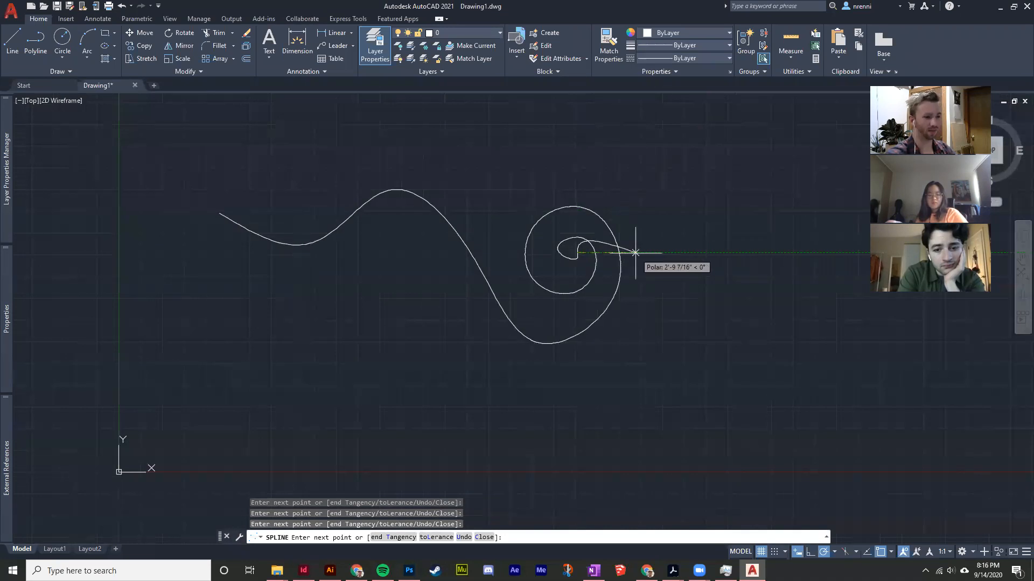
left_click(628, 337)
left_click(698, 226)
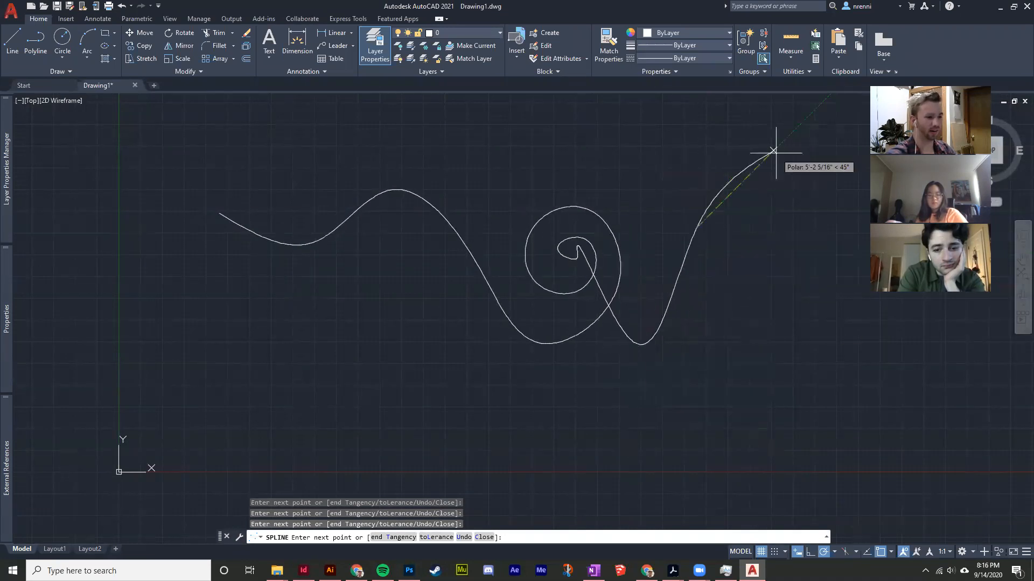
key("Escape")
key("Escape")
Draw a spline through eight freehand points, rising, dipping and curling inward into a loop at its end
type("spl")
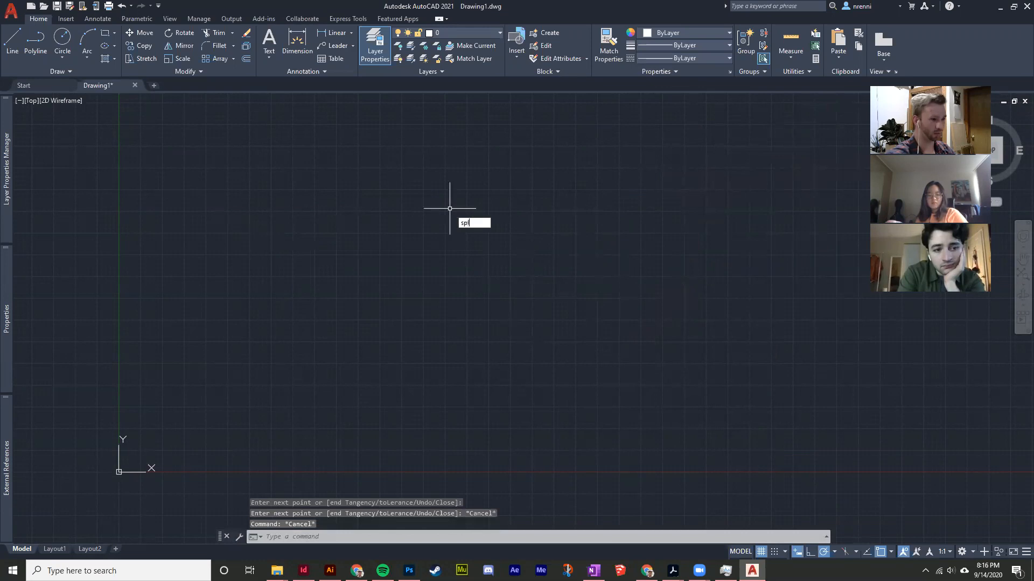
key("Return")
left_click(74, 160)
left_click(237, 117)
left_click(293, 194)
left_click(356, 299)
left_click(531, 261)
left_click(389, 170)
left_click(419, 236)
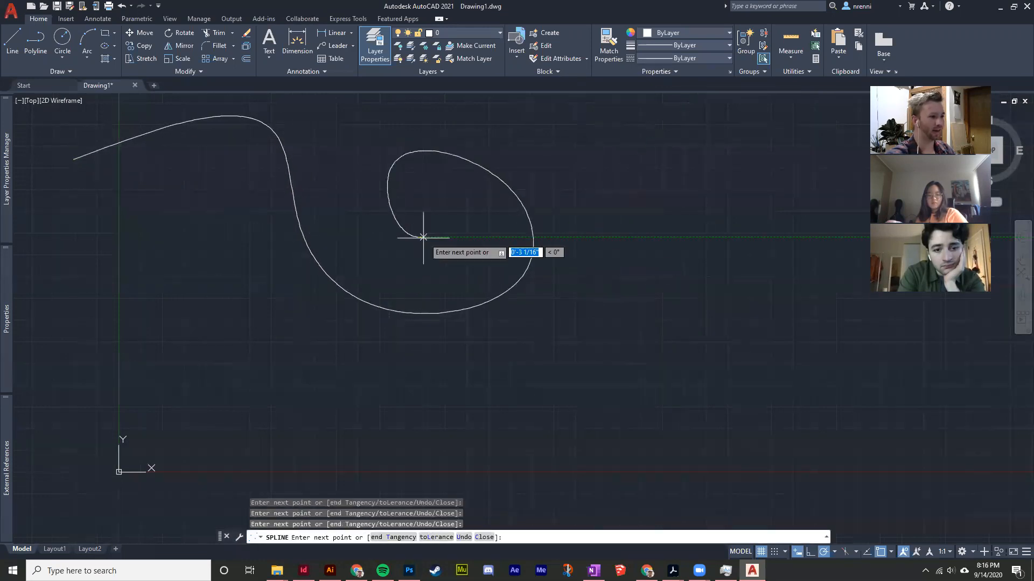
left_click(447, 225)
key("Return")
Draw a shallow downward-bulging three-point arc below the spline
type("arc")
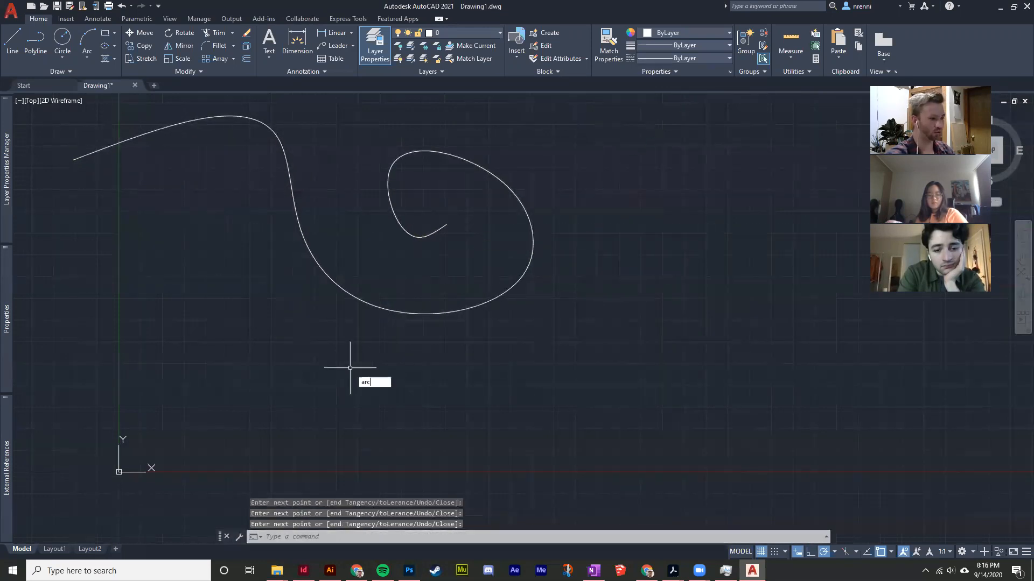
key("Return")
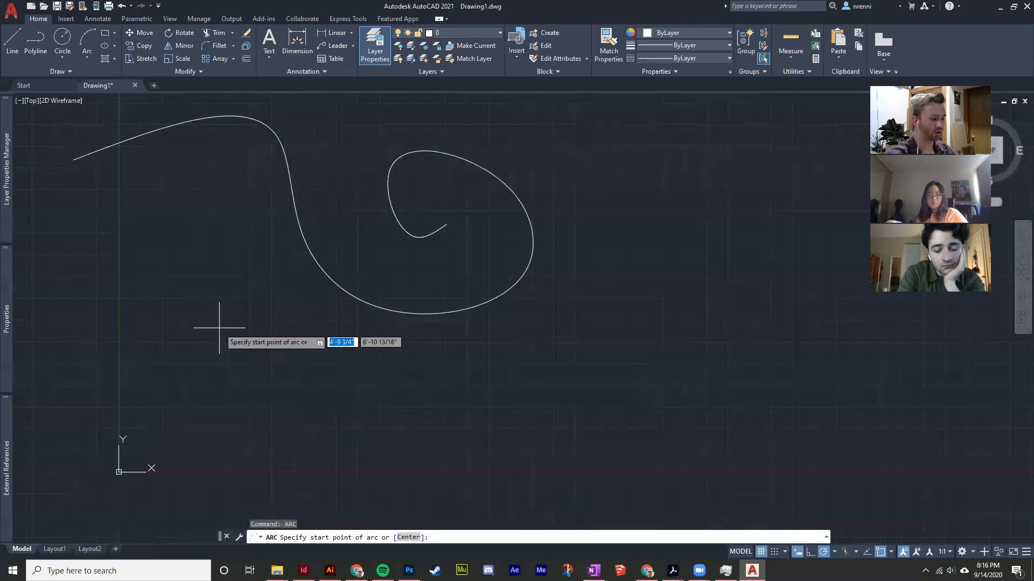
left_click(218, 328)
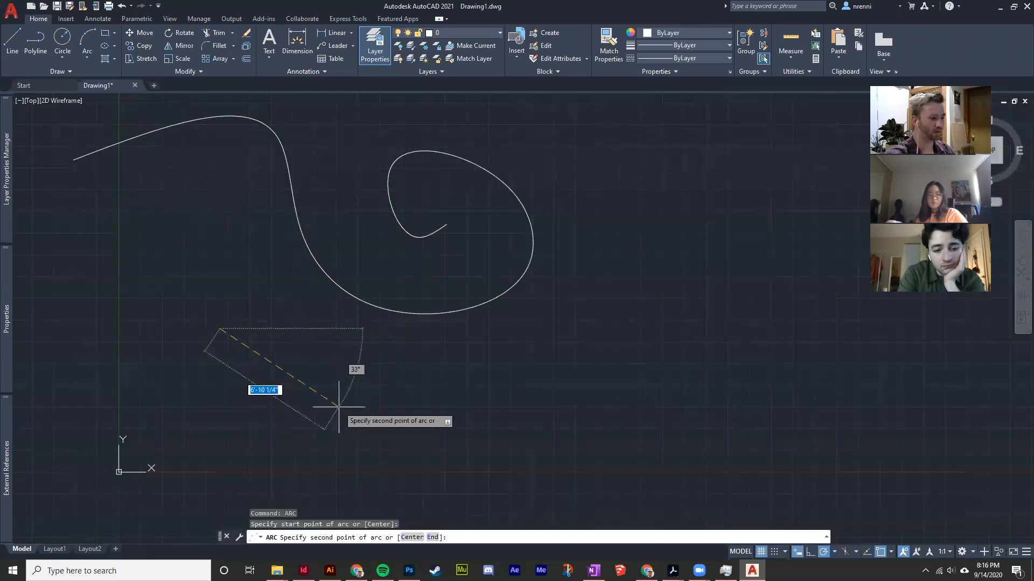
left_click(357, 421)
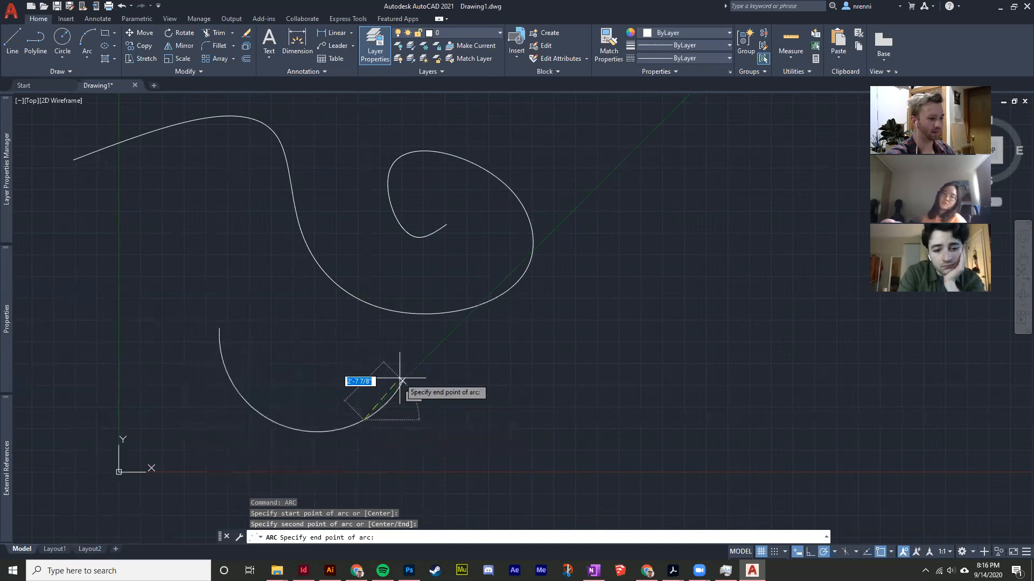
left_click(431, 399)
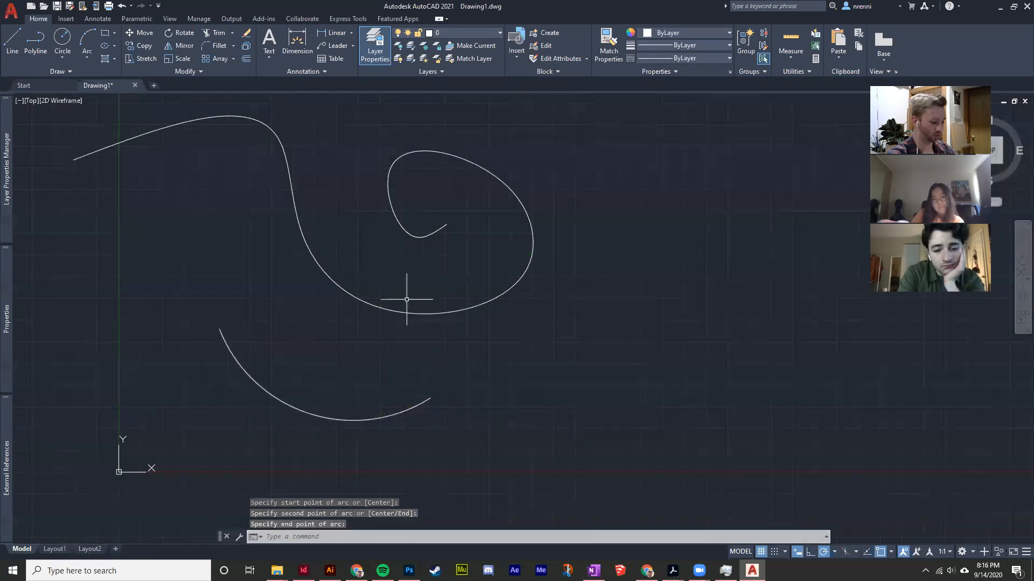
Draw a second three-point arc, bulging upward, from the first arc's right endpoint
key("Return")
left_click(431, 401)
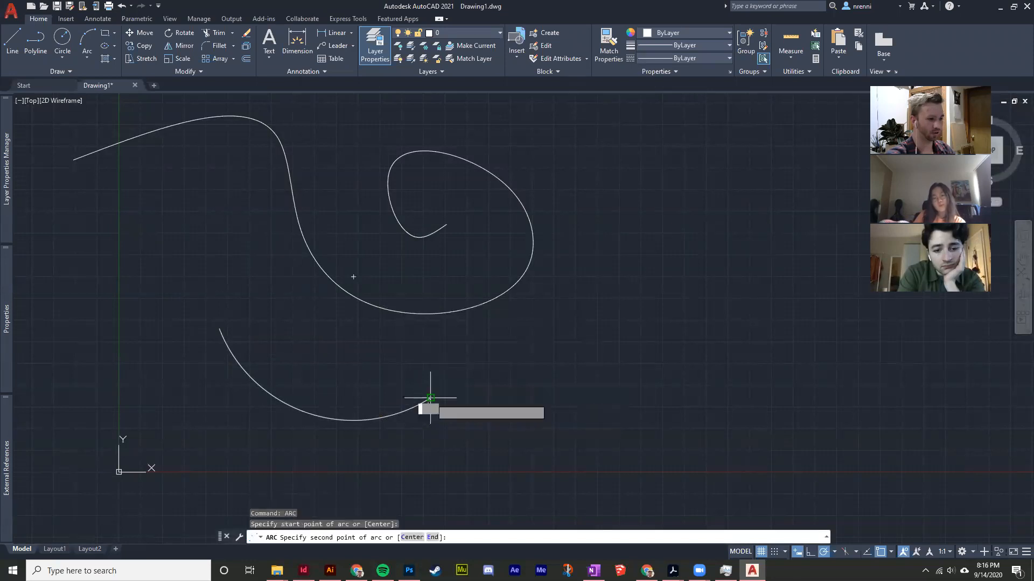
left_click(699, 381)
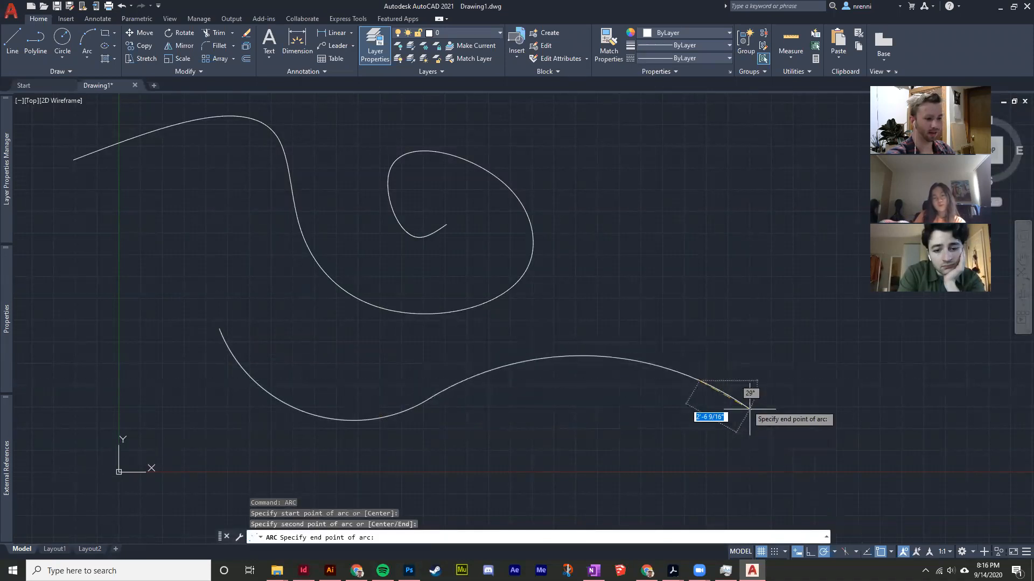
left_click(747, 419)
Erase the spline and both arcs
scroll(700, 307, "down", 5)
middle_click_drag(700, 307, 603, 338)
scroll(603, 338, "up", 5)
scroll(572, 346, "down", 3)
left_click(551, 421)
left_click(286, 203)
key("Delete")
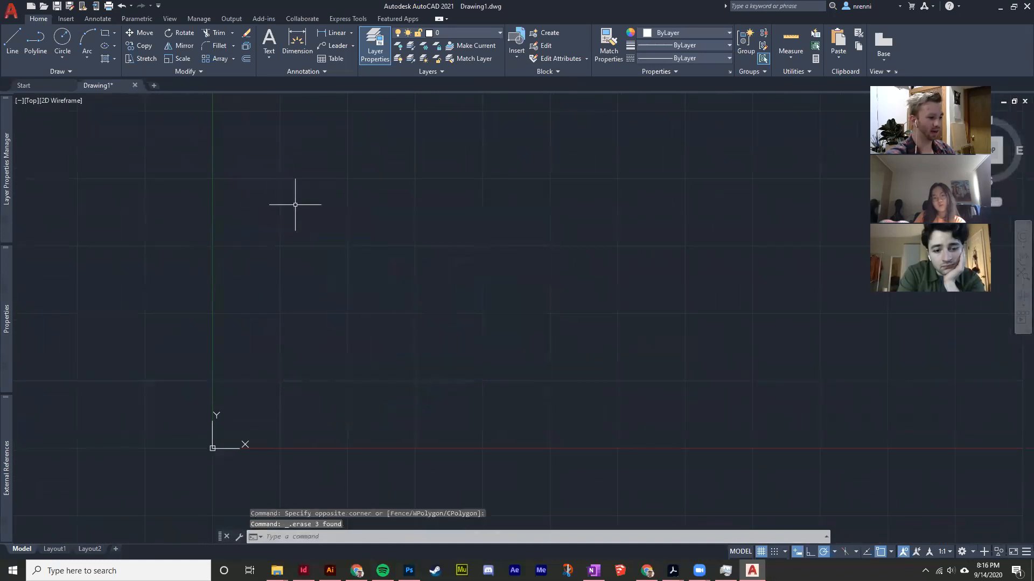
Draw a single horizontal line 5.5' long running right from a freely picked start point above the origin
middle_click_drag(300, 240, 211, 265)
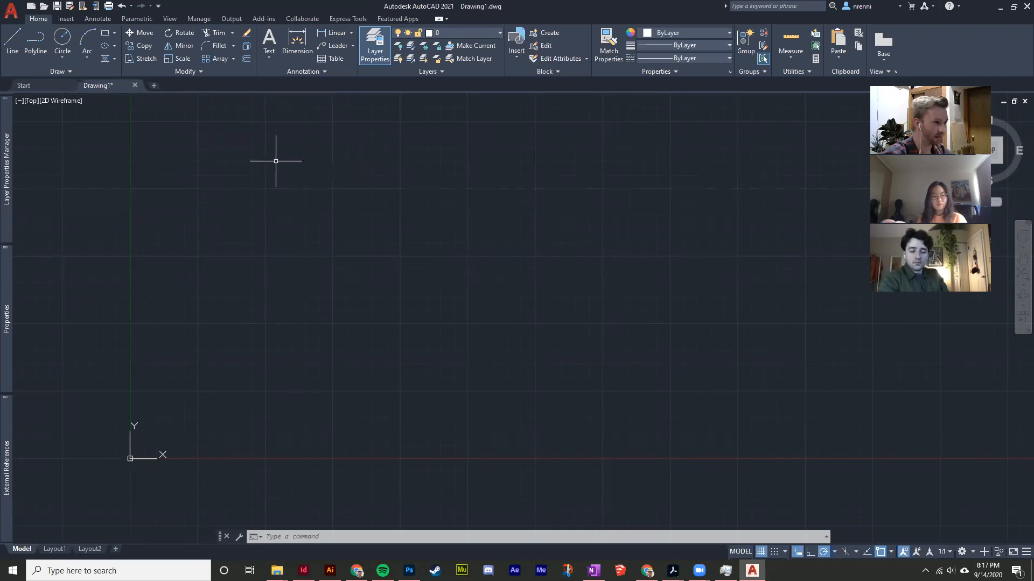
type("LINE")
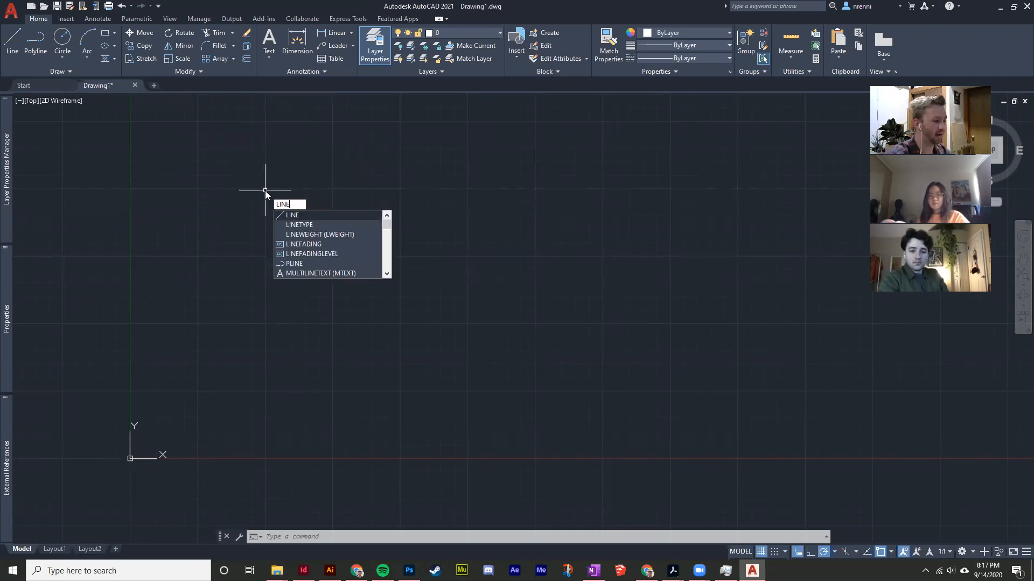
key("Return")
left_click(247, 181)
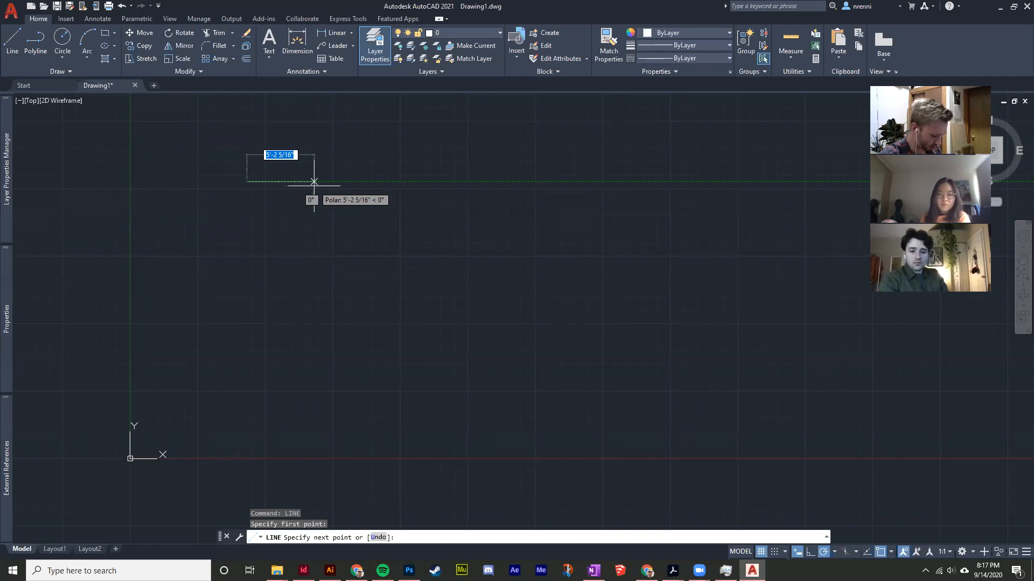
type("5.5")
key("Return")
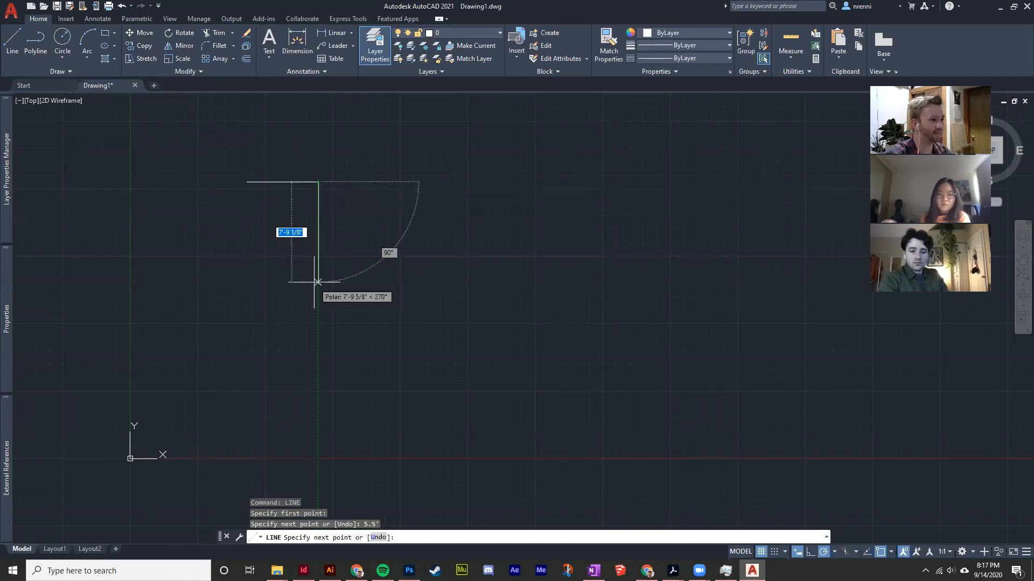
key("Escape")
Draw a vertical line 3' long straight down from the right endpoint of the horizontal line
scroll(324, 219, "up", 2)
middle_click_drag(325, 218, 390, 278)
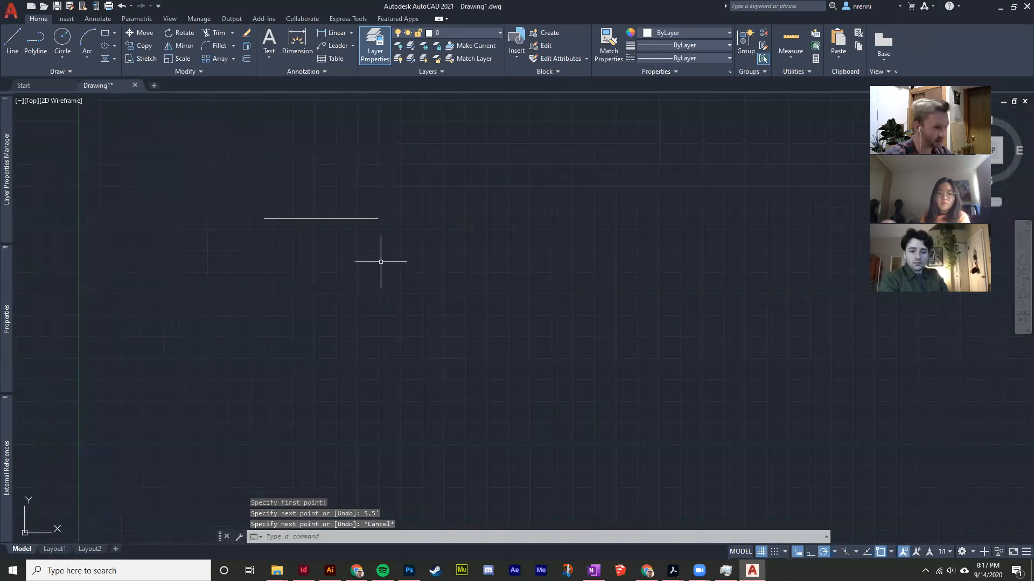
key("Return")
left_click(378, 218)
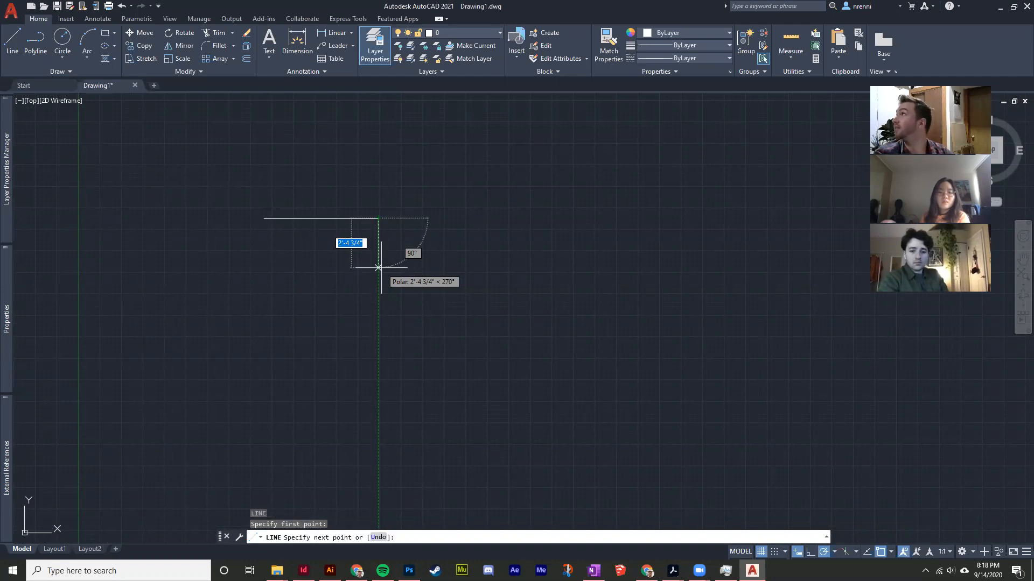
type("3")
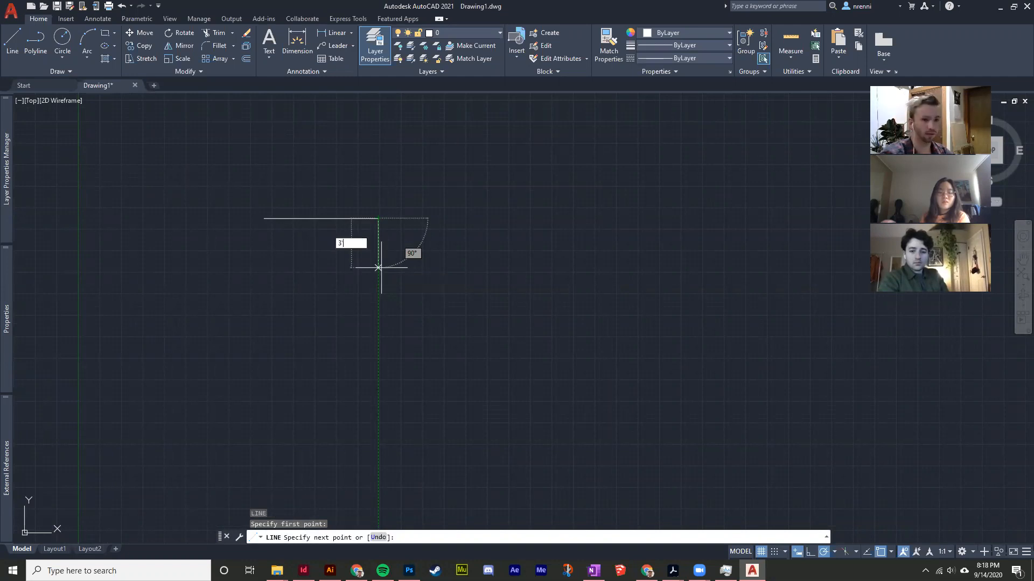
key("Return")
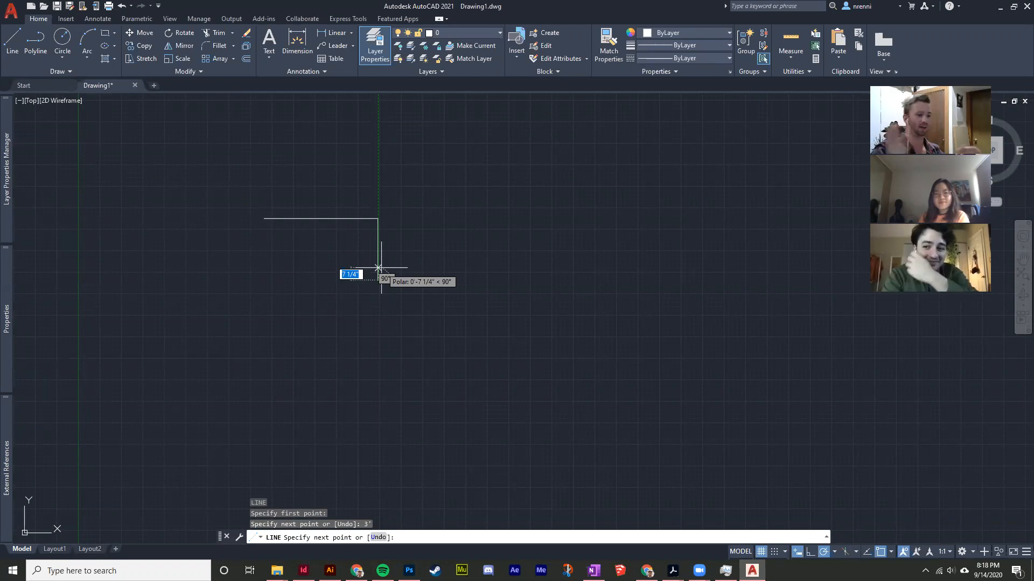
left_click(378, 280)
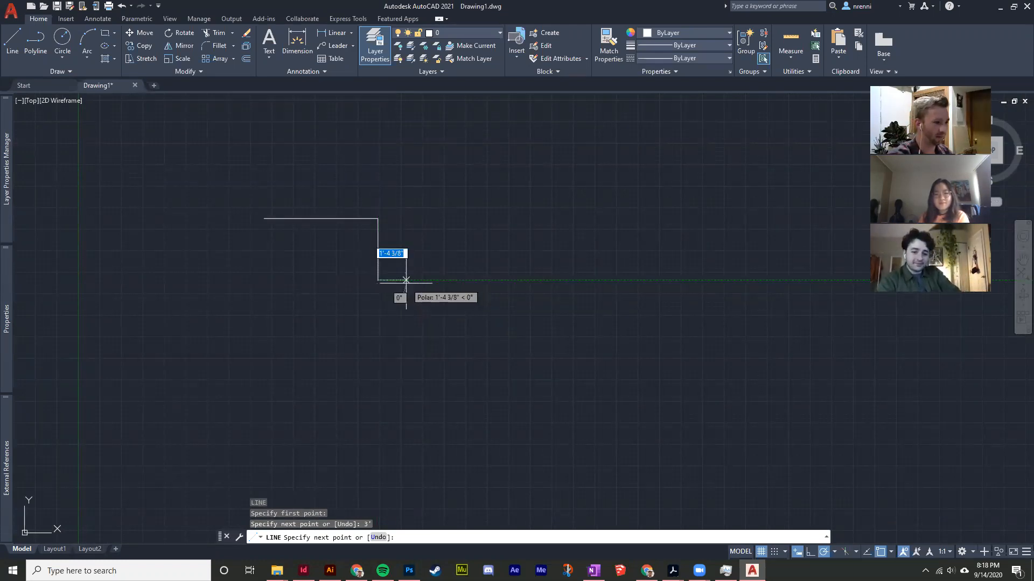
key("Escape")
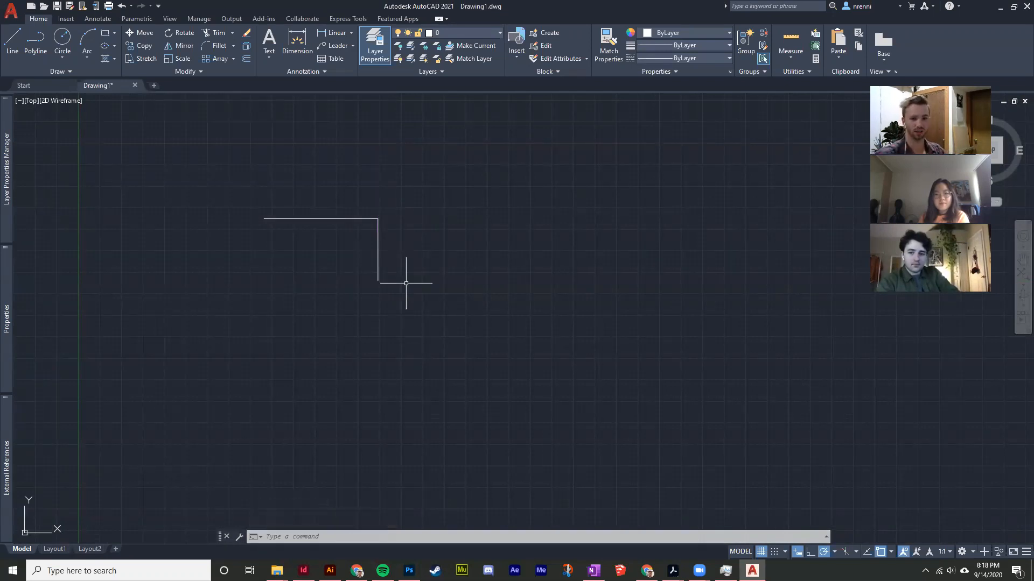
Draw a 5" line running right from the vertical line's lower endpoint, continued by a 3' line straight up
middle_click_drag(415, 319, 418, 294)
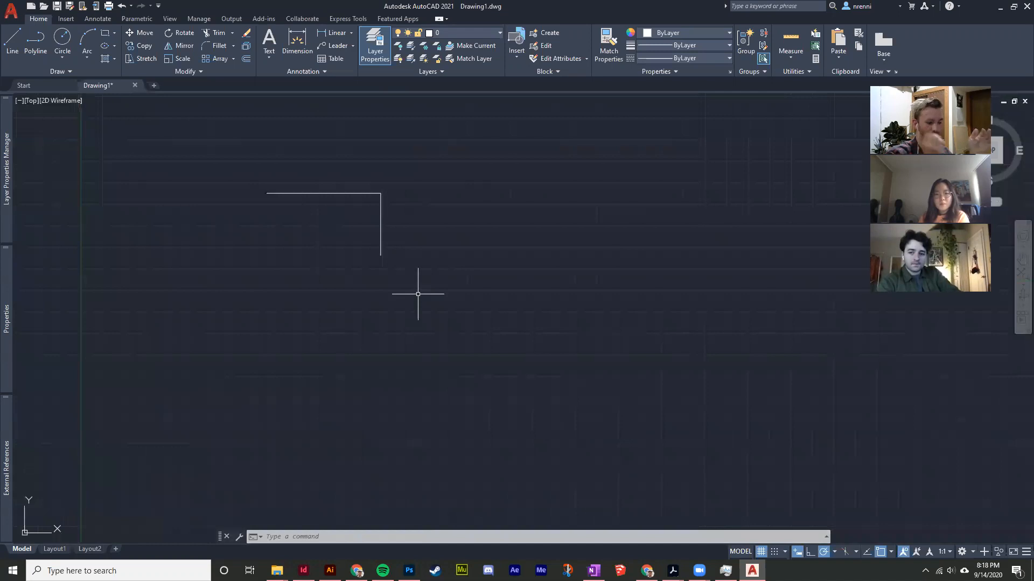
key("l")
key("Return")
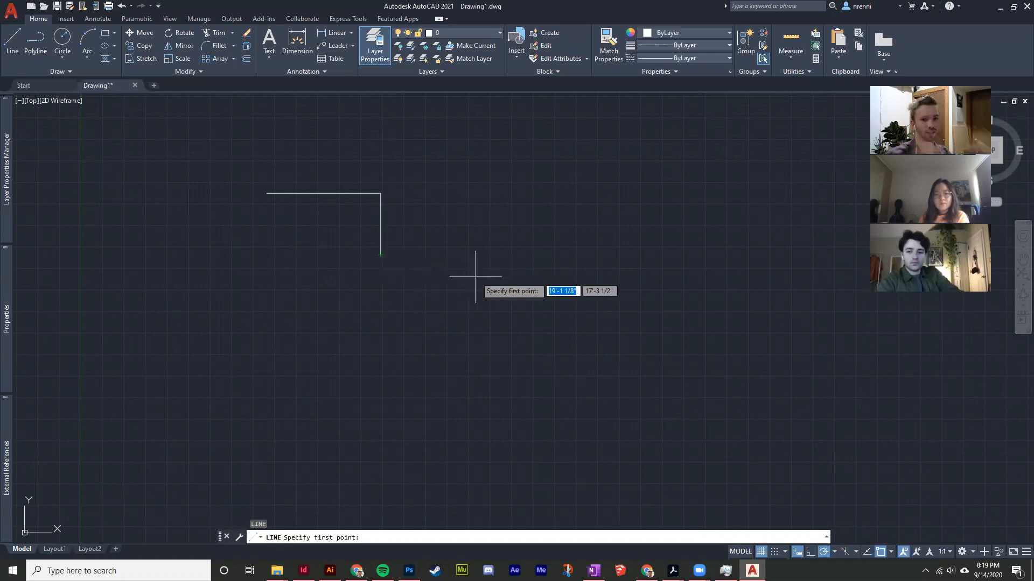
left_click(381, 255)
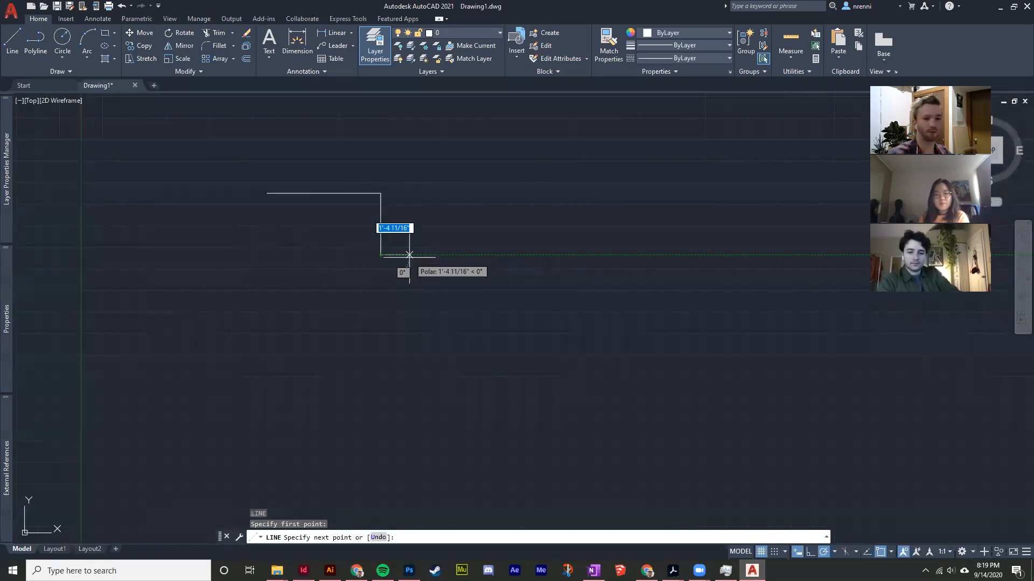
type("5")
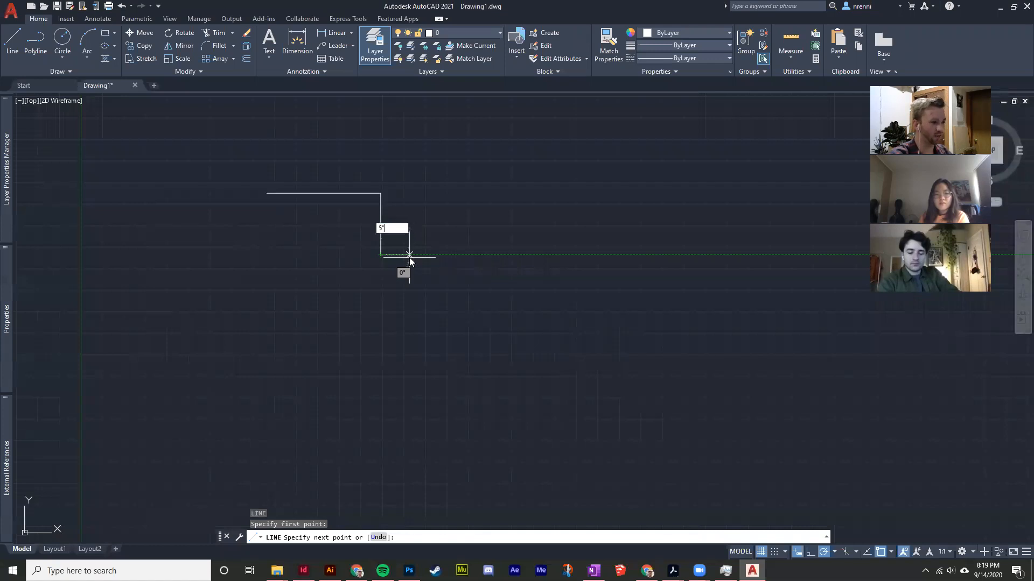
key("Return")
type("3'")
key("Return")
key("Escape")
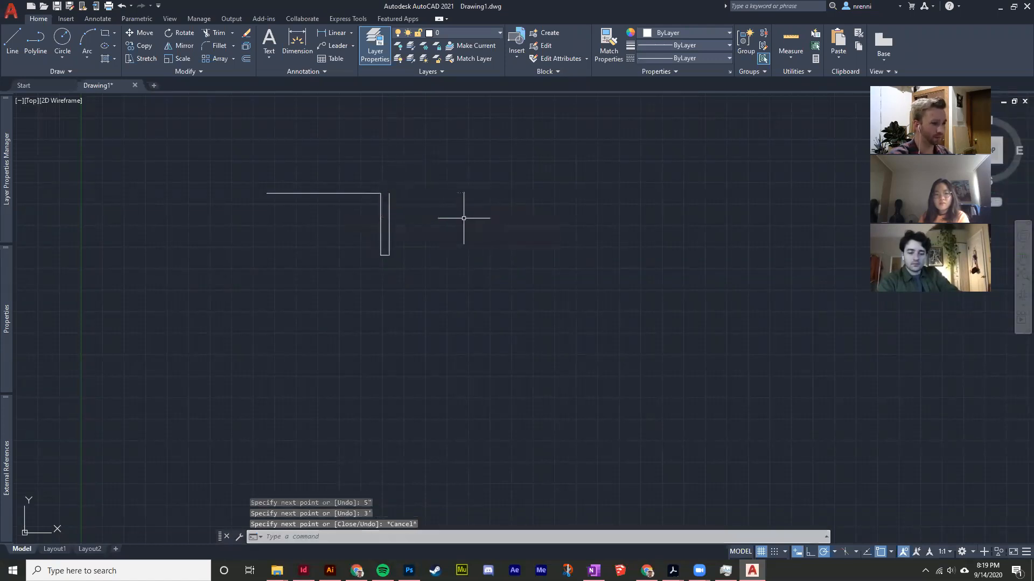
Toggle the drawing grid off and back on several times, leaving it displayed
scroll(446, 242, "up", 2)
scroll(492, 282, "down", 2)
middle_click_drag(492, 282, 470, 280)
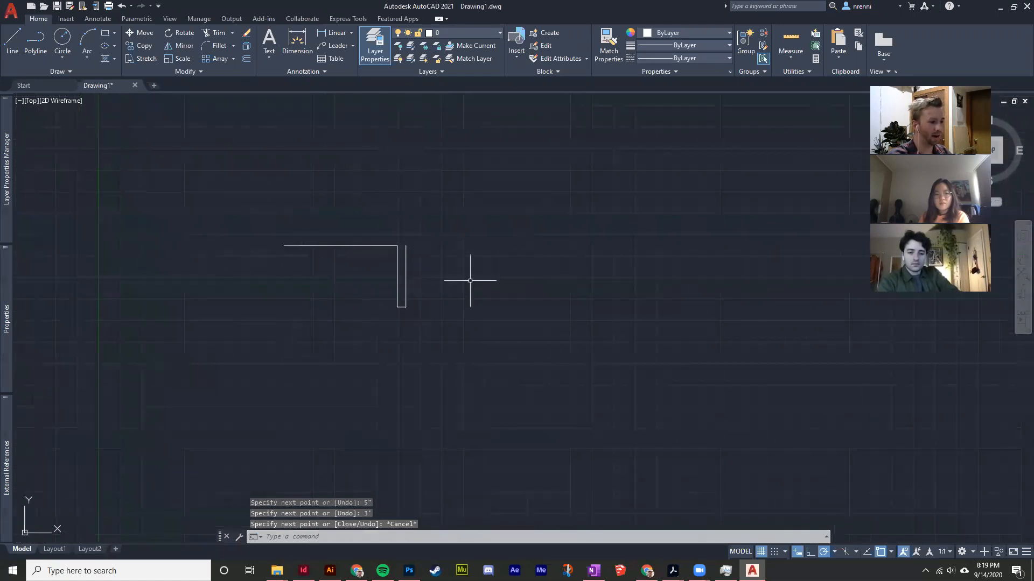
left_click(762, 552)
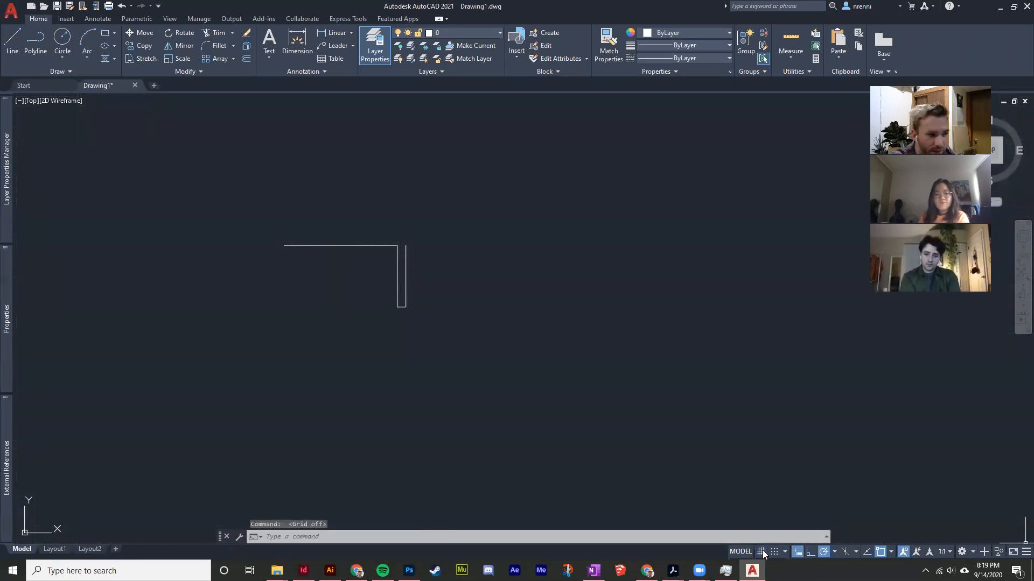
left_click(762, 553)
left_click(761, 552)
left_click(762, 553)
left_click(762, 552)
left_click(762, 552)
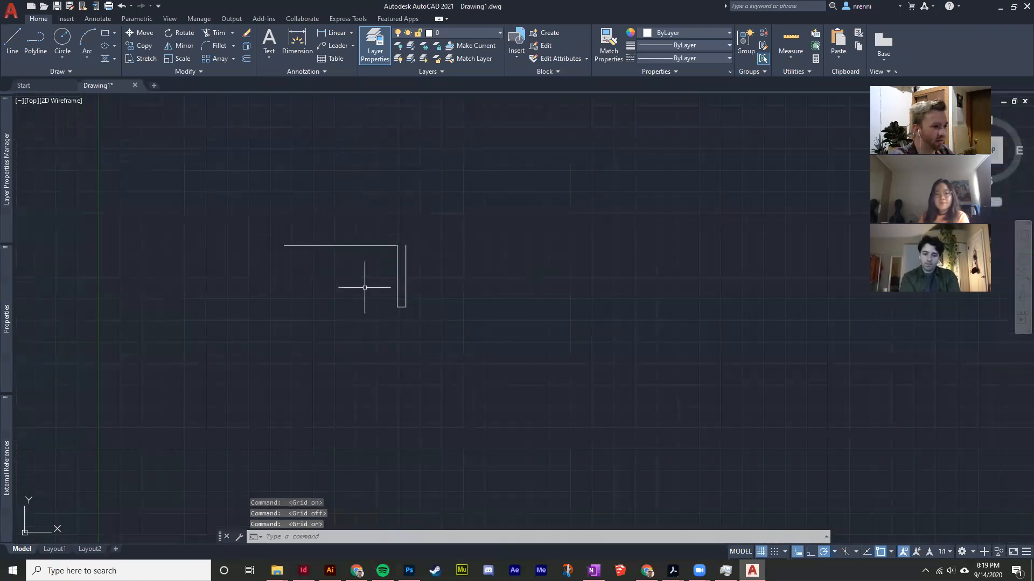
left_click(761, 553)
left_click(761, 552)
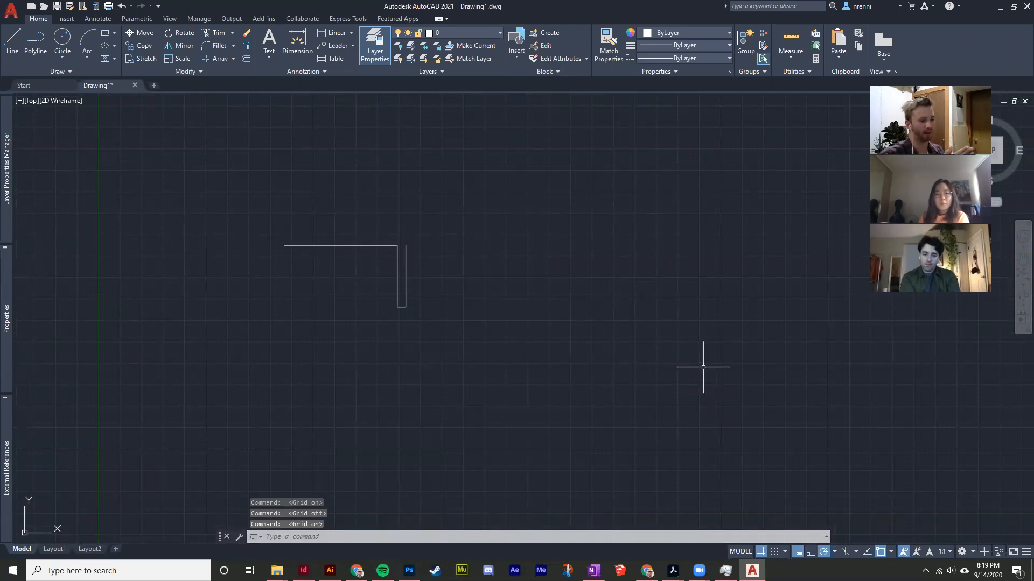
type("l")
key("Return")
left_click(484, 213)
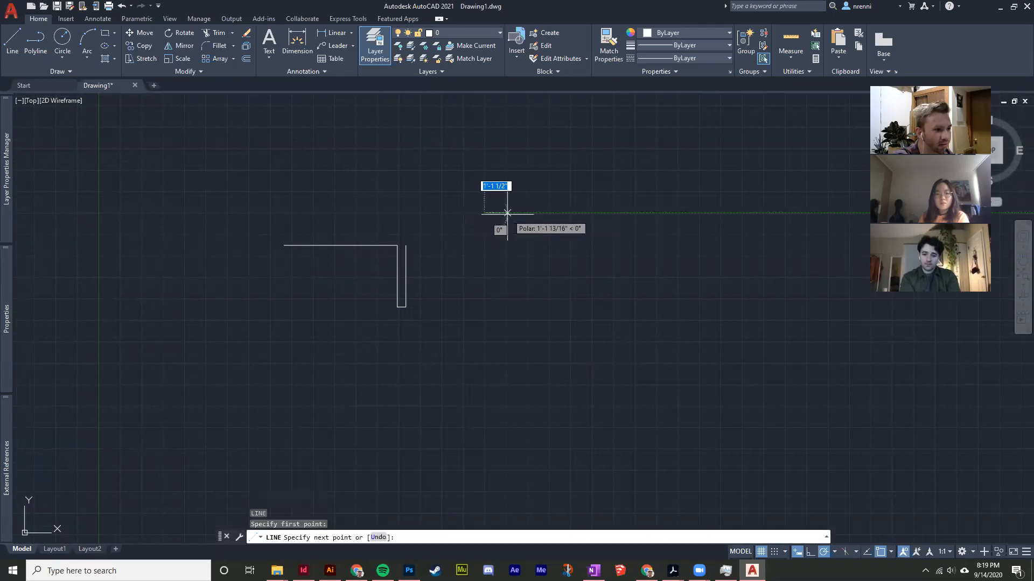
key("Escape")
Draw a short horizontal line about 7 9/16" long in the empty area right of the shape
scroll(505, 214, "up", 5)
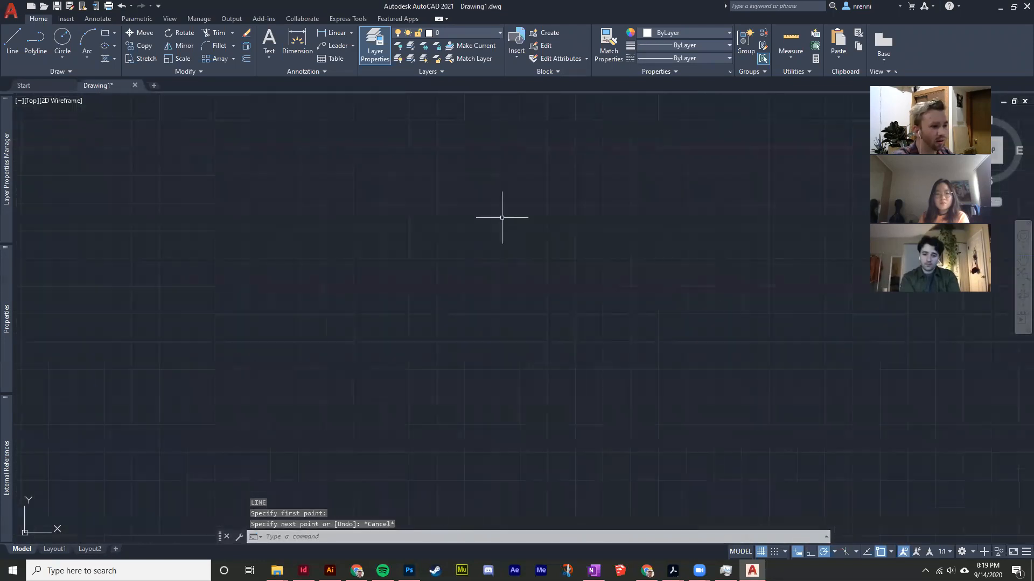
key("Return")
left_click(409, 202)
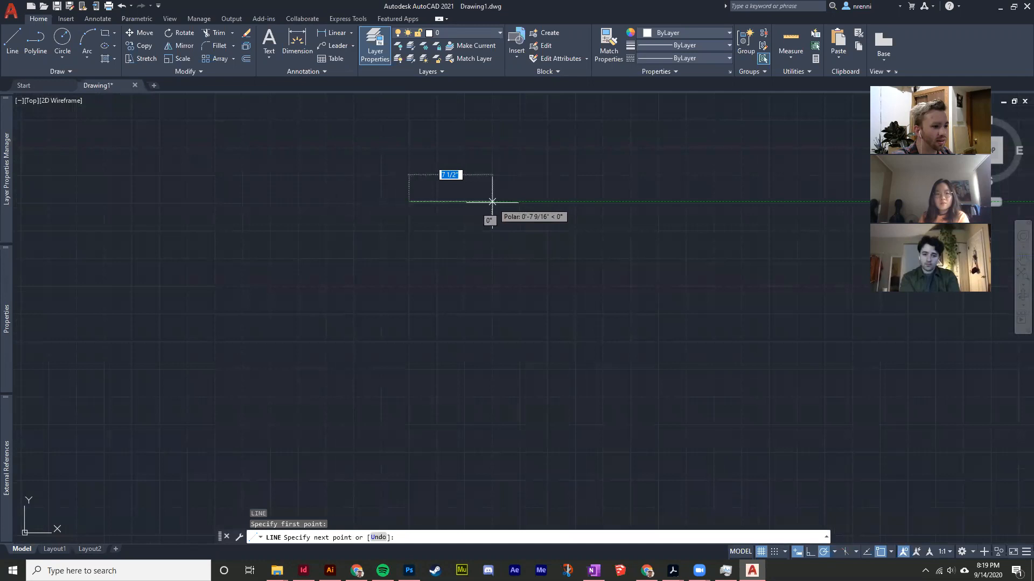
left_click(493, 202)
key("Return")
key("Return")
left_click(412, 257)
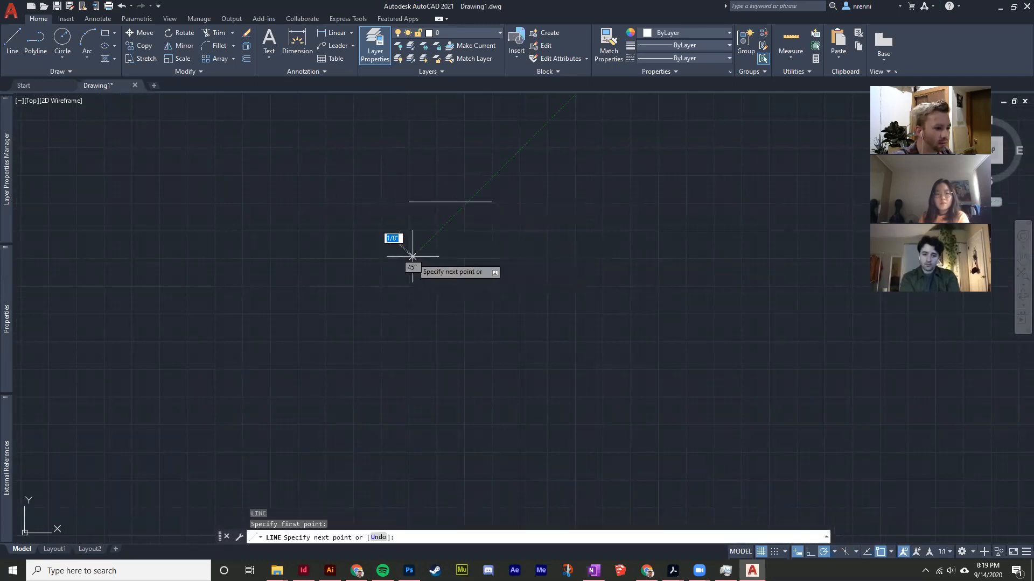
key("Escape")
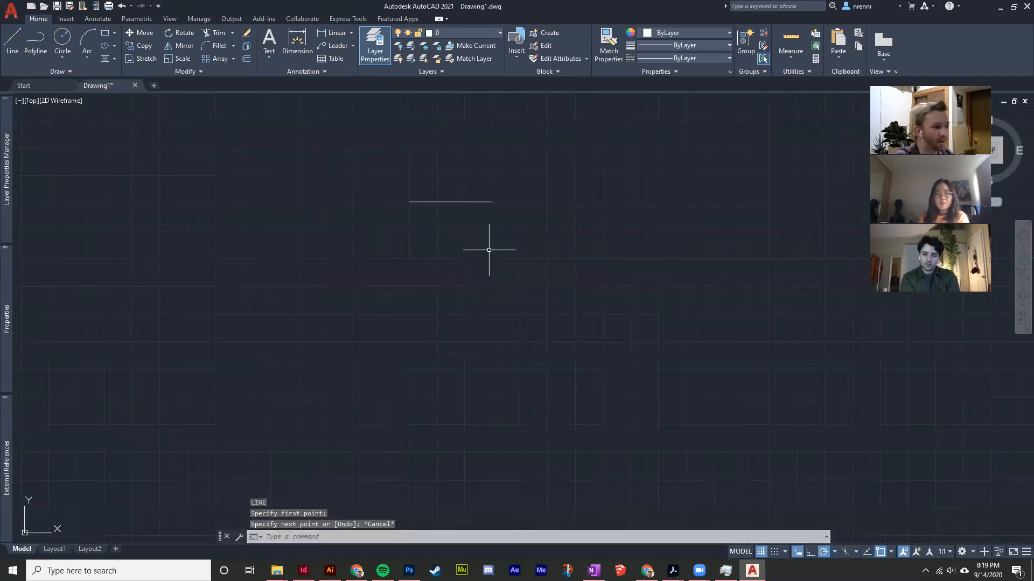
Erase the short horizontal test line
left_click(489, 249)
left_click(464, 196)
key("Delete")
scroll(470, 219, "down", 3)
middle_click_drag(470, 218, 501, 258)
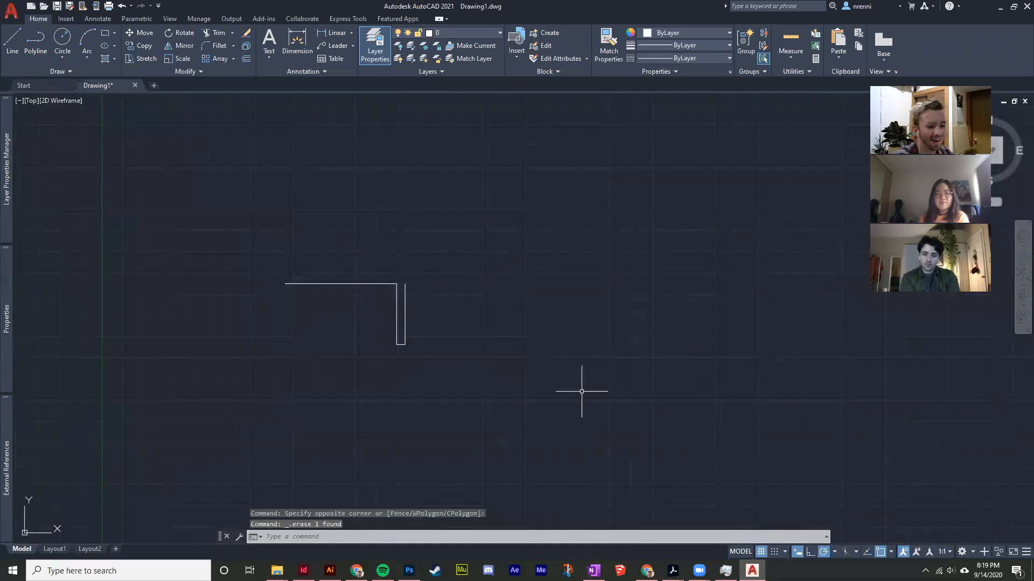
Turn on snap mode and try out a line in the empty area right of the shape
left_click(776, 551)
type("l")
key("Return")
left_click(555, 249)
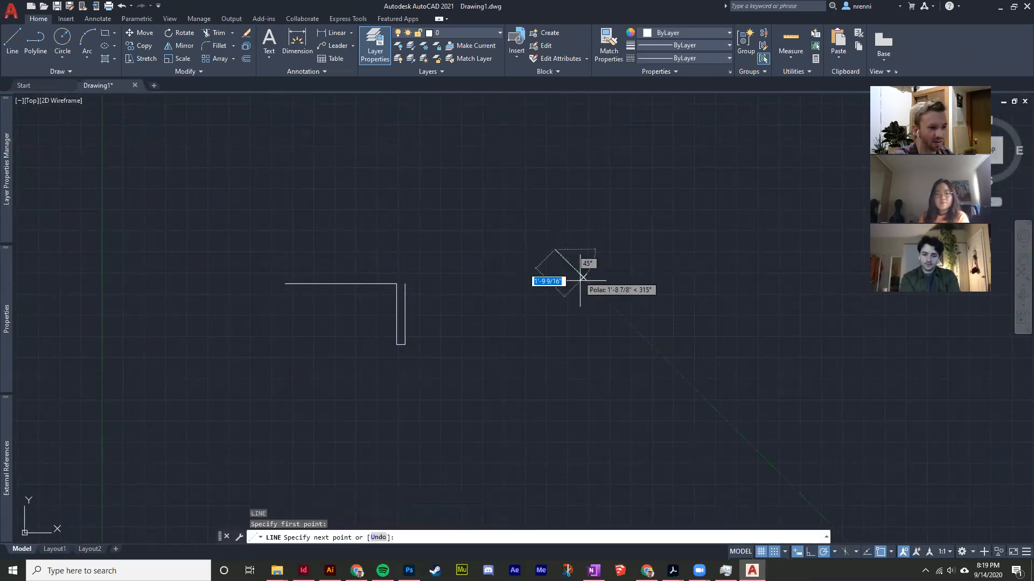
key("Escape")
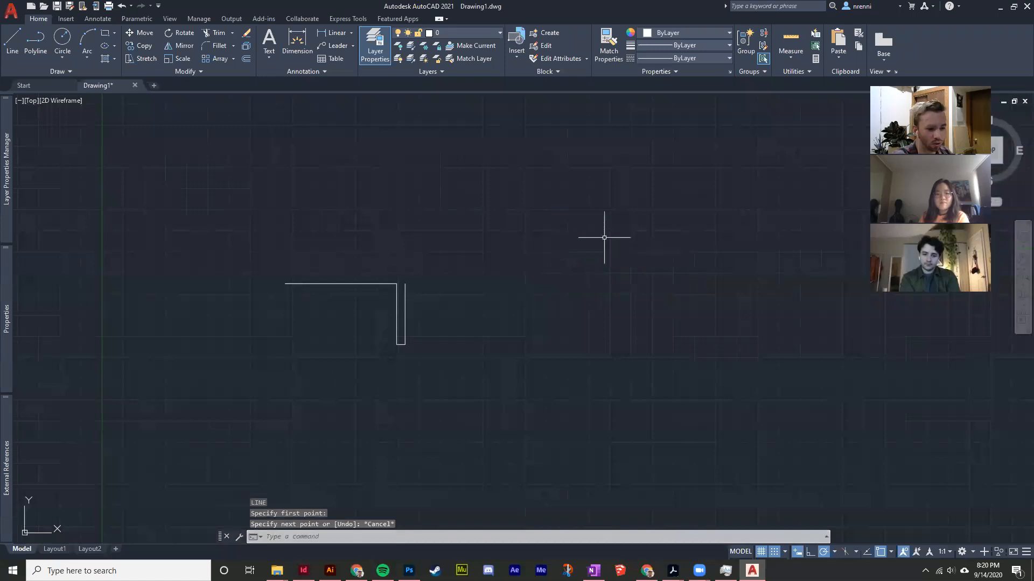
Switch the snap type to Polar Snap, try out a line with it, and turn snap mode off
left_click(784, 552)
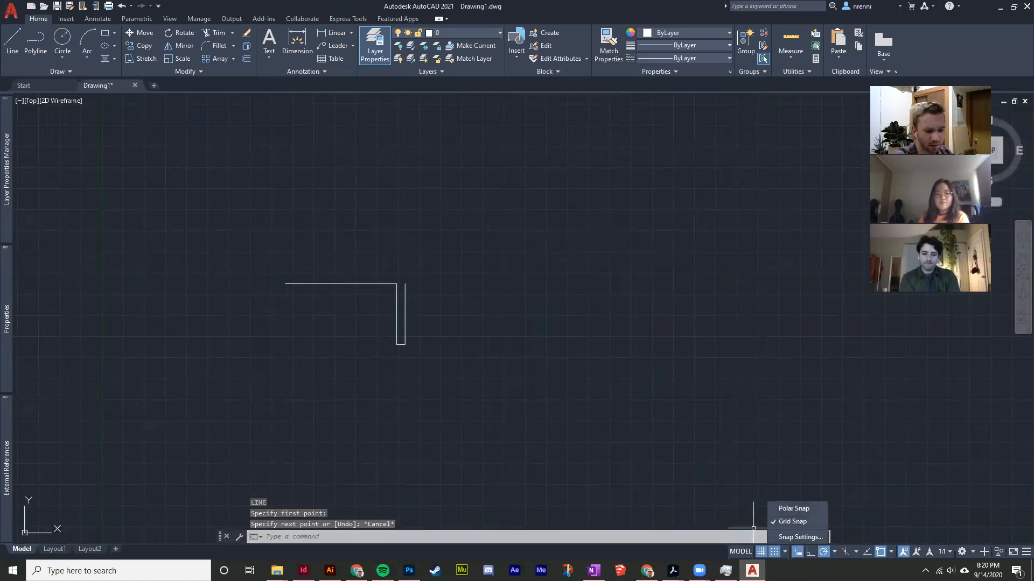
left_click(753, 528)
left_click(785, 551)
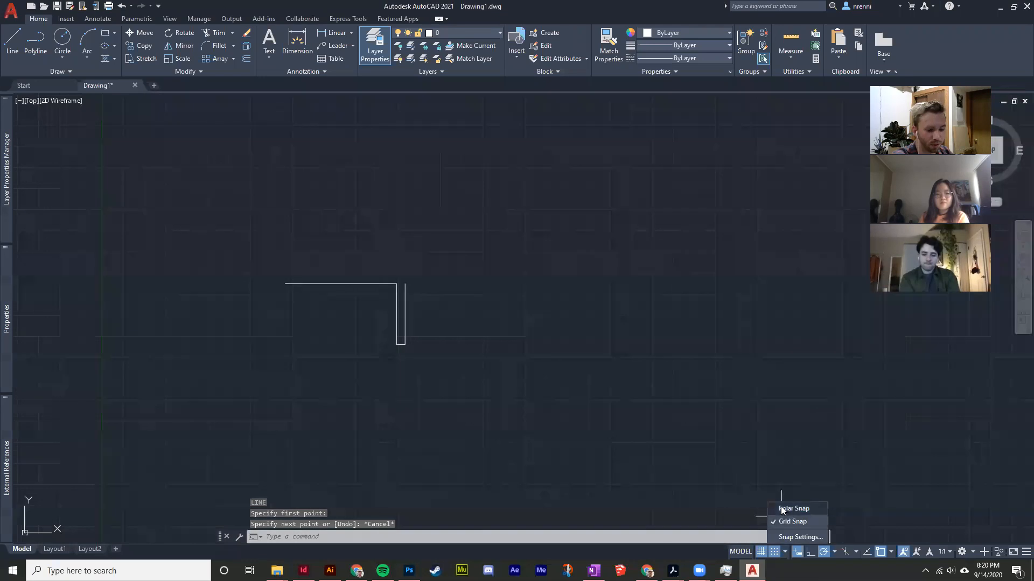
left_click(781, 508)
type("l")
key("Return")
left_click(514, 227)
key("Escape")
left_click(774, 551)
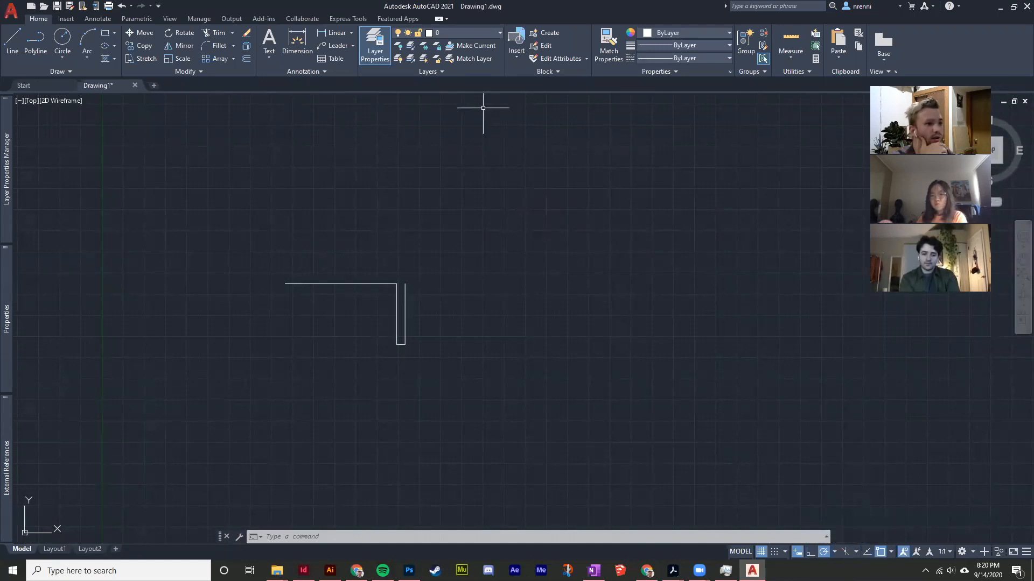
Turn on Ortho mode and try out a line restricted to horizontal and vertical directions right of the shape
left_click_drag(800, 545, 803, 539)
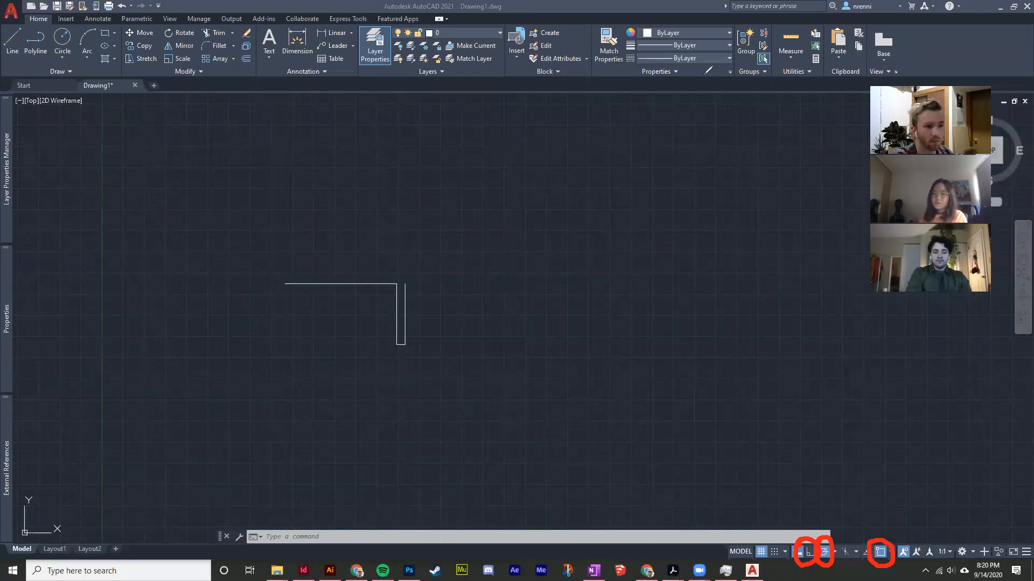
left_click(811, 552)
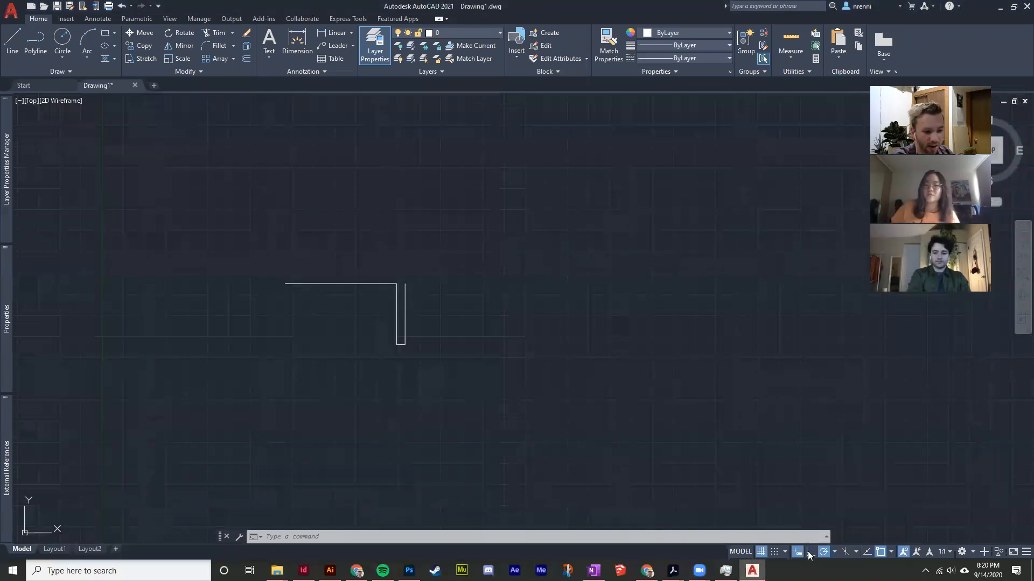
type("l")
key("Return")
left_click(555, 175)
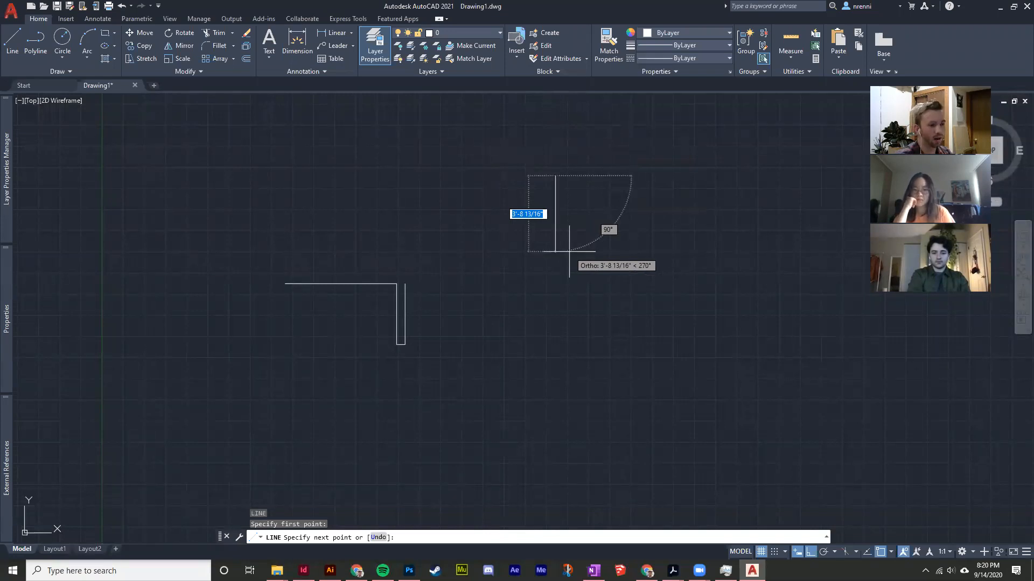
key("Escape")
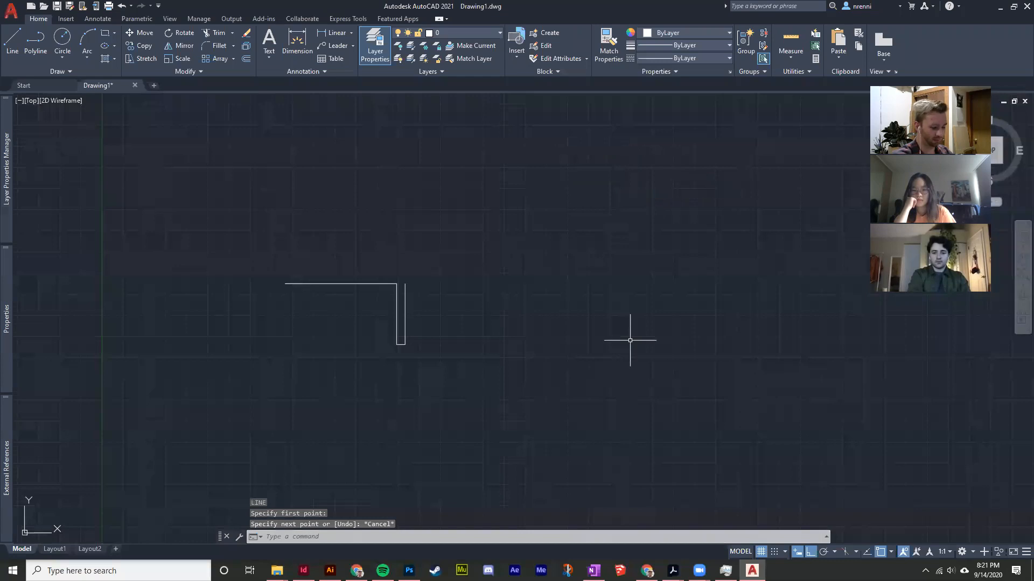
Turn Ortho mode off and polar tracking on, and try out a line along the 45° tracking angles
left_click(812, 554)
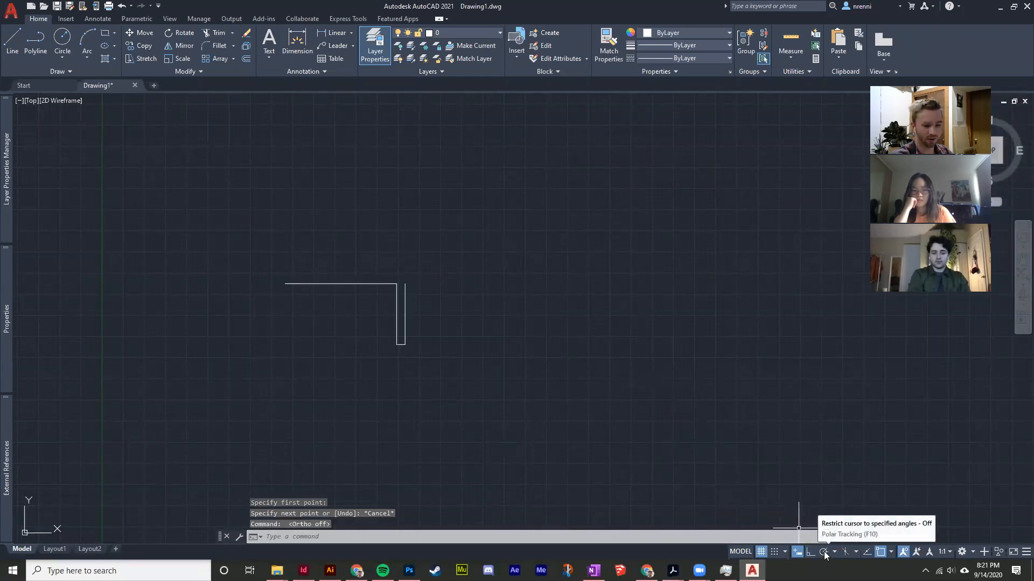
left_click(824, 552)
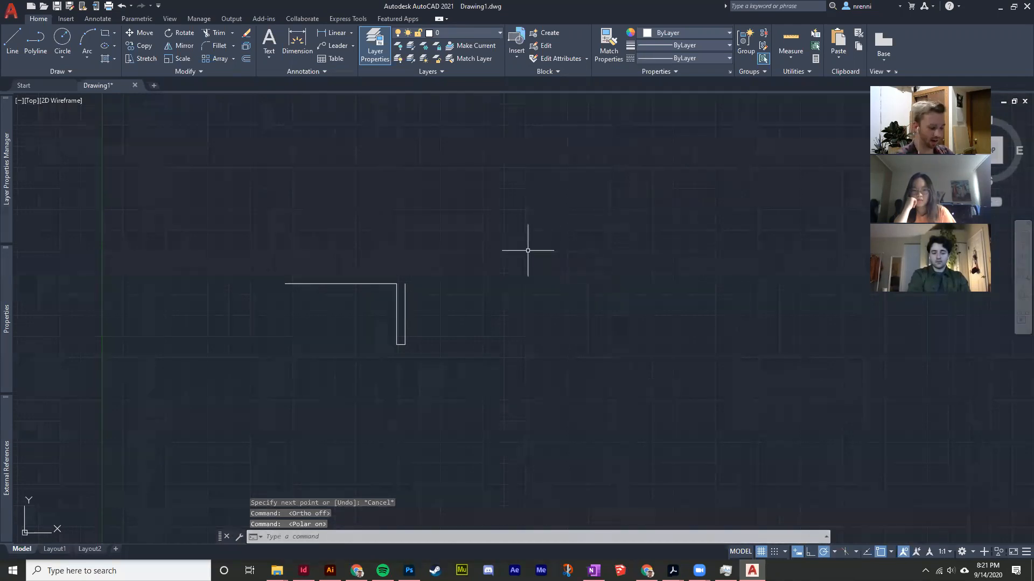
key("l")
key("Return")
left_click(524, 218)
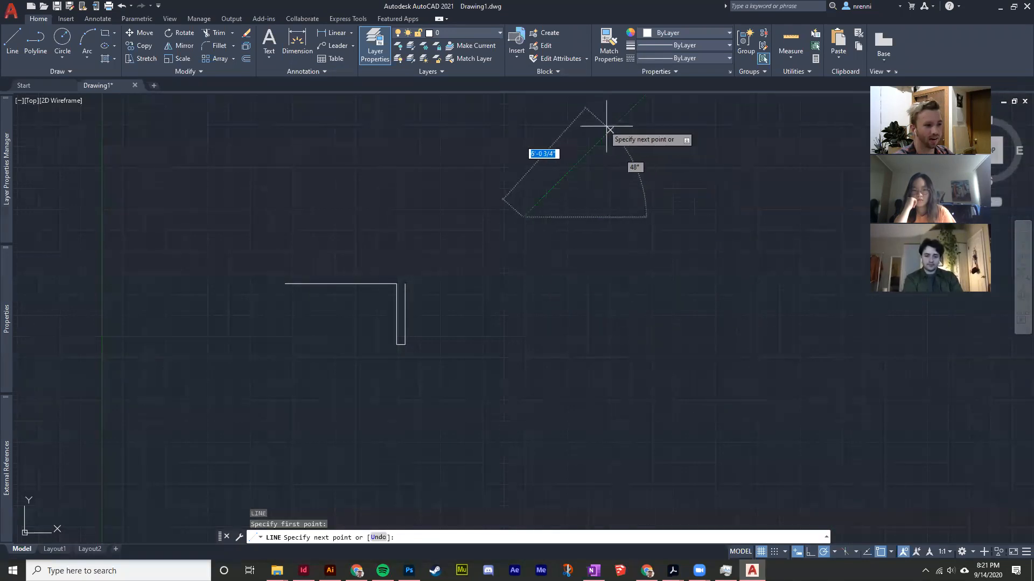
key("Escape")
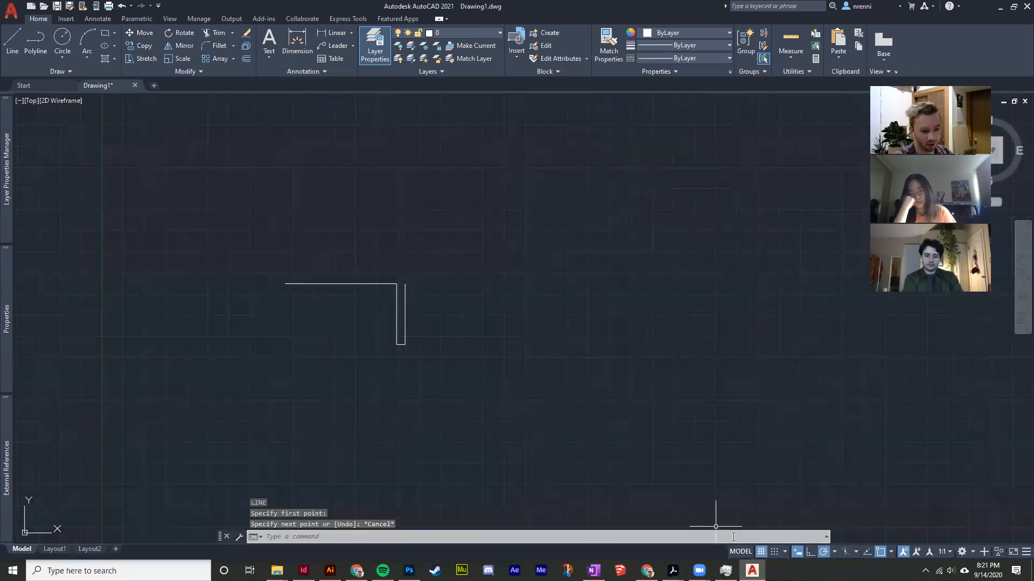
Set the polar tracking angles to 5, 10, 15, 20 and try out a line with them
left_click(835, 551)
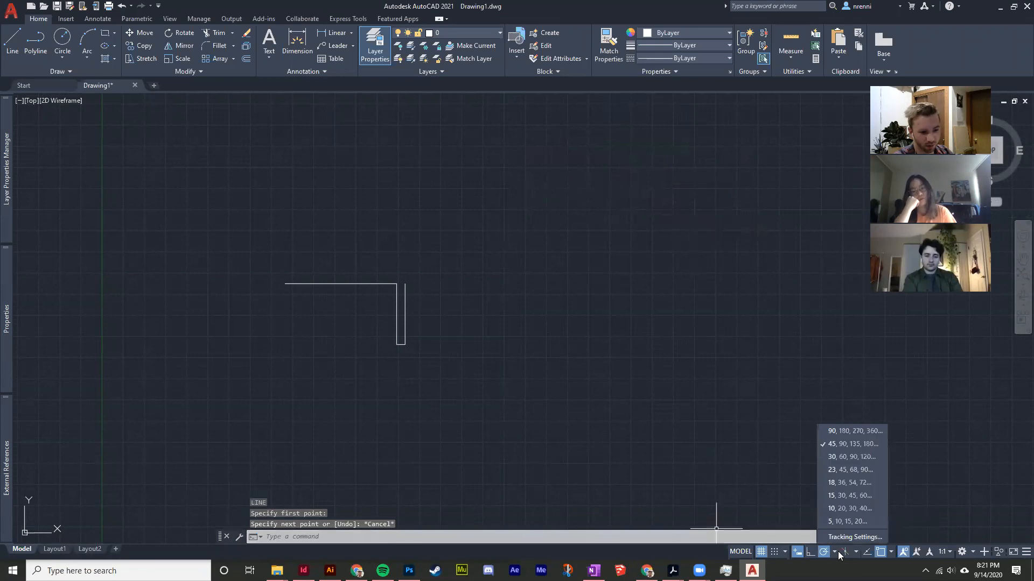
left_click(855, 523)
key("Return")
left_click(545, 221)
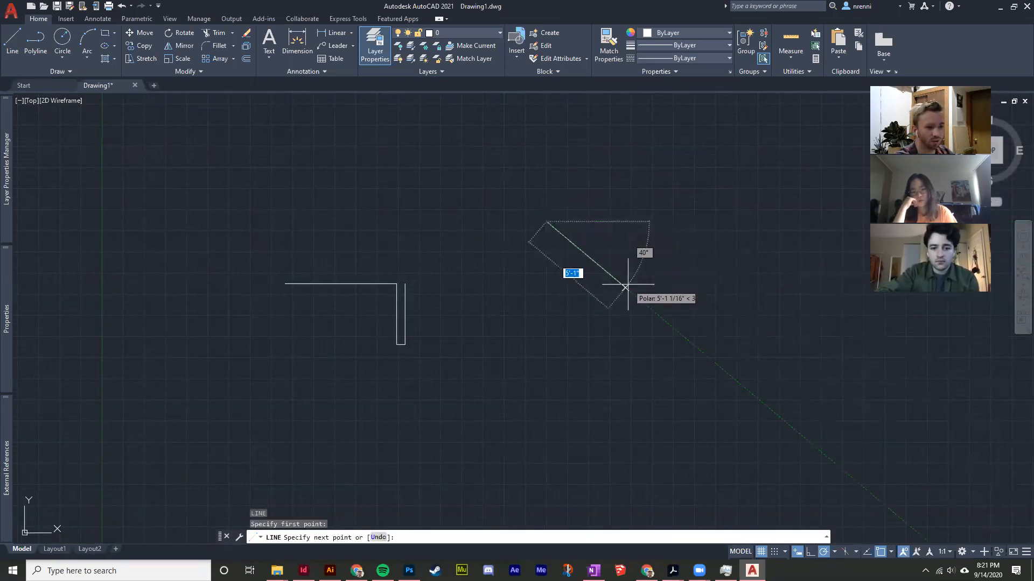
key("Escape")
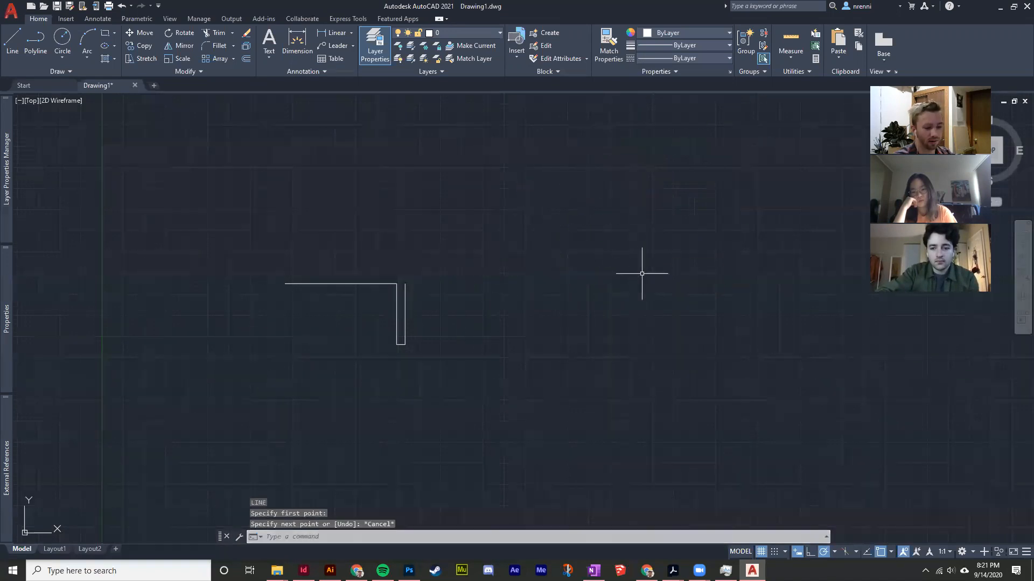
Set the polar tracking angles to 90, 180, 270, 360, then try out a free-angle line above the shape and erase it
left_click(834, 551)
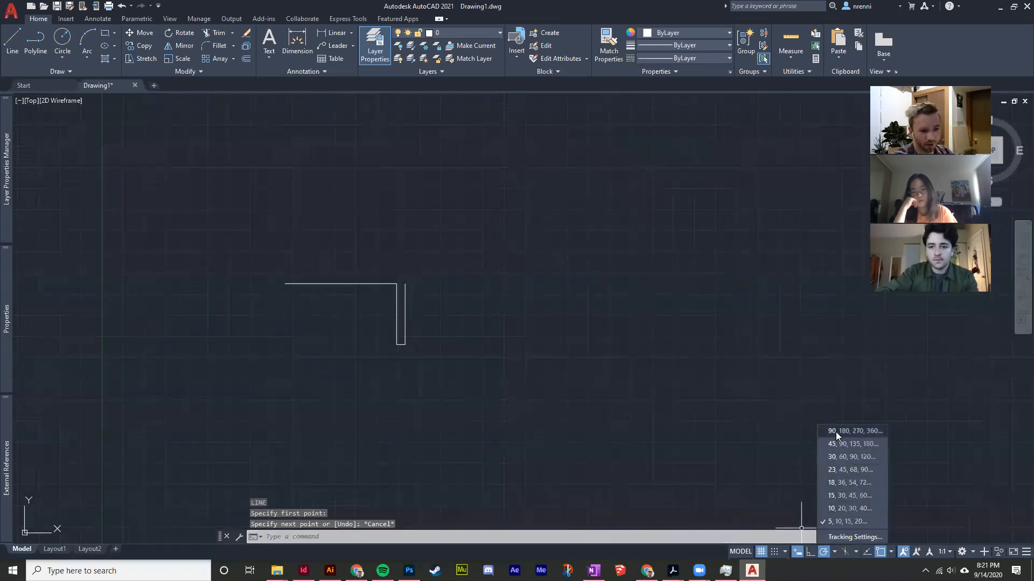
left_click(837, 433)
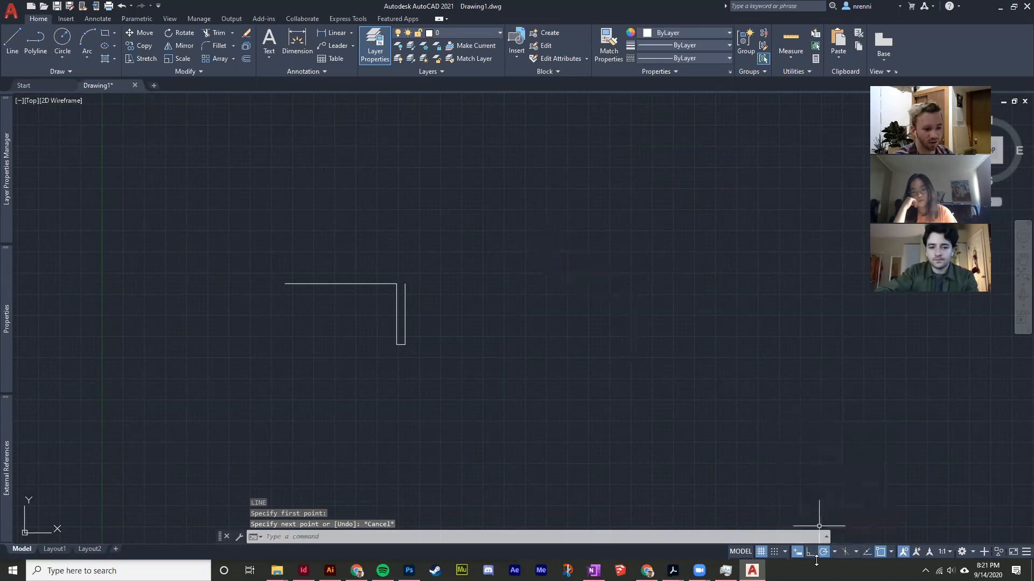
key("Return")
left_click(542, 218)
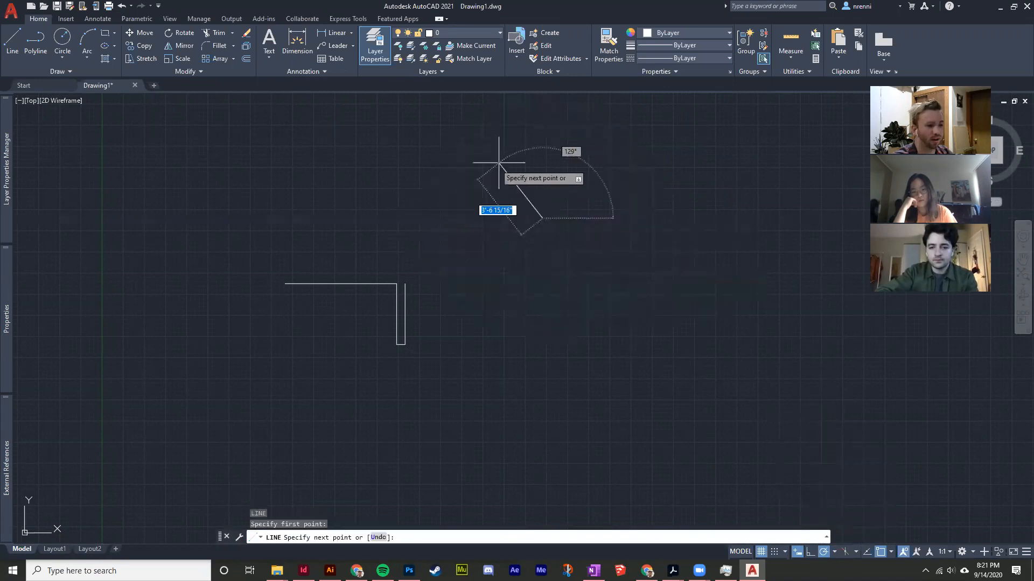
left_click(620, 159)
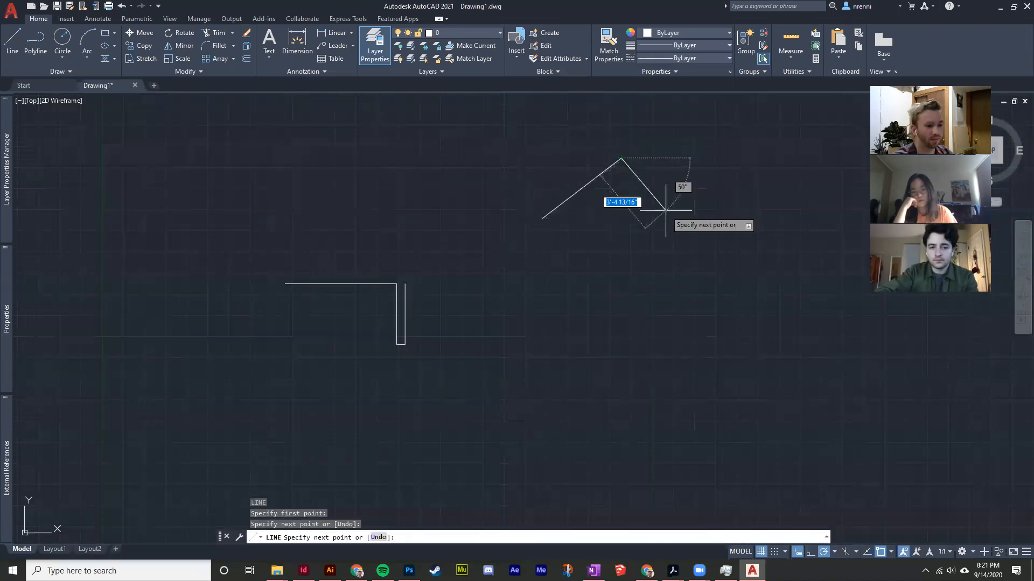
key("Escape")
left_click(625, 221)
left_click(600, 189)
key("Delete")
Try out another line in the empty area beside the shape using the 90° tracking angles
type("l")
key("Return")
left_click(562, 249)
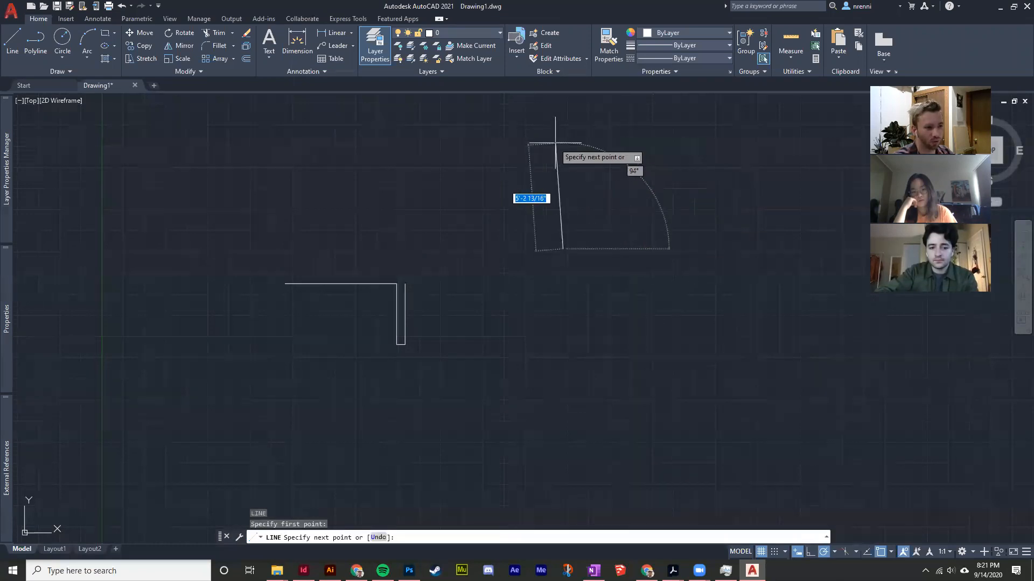
key("Escape")
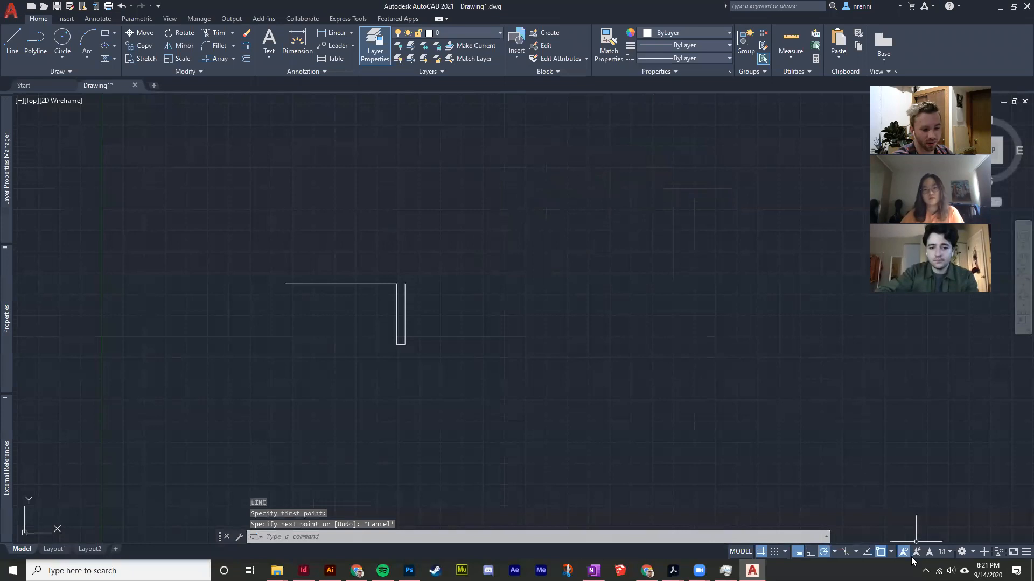
Look over the available object snap modes and turn object snap off
left_click(891, 552)
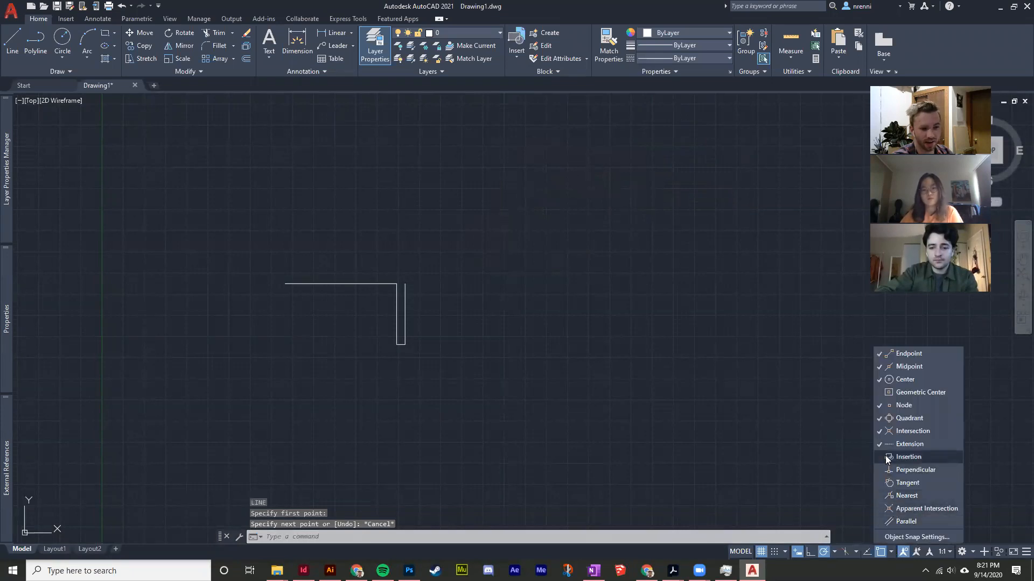
left_click(834, 552)
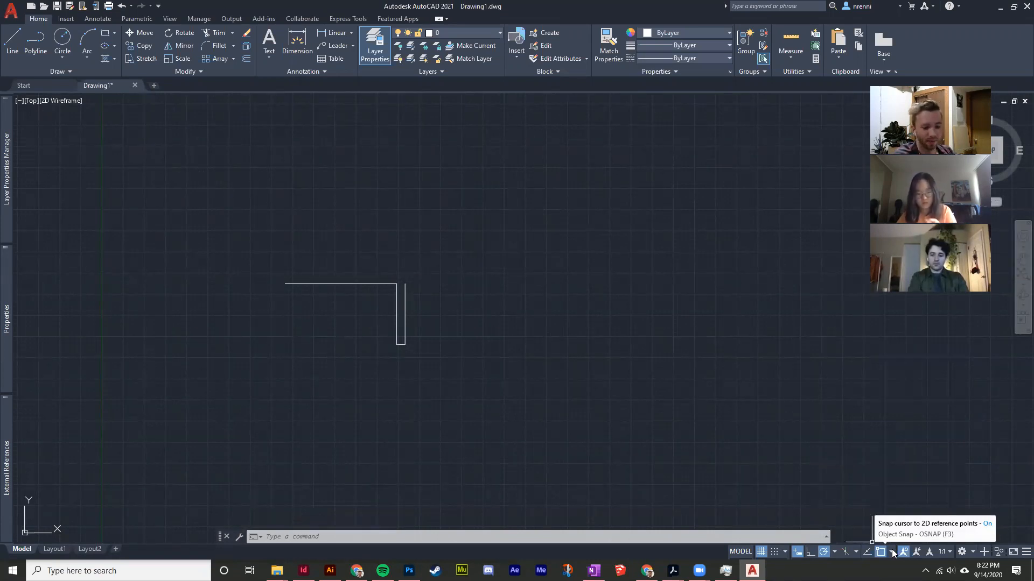
middle_click_drag(593, 410, 578, 385)
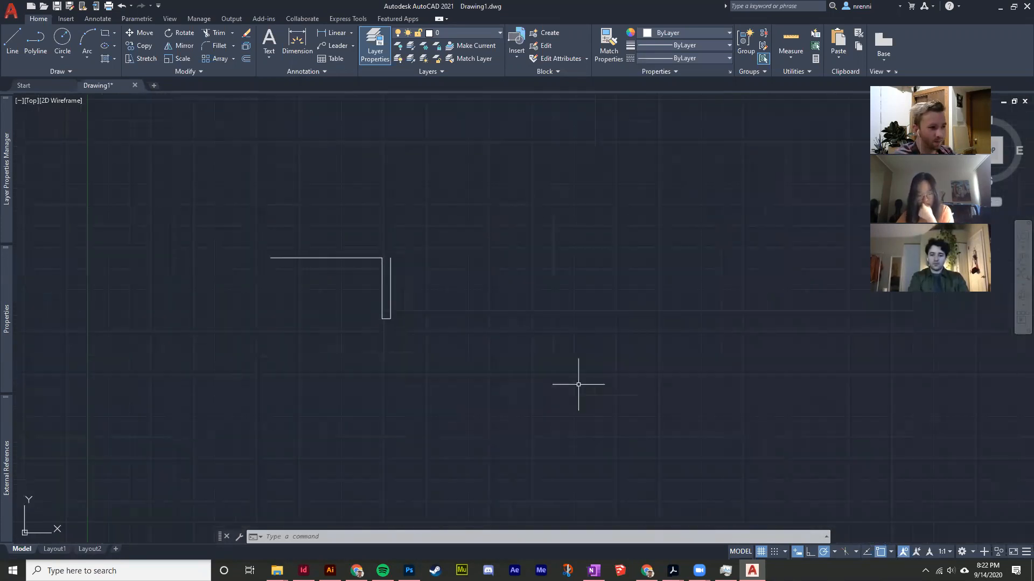
left_click(882, 551)
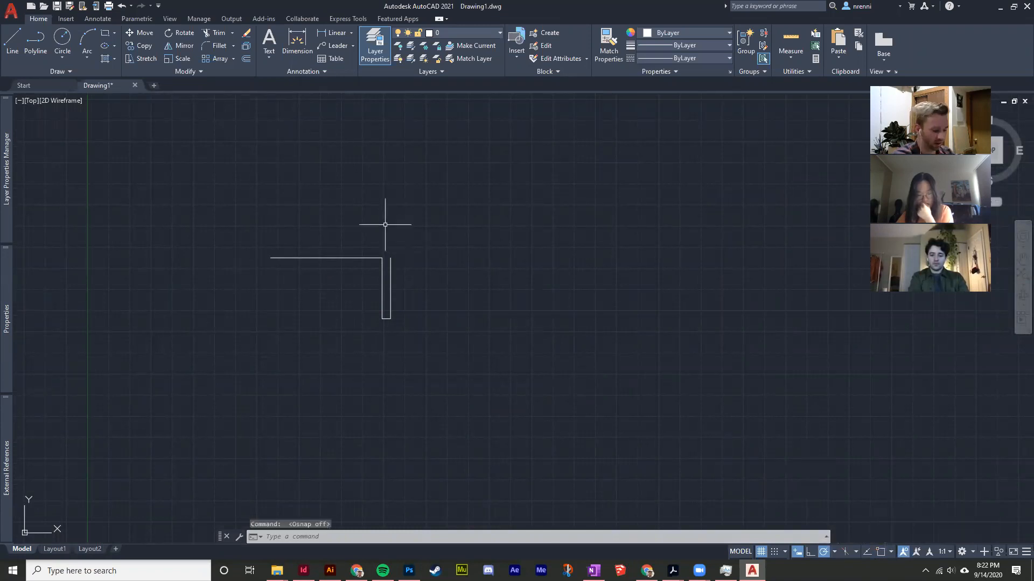
Draw a slanted test line from above the shape's top edge to its corner by eye, without object snap
type("l")
key("Return")
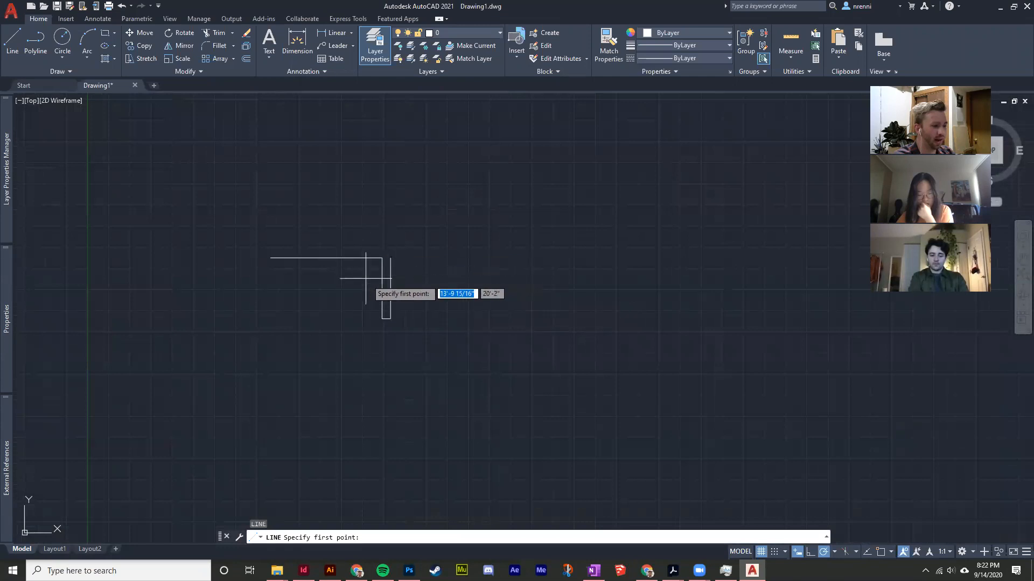
left_click(325, 243)
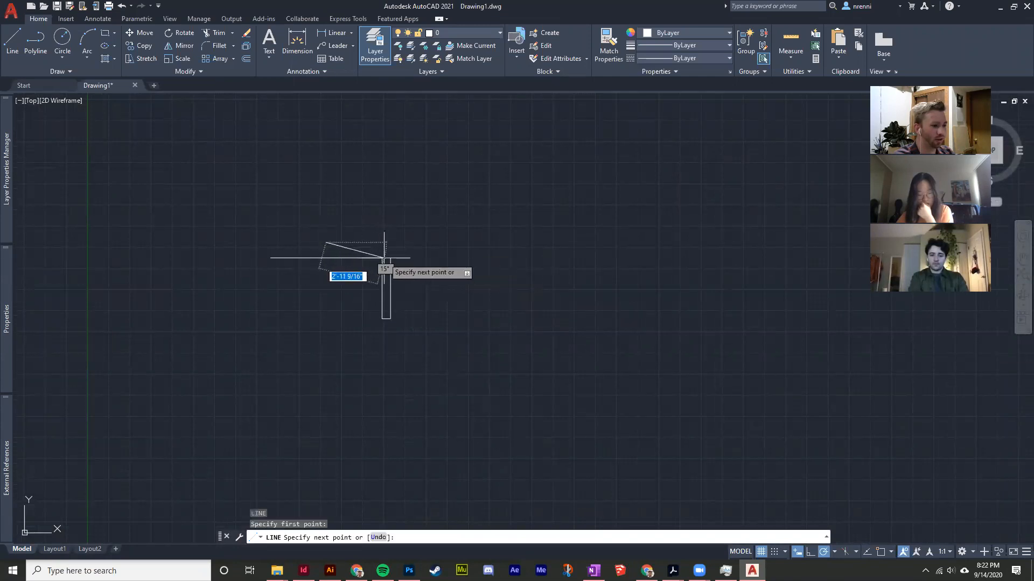
scroll(366, 259, "up", 6)
scroll(442, 264, "down", 4)
scroll(474, 272, "up", 10)
scroll(450, 285, "up", 7)
scroll(423, 284, "up", 6)
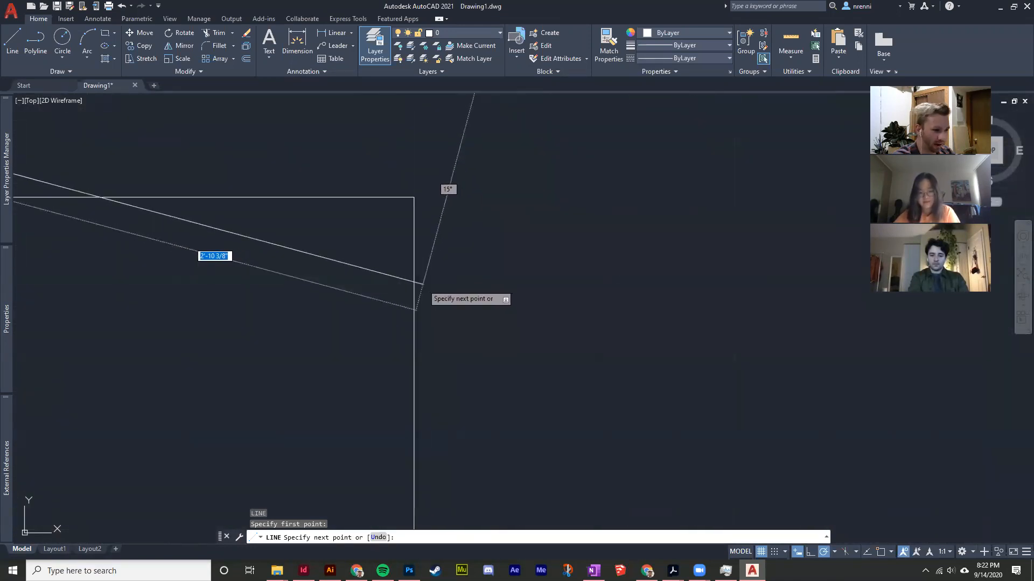
left_click(414, 198)
middle_click_drag(437, 197, 470, 146)
right_click(526, 199)
left_click(543, 218)
scroll(536, 208, "down", 14)
scroll(344, 278, "down", 6)
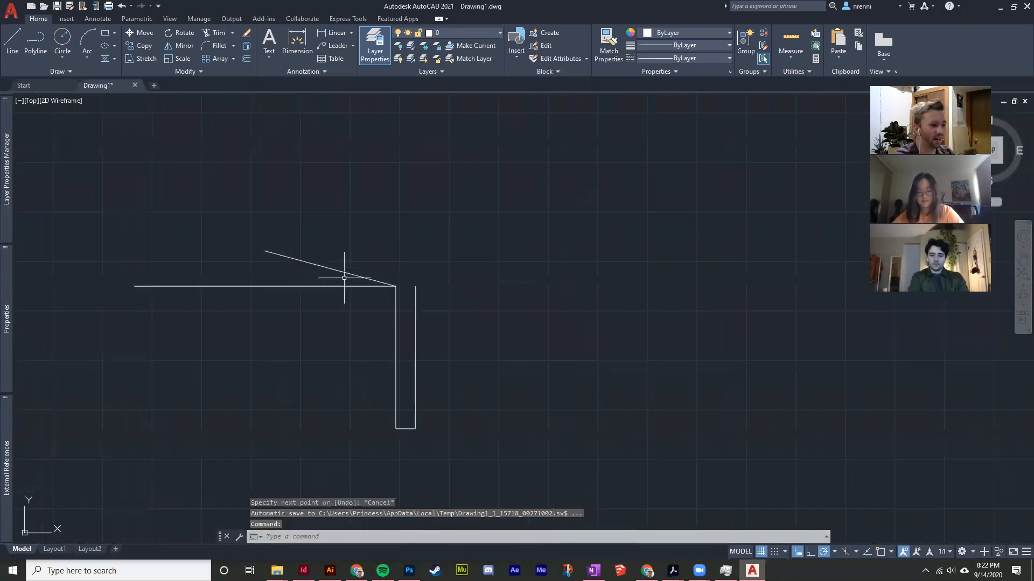
Erase the slanted test line placed by eye
left_click(344, 277)
left_click(295, 224)
key("Delete")
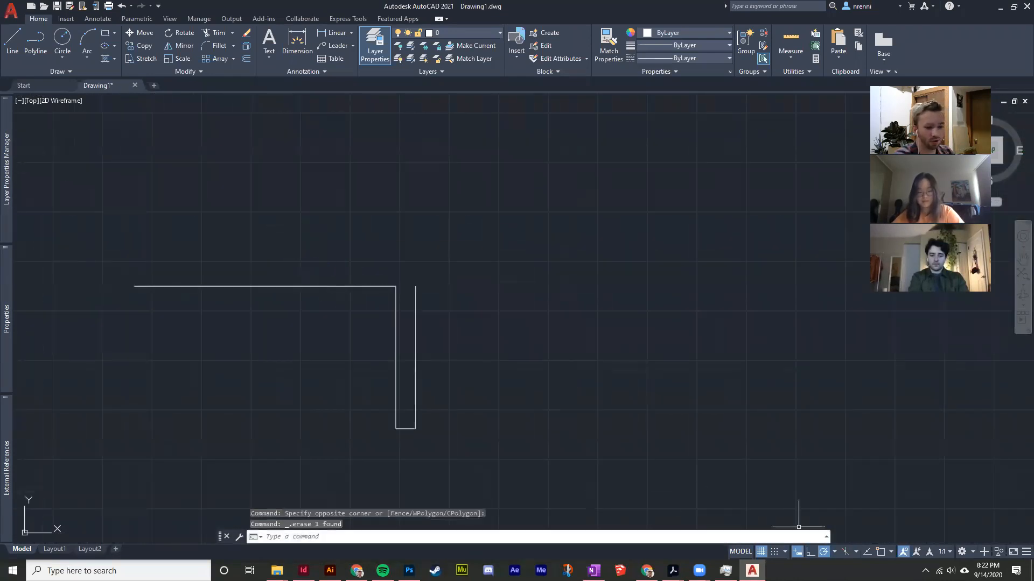
Turn object snap on and draw a test line from above the shape to the endpoint at the top edge's corner
left_click(881, 552)
type("l")
key("Return")
left_click(281, 203)
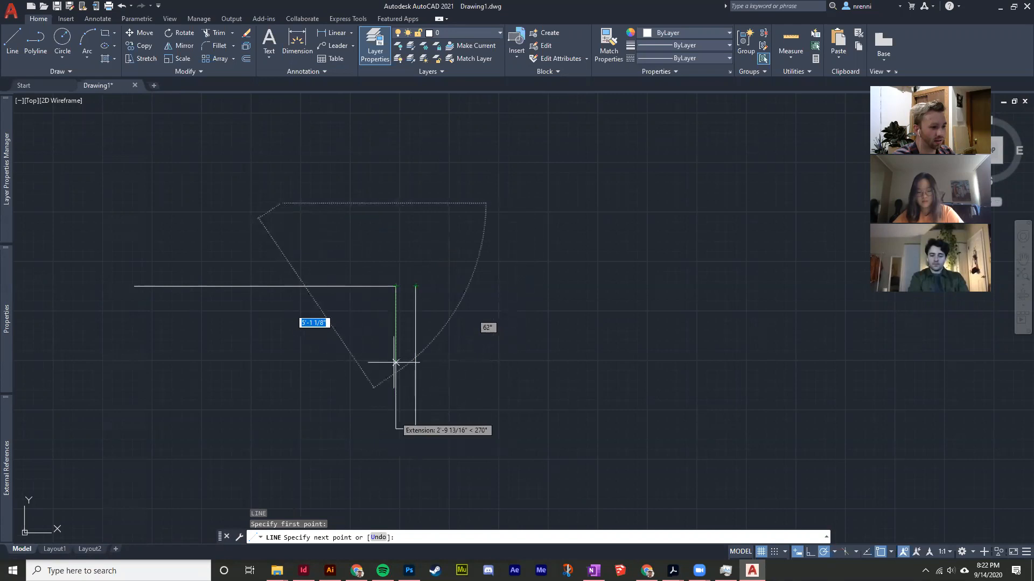
left_click(395, 285)
key("Escape")
key("Escape")
Erase the test line snapped to the corner endpoint
left_click(388, 242)
left_click(213, 151)
key("Delete")
Draw a vertical line 9' long downward from the left endpoint of the shape's top edge
scroll(329, 246, "down", 4)
scroll(388, 307, "up", 2)
middle_click_drag(392, 321, 449, 225)
scroll(346, 237, "down", 2)
middle_click_drag(346, 238, 360, 249)
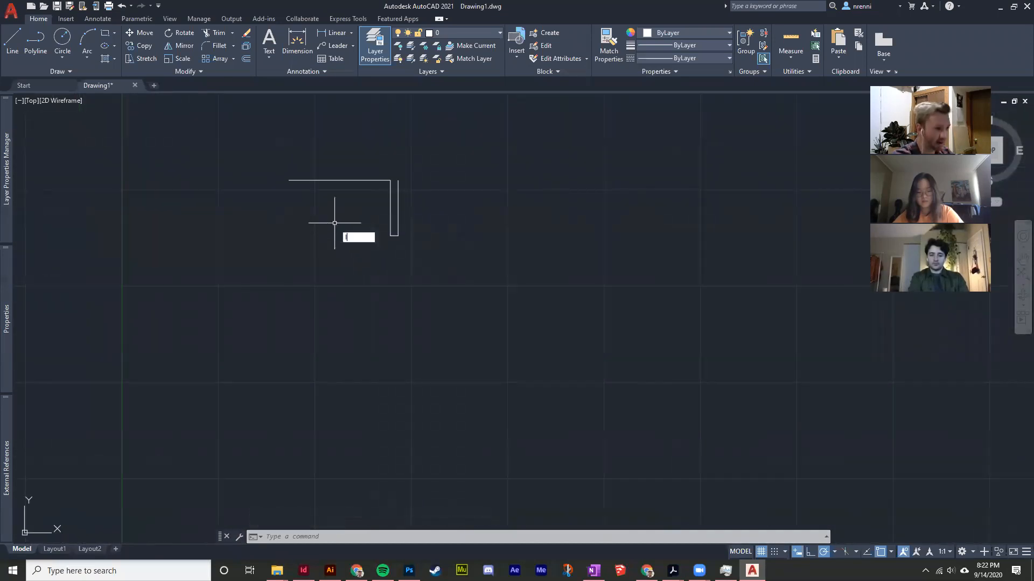
type("l")
key("Return")
left_click(289, 180)
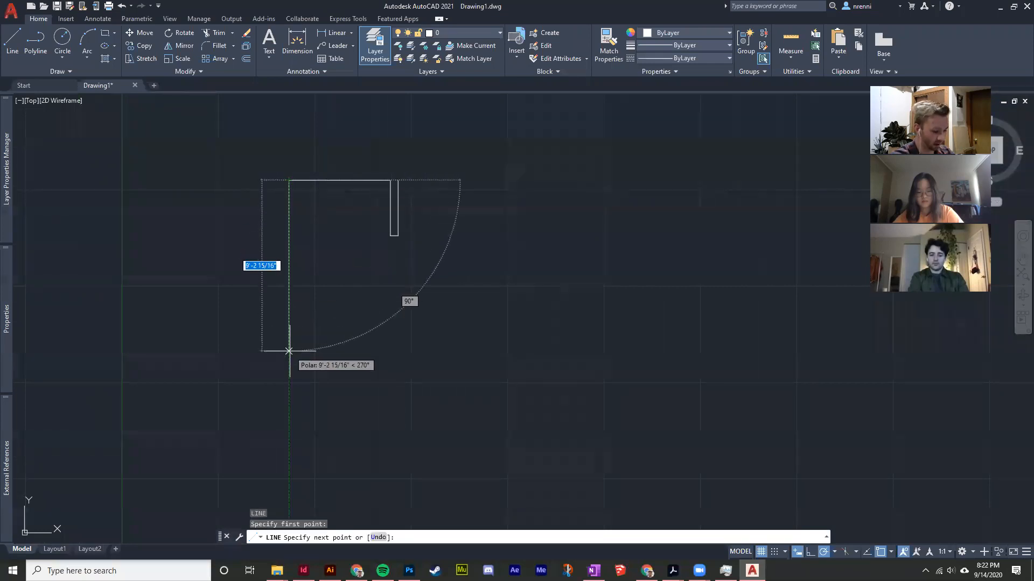
type("9'")
key("Return")
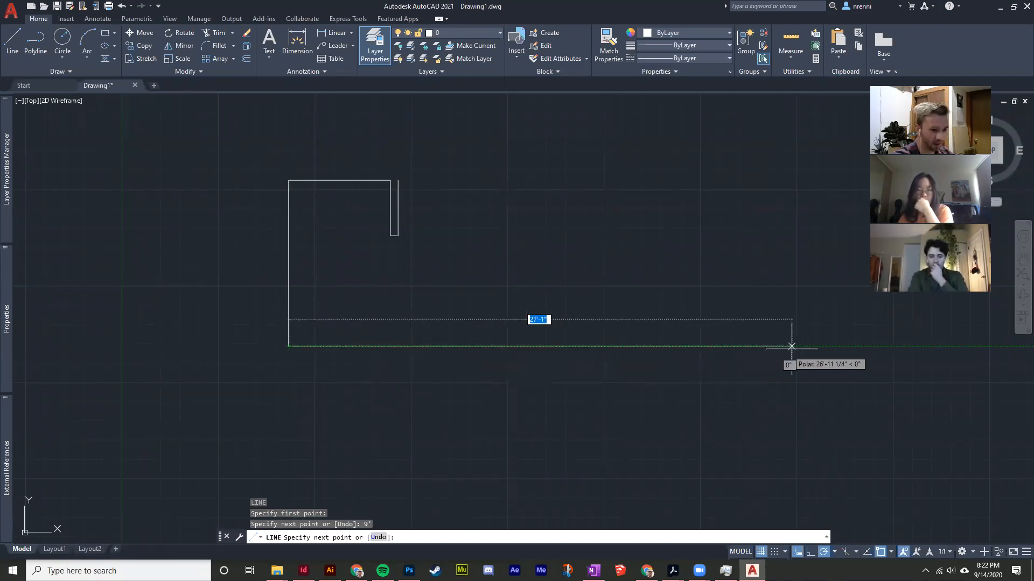
Continue with a long horizontal line to the right from the lower end of the 9' line and end the command
left_click(817, 346)
right_click(726, 231)
left_click(746, 241)
scroll(700, 253, "down", 1)
middle_click_drag(701, 253, 583, 285)
key("Escape")
key("Escape")
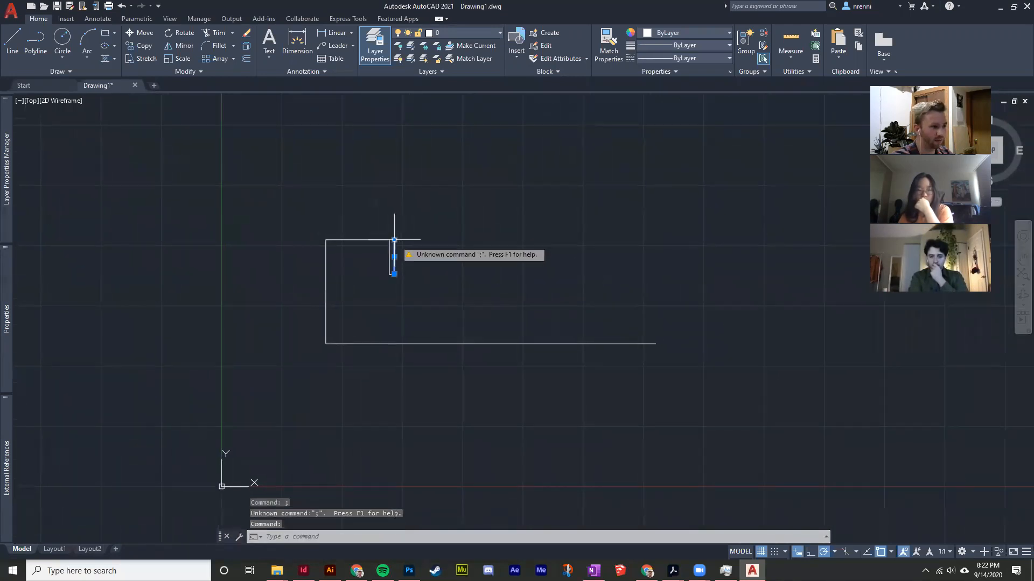
Draw a horizontal line from the slot's upper right endpoint to the right, past the end of the bottom line
type("l")
key("Return")
left_click(394, 240)
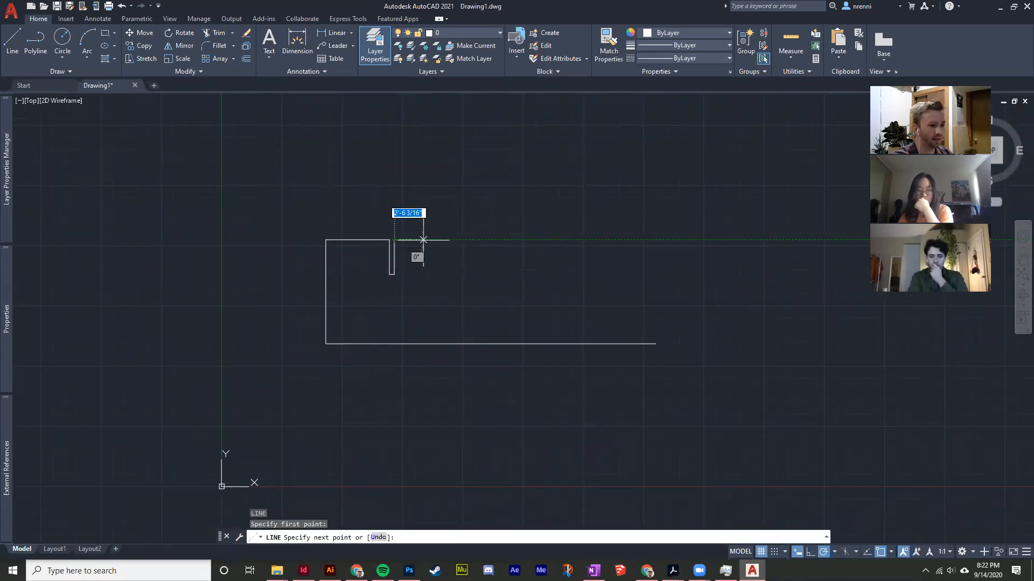
left_click(707, 237)
key("Escape")
scroll(597, 226, "up", 2)
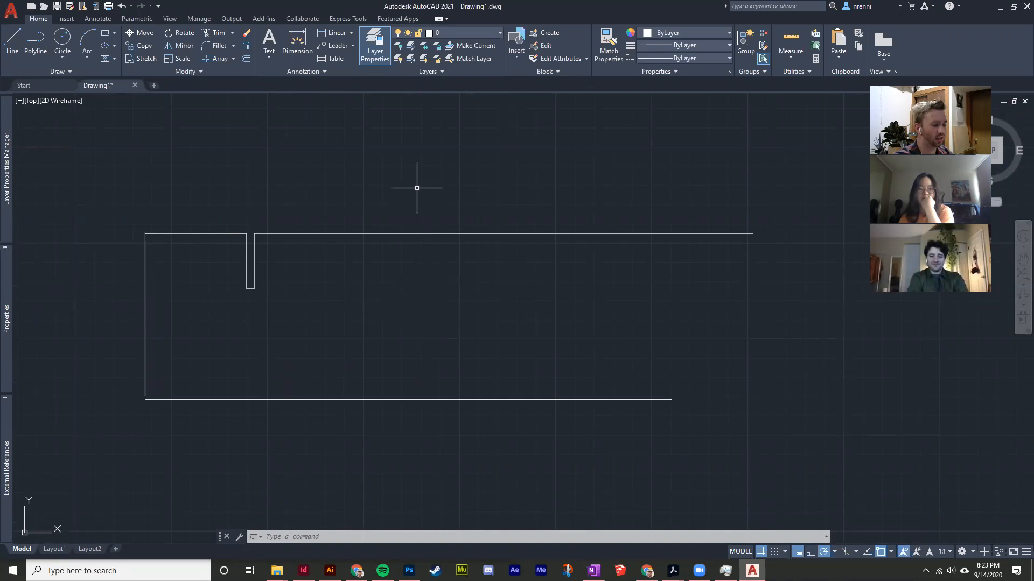
Try out a V-shaped, two-segment line across the top edge and end the Line command with Cancel
left_click(12, 40)
left_click(436, 170)
left_click(552, 324)
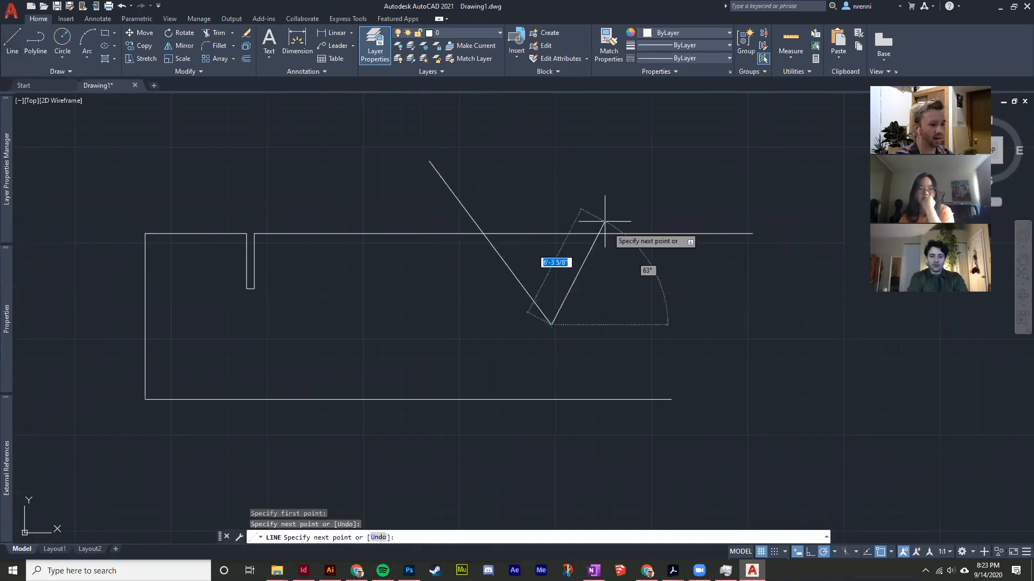
left_click(598, 192)
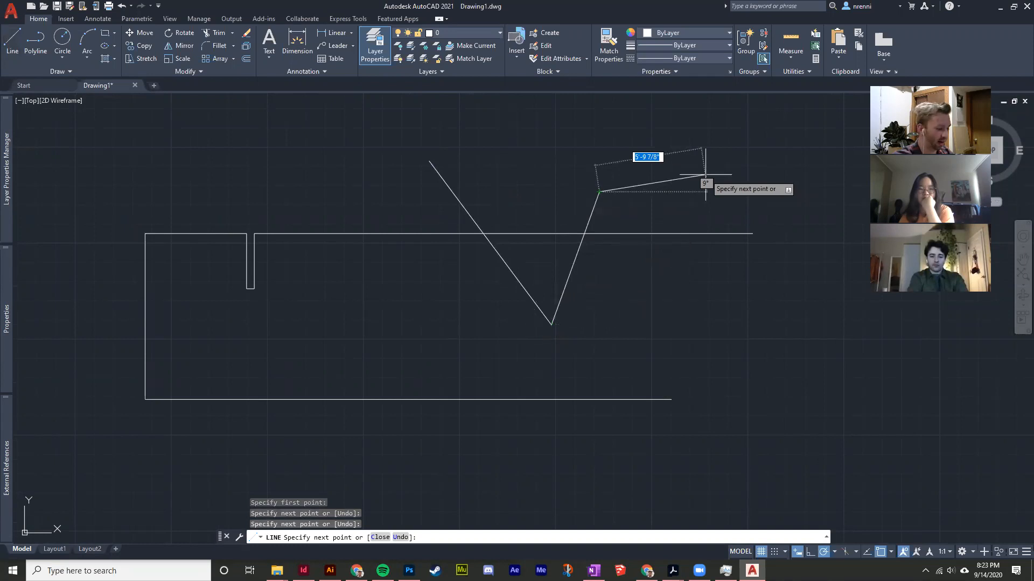
right_click(645, 174)
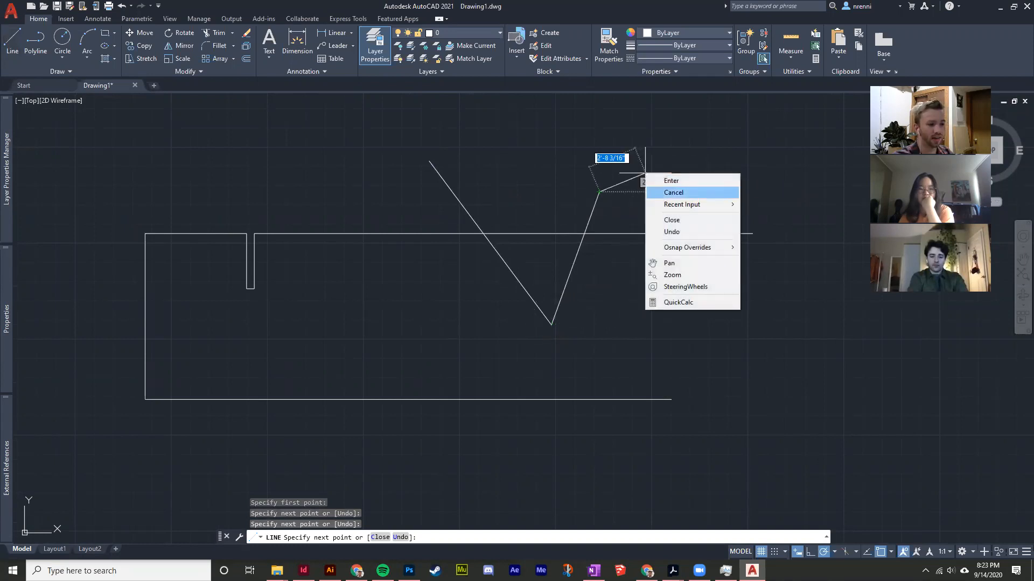
left_click(673, 193)
Repeat the Line command for another diagonal across the top edge, then erase all three diagonal test segments
key("Return")
left_click(539, 189)
left_click(637, 298)
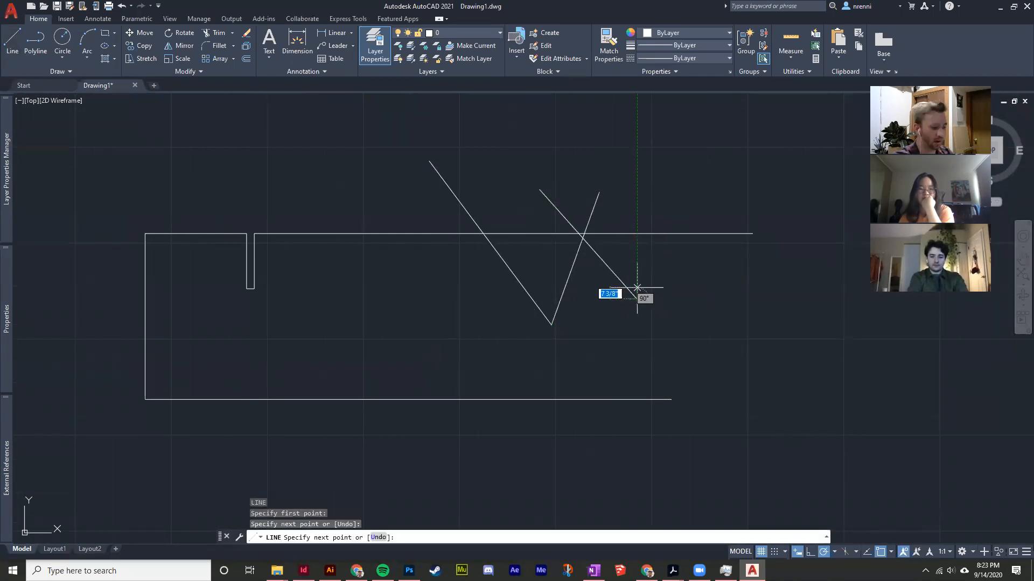
key("Escape")
left_click(743, 335)
left_click(462, 260)
key("Delete")
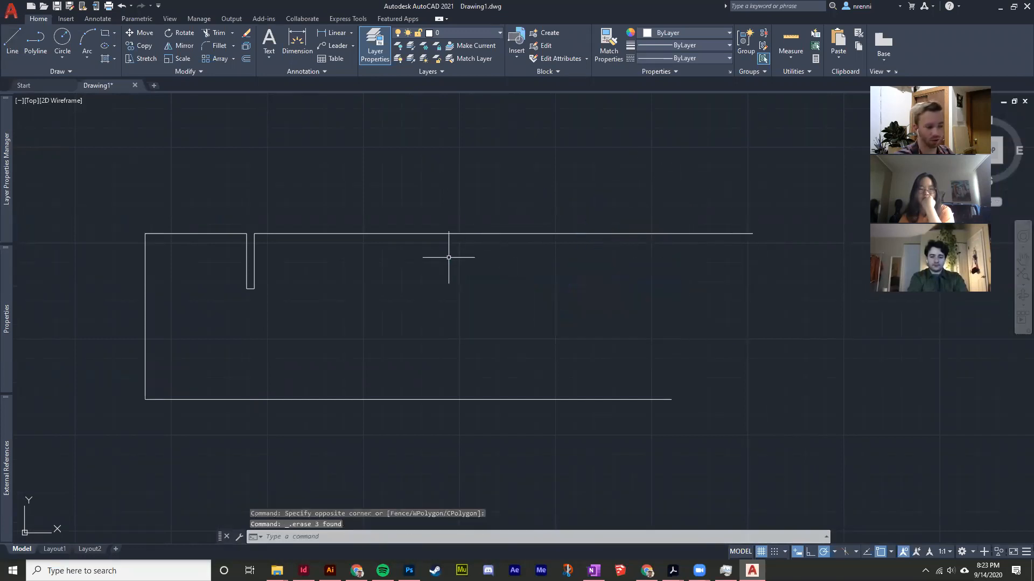
Draw a vertical line from the slot's lower right corner down past the bottom line
middle_click_drag(439, 266, 425, 282)
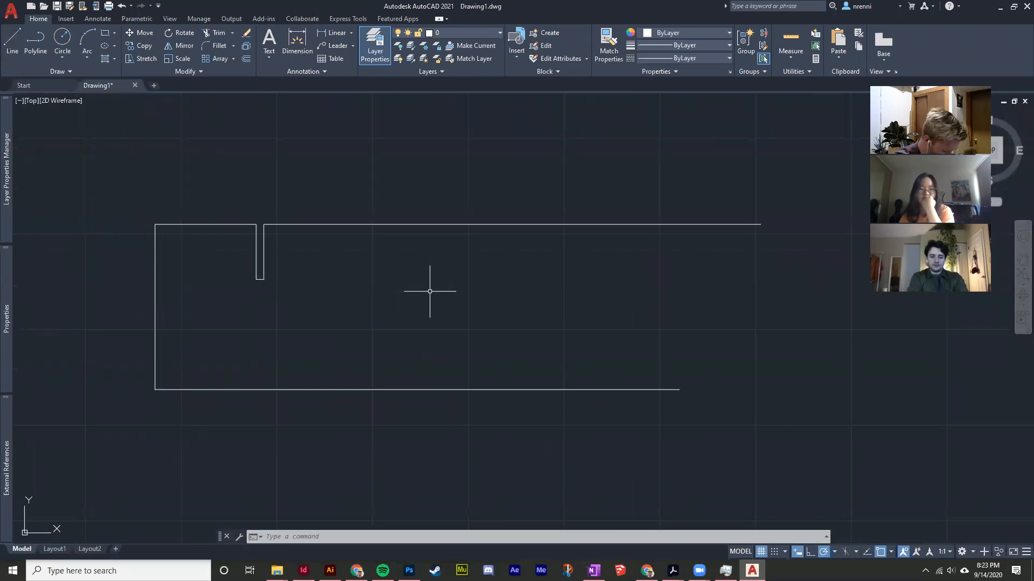
scroll(253, 346, "up", 2)
middle_click_drag(252, 346, 247, 353)
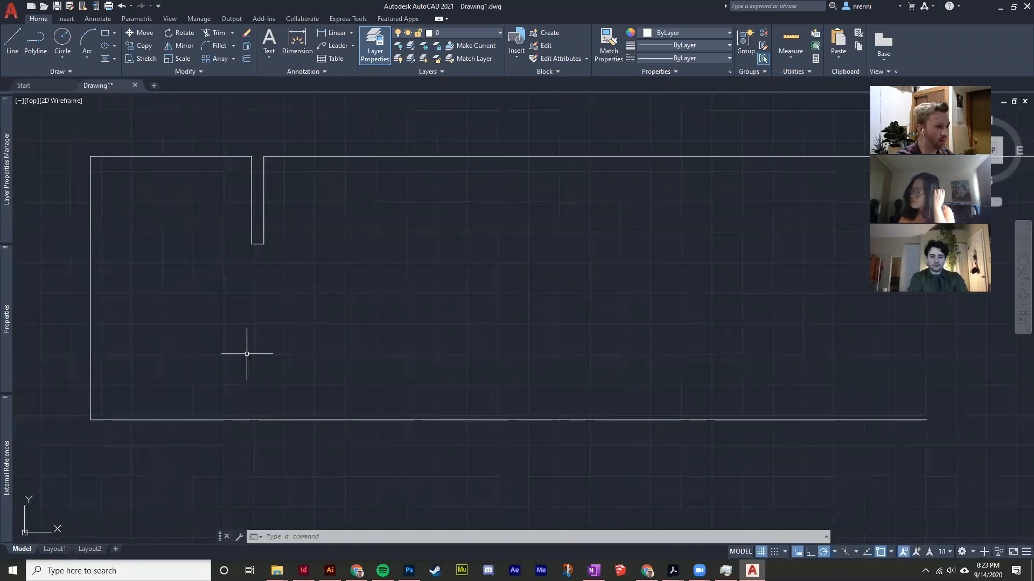
type("l")
key("Return")
left_click(263, 244)
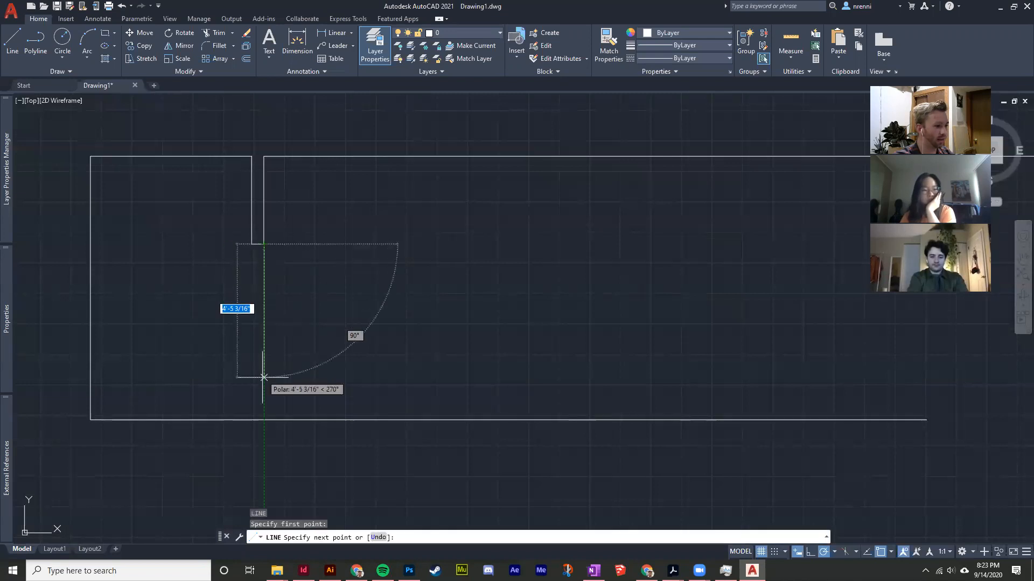
left_click(264, 452)
key("Return")
Examine where the new vertical line crosses the bottom line
scroll(256, 403, "down", 2)
scroll(272, 409, "up", 1)
middle_click_drag(272, 410, 253, 380)
scroll(256, 374, "down", 1)
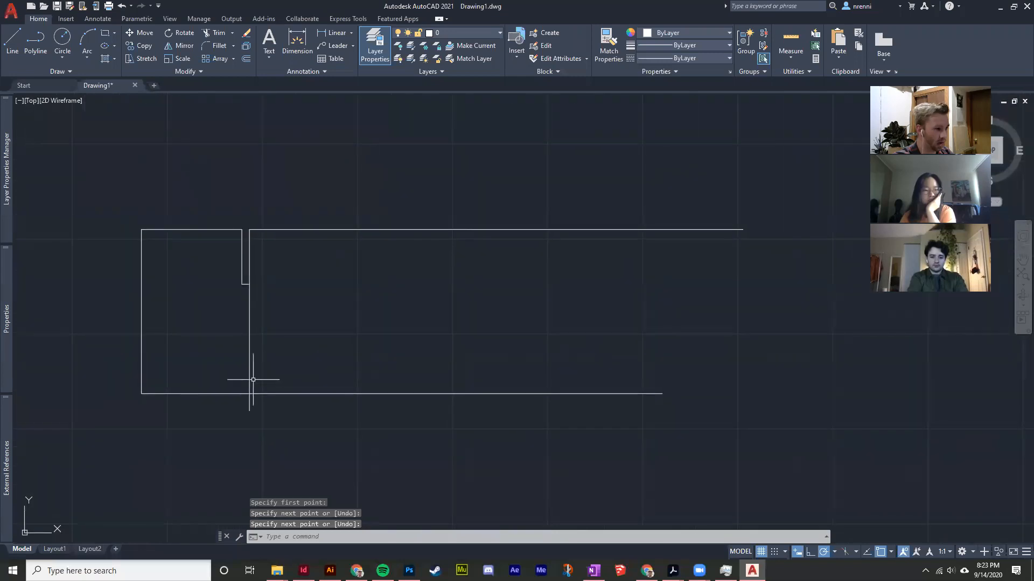
scroll(254, 384, "up", 1)
scroll(250, 392, "up", 1)
scroll(251, 392, "down", 1)
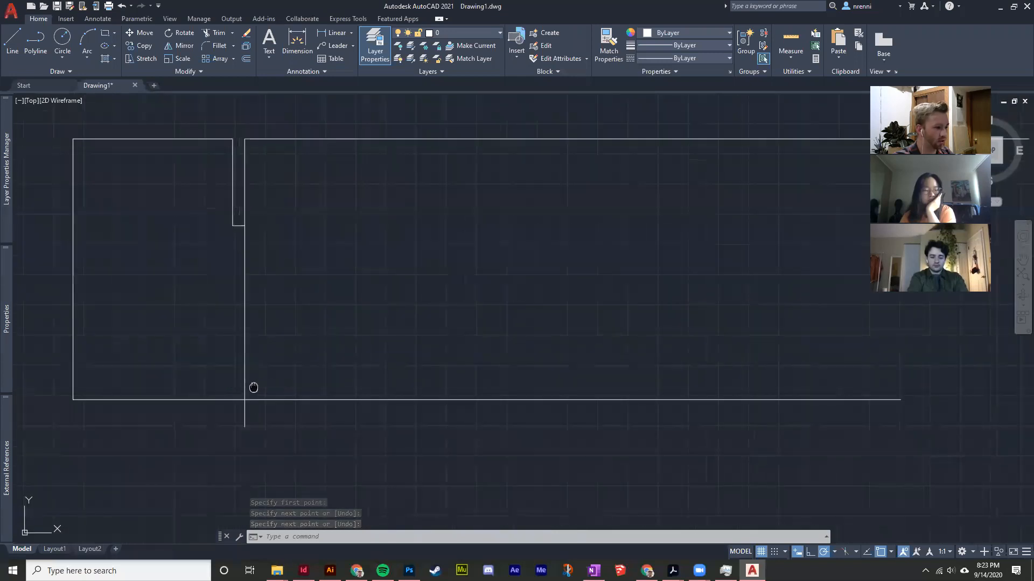
scroll(257, 388, "down", 2)
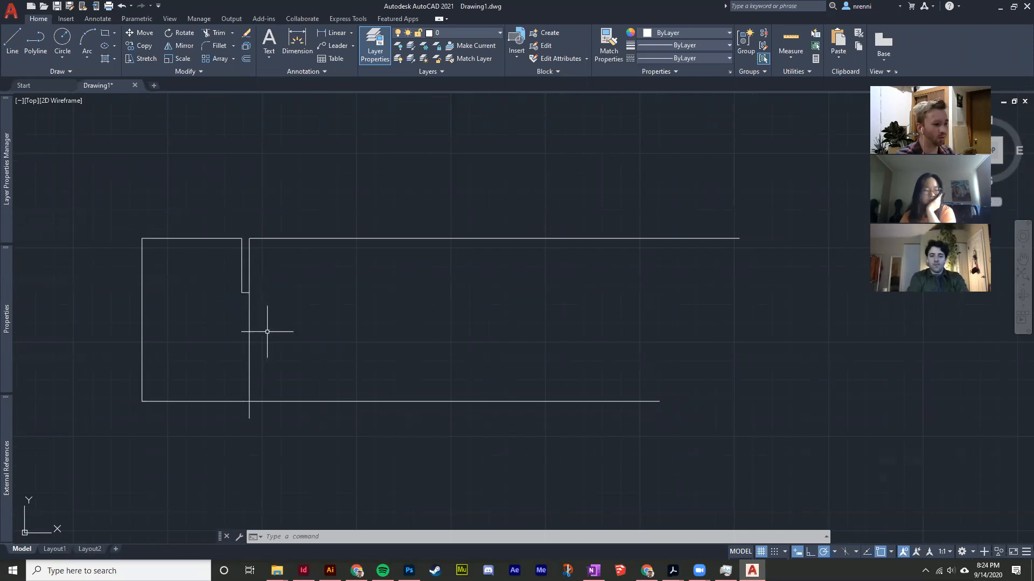
middle_click_drag(324, 277, 322, 289)
type("l")
key("Return")
key("Escape")
Draw a roughly square rectangle by two corner points in the empty area beside the existing lines
scroll(622, 350, "down", 3)
middle_click_drag(775, 353, 349, 321)
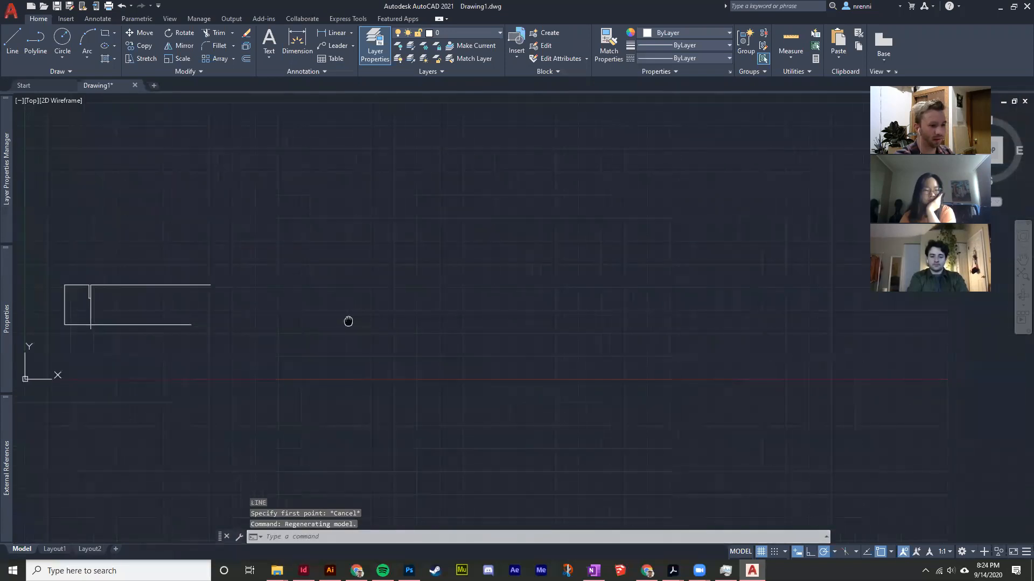
type("rec")
key("Return")
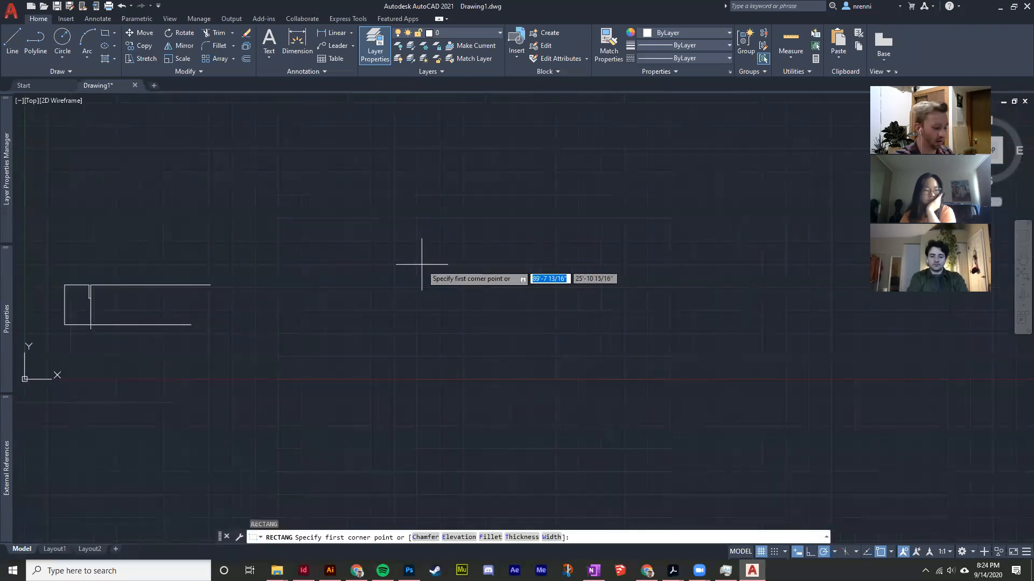
key("Escape")
type("rec")
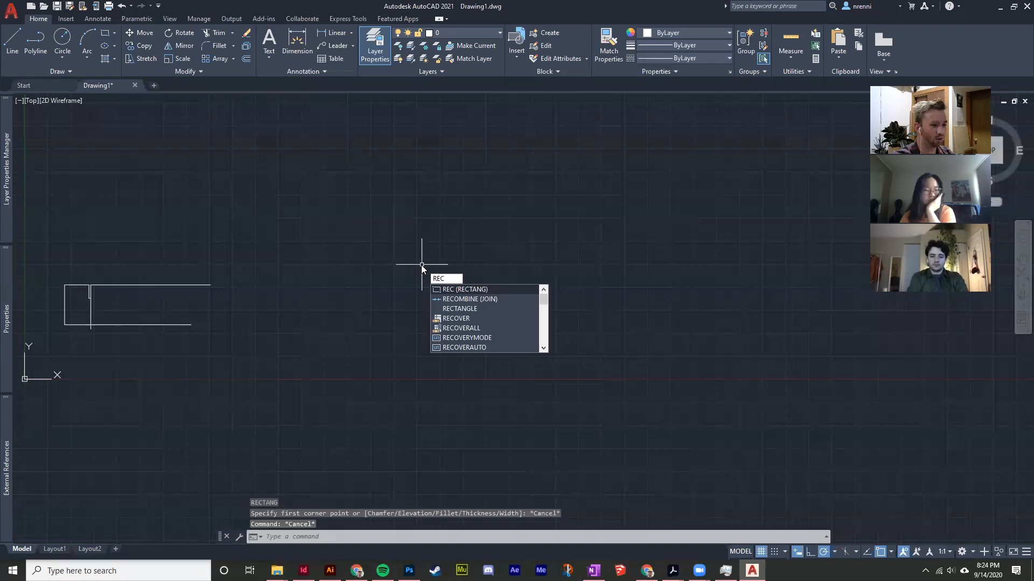
key("Return")
left_click(380, 264)
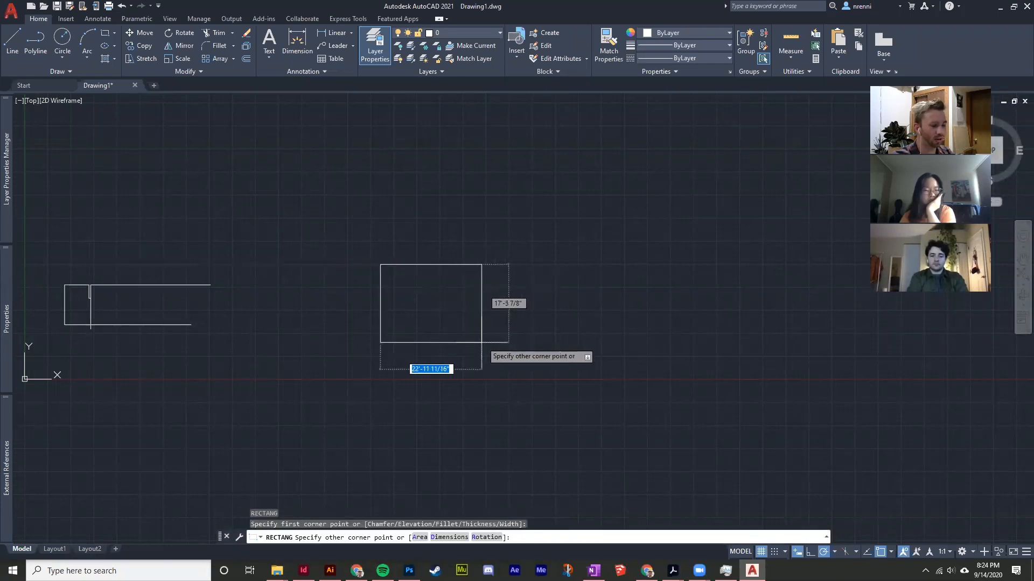
left_click(464, 350)
key("Escape")
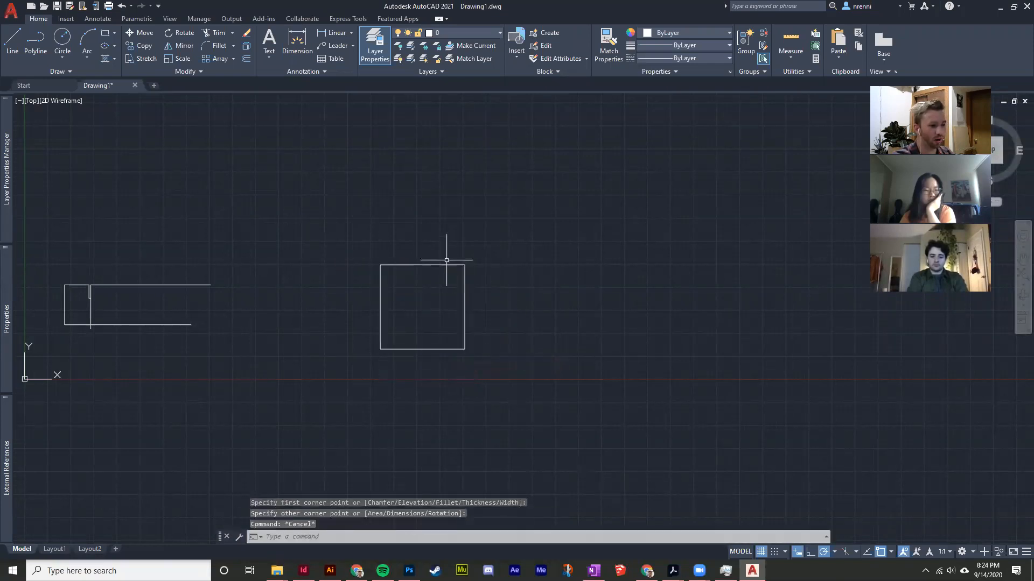
Draw a narrow three-segment U-shaped slot with the Line command, its two vertical legs crossing the square's top edge
scroll(436, 255, "up", 5)
mouse_move(434, 284)
middle_mouse_down()
mouse_move(437, 234)
mouse_move(413, 240)
middle_mouse_up()
type("l")
key("Return")
left_click(401, 176)
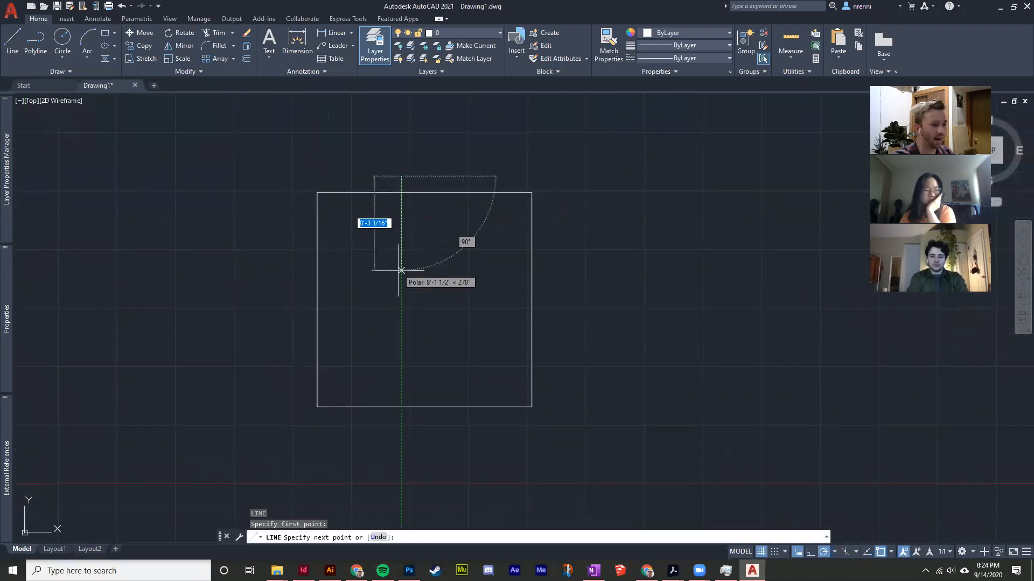
left_click(401, 280)
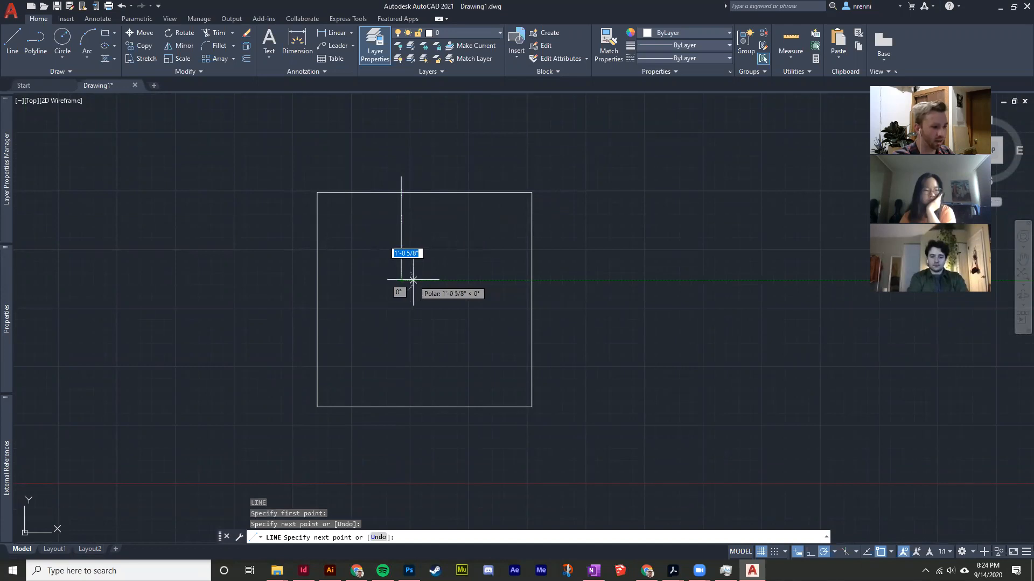
left_click(416, 280)
left_click(416, 174)
right_click(442, 156)
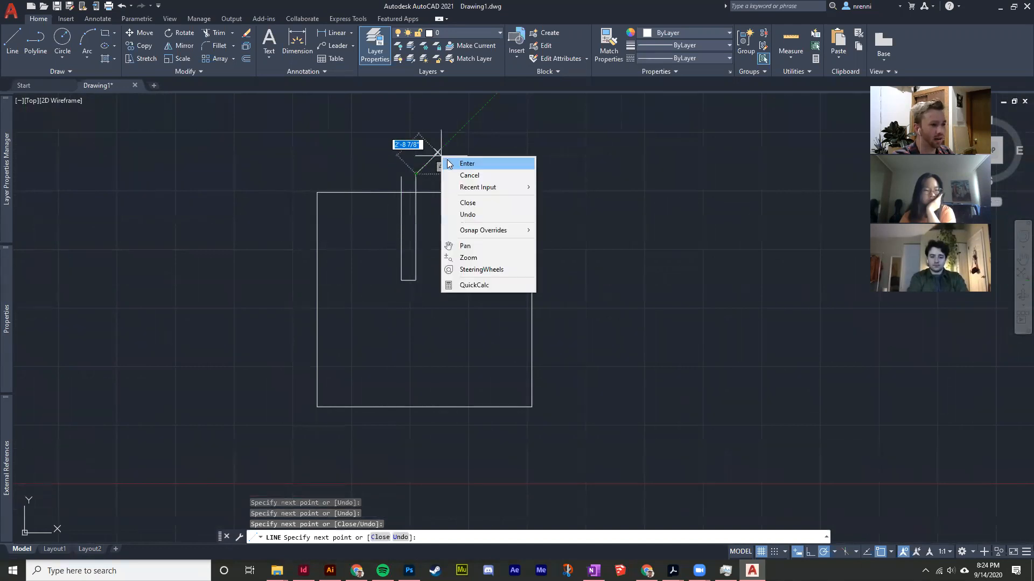
left_click(466, 164)
Abandon a repeated Line command inside the square and erase the slot's three line segments
key("Return")
left_click(427, 318)
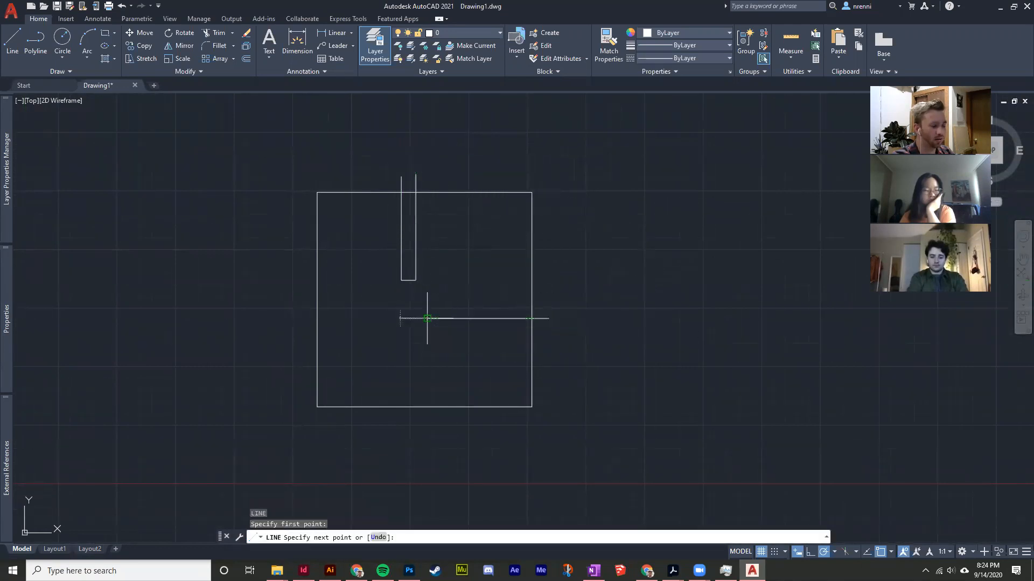
key("Escape")
left_click(462, 346)
left_click(397, 251)
key("Delete")
Draw a vertical line from above the square's top edge down inside it, continuing horizontally past its right edge
type("l")
key("Return")
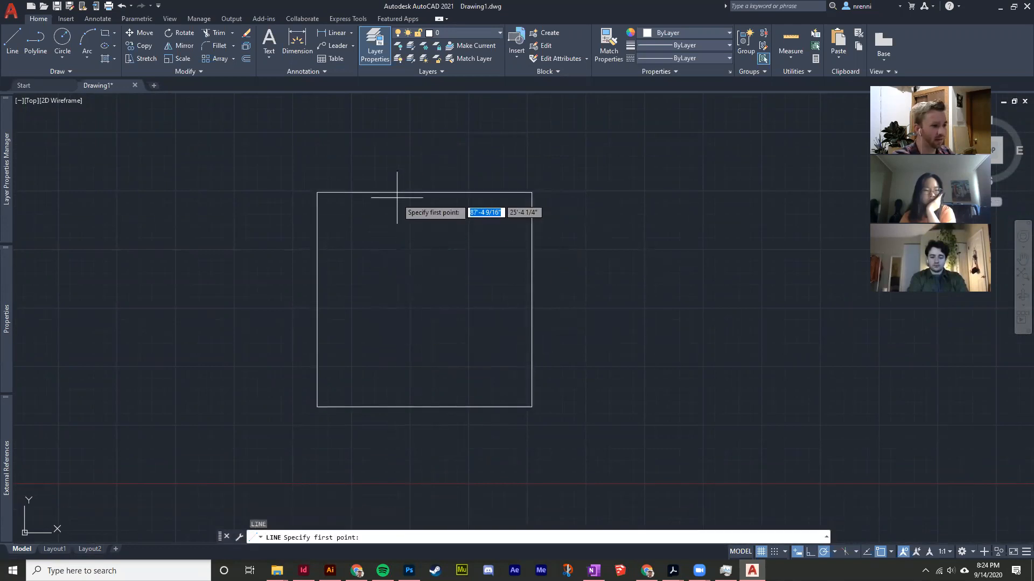
left_click(403, 175)
left_click(403, 314)
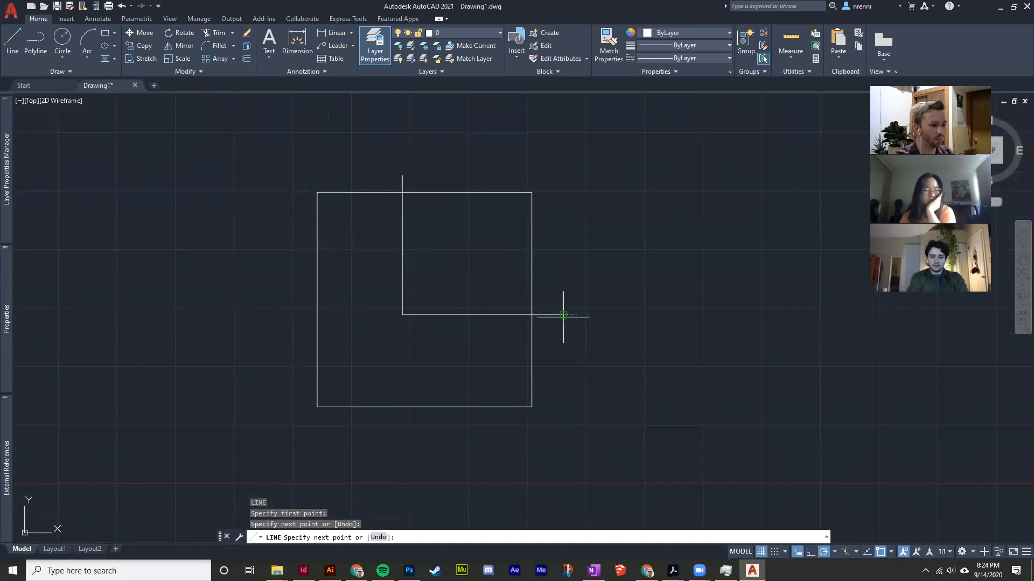
left_click(563, 314)
right_click(577, 237)
left_click(594, 245)
Repeat the Line command from the corner of those lines straight down past the square's bottom edge
key("Return")
left_click(403, 315)
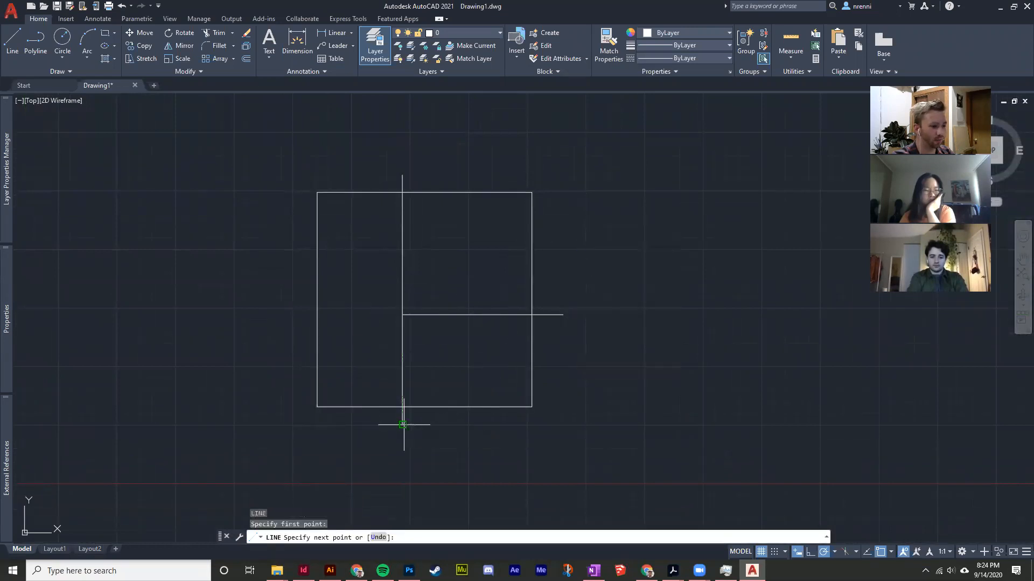
left_click(402, 425)
right_click(377, 332)
left_click(391, 339)
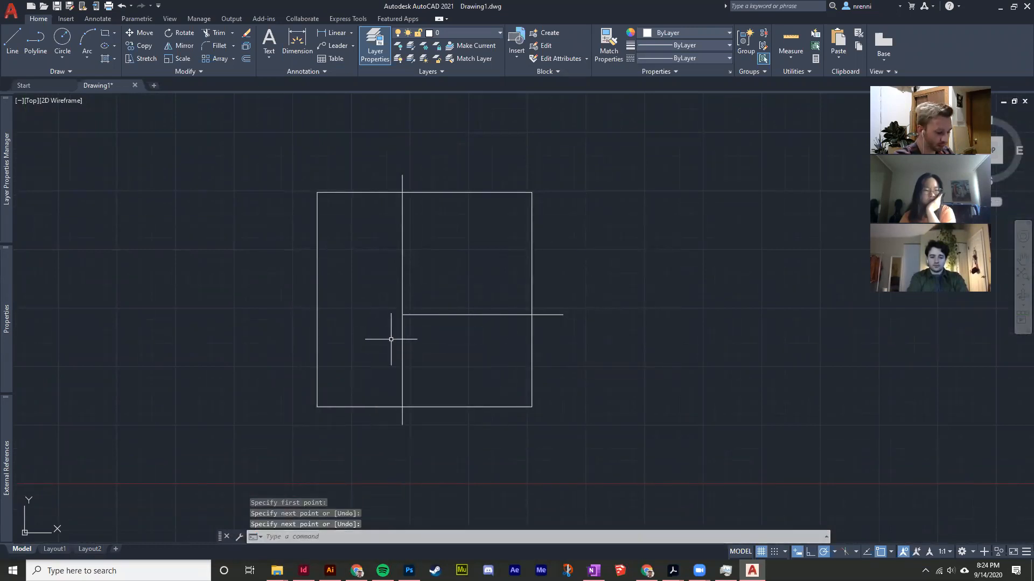
Trim the partition lines' ends that overhang the square's top, right and bottom edges
type("tri")
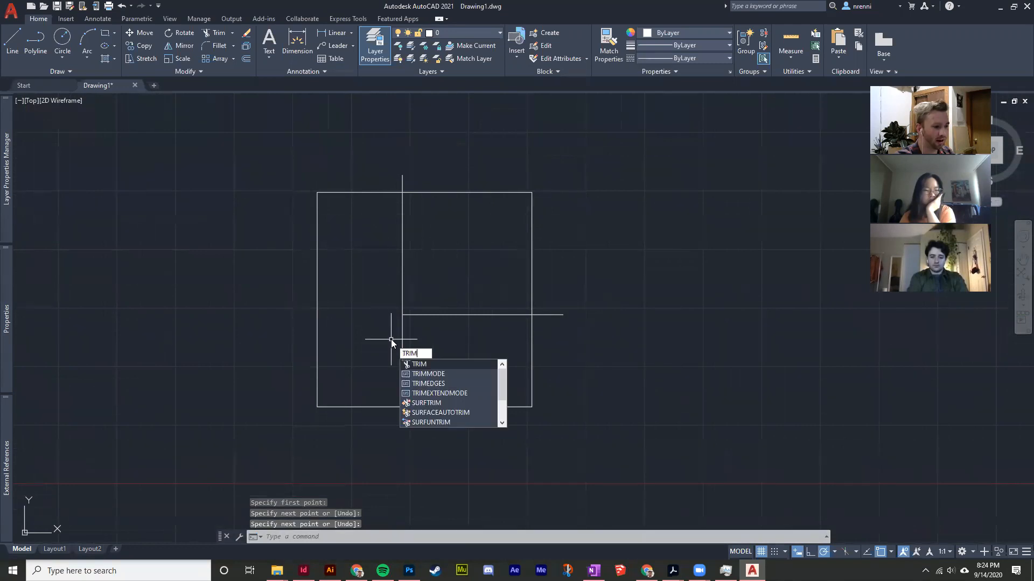
key("Return")
left_click(422, 188)
left_click(384, 181)
left_click(542, 296)
left_click(543, 366)
left_click(428, 433)
left_click(392, 418)
key("Escape")
key("Escape")
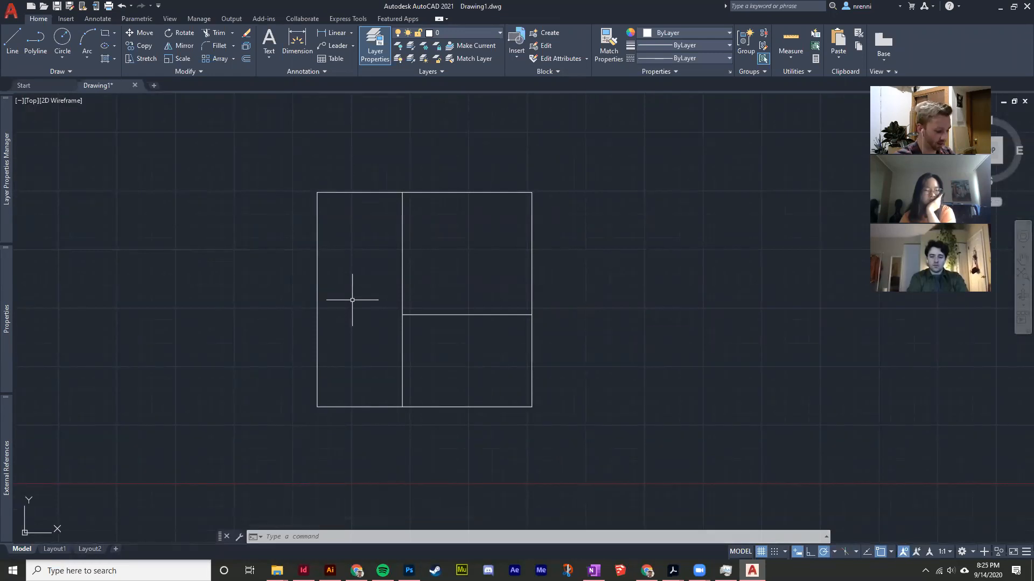
key("Escape")
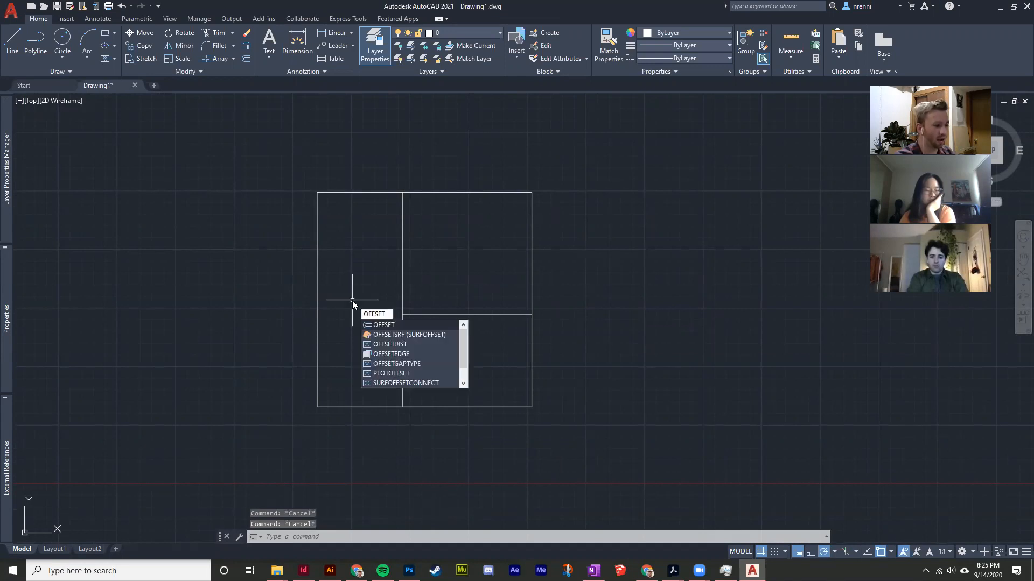
key("Escape")
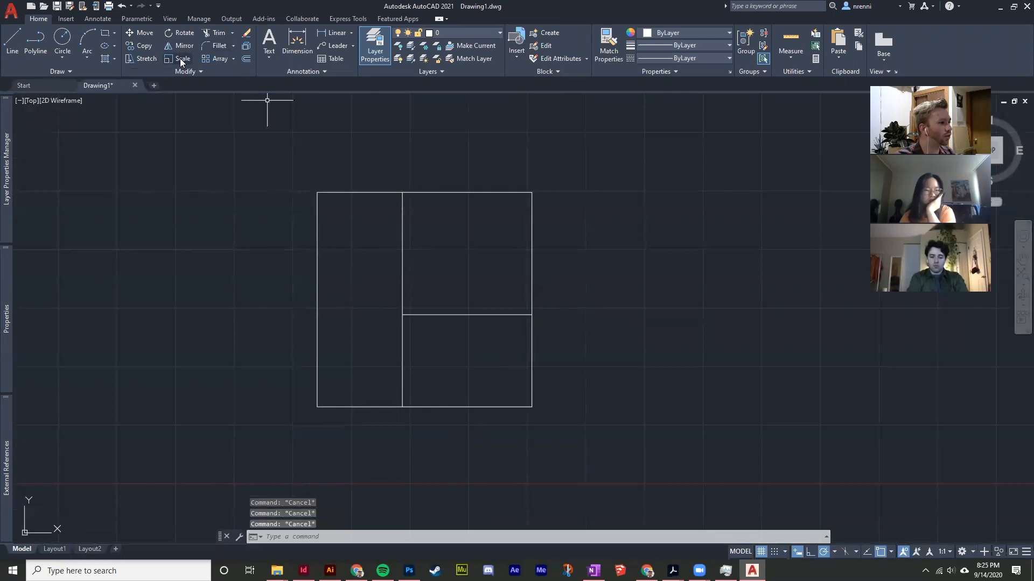
left_click(198, 72)
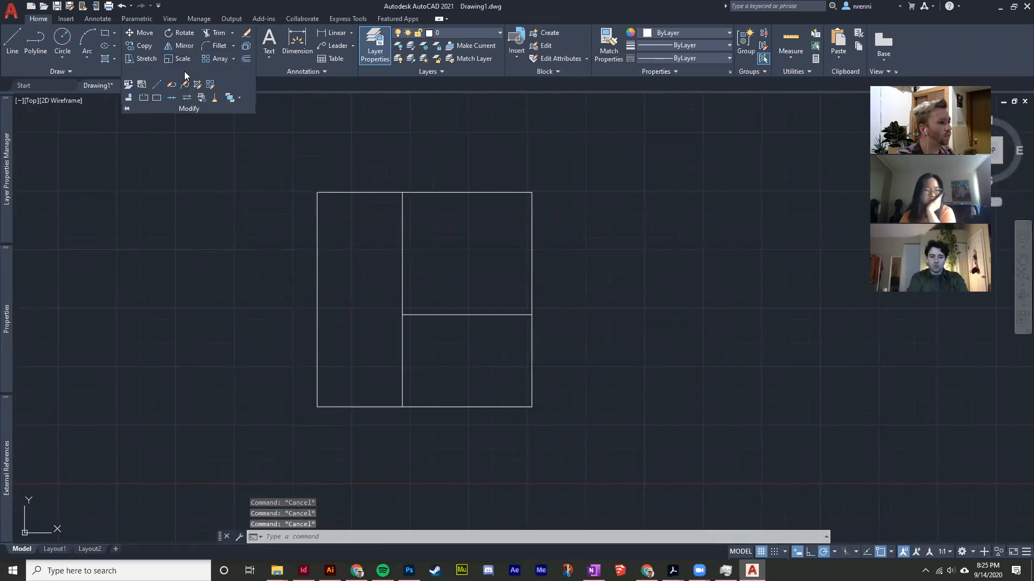
left_click(395, 73)
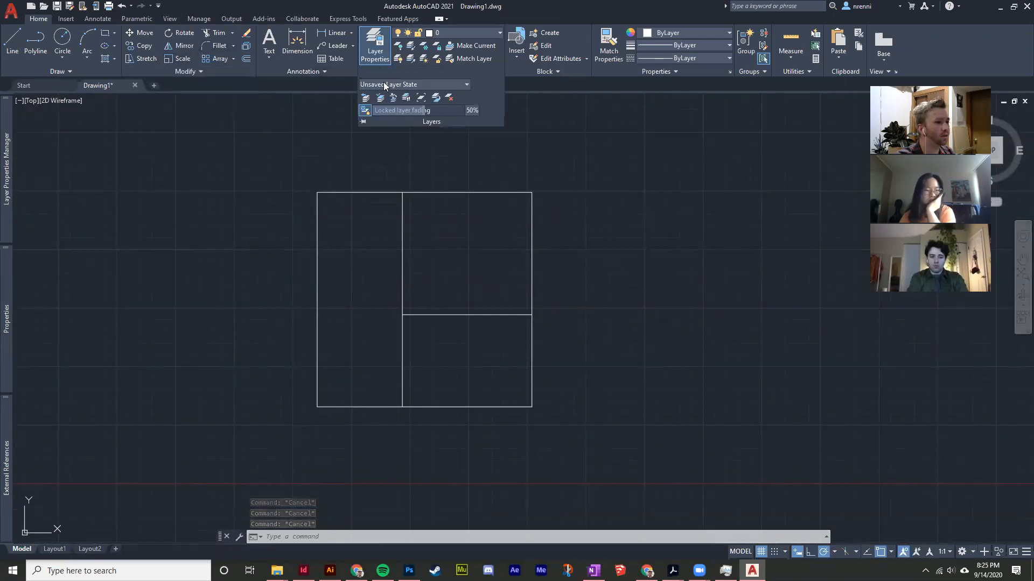
left_click(68, 71)
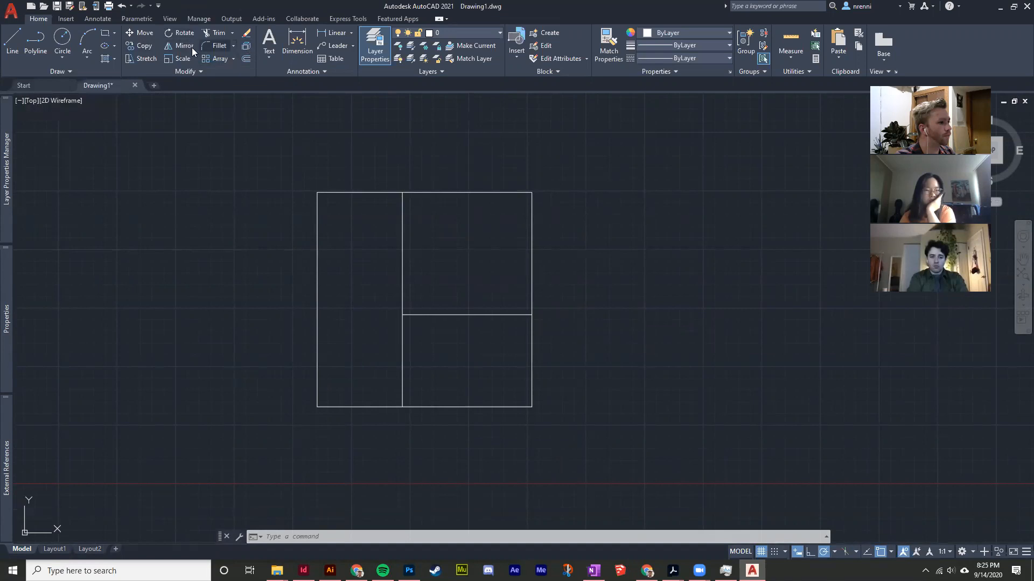
left_click(180, 69)
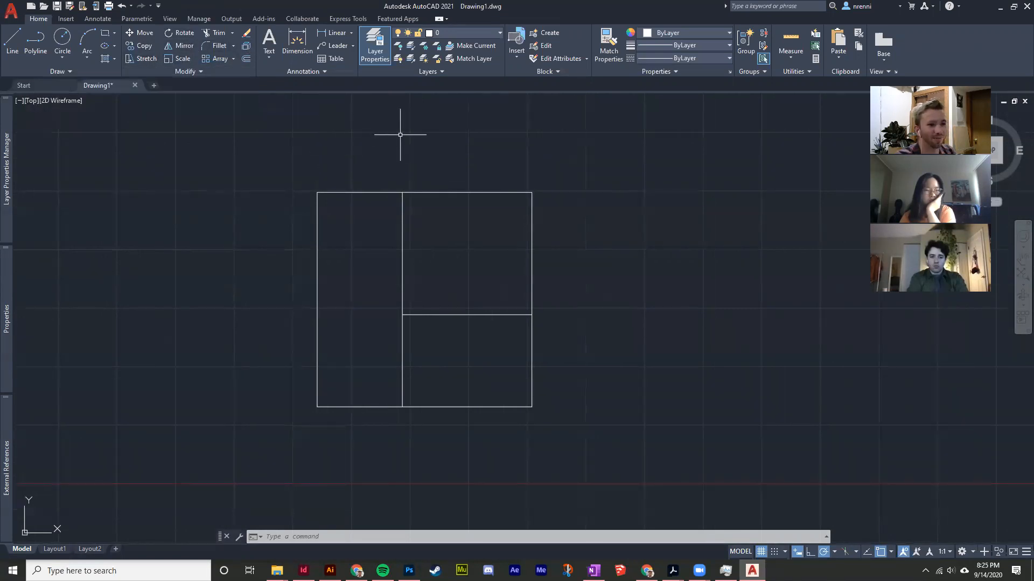
Offset the upper and lower vertical partition lines 5" to the left
type("offset")
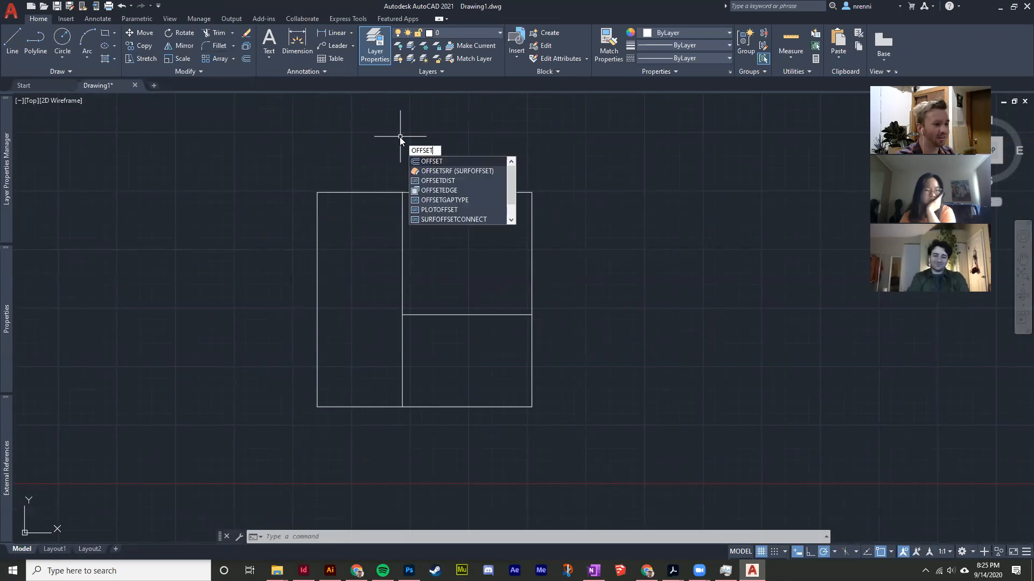
key("Return")
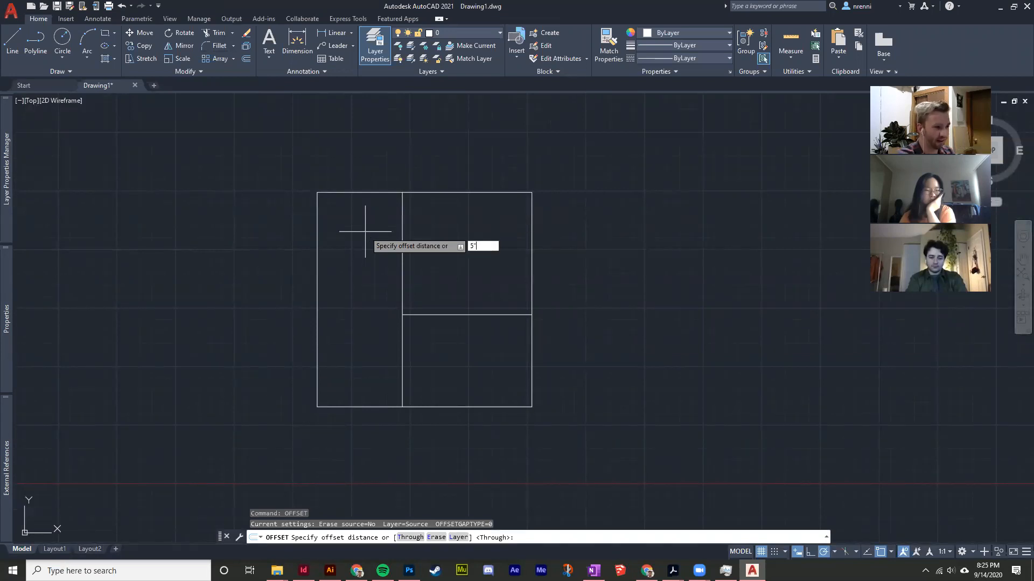
key("Return")
left_click(401, 272)
left_click(397, 264)
left_click(402, 337)
left_click(369, 325)
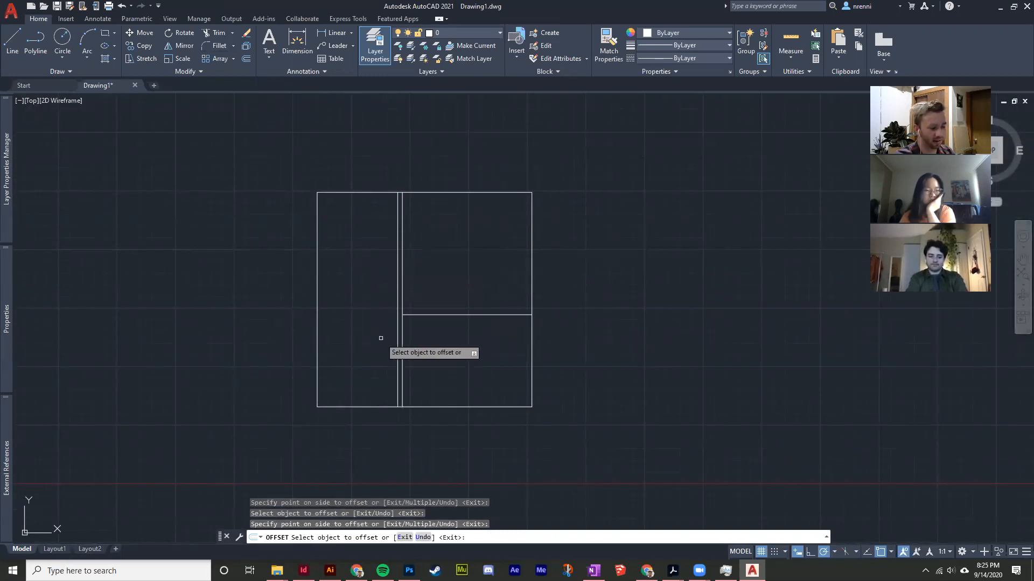
right_click(373, 315)
left_click(392, 323)
Draw a 5" line down along the square's right edge from the horizontal partition line's right end
scroll(488, 305, "up", 3)
type("l")
key("Return")
left_click(553, 284)
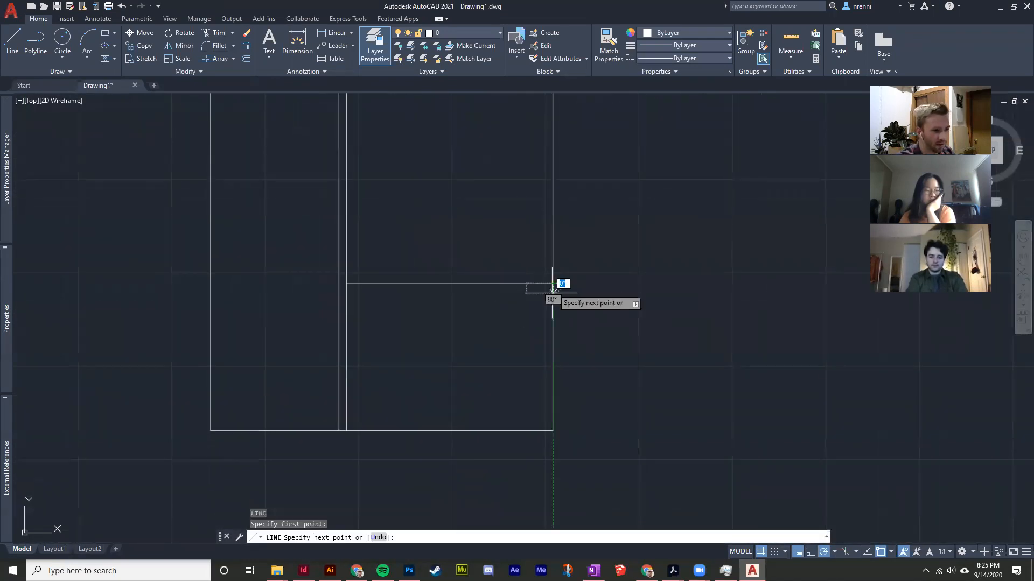
type("5")
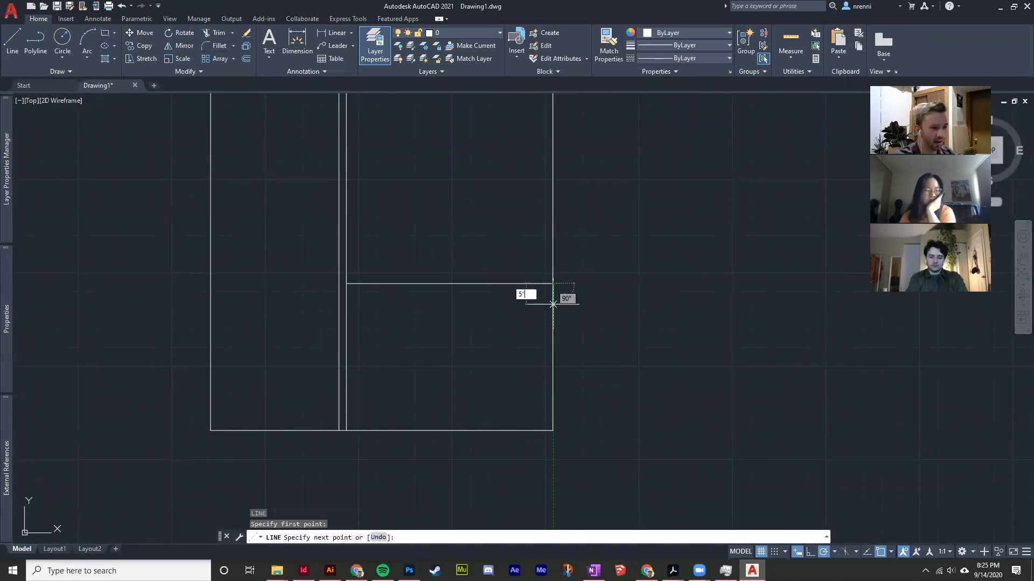
type("\"")
key("Return")
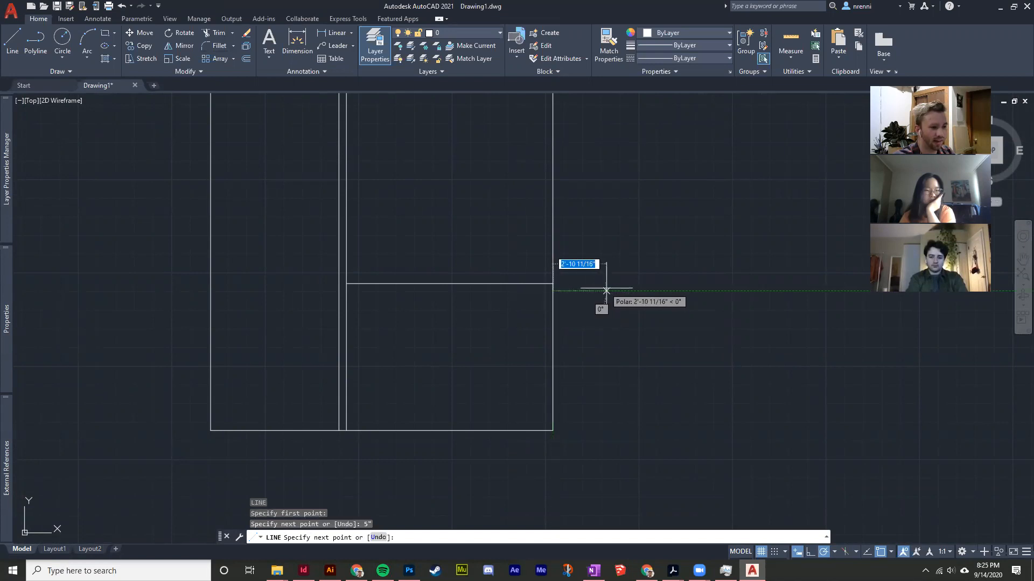
key("Escape")
Draw a second horizontal partition line from the 5" segment's lower end to the nearest vertical partition line
left_click(540, 278)
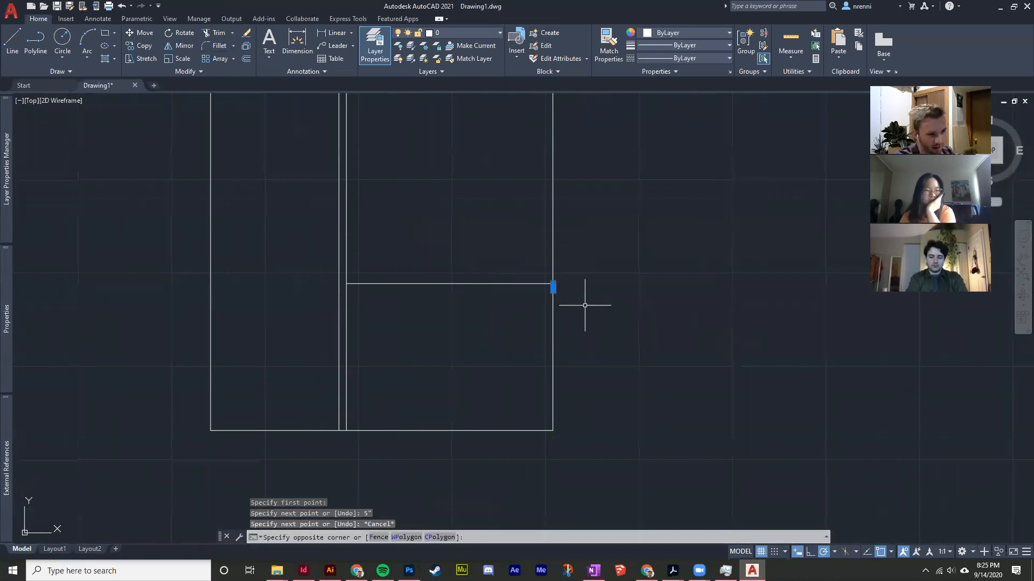
left_click(589, 300)
scroll(560, 288, "up", 10)
key("Escape")
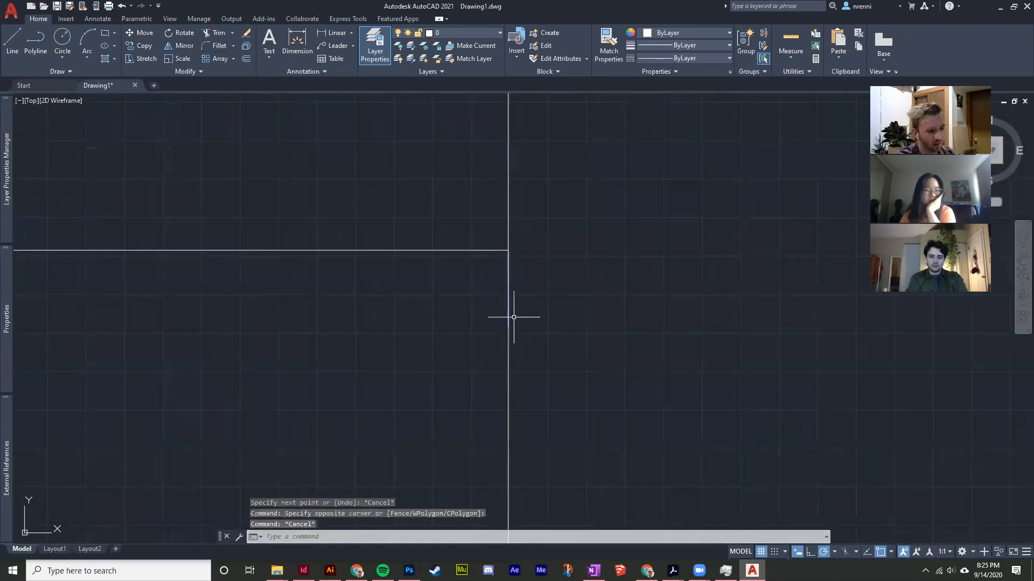
type("l")
key("Return")
left_click(508, 327)
scroll(341, 328, "down", 10)
middle_click_drag(330, 334, 614, 333)
left_click(441, 333)
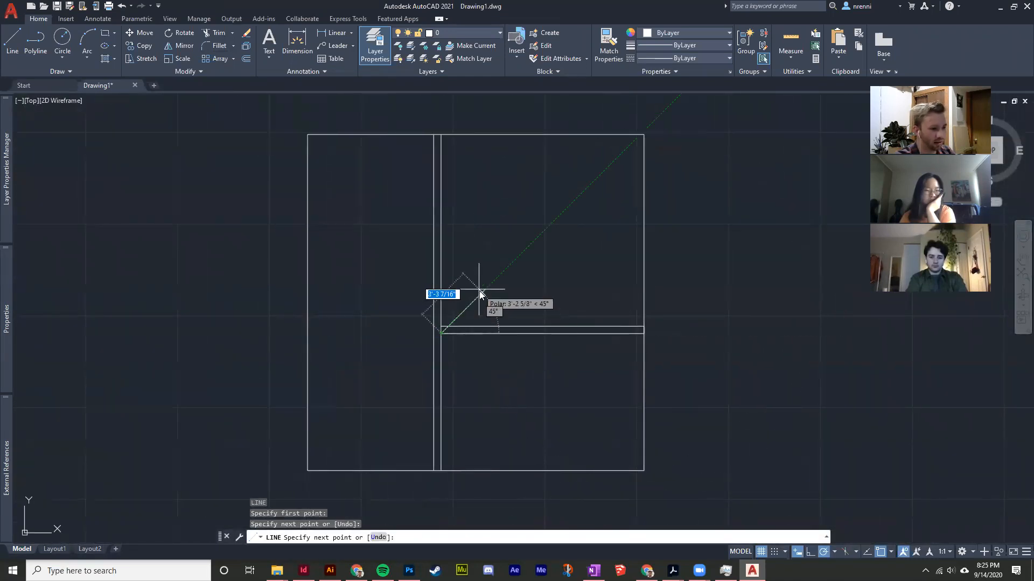
key("Return")
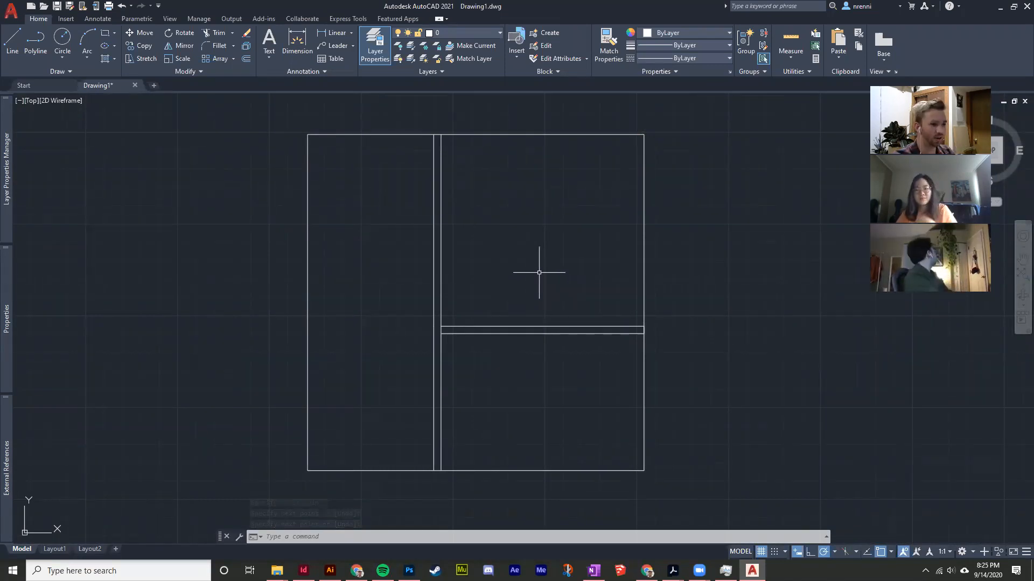
Move the view around the partitioned square with the Pan command and exit the command
middle_click_drag(530, 263, 517, 272)
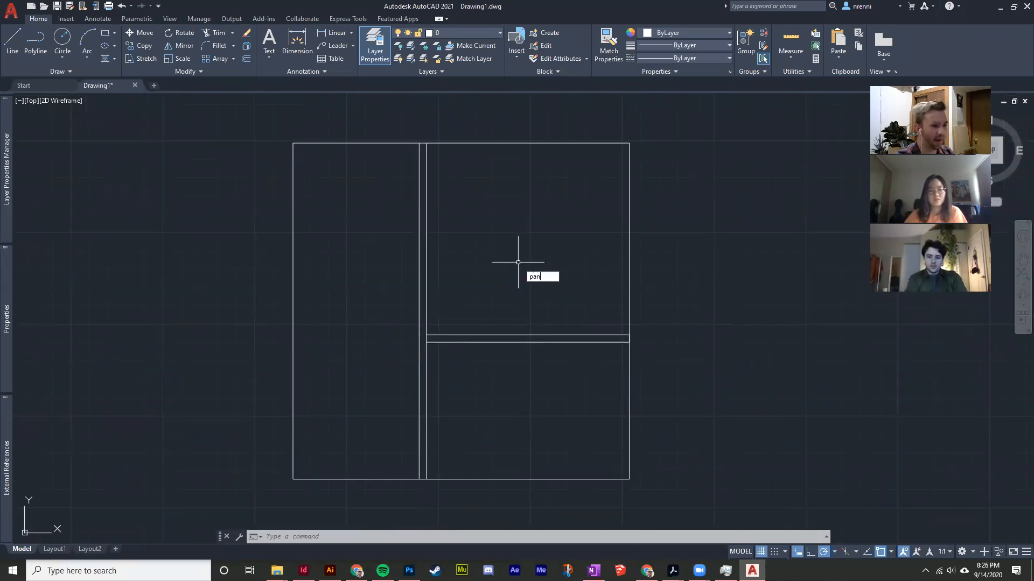
key("Return")
left_click_drag(330, 282, 547, 312)
left_click_drag(572, 278, 217, 230)
left_click_drag(403, 184, 496, 302)
mouse_move(326, 348)
left_mouse_down()
mouse_move(386, 241)
mouse_move(400, 280)
left_mouse_up()
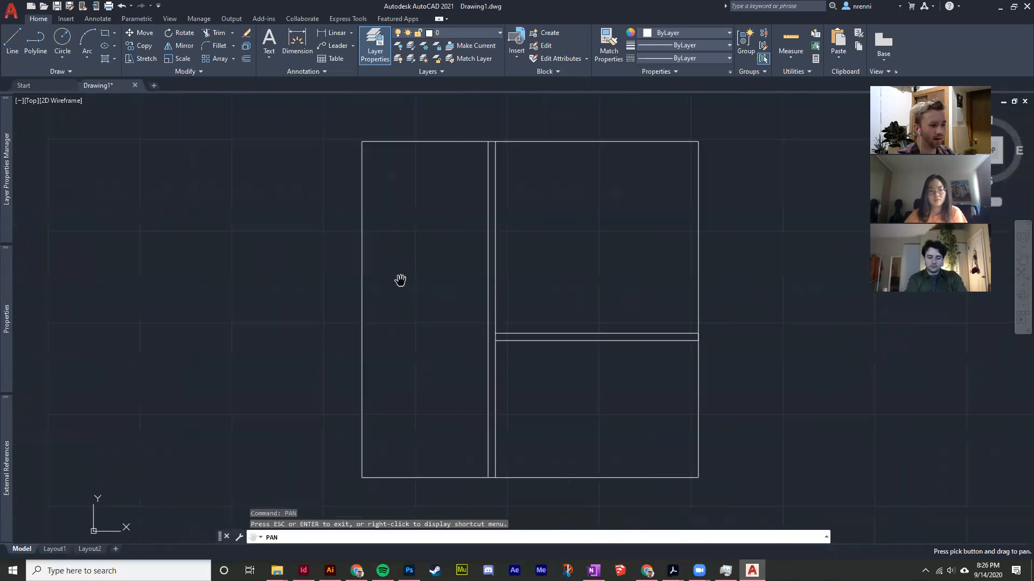
key("Escape")
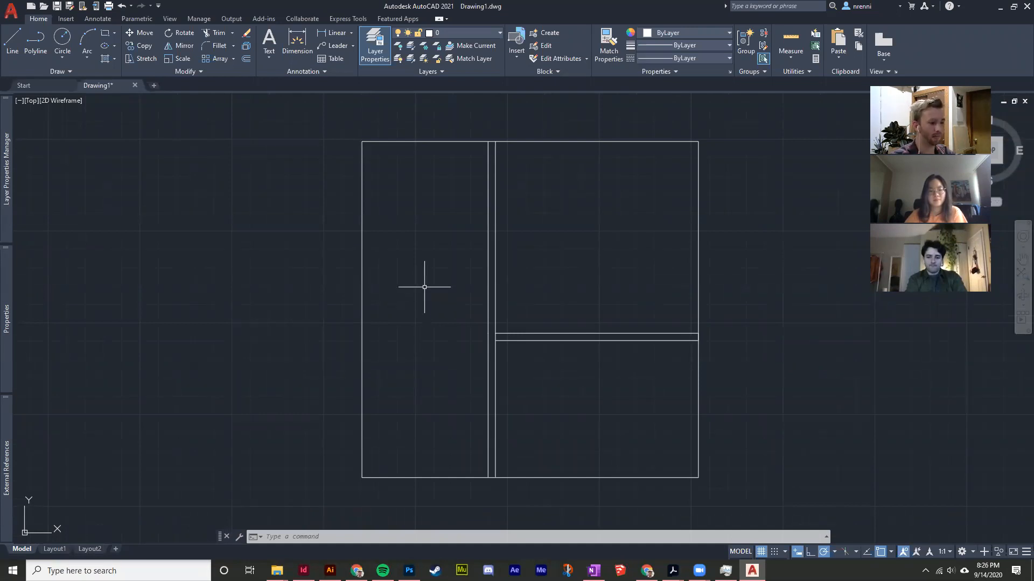
mouse_move(432, 305)
middle_mouse_down()
mouse_move(436, 291)
mouse_move(418, 323)
mouse_move(399, 307)
mouse_move(415, 286)
mouse_move(404, 302)
mouse_move(402, 288)
middle_mouse_up()
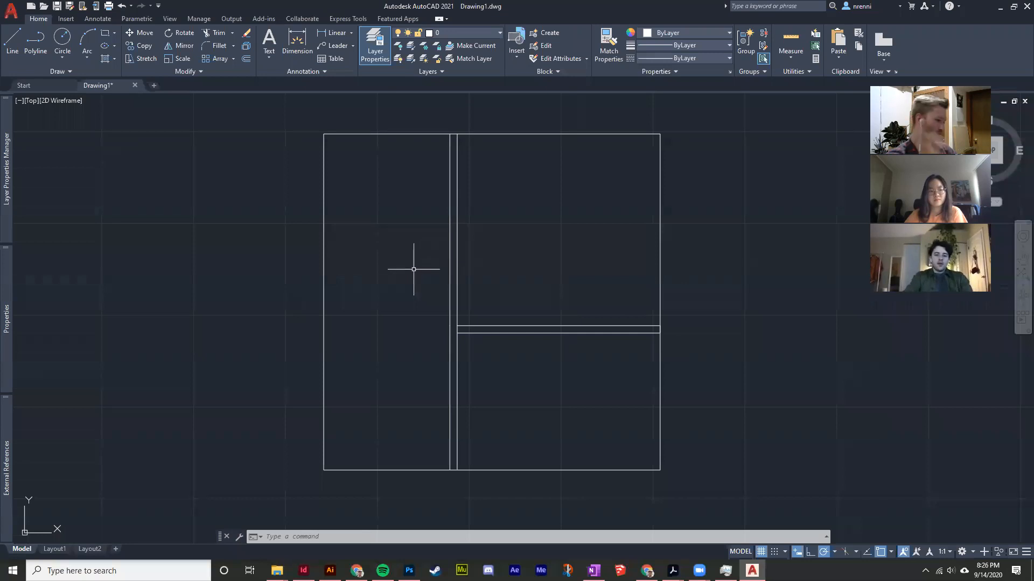
scroll(346, 179, "down", 3)
middle_click_drag(346, 203, 374, 237)
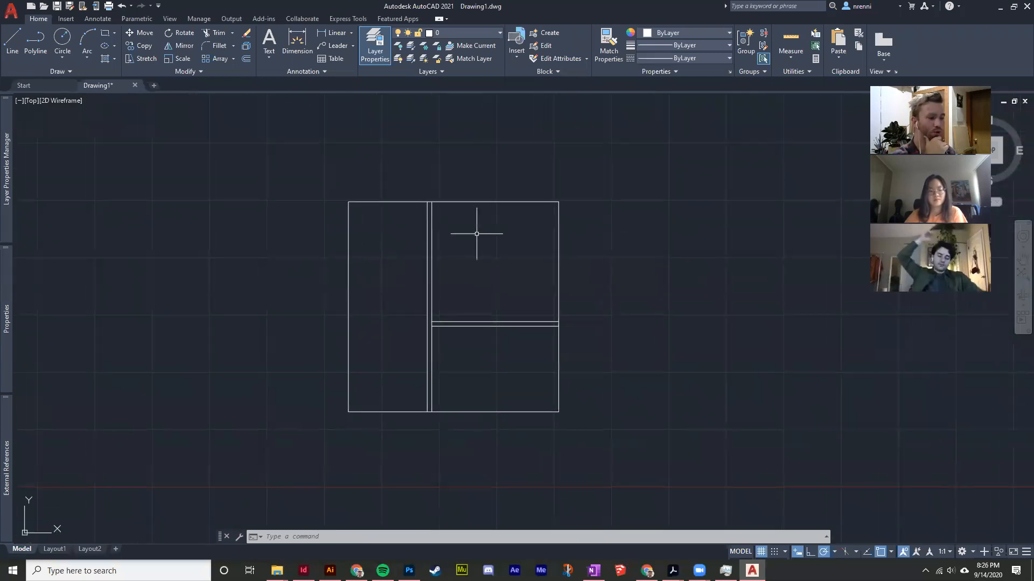
left_click(587, 183)
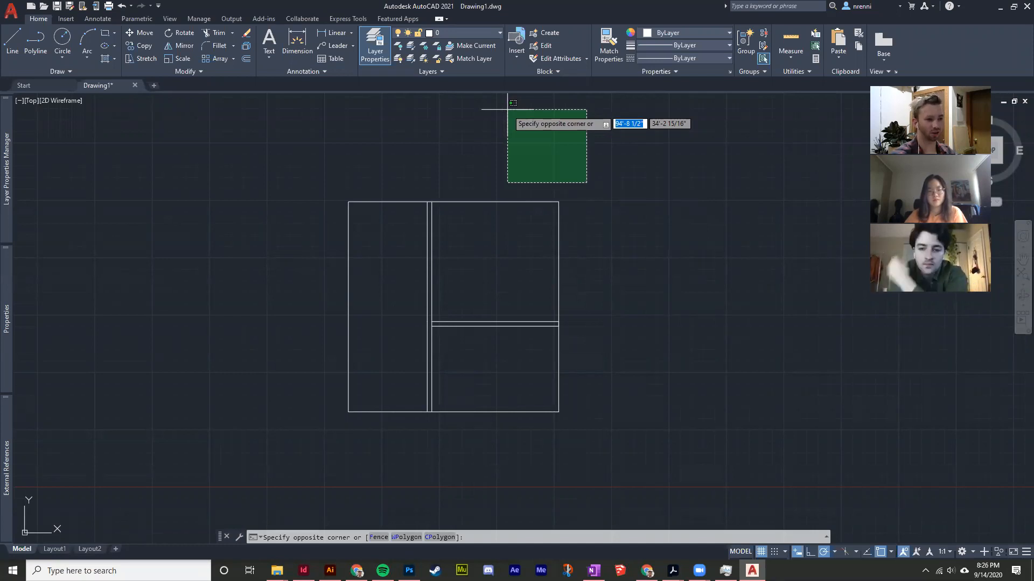
key("Escape")
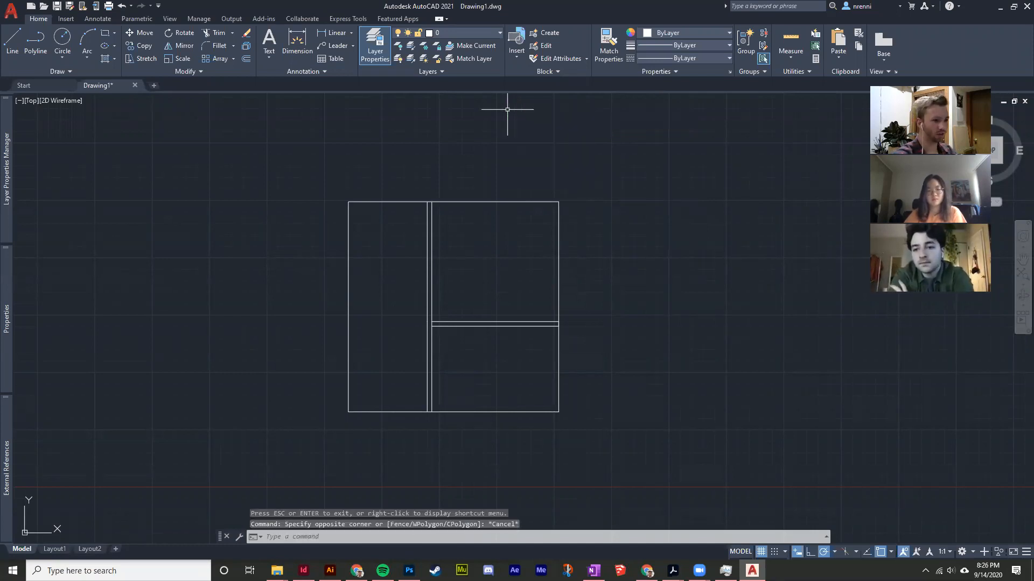
left_click(300, 173)
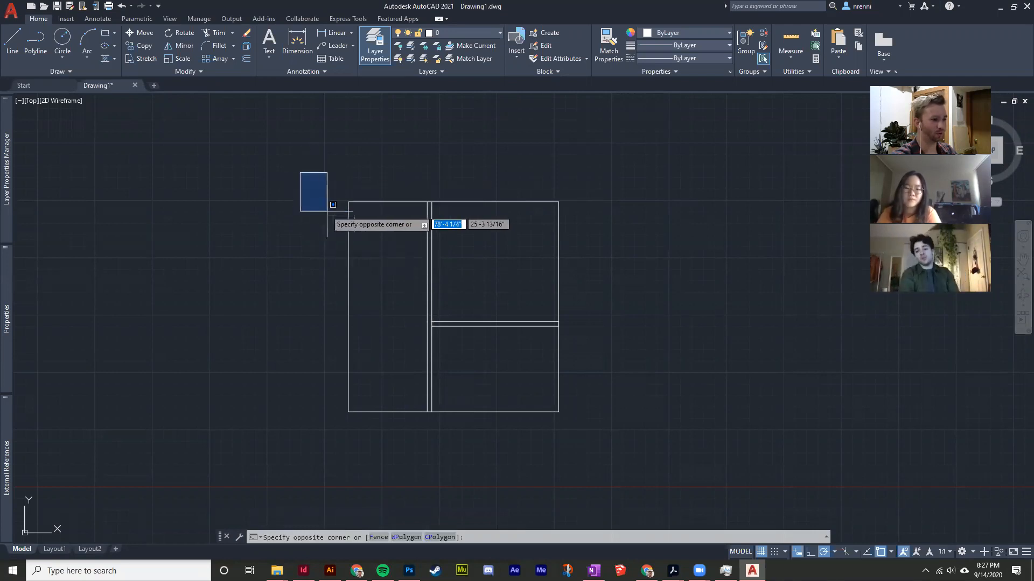
left_click(367, 452)
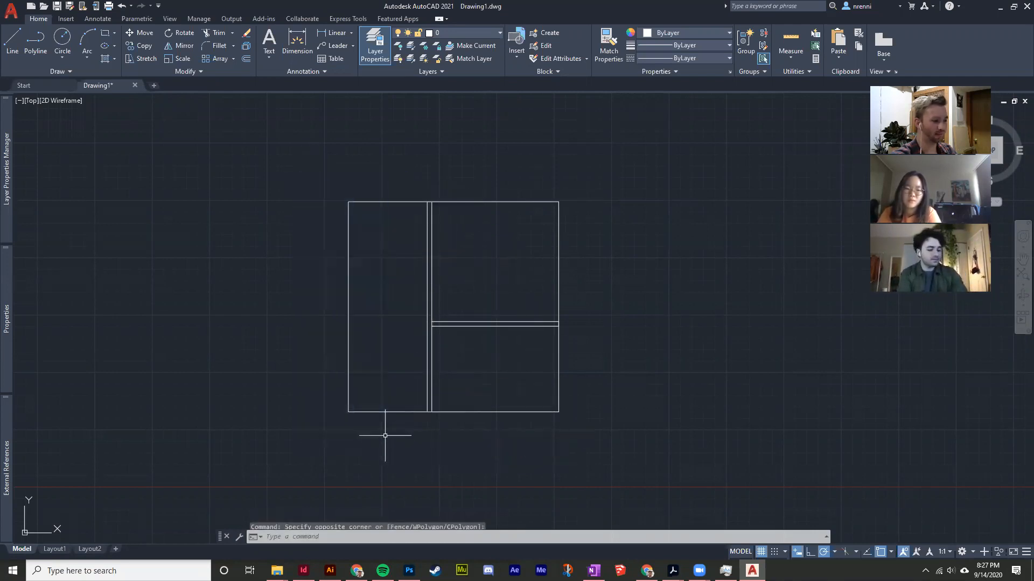
Explode the outer square into separate lines
left_click(348, 224)
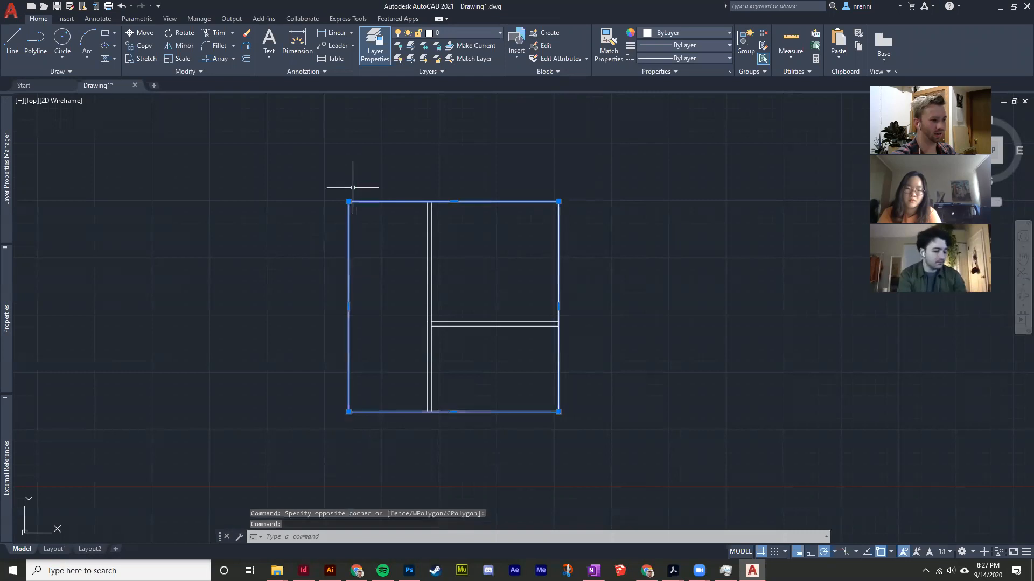
key("Escape")
left_click(302, 151)
key("Escape")
left_click(224, 137)
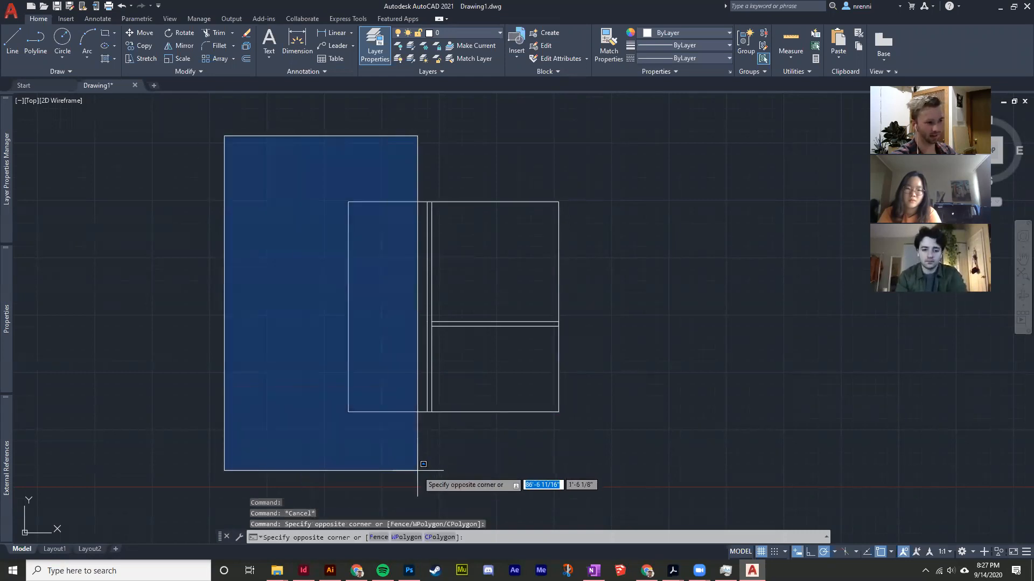
left_click(418, 470)
key("Escape")
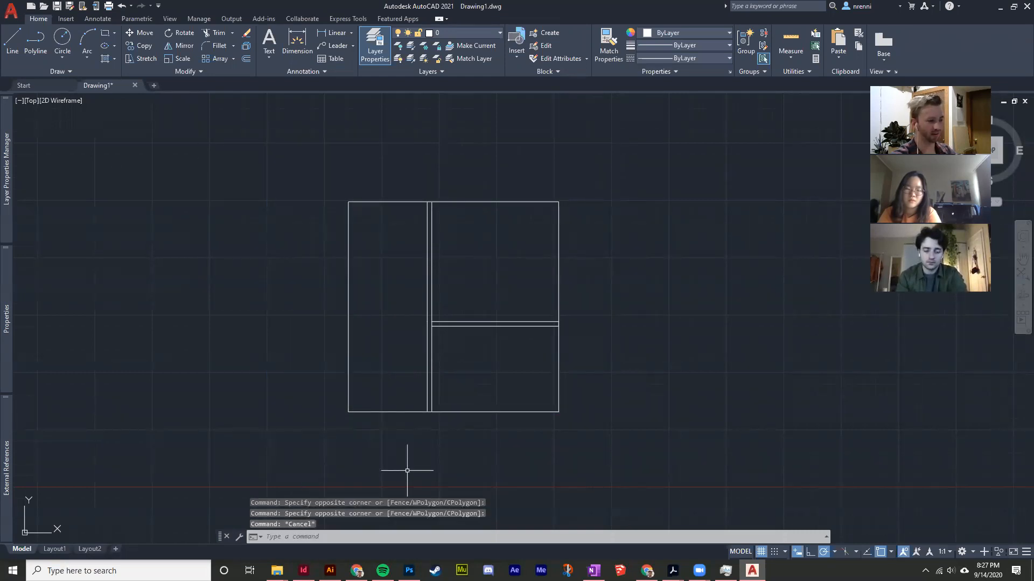
left_click(345, 302)
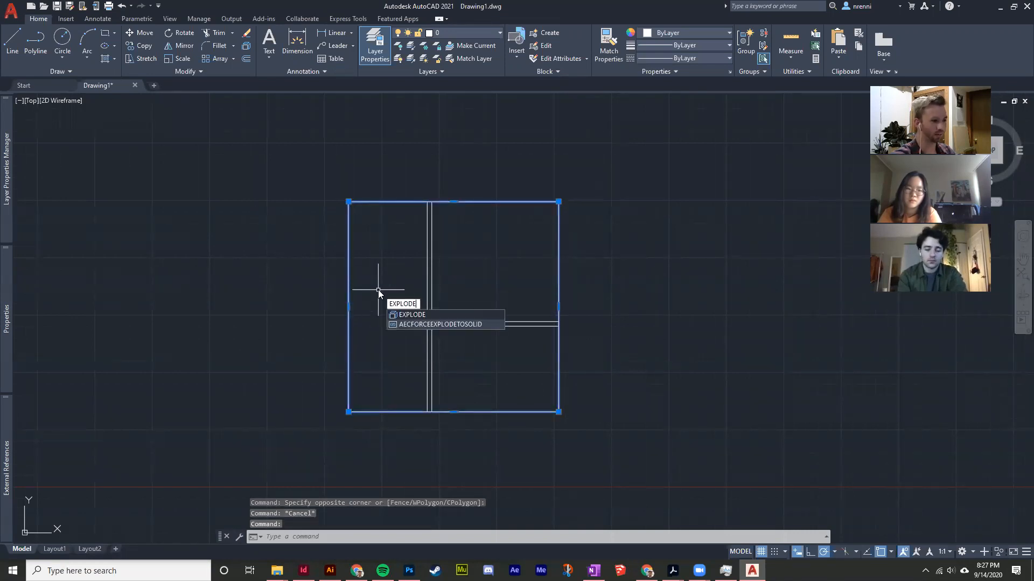
key("Return")
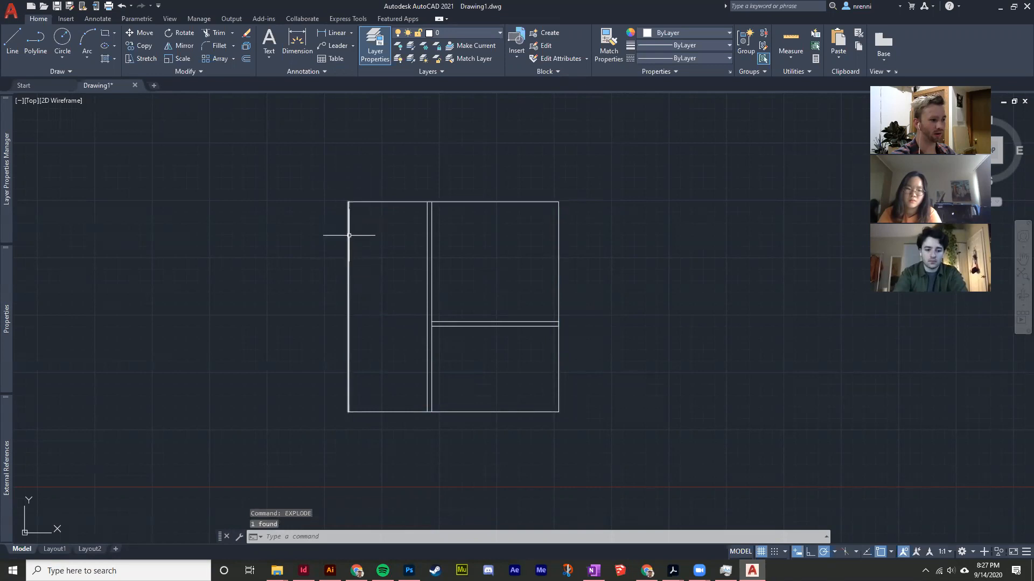
left_click(291, 148)
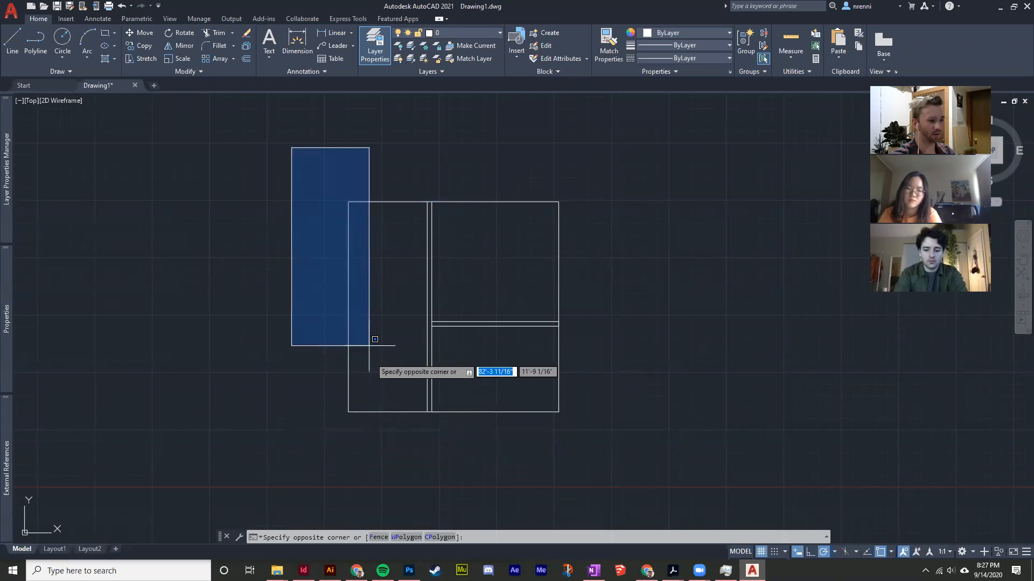
left_click(347, 165)
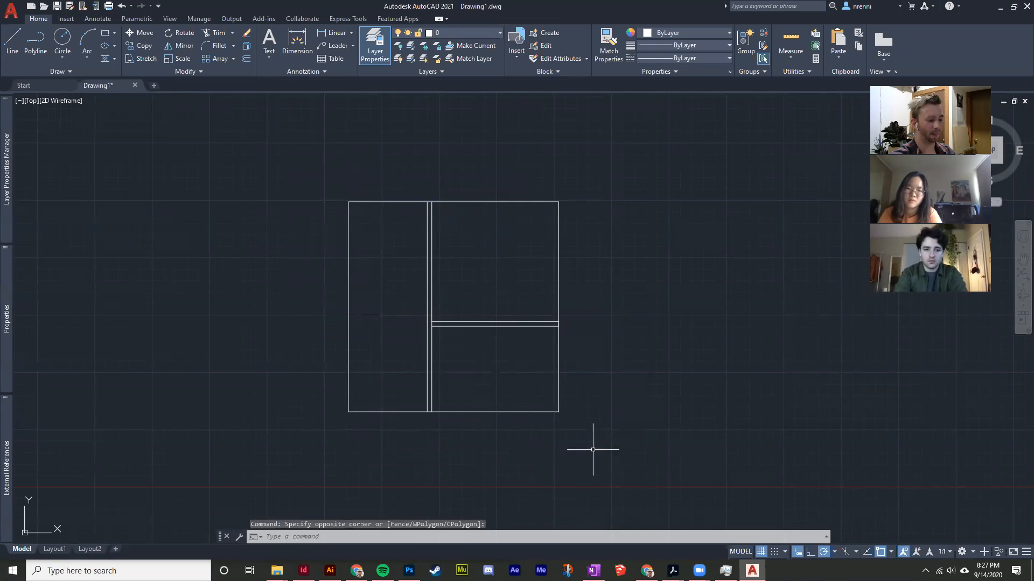
left_click(611, 456)
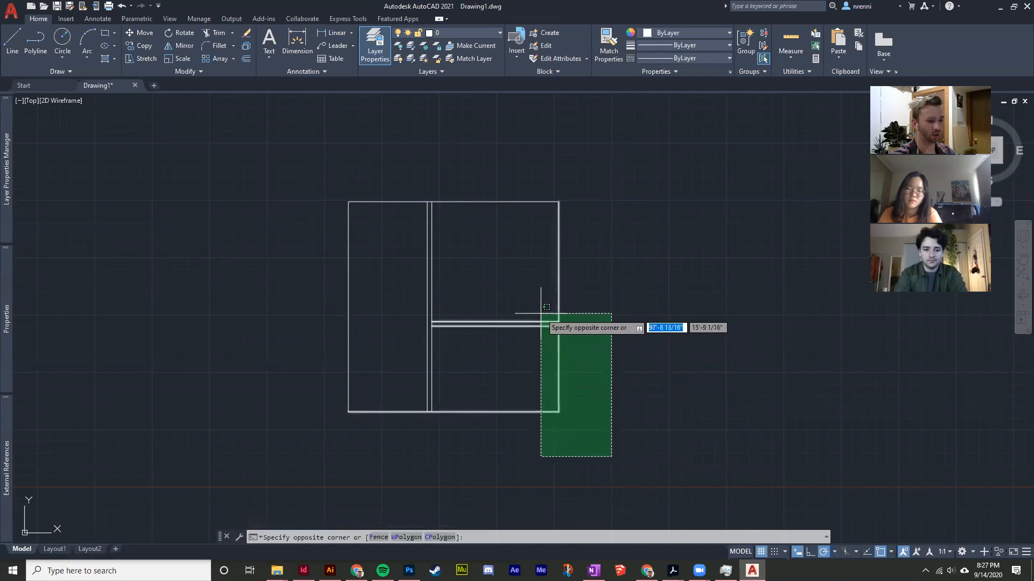
left_click(593, 403)
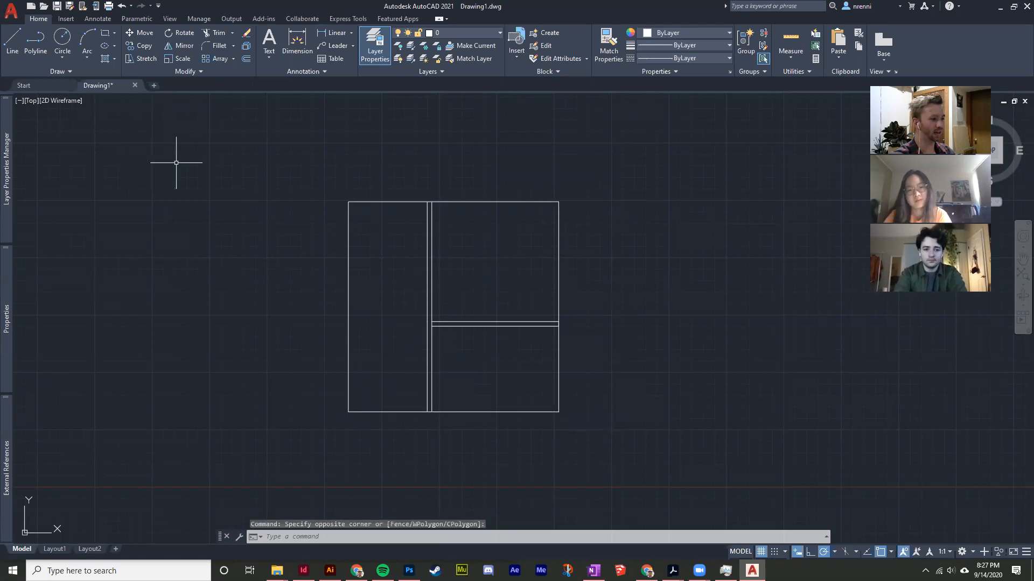
left_click(250, 166)
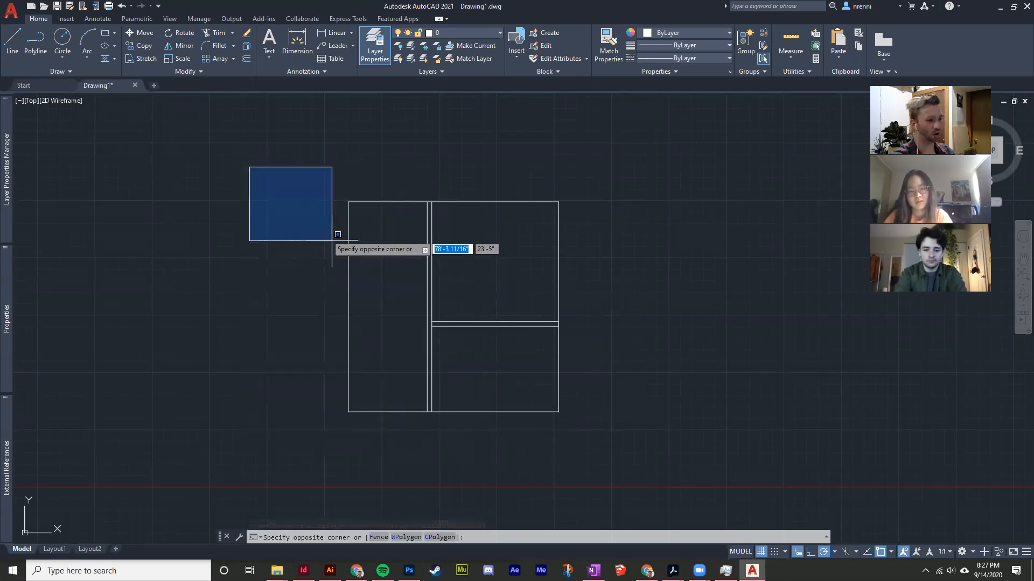
left_click(440, 356)
left_click(686, 397)
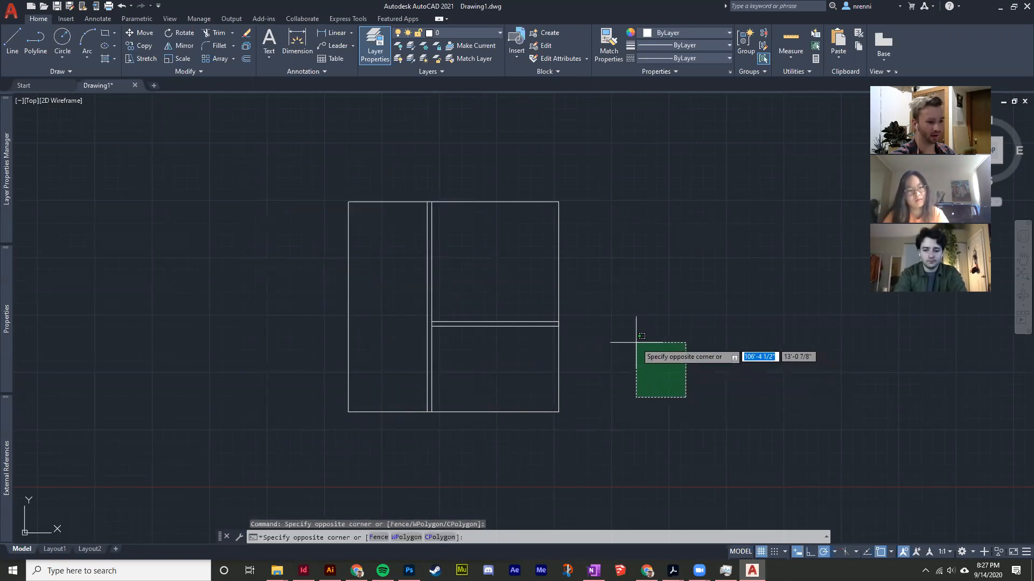
left_click(604, 296)
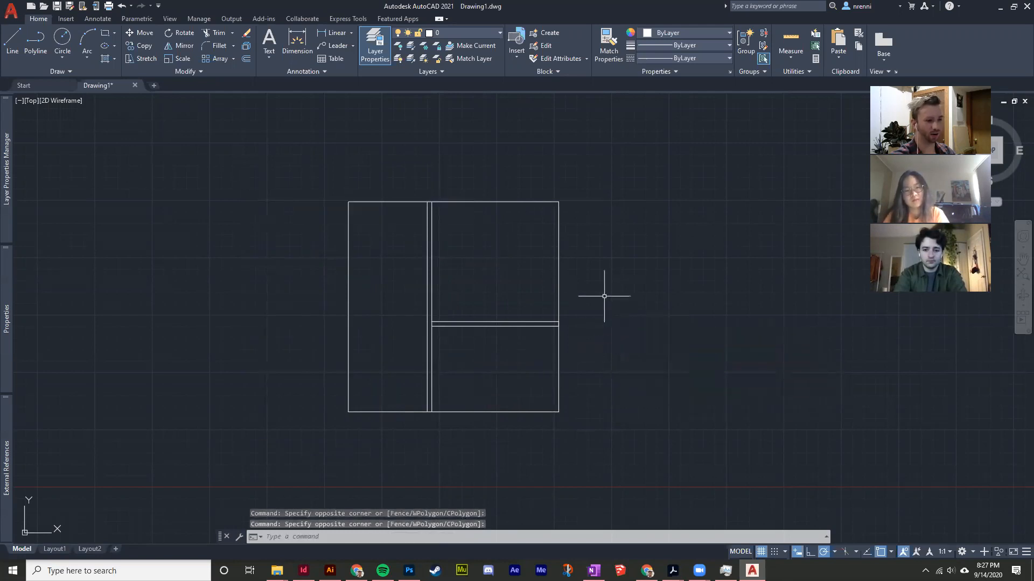
left_click(615, 218)
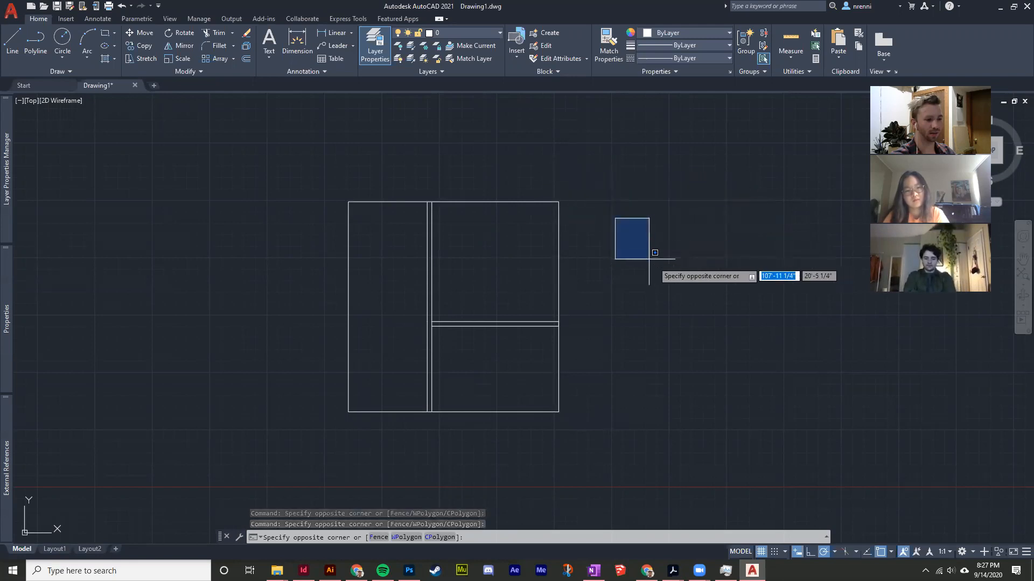
left_click(665, 266)
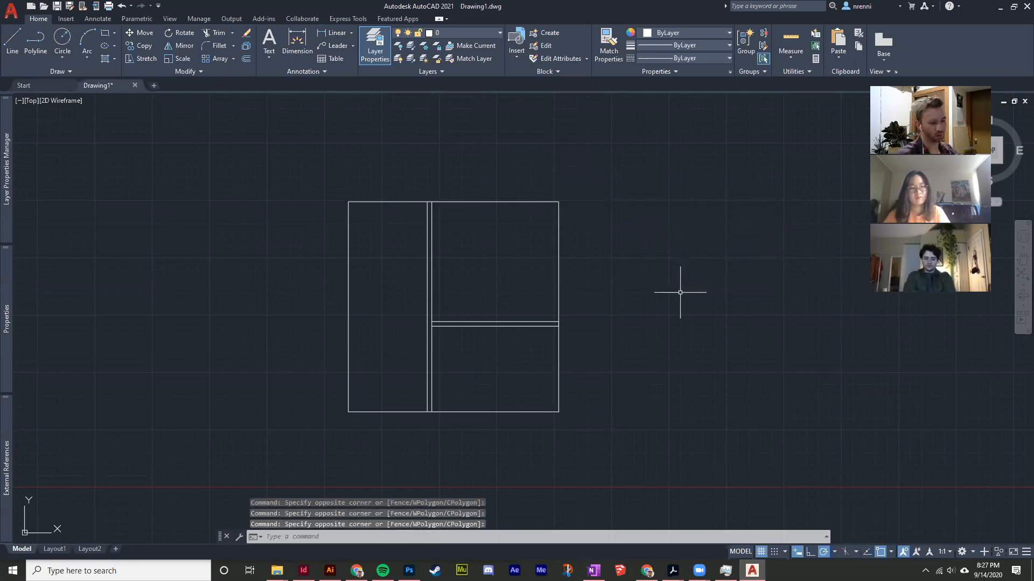
scroll(445, 326, "up", 2)
scroll(446, 329, "down", 2)
middle_click_drag(408, 299, 408, 310)
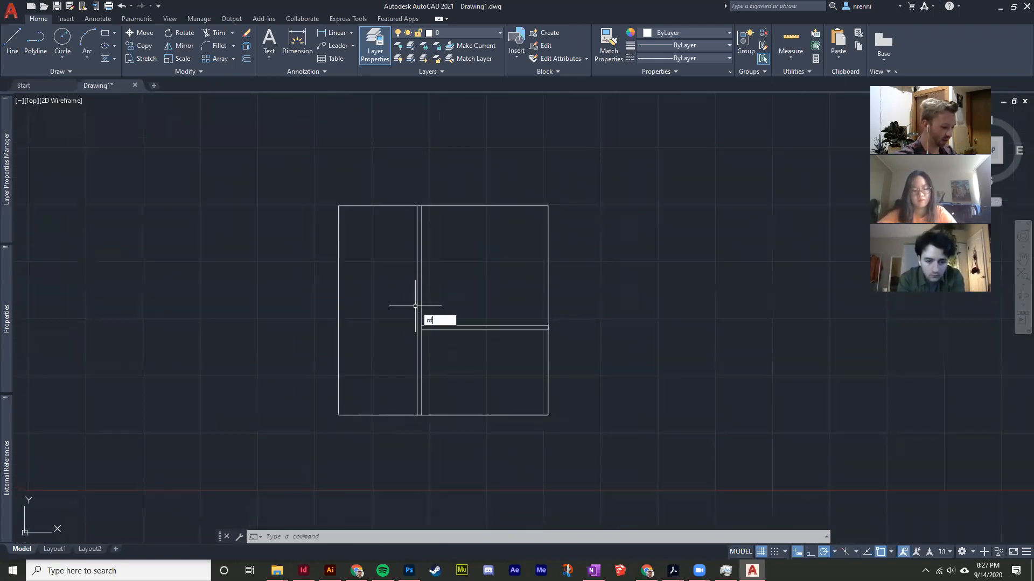
key("BackSpace")
key("BackSpace")
key("BackSpace")
type("ffset")
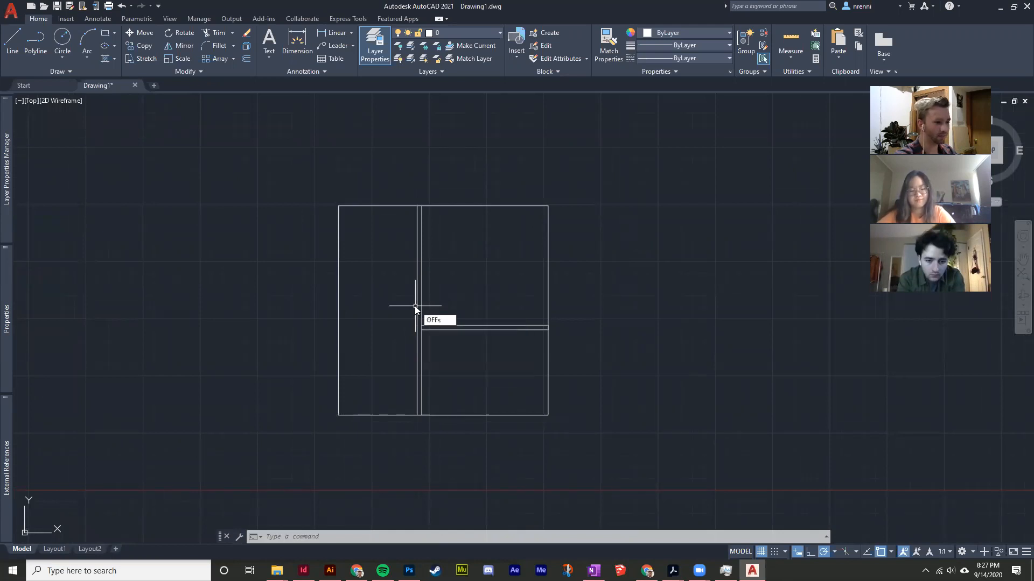
key("Return")
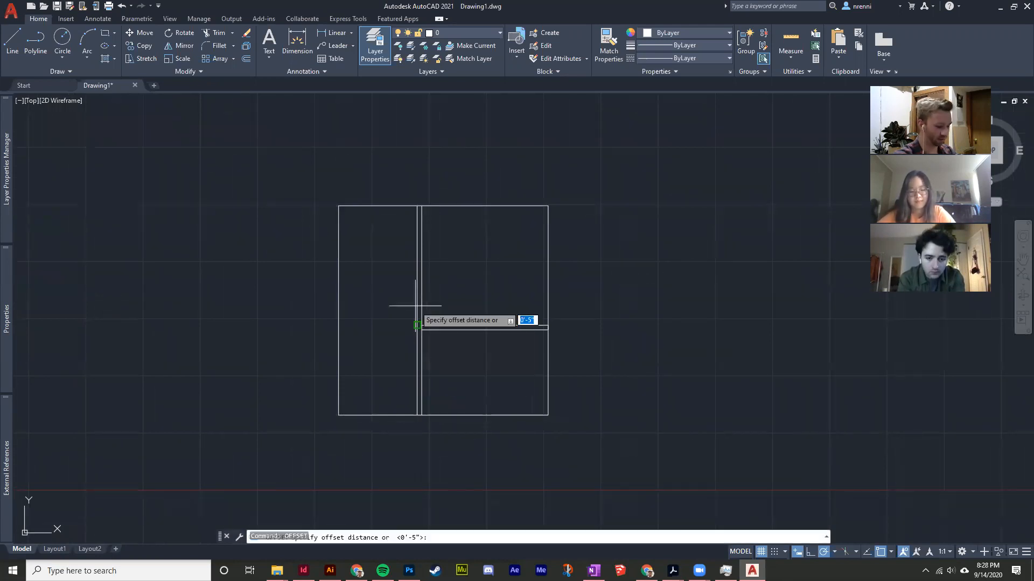
key("Escape")
key("Escape")
middle_click_drag(406, 305, 392, 287)
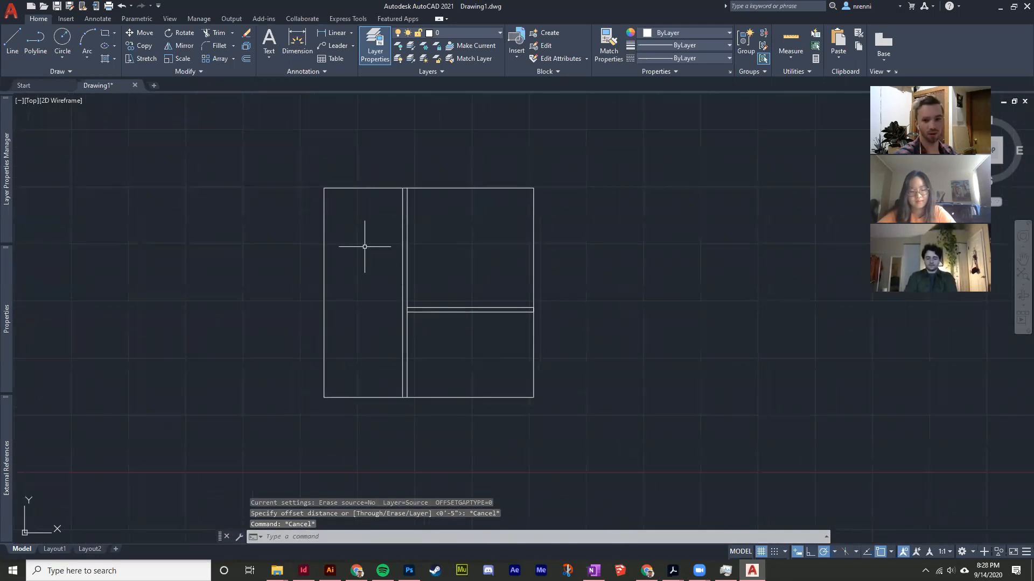
Offset all four sides of the square 1' outward and exit the Offset command
type("offset")
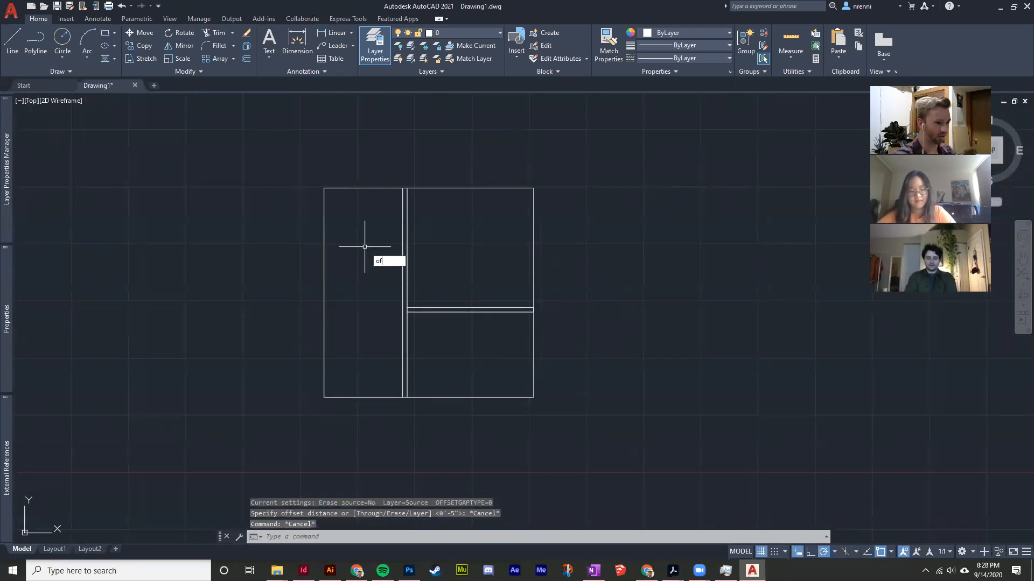
key("Return")
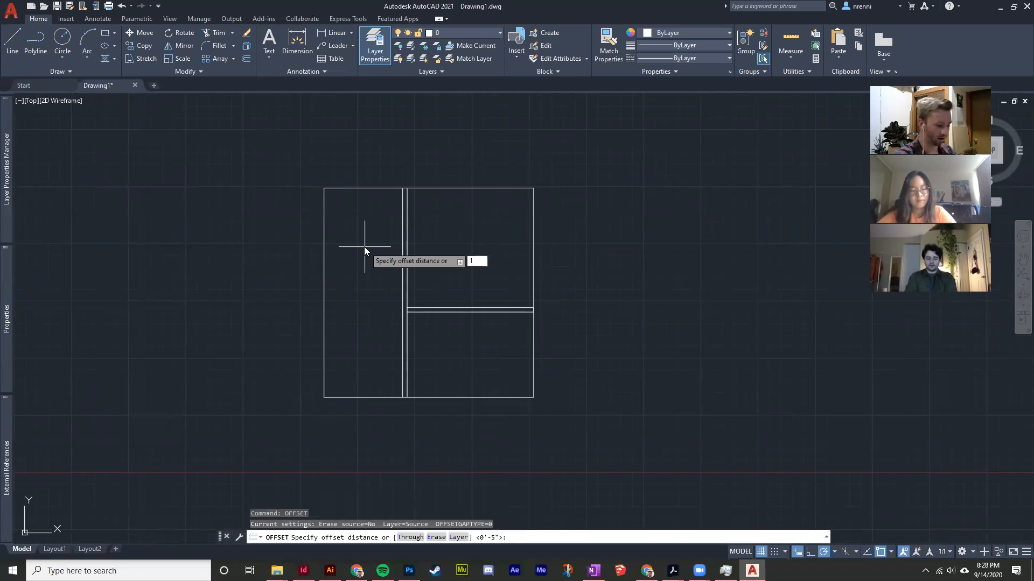
key("Return")
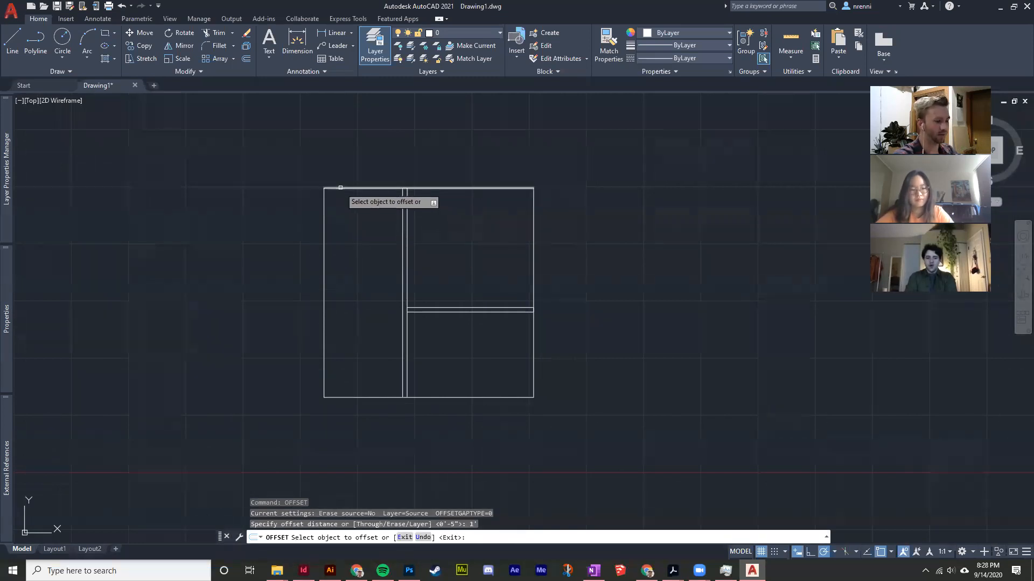
left_click(339, 187)
left_click(337, 149)
left_click(323, 220)
left_click(307, 226)
left_click(533, 248)
left_click(582, 299)
left_click(467, 397)
left_click(468, 410)
right_click(469, 355)
left_click(483, 363)
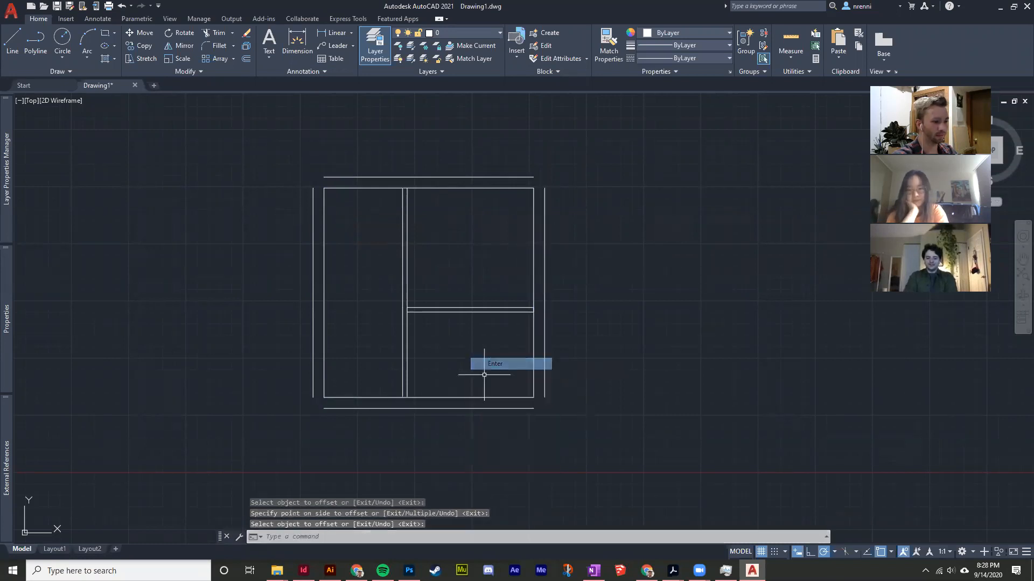
Close the lower-left corner of the outer wall outline with lines joining the ends of the offset lines
type("l")
key("Return")
left_click(323, 409)
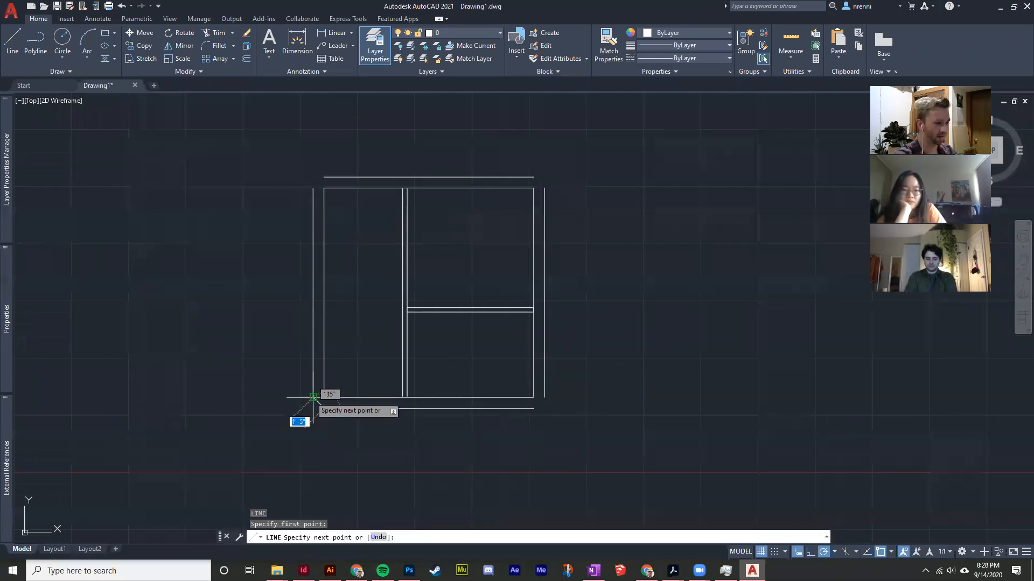
left_click(313, 409)
left_click(313, 398)
key("Return")
Close the upper-left corner of the outer wall outline with lines meeting at a square corner
key("Return")
left_click(313, 177)
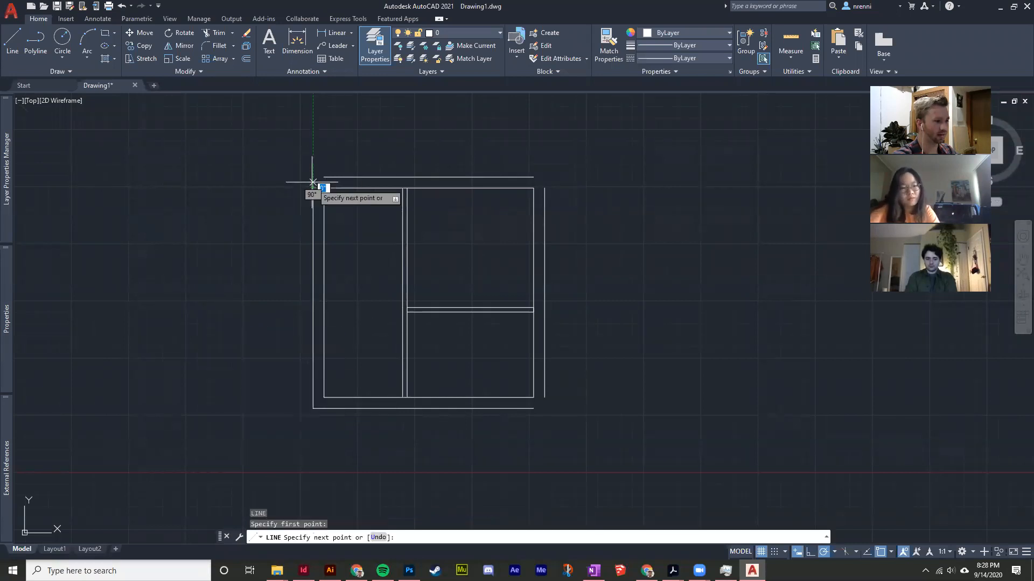
left_click(324, 177)
right_click(335, 141)
left_click(360, 149)
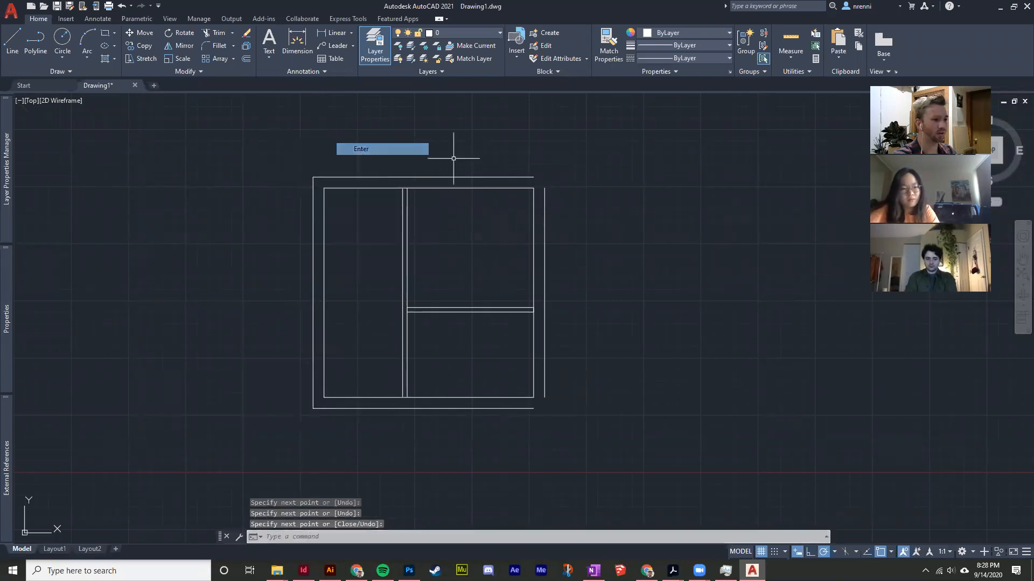
Close the upper-right corner of the outer wall outline with lines joining the top and right offset lines
key("Return")
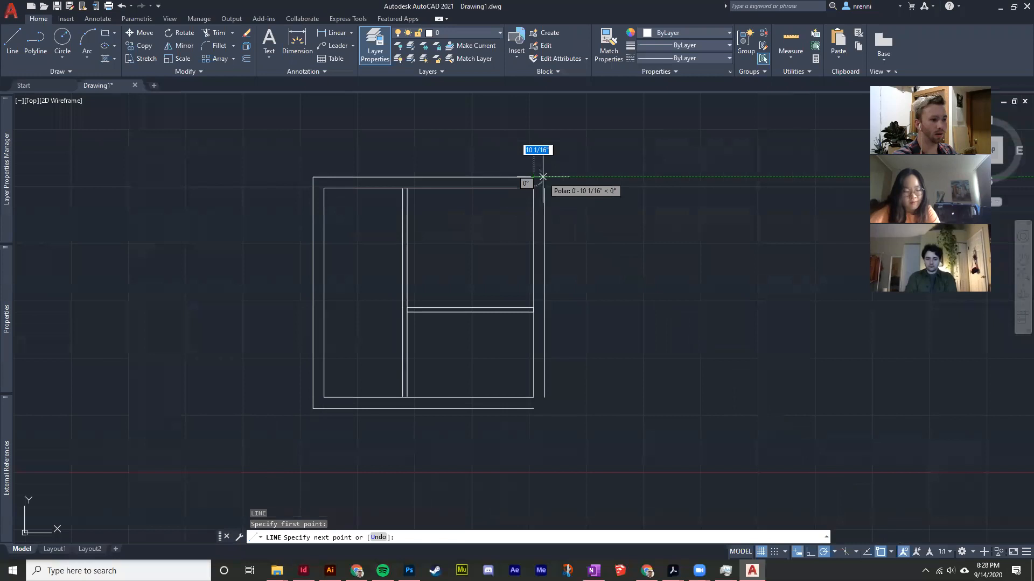
left_click(545, 188)
key("ctrl+z")
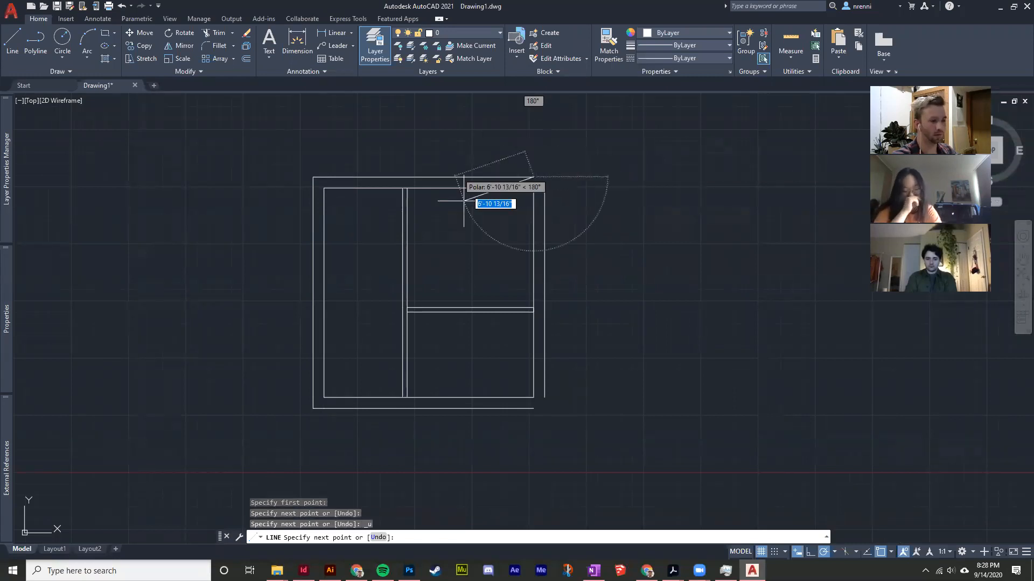
left_click(544, 177)
key("Return")
Close the lower-right corner of the outer wall outline with lines joining the right and bottom offset lines
key("Return")
left_click(545, 397)
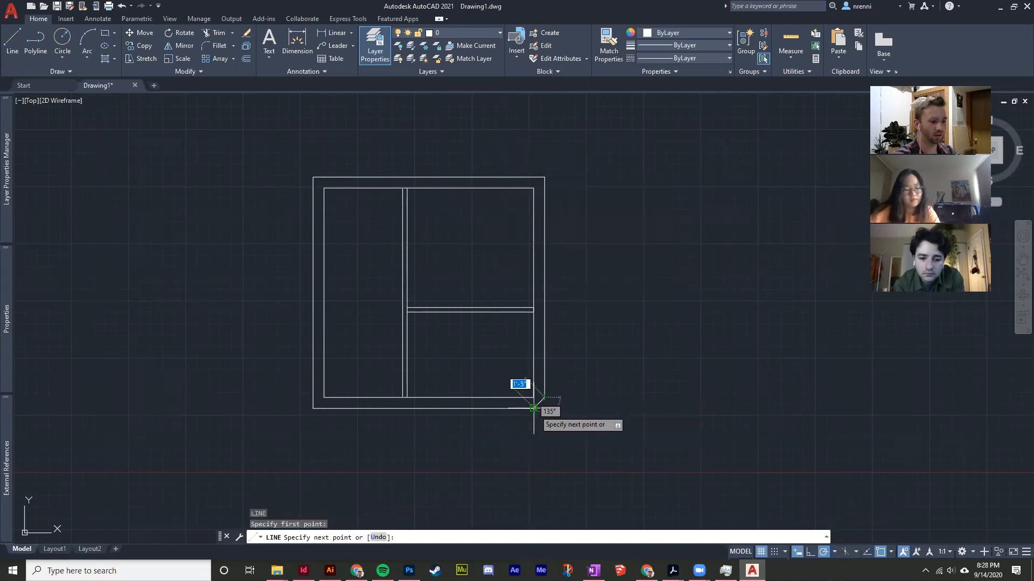
left_click(544, 408)
left_click(526, 409)
key("Return")
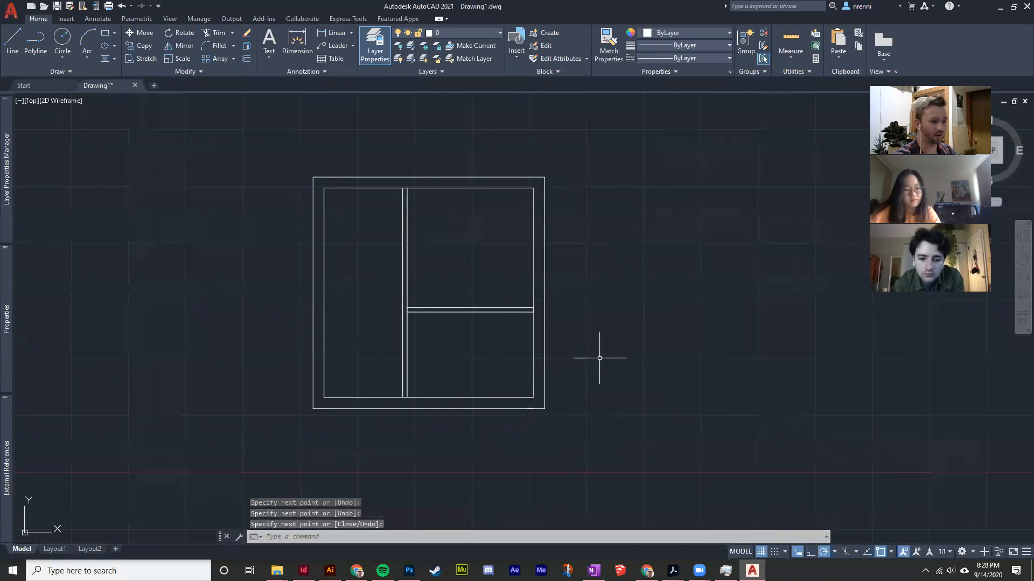
Trim the short inner wall segments between the paired partition lines where the partitions meet the walls
type("trim")
key("Return")
left_click_drag(435, 317, 427, 282)
scroll(474, 381, "down", 4)
middle_click_drag(584, 493, 461, 381)
scroll(464, 384, "up", 3)
left_click_drag(487, 355, 441, 357)
left_click(441, 358)
scroll(441, 358, "down", 6)
middle_click_drag(441, 358, 515, 272)
scroll(398, 372, "up", 6)
right_click(338, 260)
left_click(345, 268)
scroll(368, 323, "down", 8)
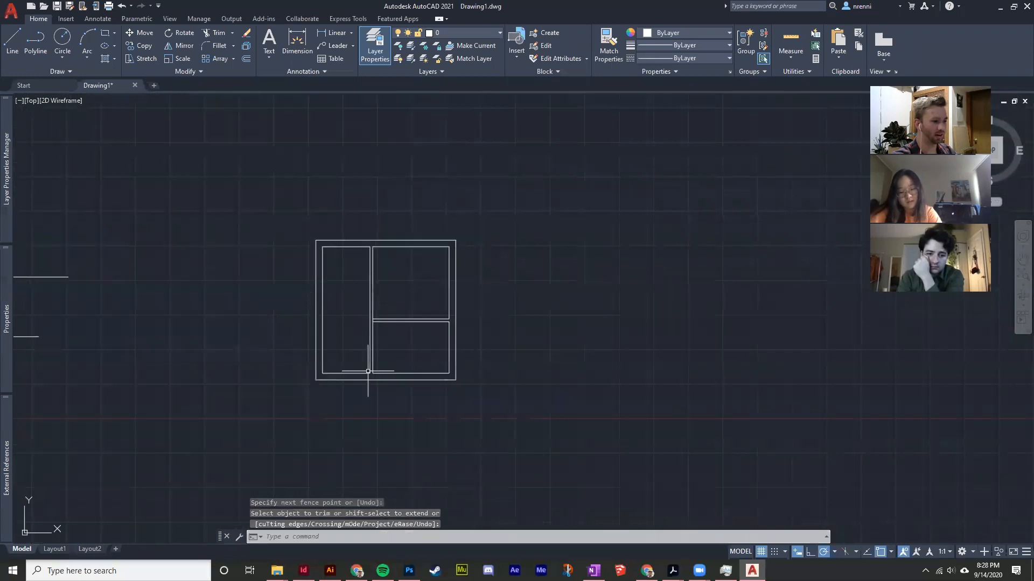
scroll(368, 342, "up", 2)
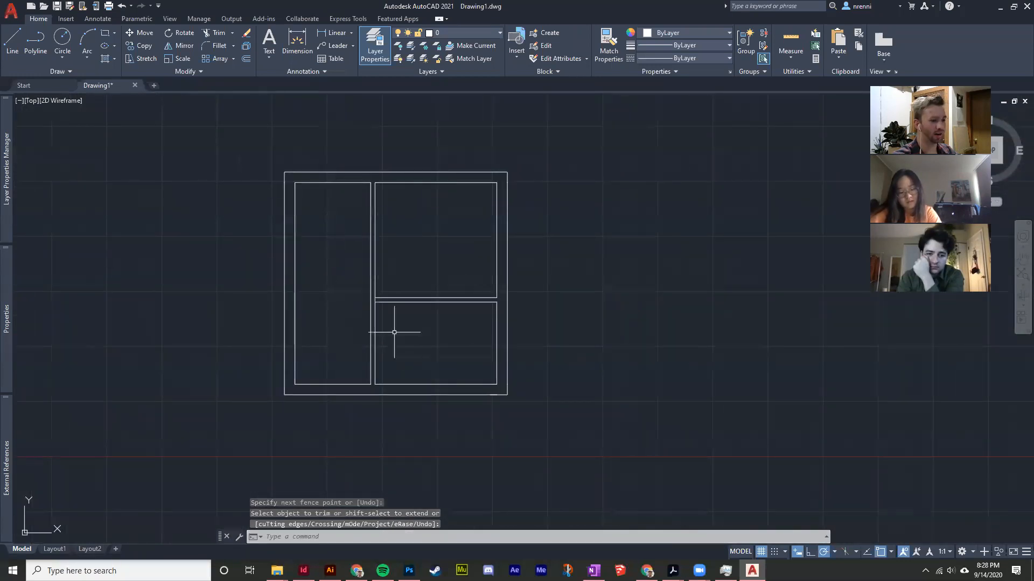
scroll(233, 235, "down", 2)
middle_click_drag(273, 248, 664, 302)
scroll(237, 345, "up", 6)
middle_click_drag(247, 359, 249, 419)
scroll(249, 419, "down", 2)
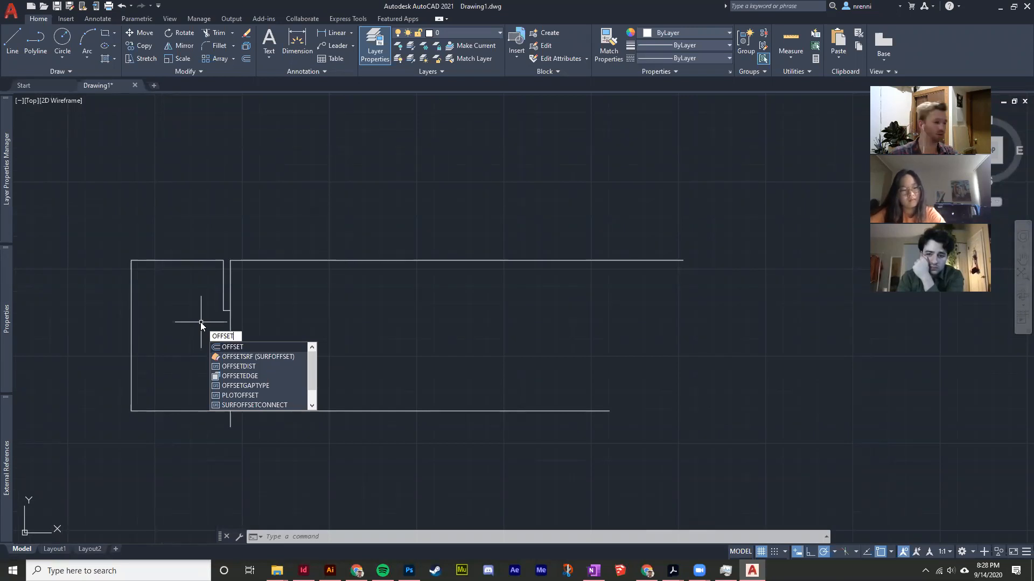
key("Return")
type("2;")
key("Return")
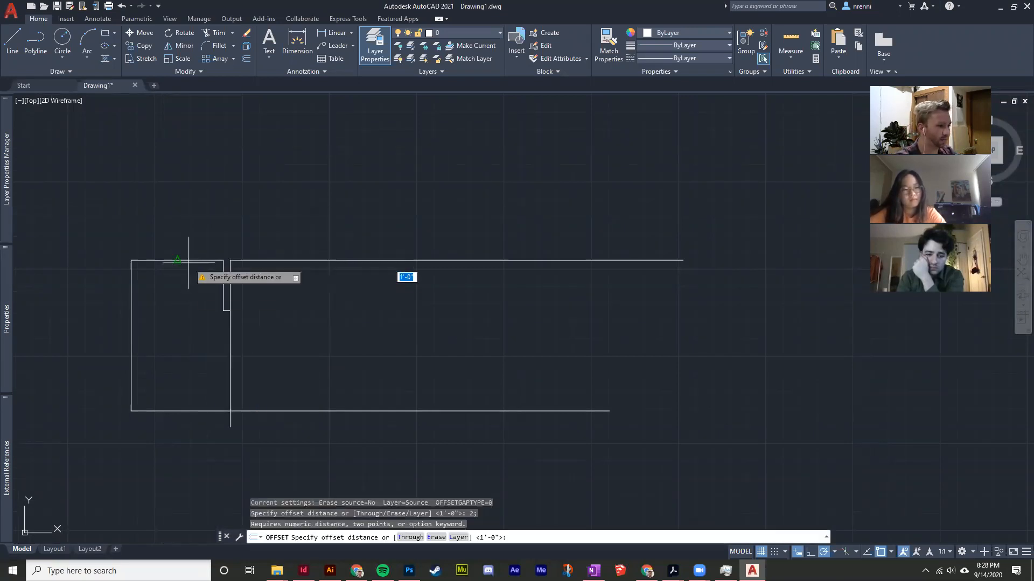
key("Escape")
Offset the two top wall lines of the partly drawn room upward by 2'
type("offset")
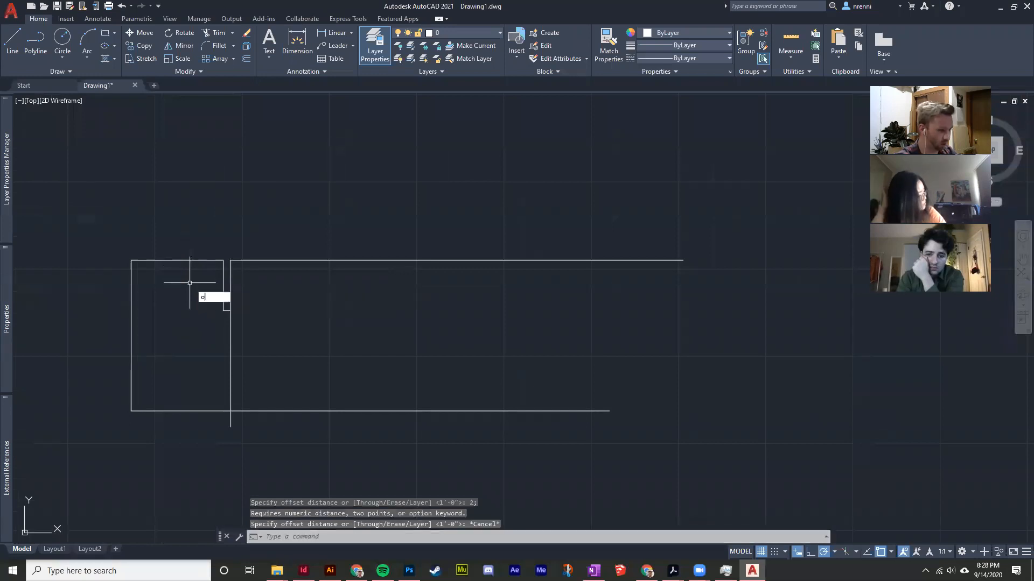
key("Return")
type("2'")
key("Return")
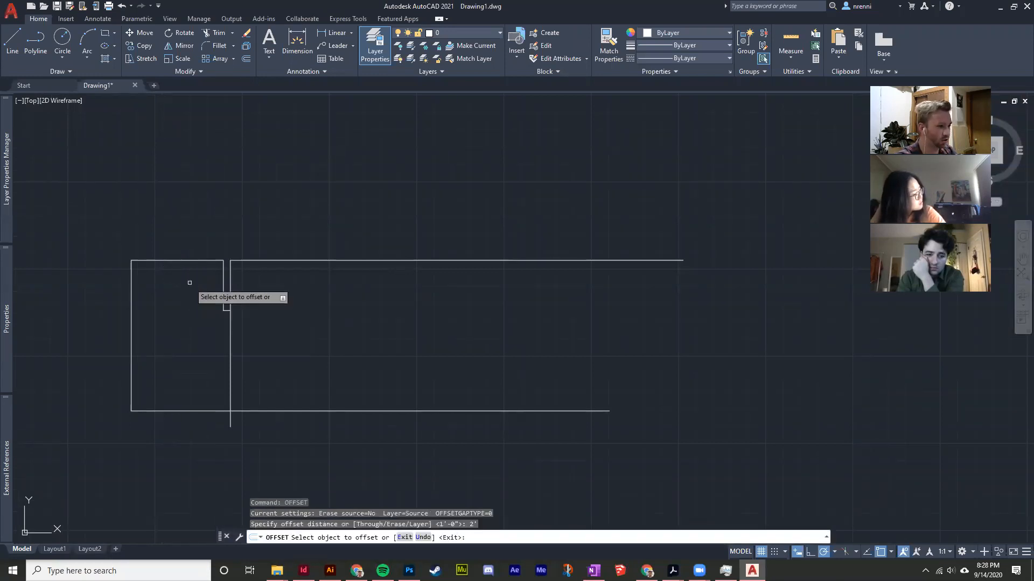
left_click(180, 260)
left_click(186, 238)
left_click(276, 261)
left_click(265, 232)
key("Escape")
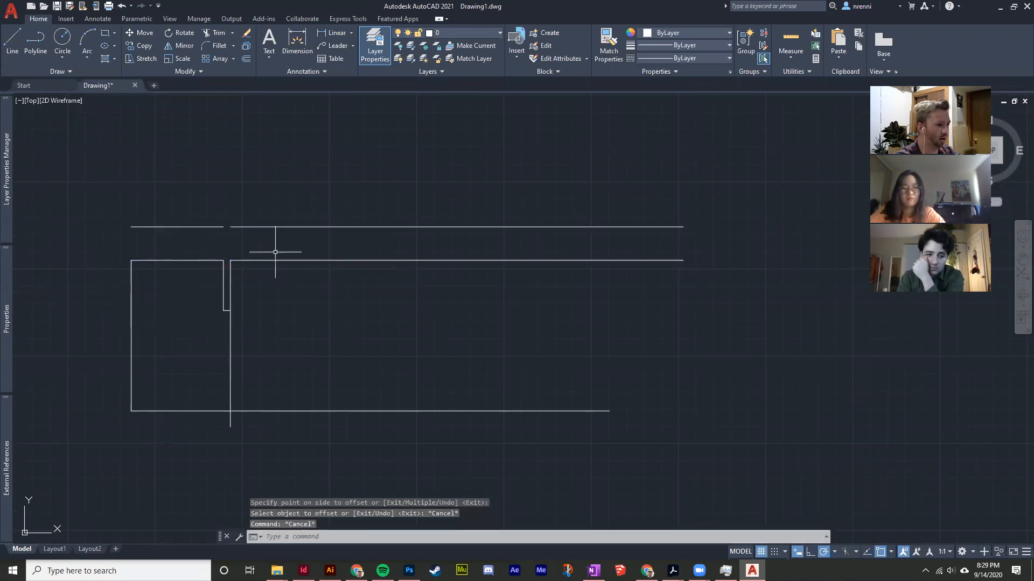
Delete the two lines offset above the top wall
left_click(275, 252)
left_click(104, 146)
key("Delete")
Offset both segments of the room's top wall line upward by 1.5'
type("off")
key("Return")
type("1.5'")
key("Return")
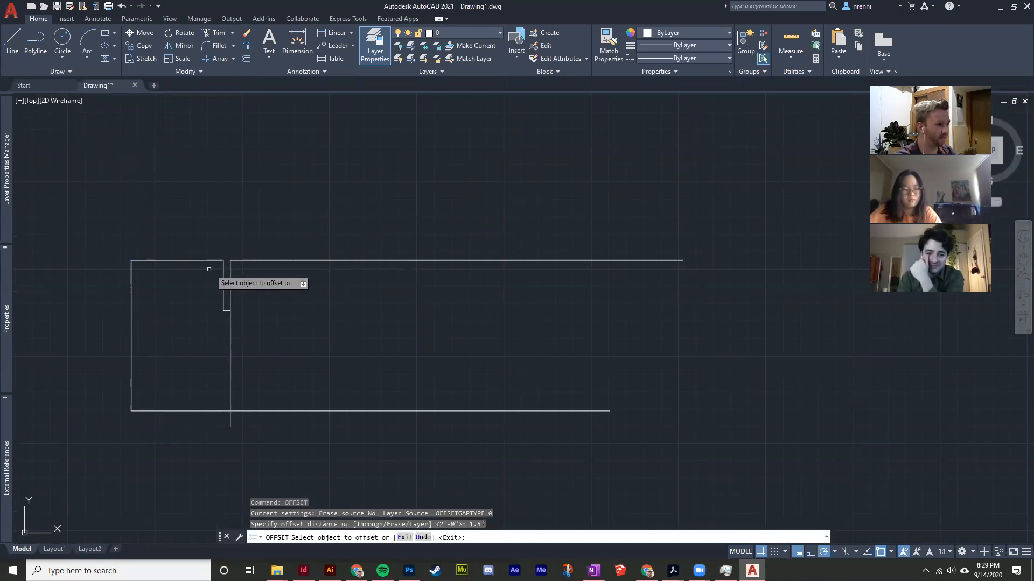
left_click(224, 261)
left_click(202, 220)
left_click(247, 259)
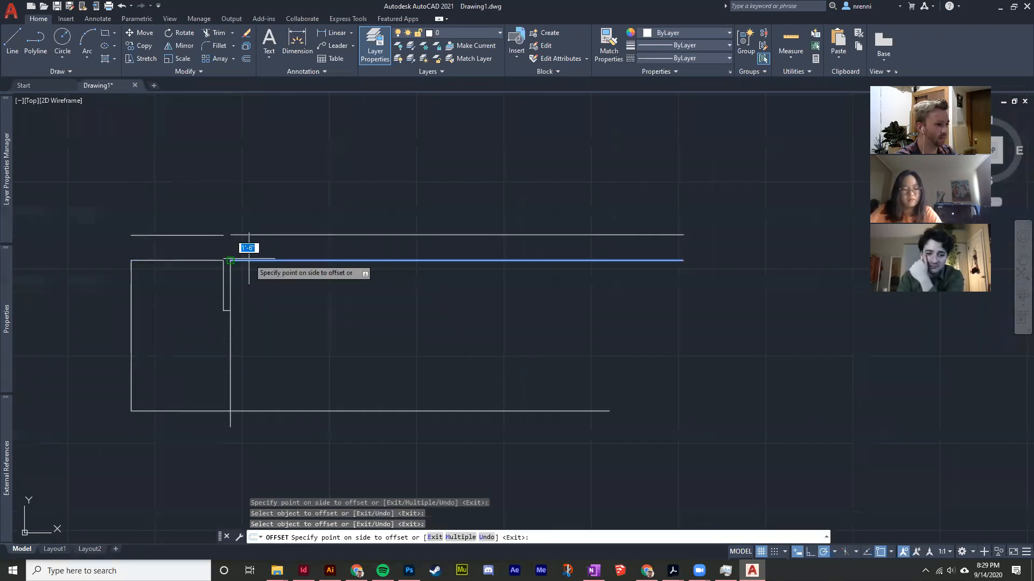
left_click(237, 229)
Try offsetting the room's left wall line outward by 1.5' and delete the resulting line
left_click(131, 296)
left_click(92, 286)
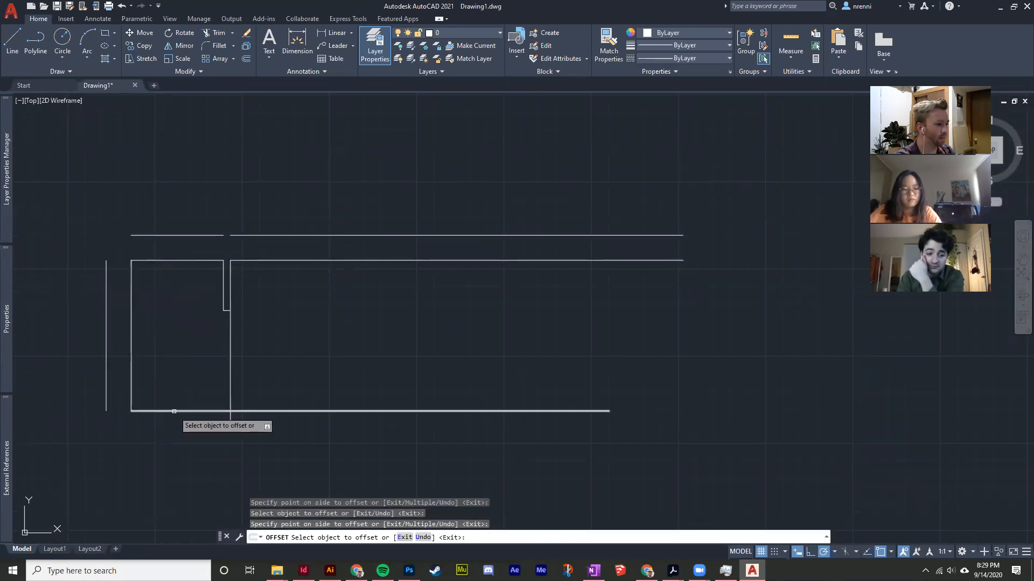
right_click(153, 340)
left_click(167, 348)
left_click(118, 355)
left_click(91, 337)
key("Delete")
Add the single-line text STAIRS to the left of the room, keeping the default height and rotation
middle_click_drag(16, 307, 125, 306)
type("text")
key("Return")
left_click(130, 348)
key("Return")
key("Return")
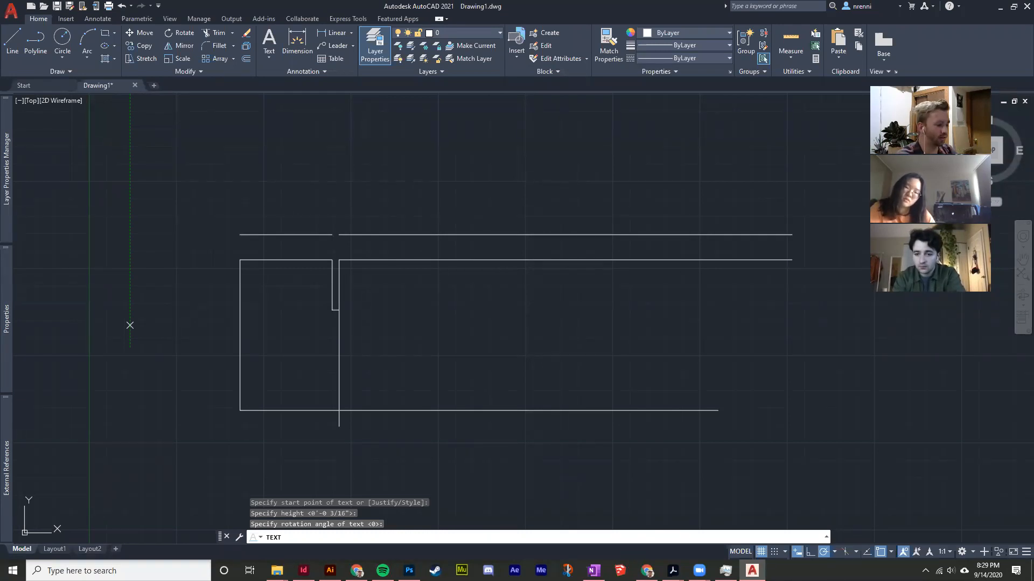
key("Return")
type("STAIRS")
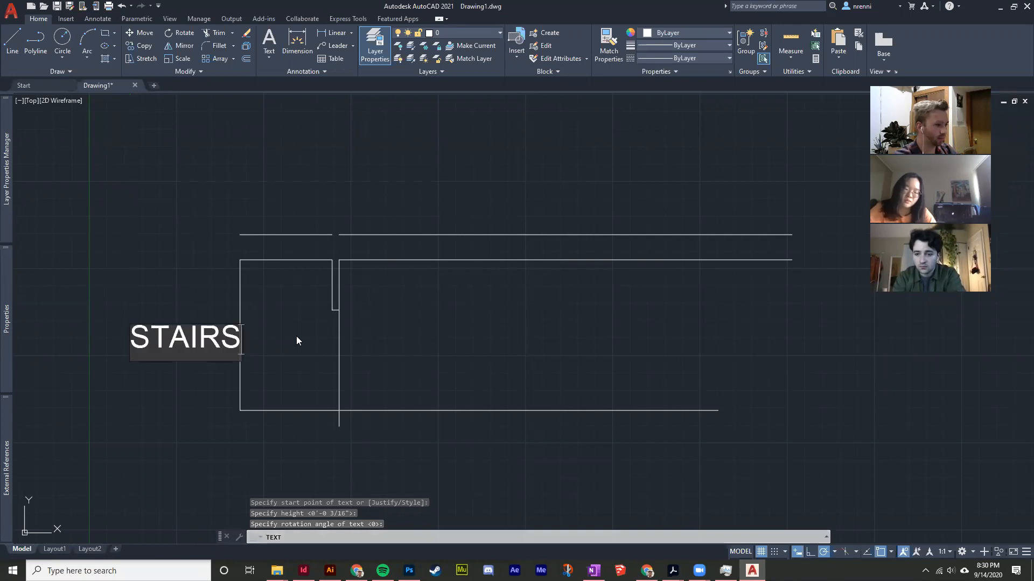
left_click(205, 279)
key("Escape")
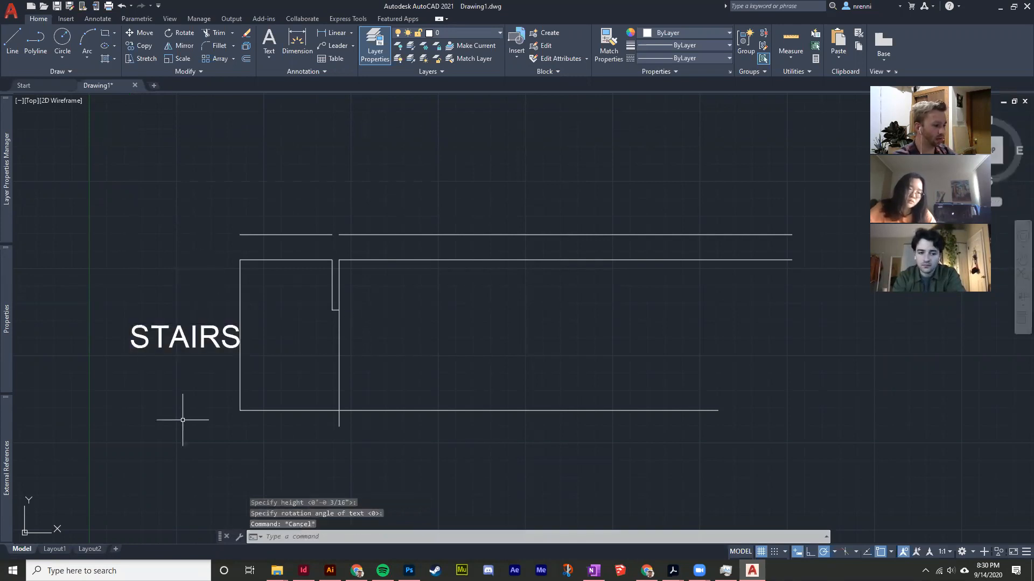
Move the STAIRS label farther left so it clears the room's left wall
left_click(180, 415)
left_click(143, 277)
type("m")
key("Return")
left_click(147, 271)
left_click(112, 271)
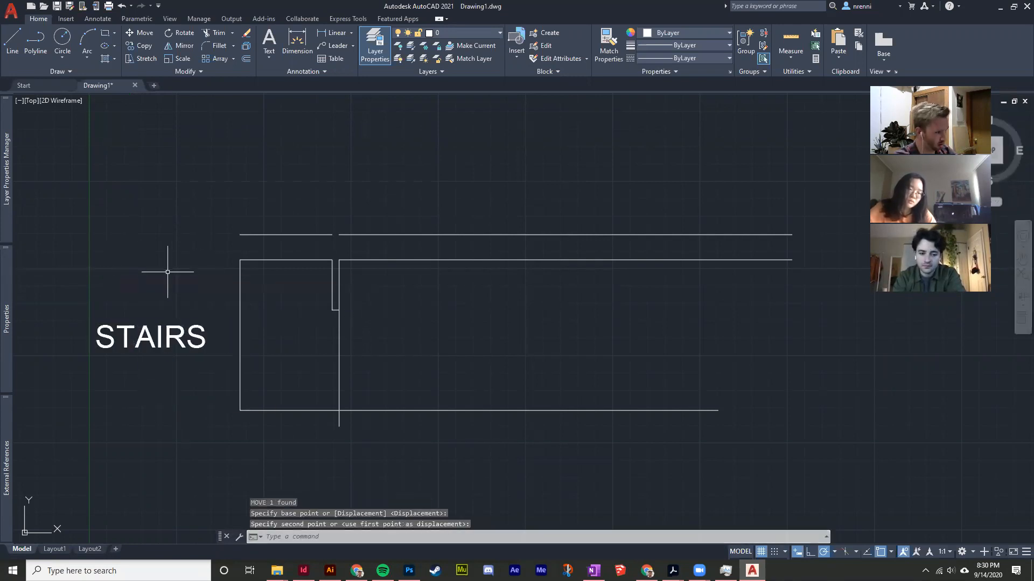
middle_click_drag(362, 340, 341, 330)
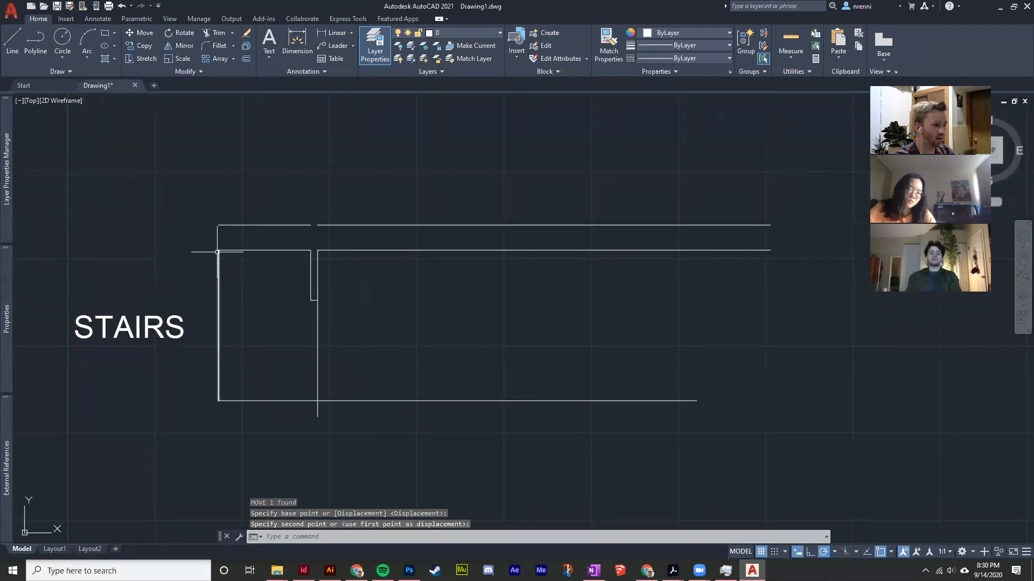
Offset the room's left and bottom wall lines outward by 5"
type("o")
key("Return")
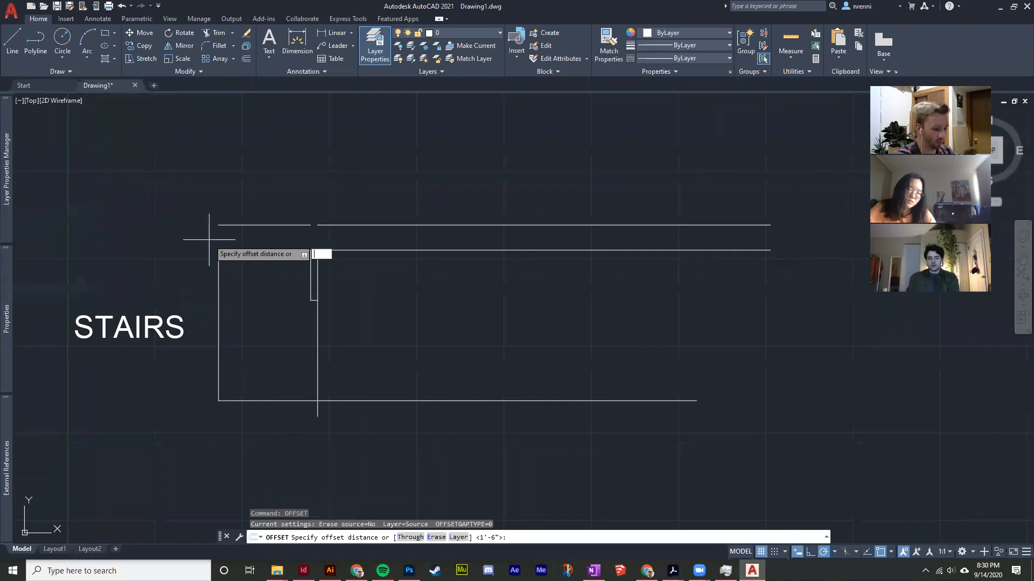
type("5")
key("Return")
left_click(218, 291)
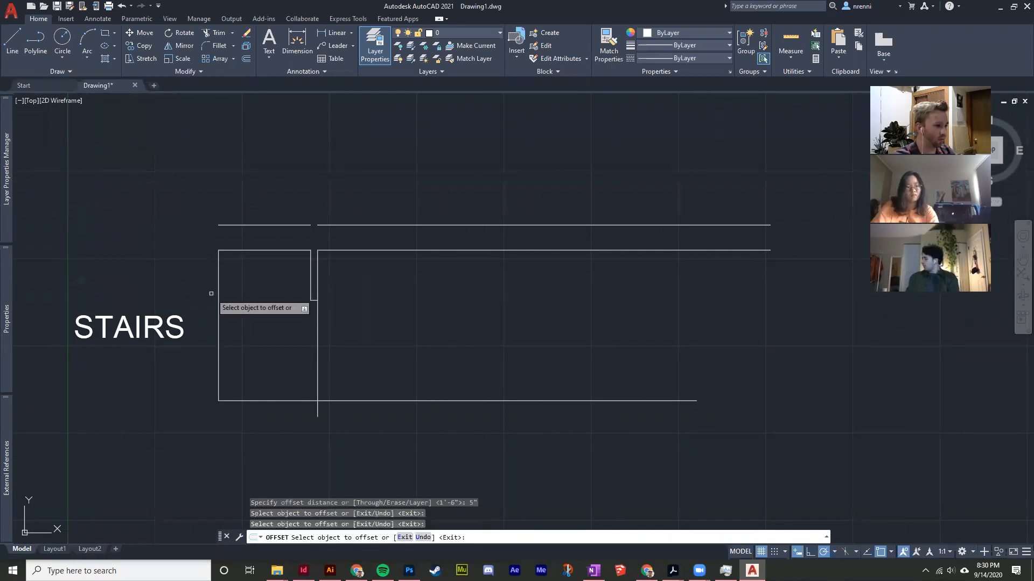
left_click(205, 289)
left_click(278, 401)
left_click(277, 407)
right_click(275, 353)
left_click(274, 353)
Copy the STAIRS label to the area below the bottom wall
left_click(178, 372)
left_click(146, 314)
middle_click_drag(147, 314, 147, 268)
type("copy")
key("Return")
left_click(124, 288)
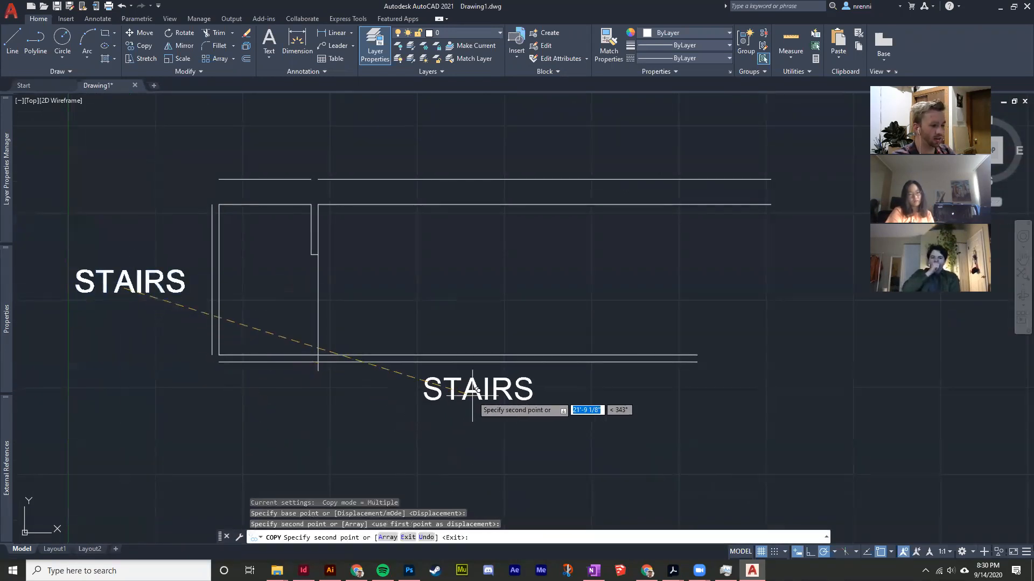
left_click(472, 396)
key("Escape")
Change the copied label below the bottom wall to HALLWAY
double_click(485, 402)
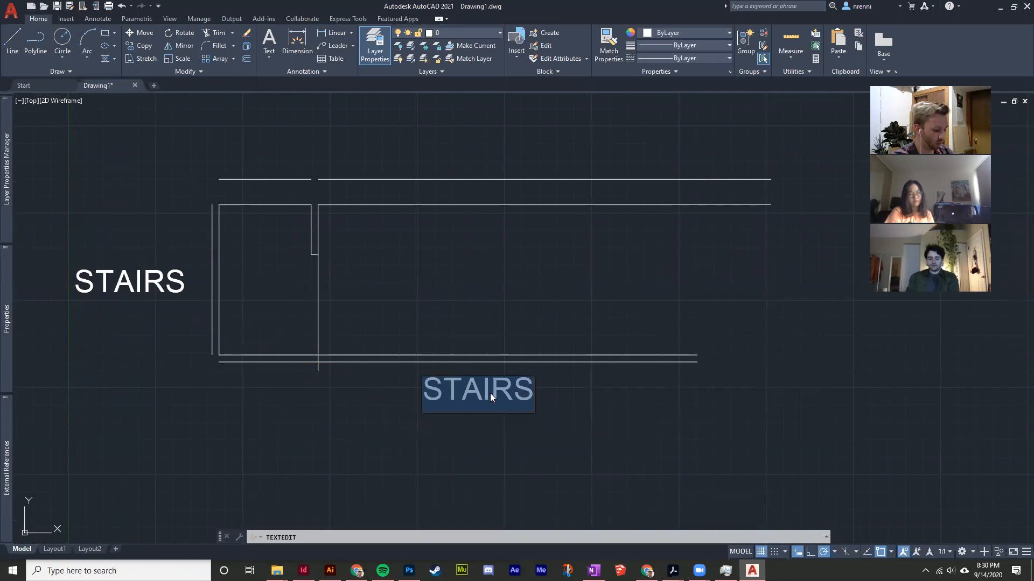
type("HAIR")
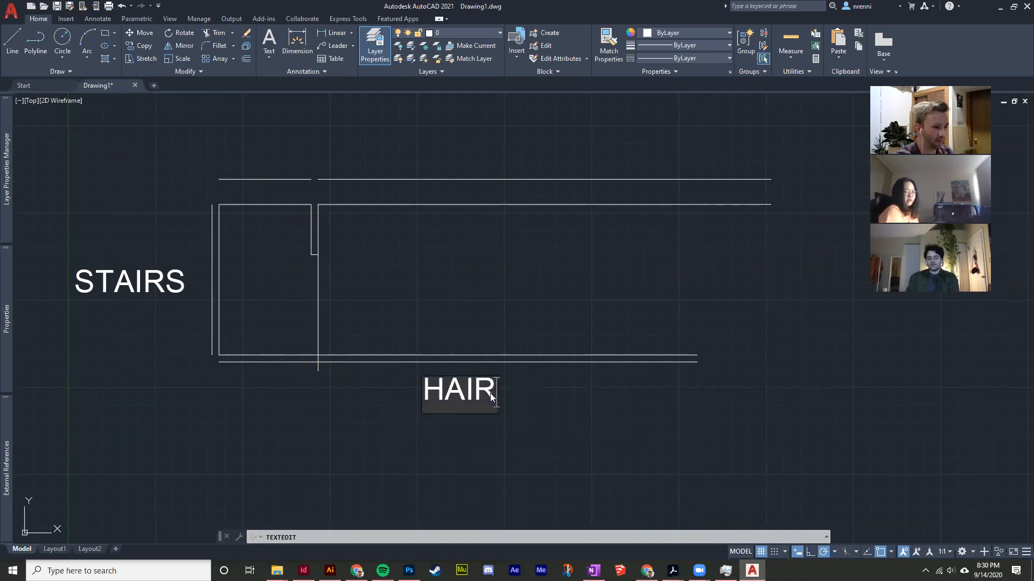
key("BackSpace")
key("BackSpace")
type("LLWAY")
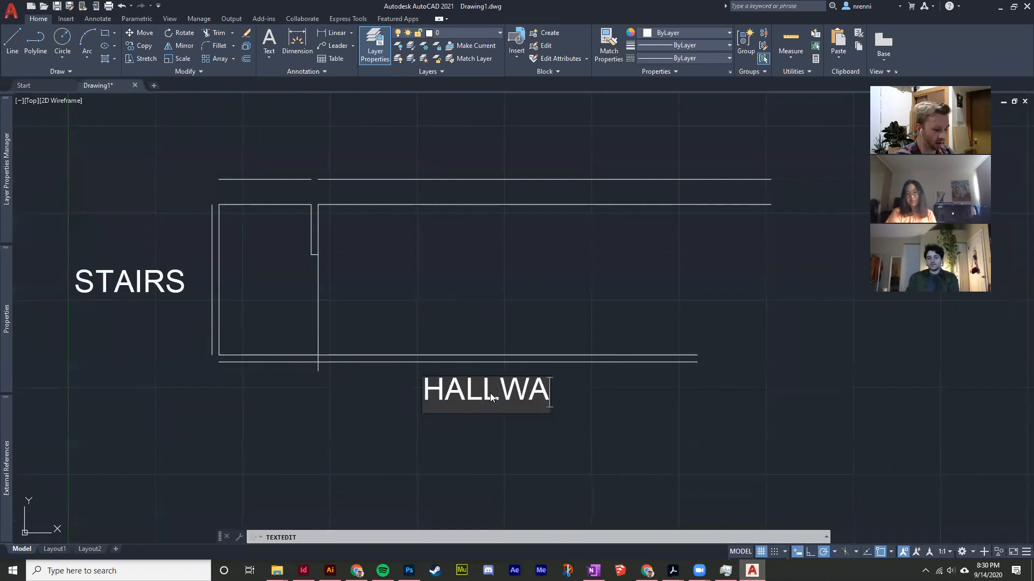
left_click(464, 431)
key("Escape")
scroll(461, 420, "down", 3)
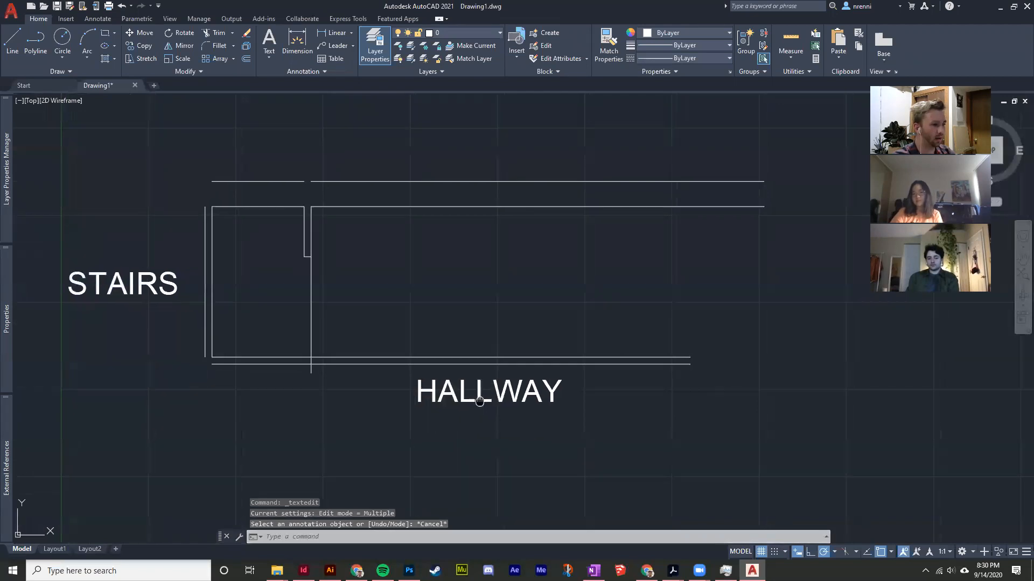
Close the upper-left outer wall corner with lines joining the left and top offset lines
scroll(496, 406, "up", 4)
scroll(441, 409, "down", 2)
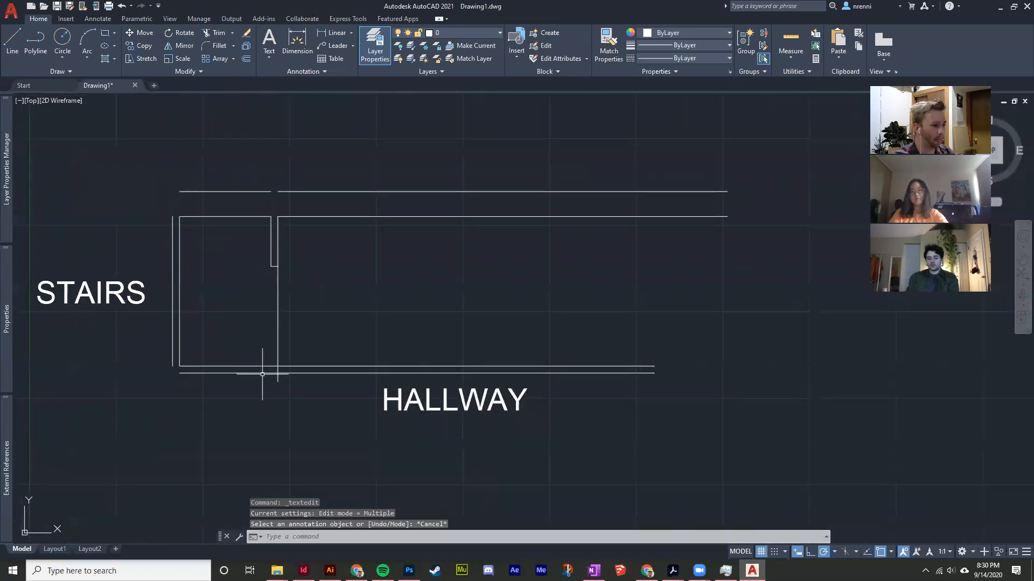
type("l")
key("Return")
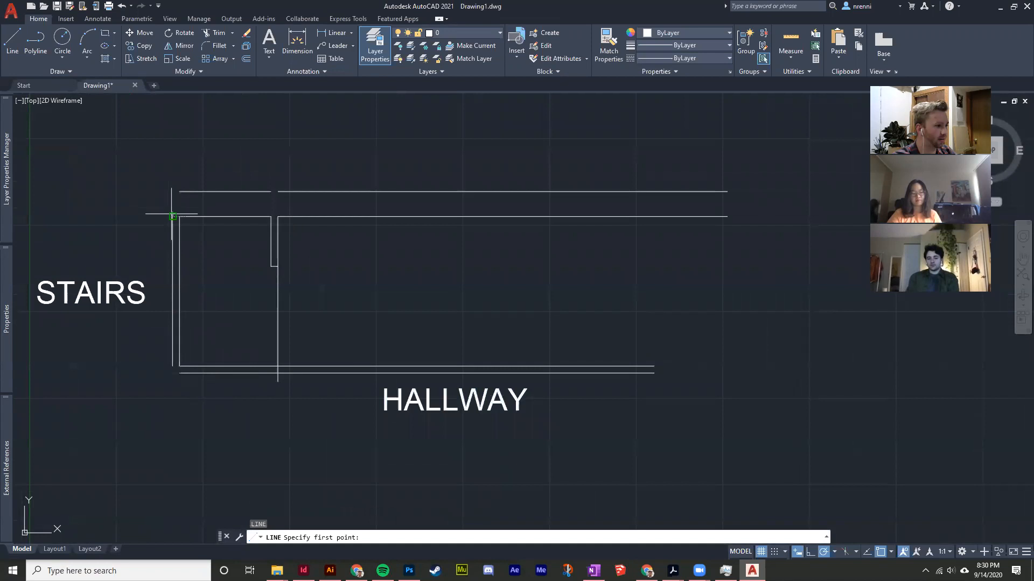
left_click(172, 216)
left_click(172, 192)
left_click(180, 191)
right_click(172, 174)
left_click(183, 181)
Bridge the gap in the outer top wall line above the short partition with a line
key("Return")
left_click(271, 192)
left_click(277, 192)
right_click(276, 166)
left_click(289, 173)
Close the lower-left outer wall corner with lines joining the left and bottom offset lines
key("Return")
left_click(172, 366)
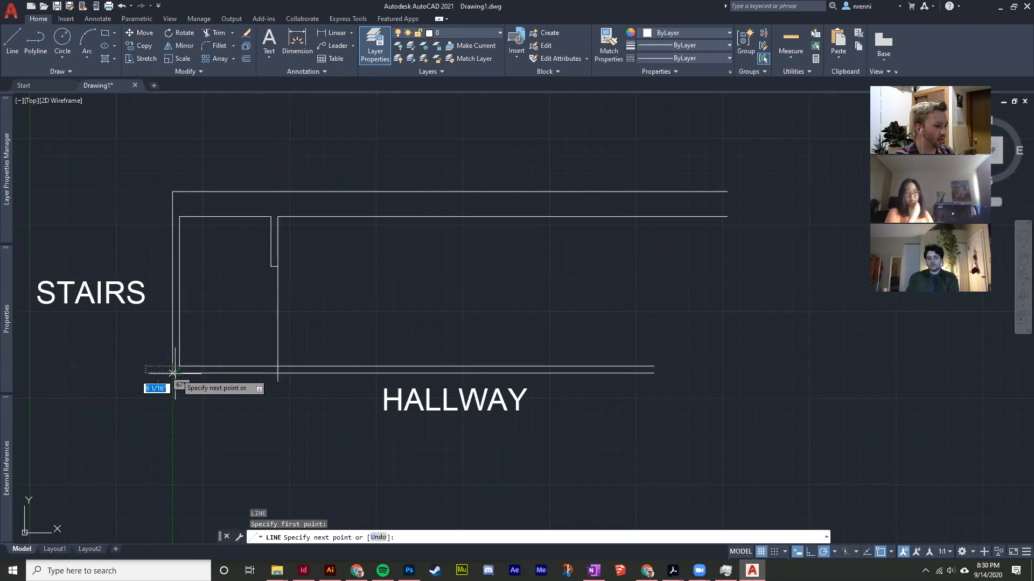
left_click(172, 373)
left_click(180, 373)
key("Return")
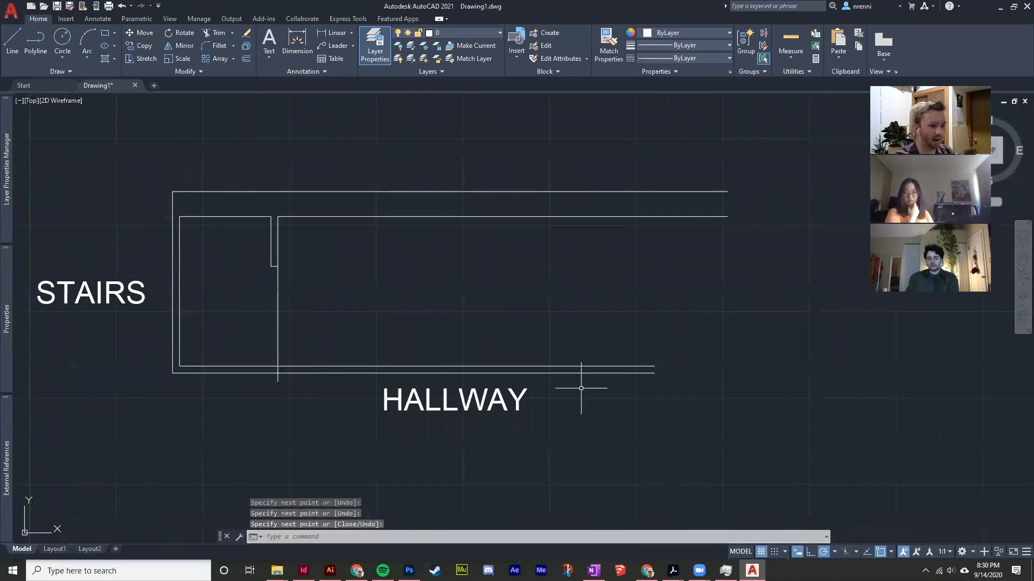
left_click(310, 314)
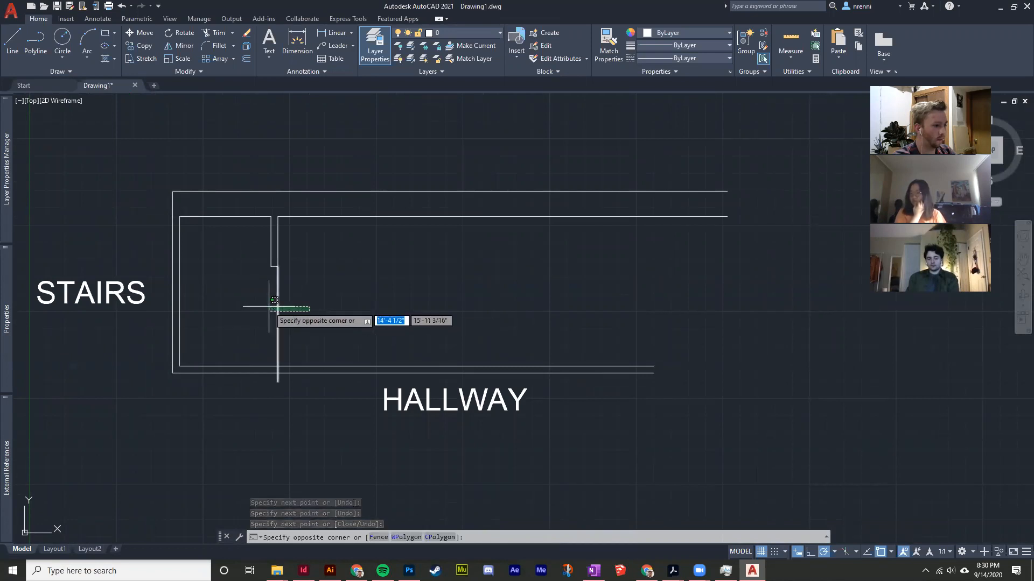
left_click(277, 305)
scroll(289, 369, "up", 2)
scroll(288, 367, "down", 2)
middle_click_drag(305, 354, 272, 350)
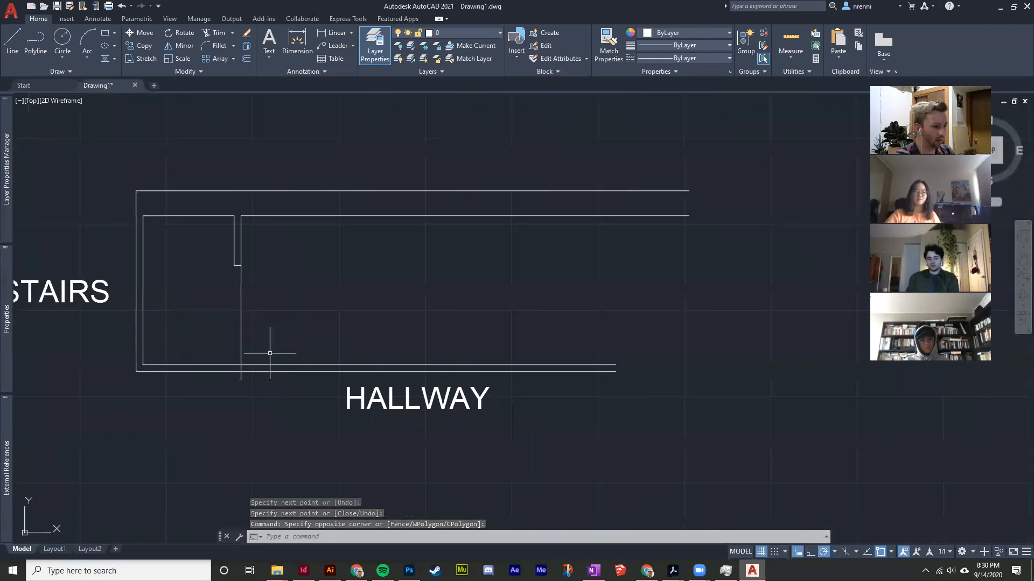
Offset the vertical line below the short partition 3' to the right to mark the door width
scroll(271, 352, "up", 2)
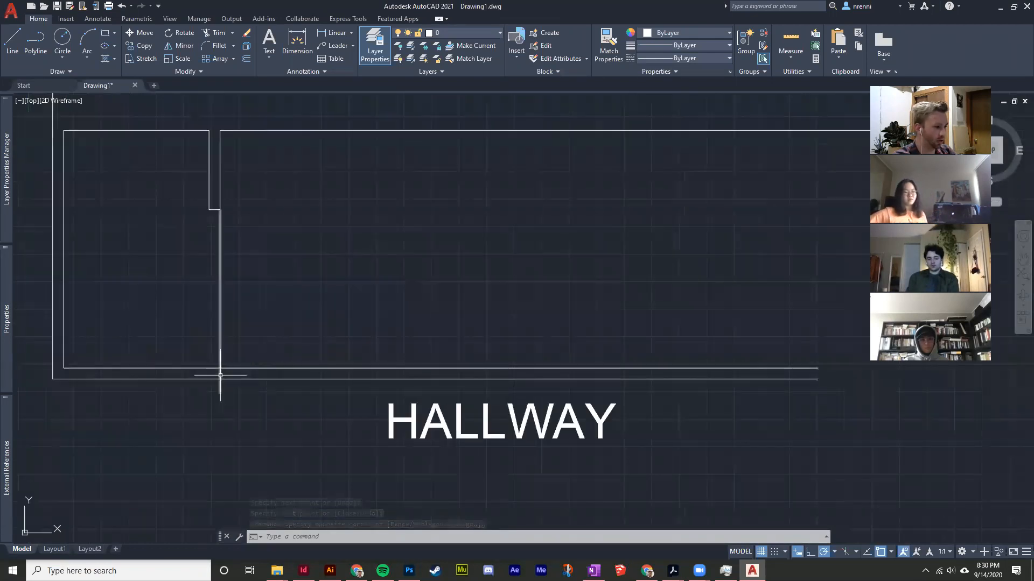
type("o")
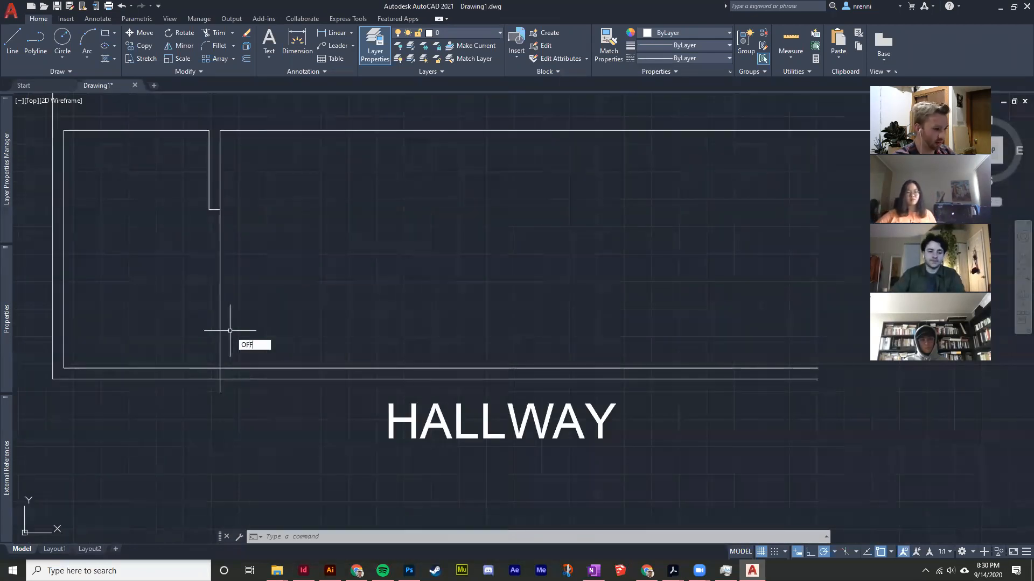
key("Return")
type("3'")
key("Return")
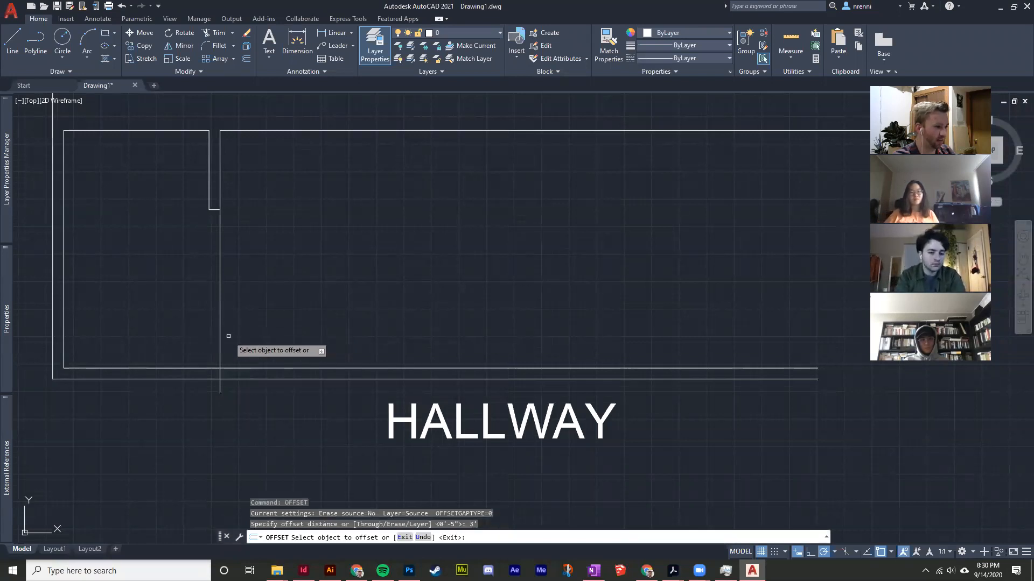
left_click(220, 339)
left_click(323, 344)
key("Escape")
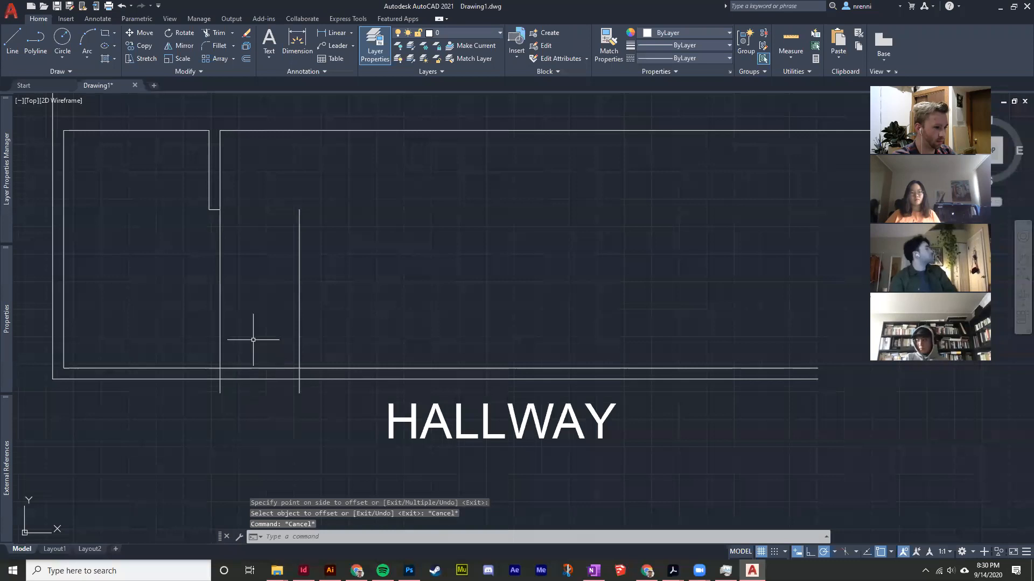
Trim the two vertical door lines above and below the hallway wall, keeping only the pieces within its thickness
middle_click_drag(250, 340, 247, 348)
type("tr")
key("Return")
left_click_drag(321, 353, 162, 344)
left_click_drag(309, 399, 196, 397)
right_click(209, 333)
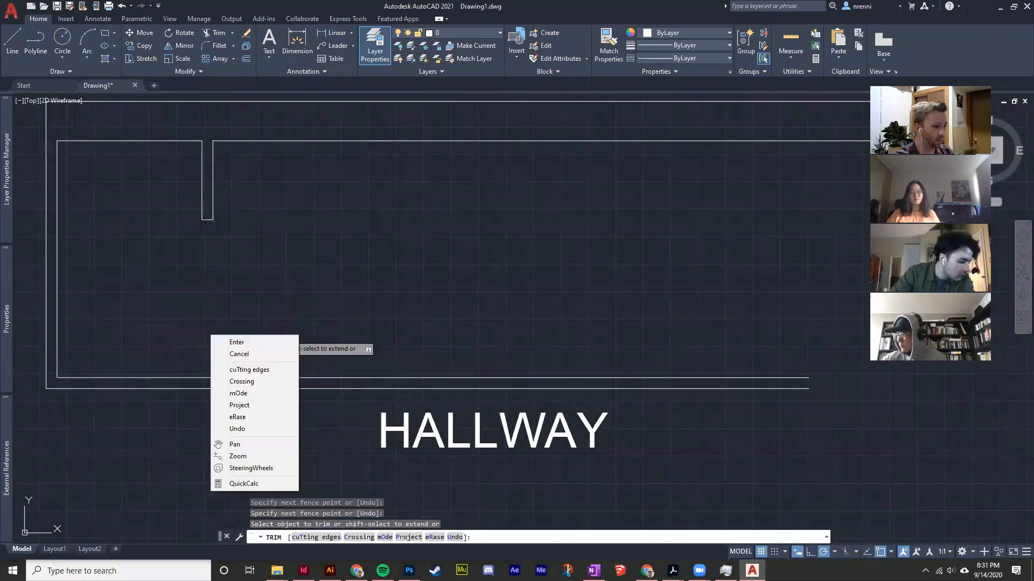
left_click(235, 341)
Trim both hallway wall lines between the two door jambs to open the doorway
scroll(282, 391, "down", 1)
scroll(269, 389, "up", 2)
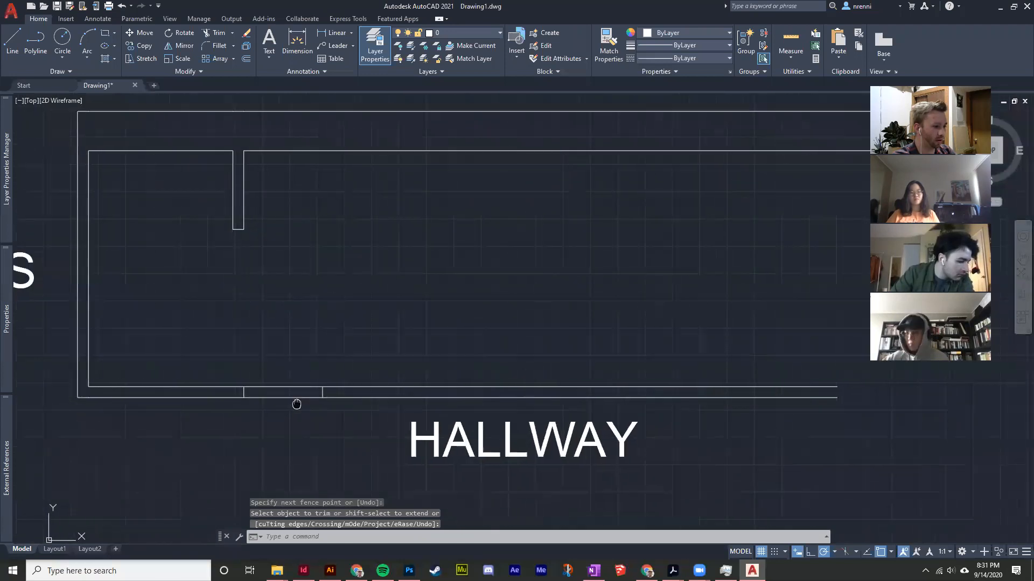
key("Return")
mouse_move(315, 395)
left_mouse_down()
mouse_move(290, 417)
mouse_move(287, 358)
left_mouse_up()
key("Return")
type("rec")
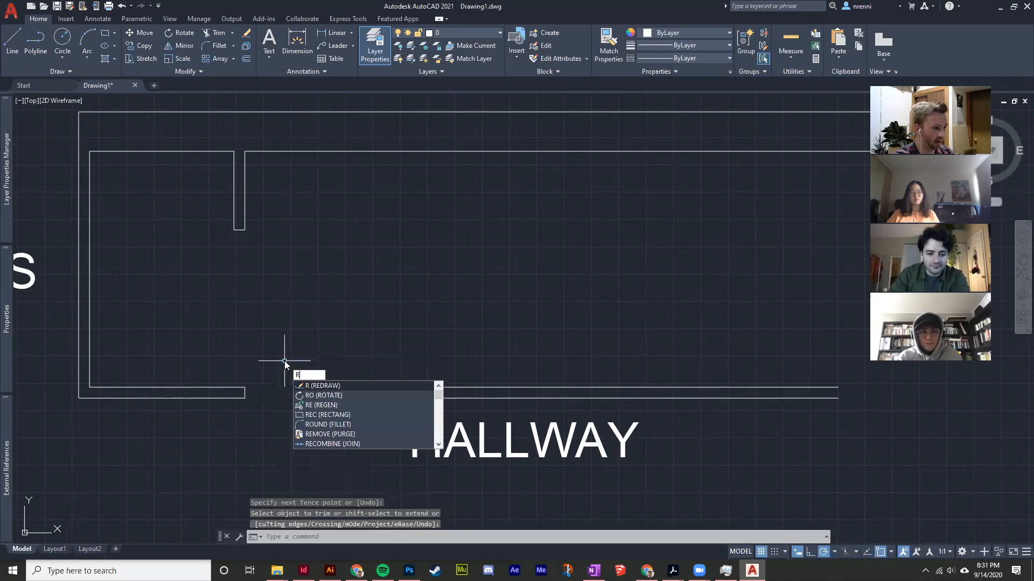
key("Return")
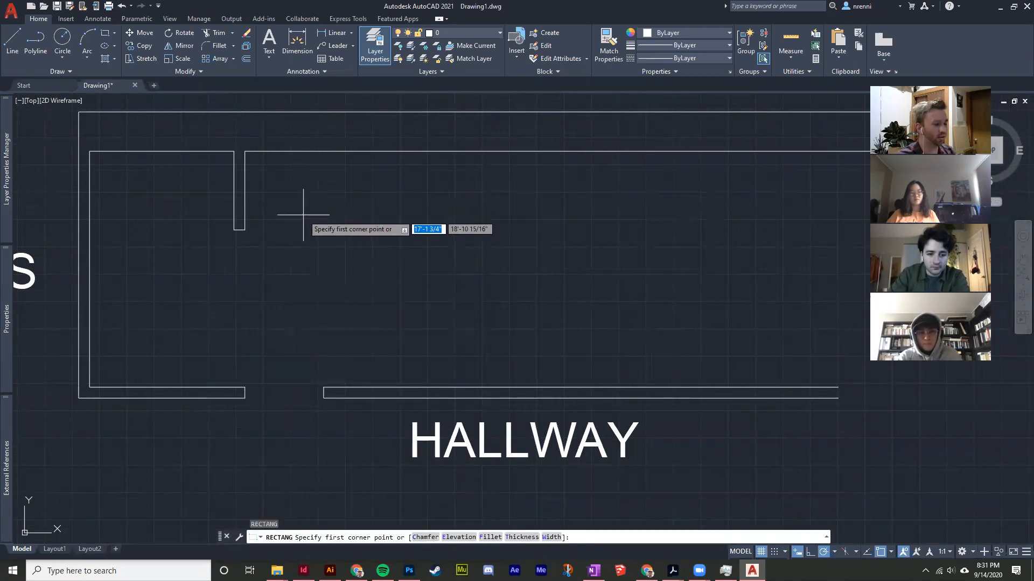
left_click(290, 191)
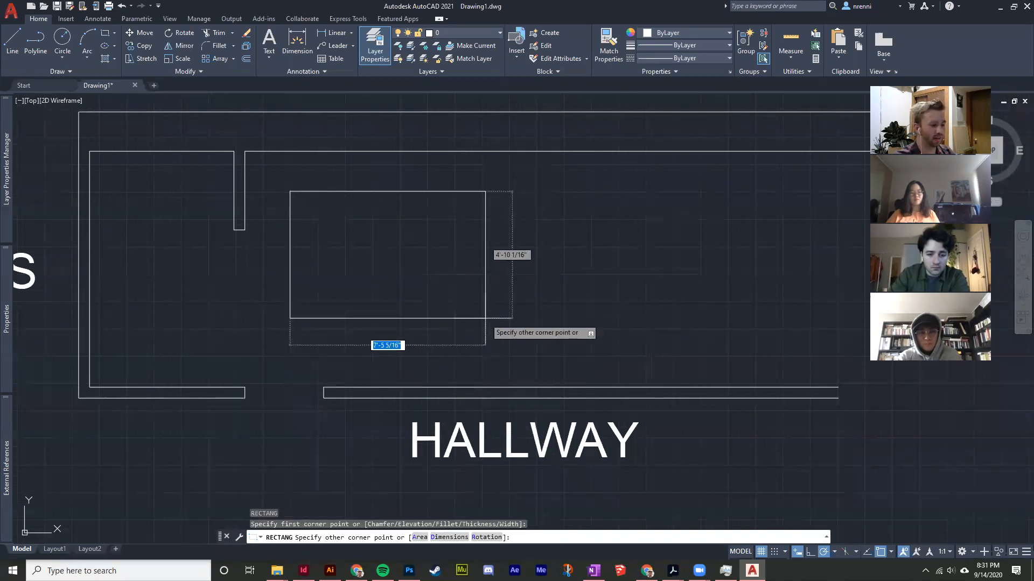
key("Escape")
key("Escape")
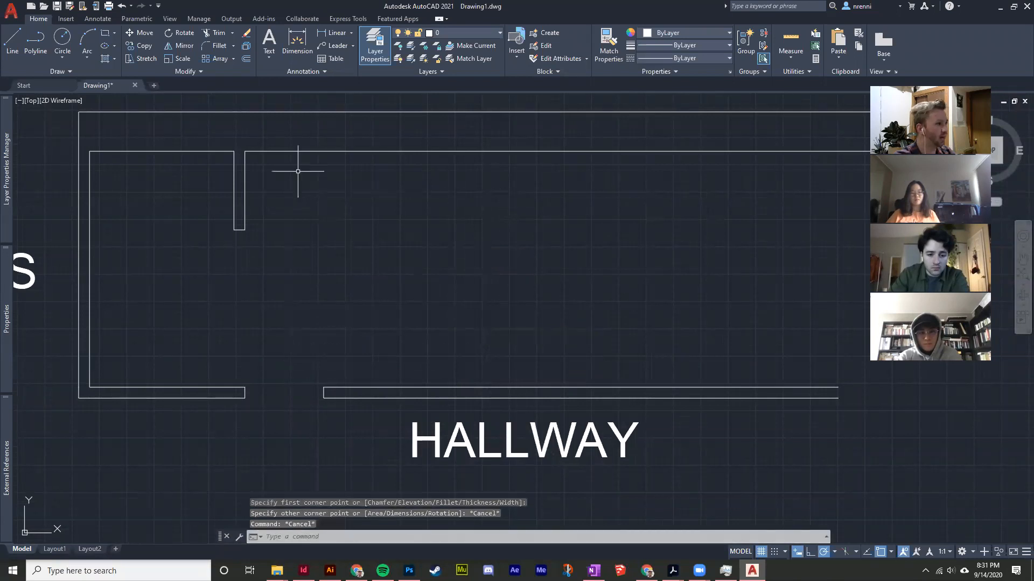
left_click(105, 35)
key("Escape")
Draw a door rectangle 2.5" long and 3' wide in the open room area right of the short partition, using the Dimensions option
key("Return")
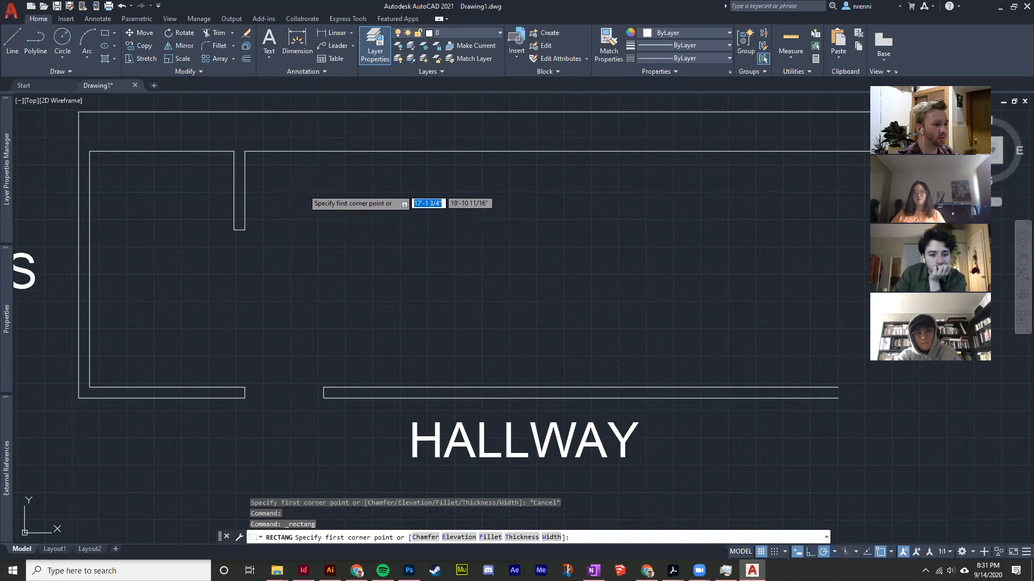
left_click(303, 189)
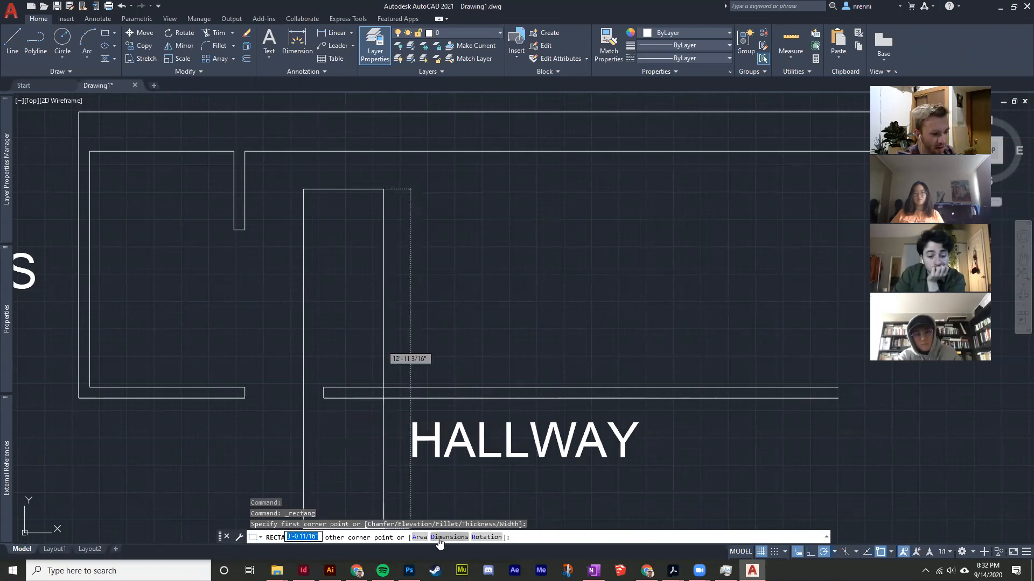
type("DIMENSIO")
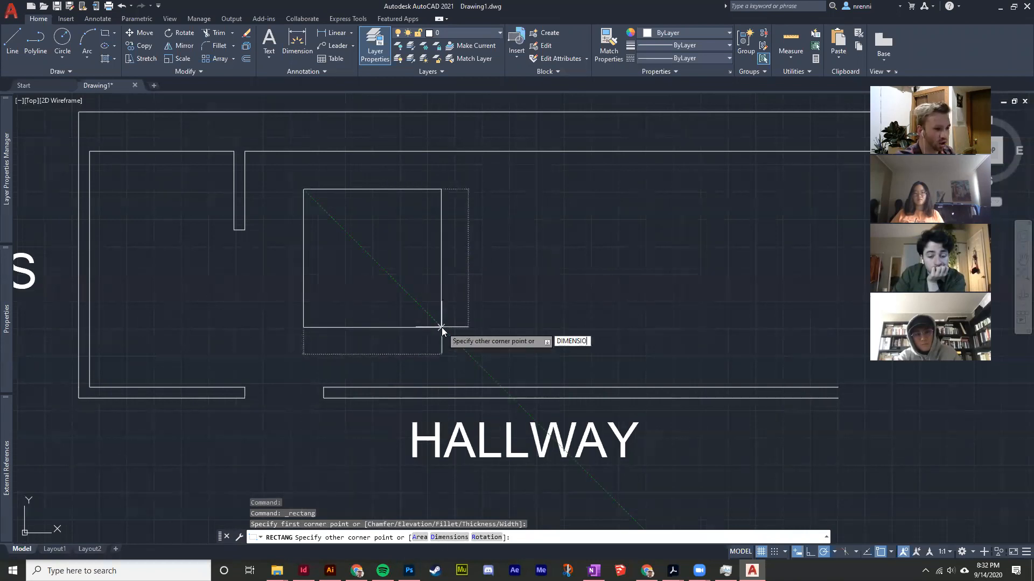
type("NS")
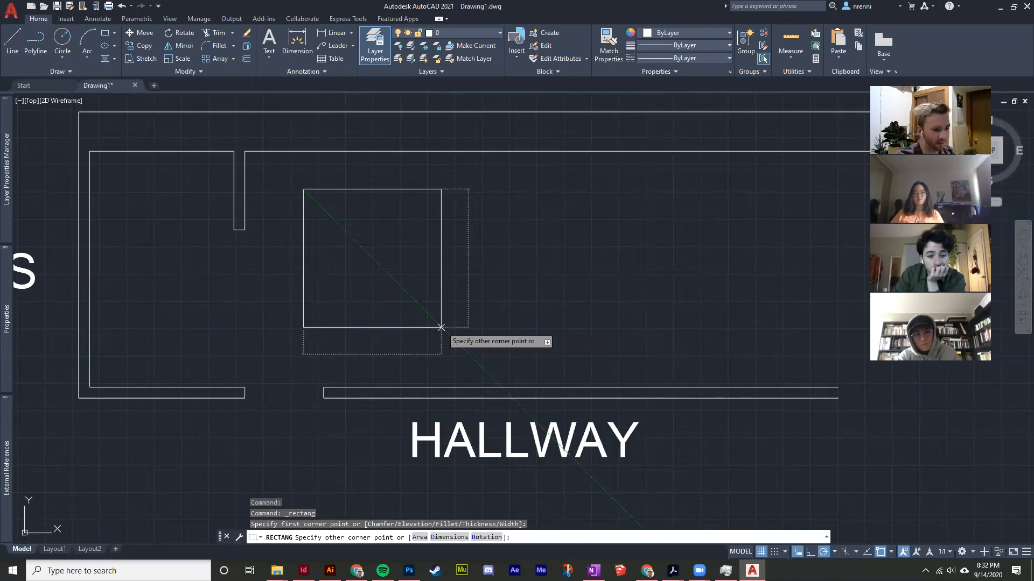
key("Return")
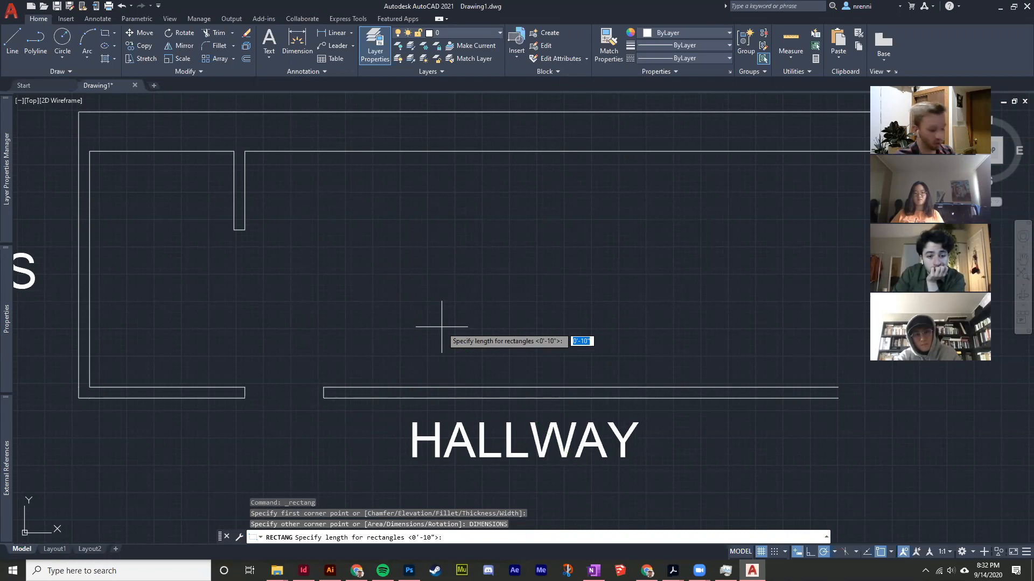
type("2.5\"")
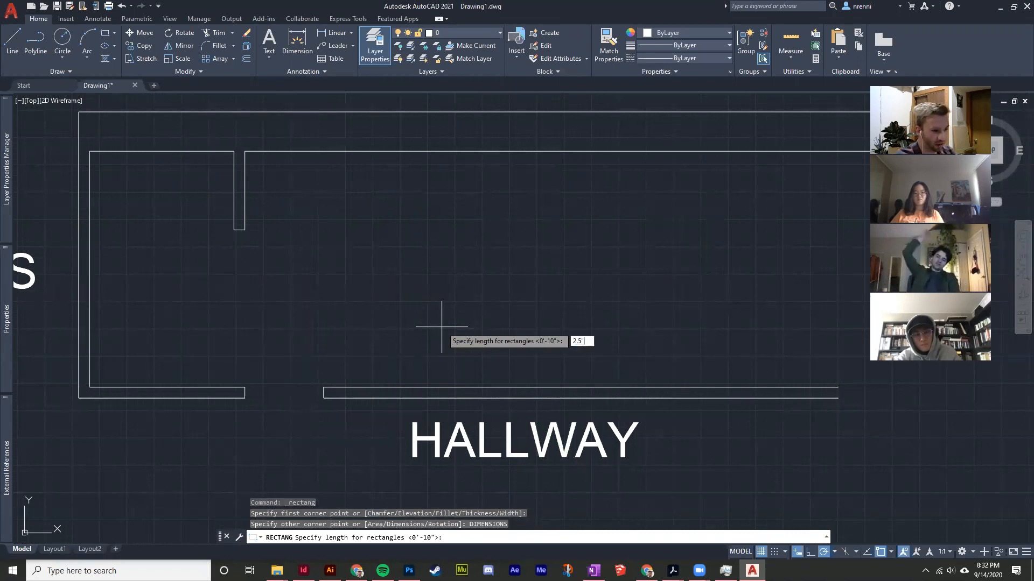
key("Return")
type("3'")
key("Return")
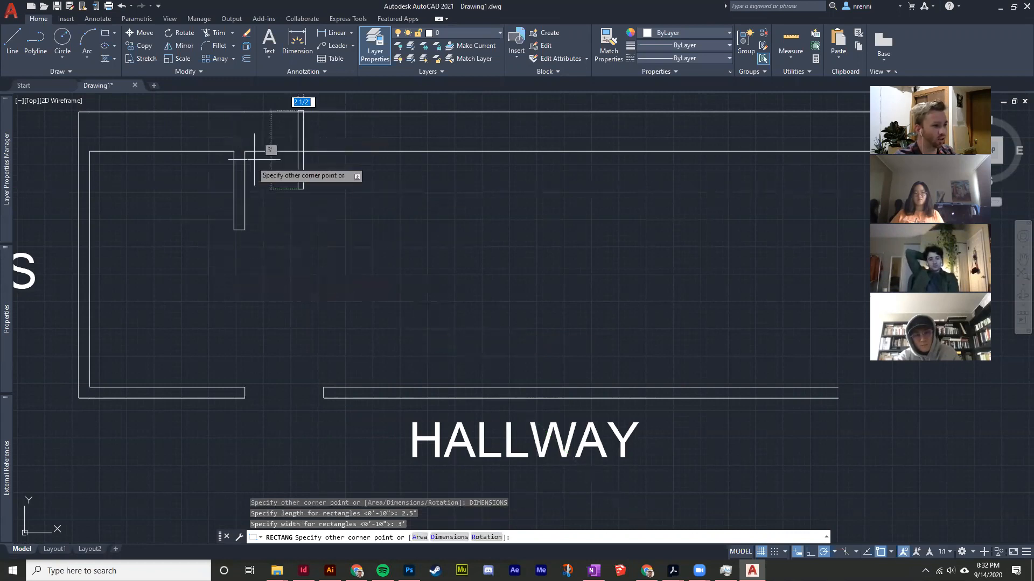
left_click(367, 290)
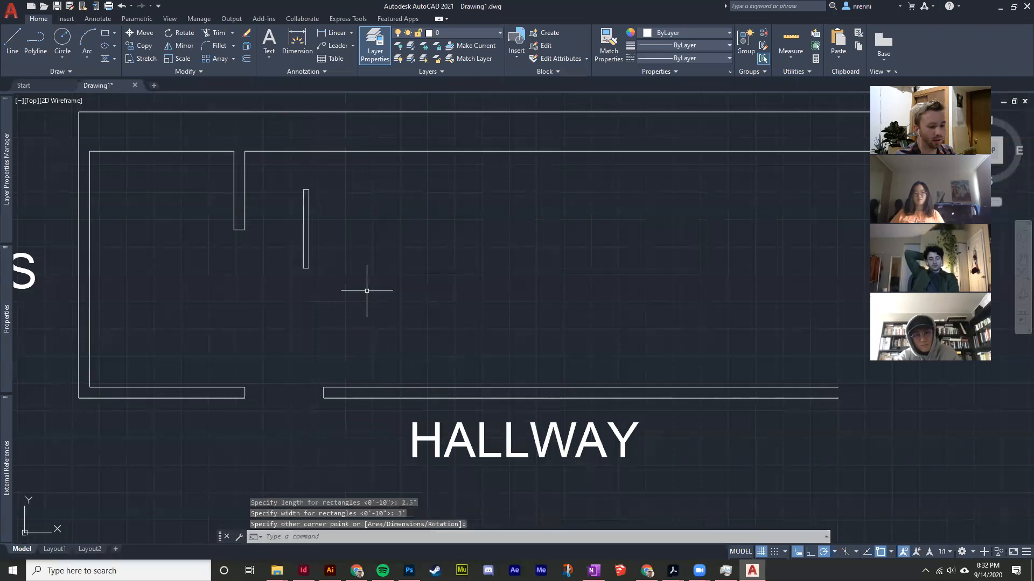
left_click(335, 294)
left_click(296, 242)
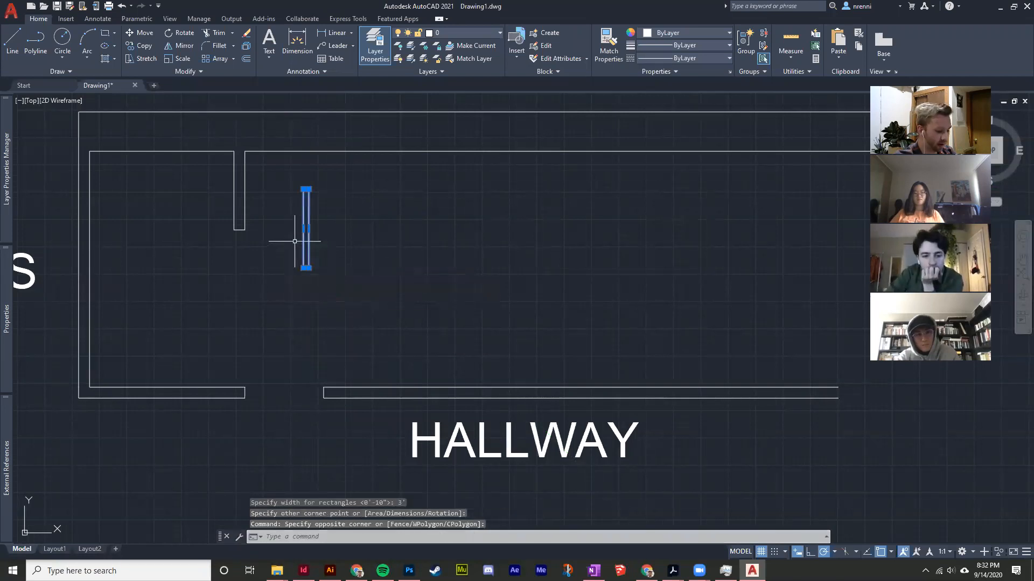
key("Escape")
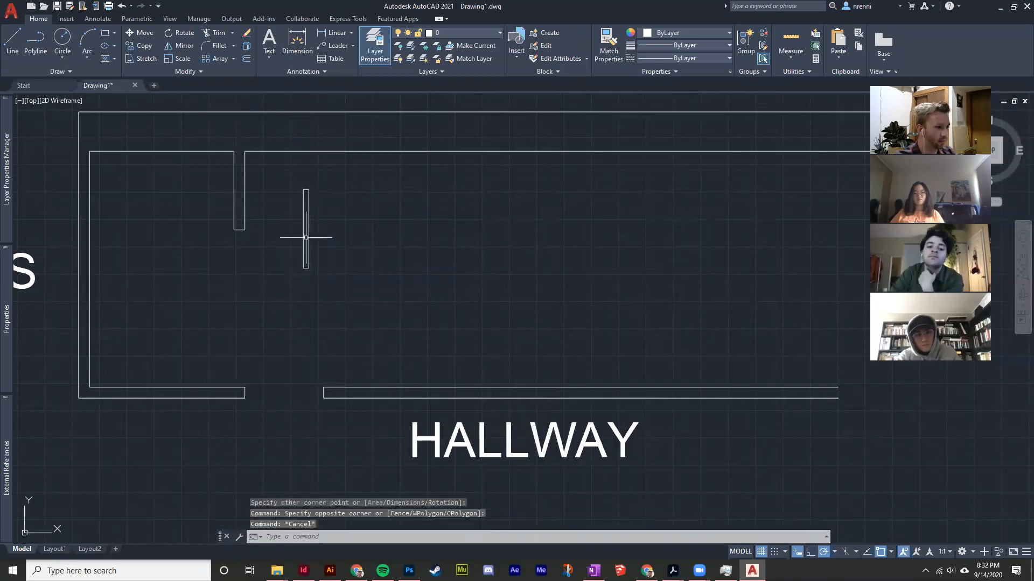
mouse_move(304, 229)
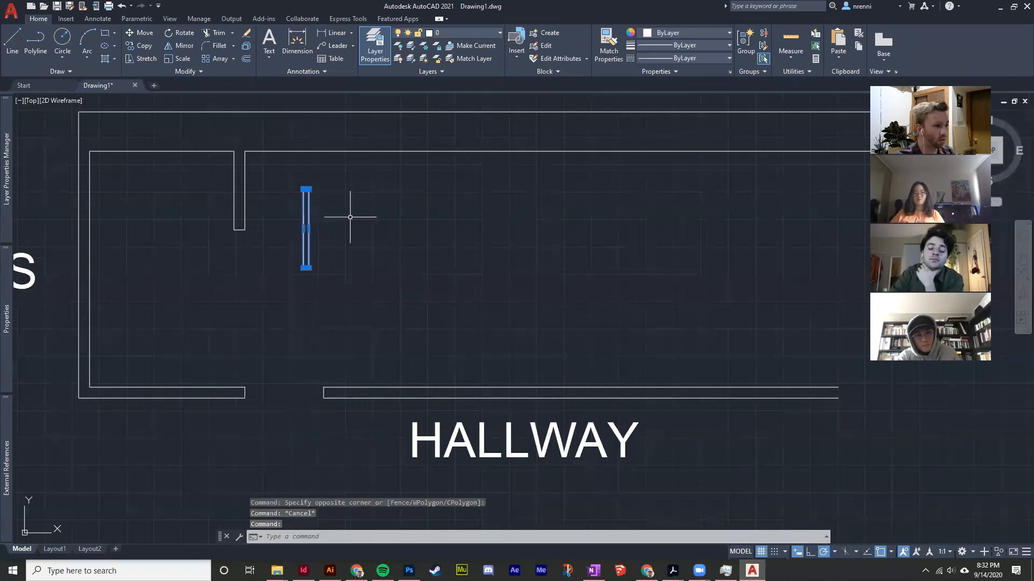
key("Escape")
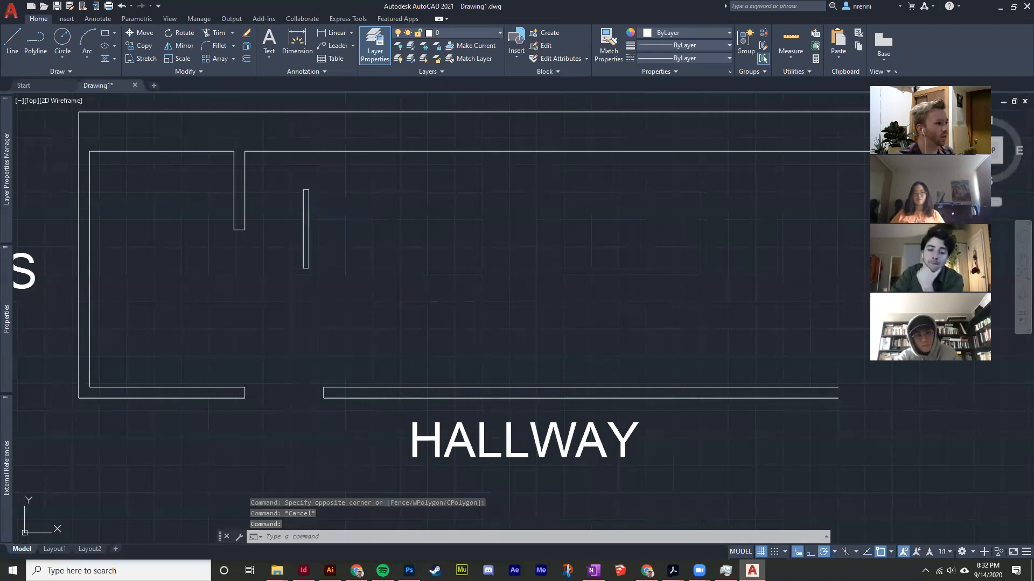
key("Escape")
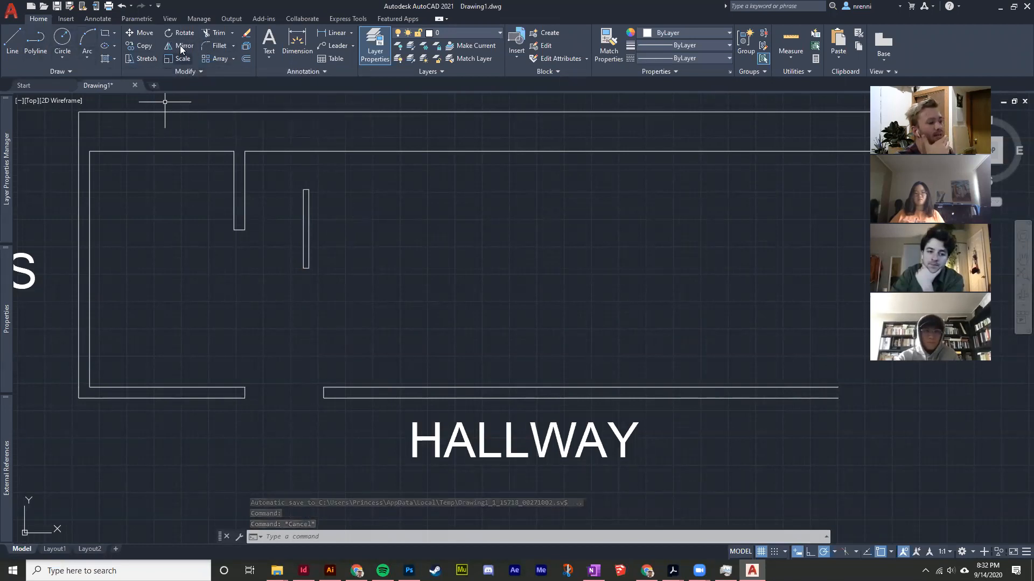
Rotate the door rectangle about its lower-right corner to 315°, so that it leans 45° clockwise from vertical
left_click(178, 32)
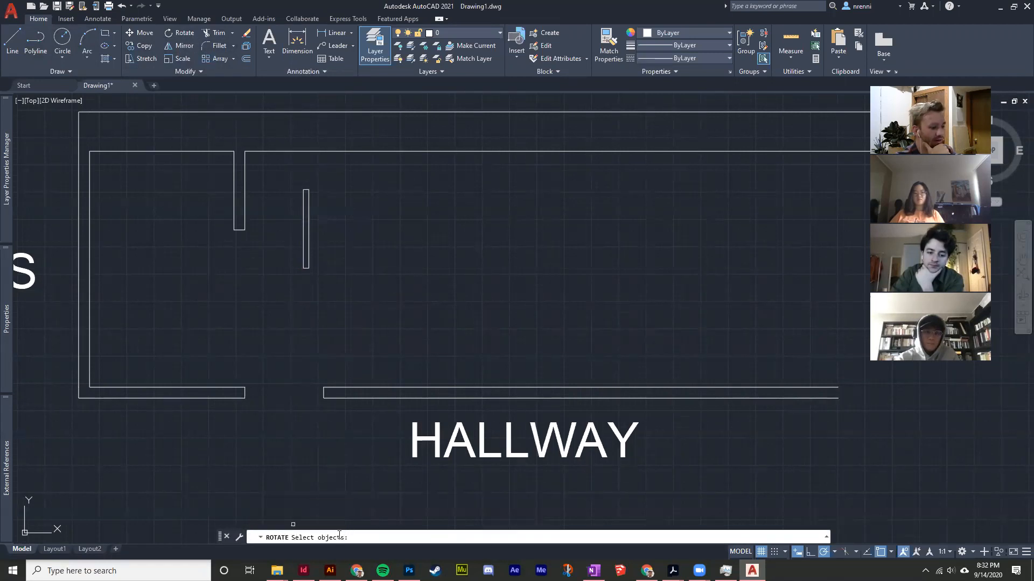
left_click(304, 225)
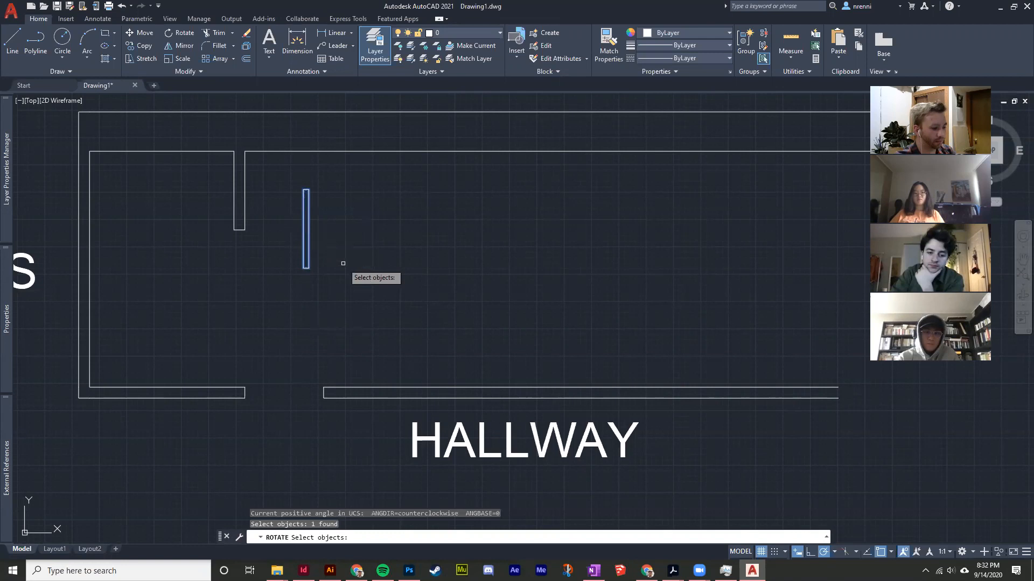
key("Return")
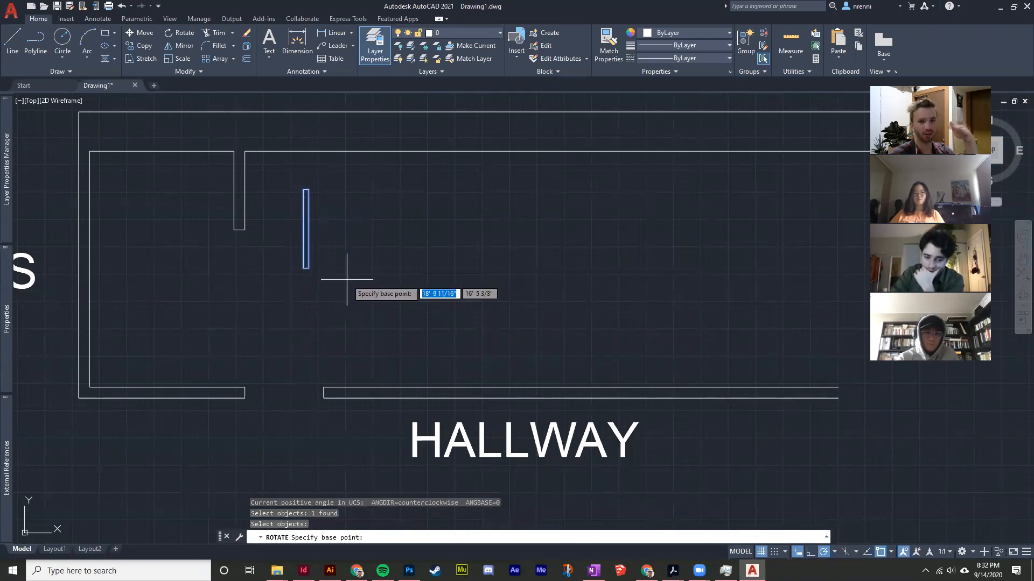
left_click(308, 267)
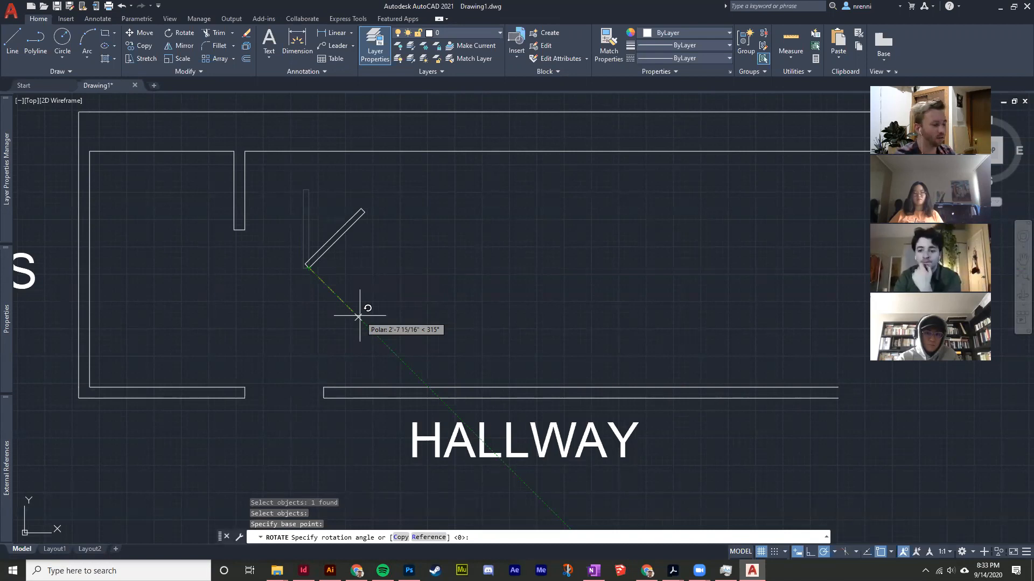
left_click(359, 317)
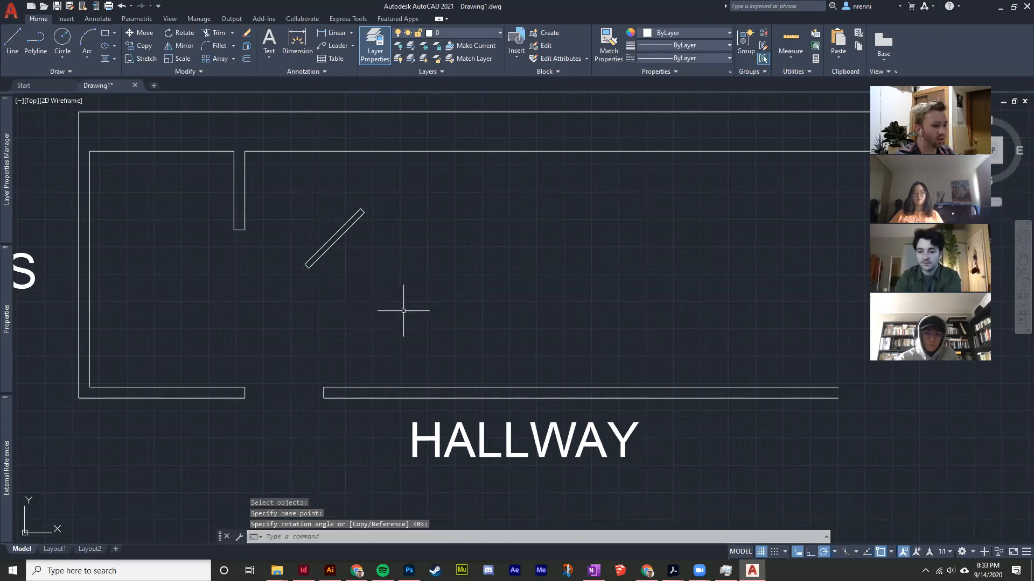
left_click(328, 292)
left_click(302, 265)
scroll(302, 265, "up", 2)
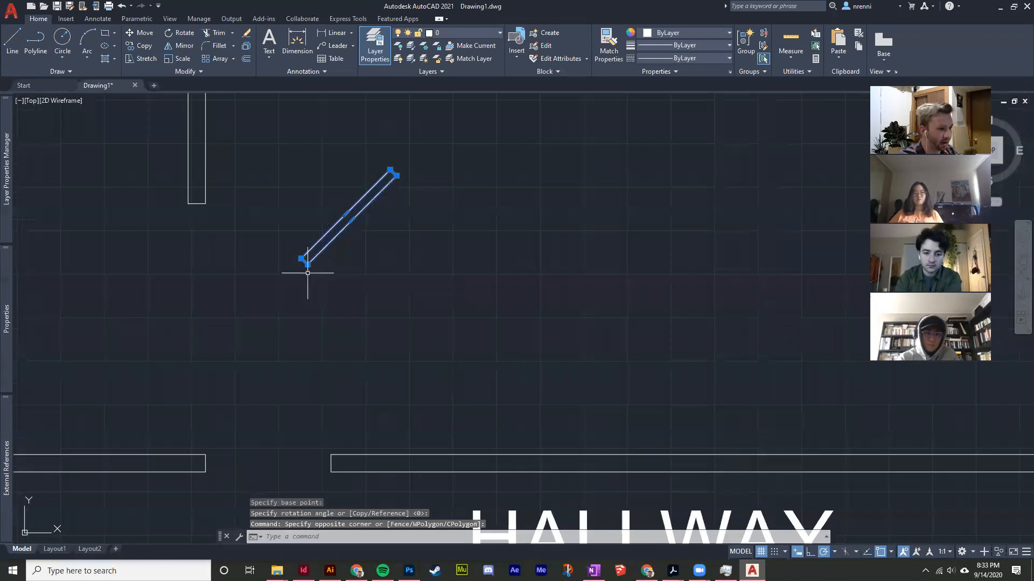
middle_click_drag(302, 265, 315, 296)
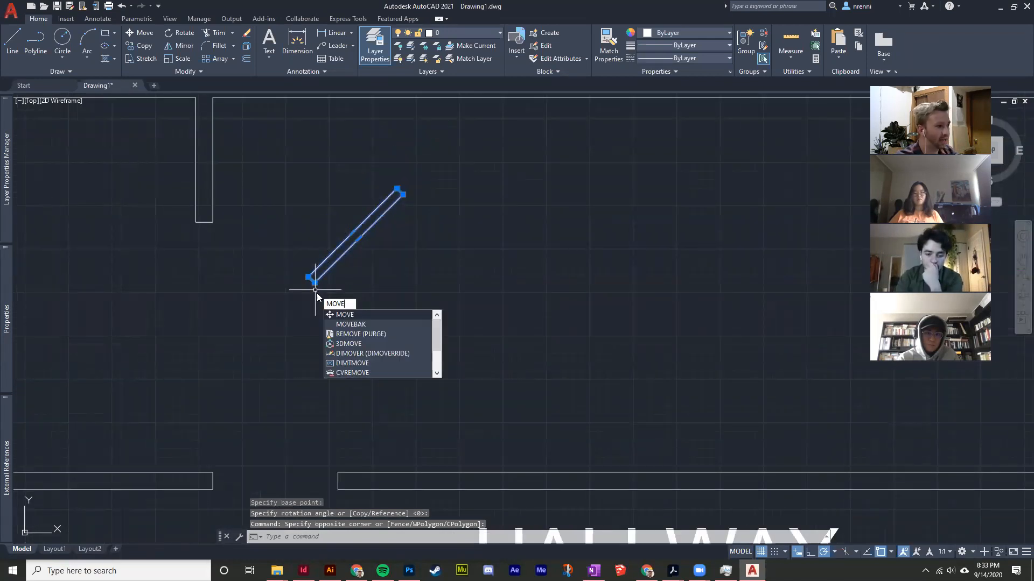
key("Escape")
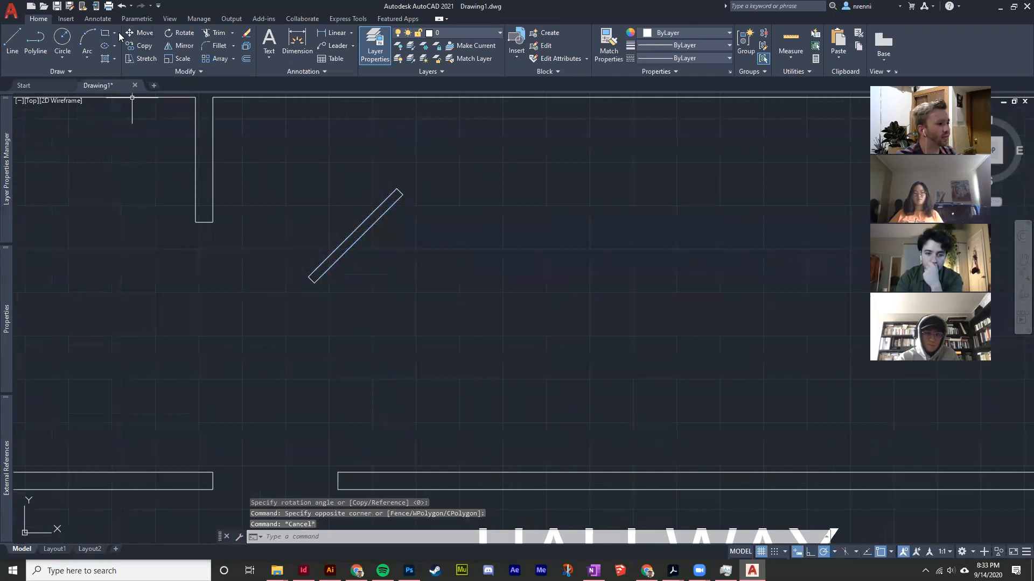
Move the angled door by its lowest corner onto the upper corner of the doorway's left jamb
left_click(345, 247)
left_click(141, 32)
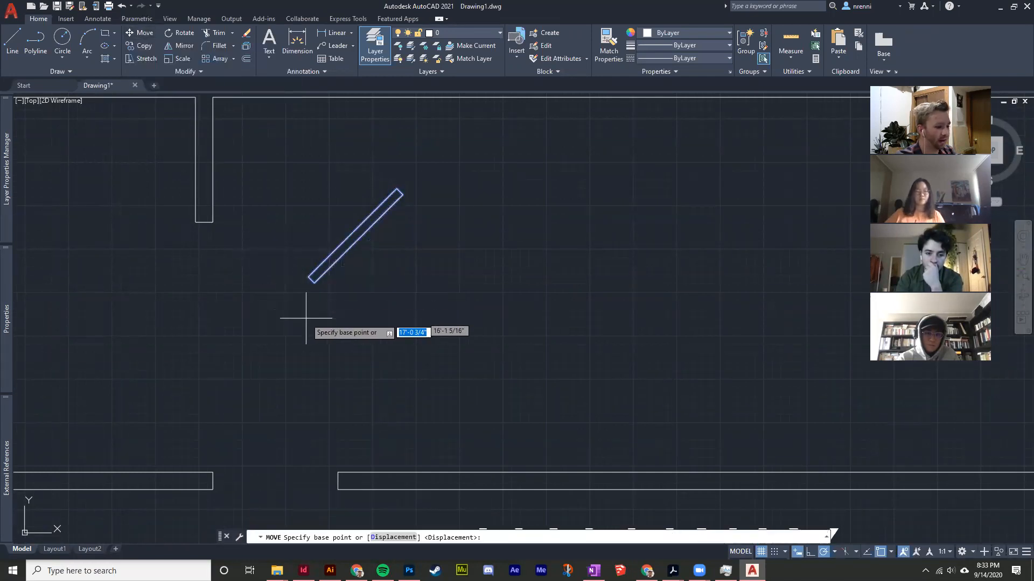
left_click(315, 282)
middle_click_drag(253, 383, 317, 303)
scroll(283, 393, "up", 1)
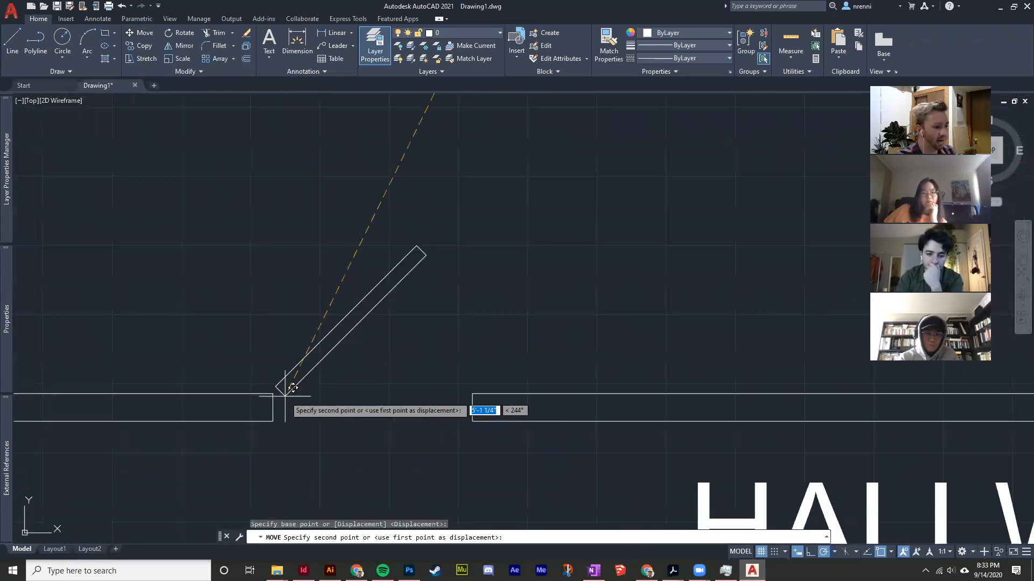
left_click(273, 393)
scroll(341, 299, "down", 5)
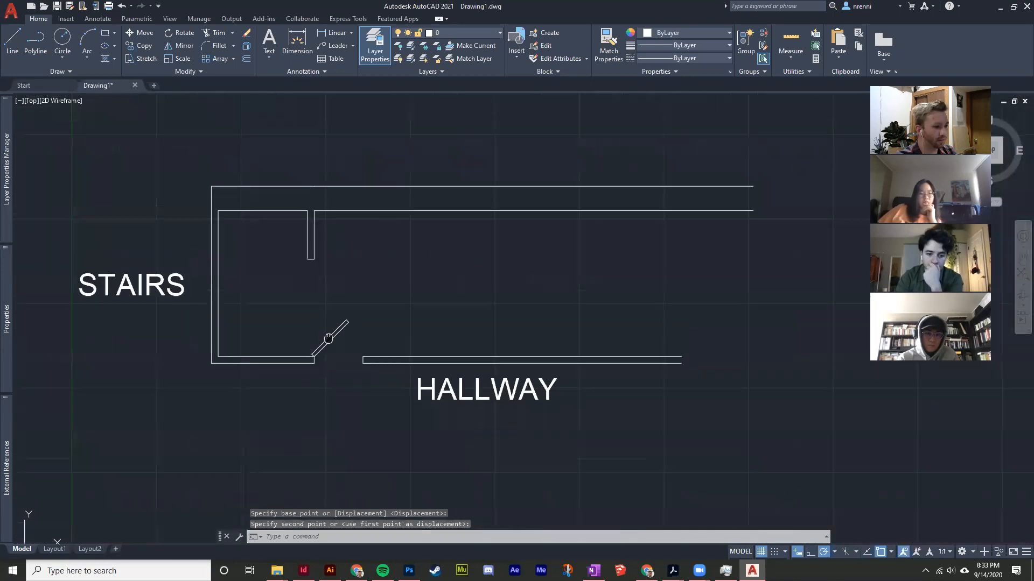
scroll(305, 319, "up", 2)
scroll(296, 313, "up", 2)
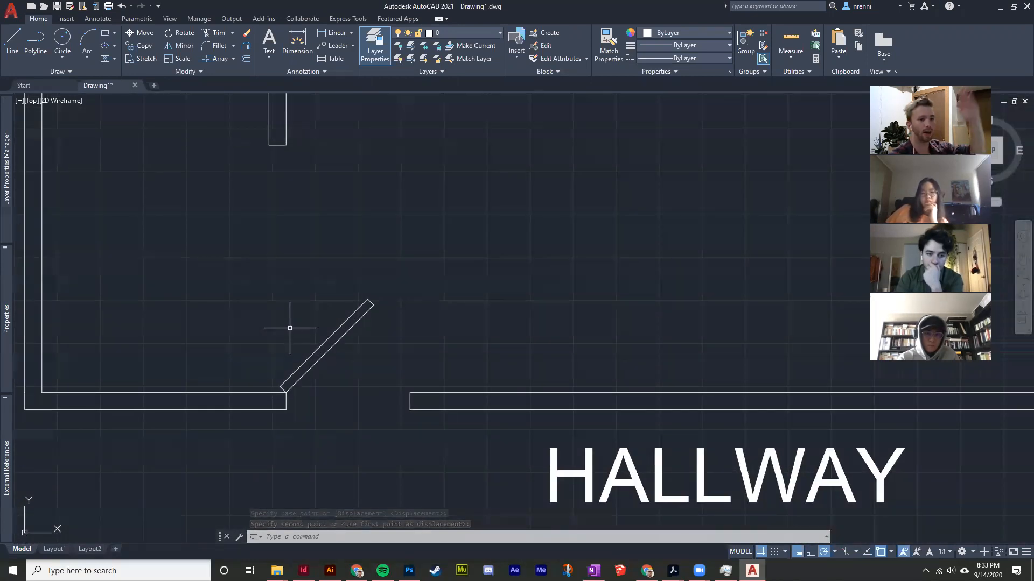
Draw the door swing as a three-point arc from the open door leaf's tip to the end of the hallway wall
type("C")
key("Return")
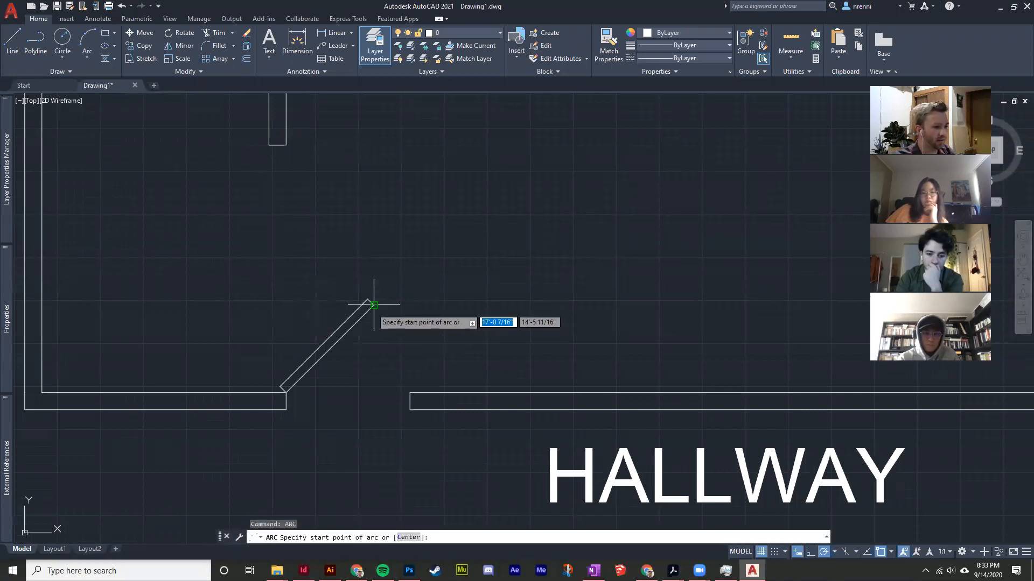
left_click(374, 305)
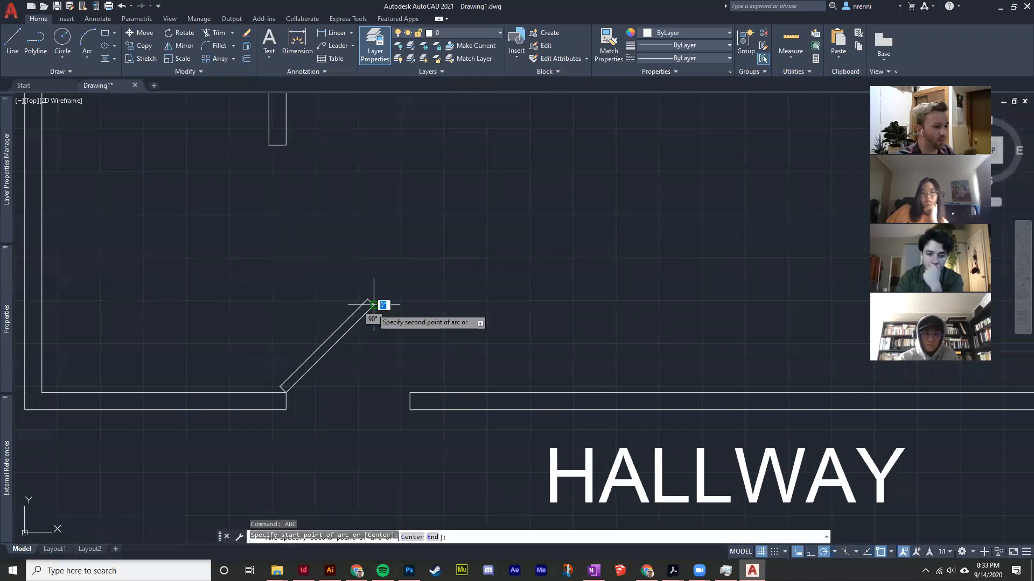
left_click(410, 392)
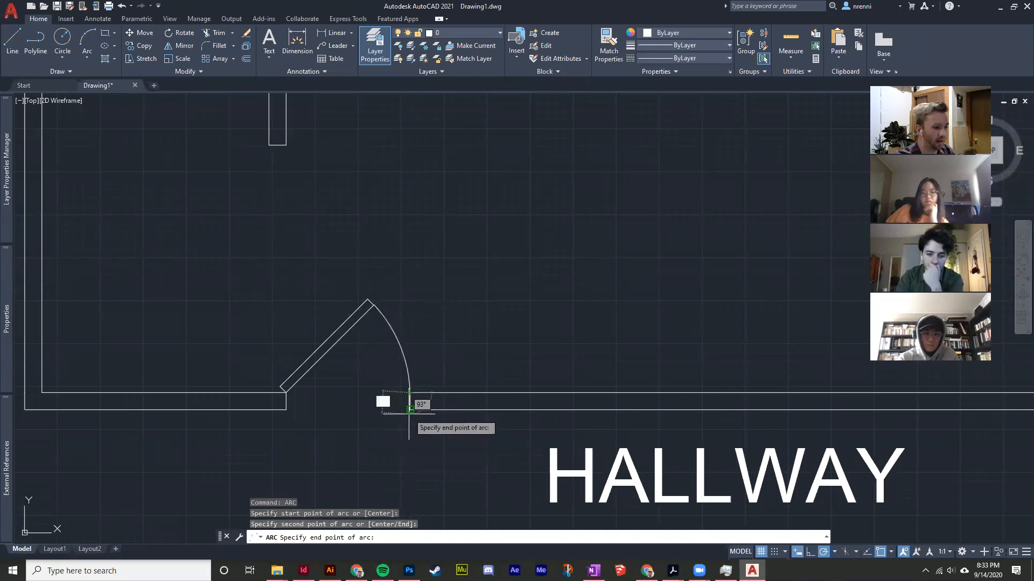
left_click(410, 409)
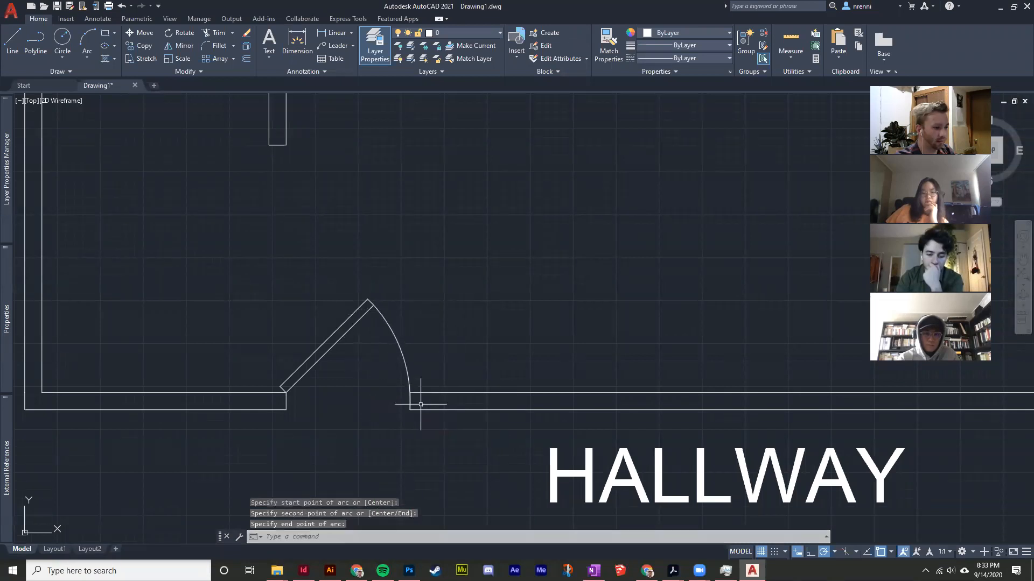
Trim off the part of the door swing arc that runs over the end of the hallway wall
scroll(411, 399, "up", 12)
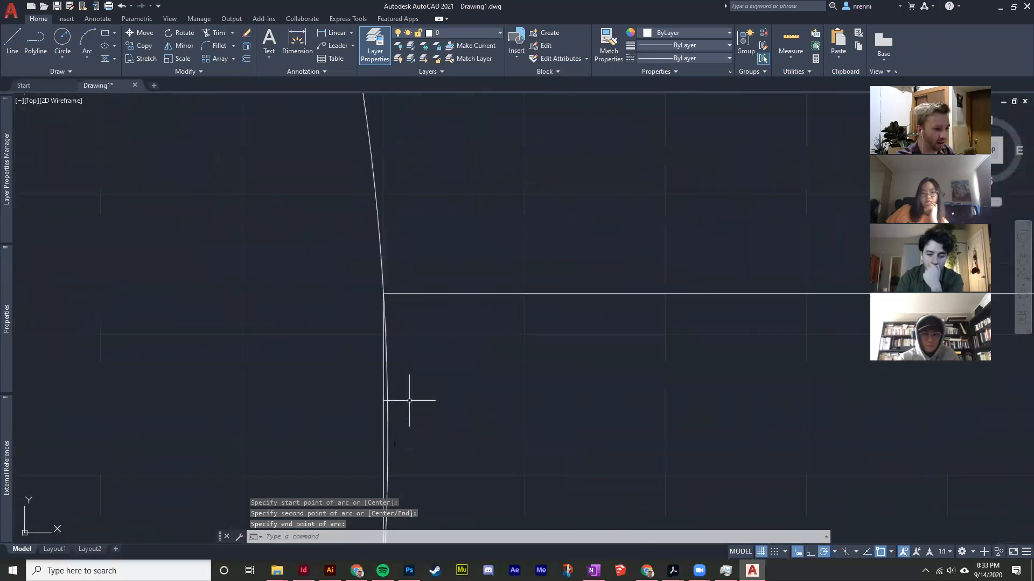
type("TRIM")
key("Return")
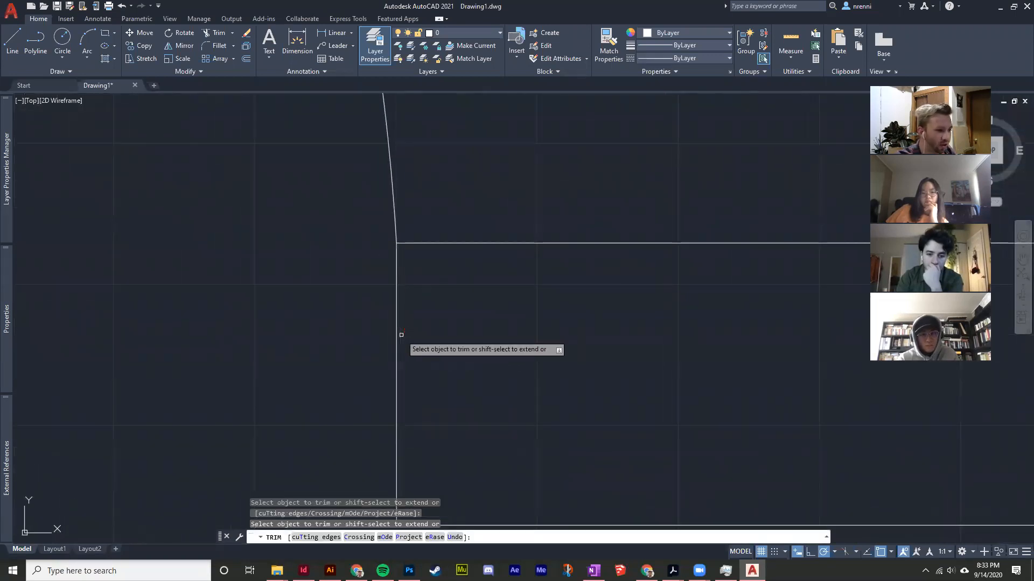
key("Escape")
scroll(404, 334, "down", 5)
scroll(417, 321, "down", 4)
middle_click_drag(417, 321, 340, 391)
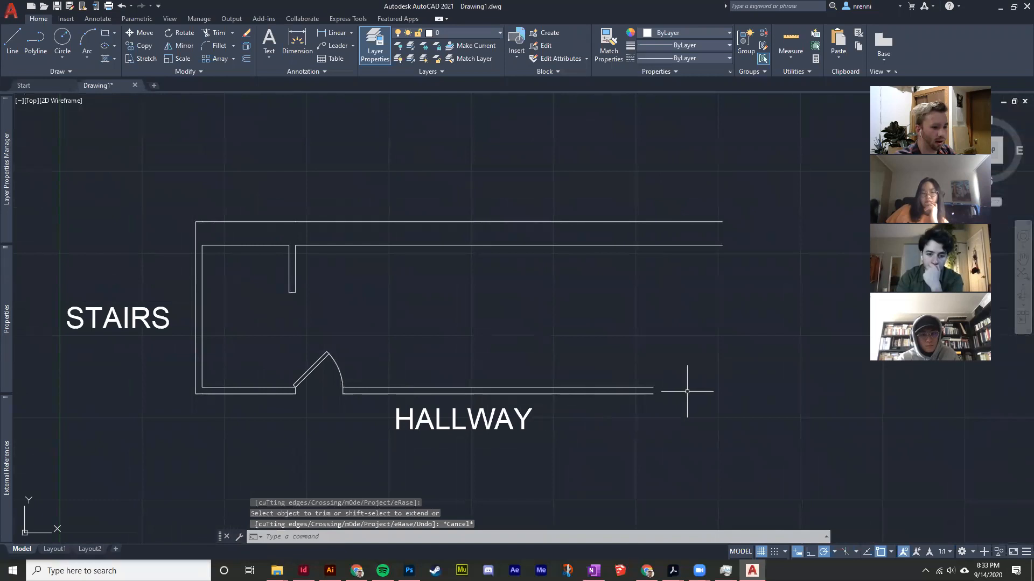
type("L")
key("Return")
key("Escape")
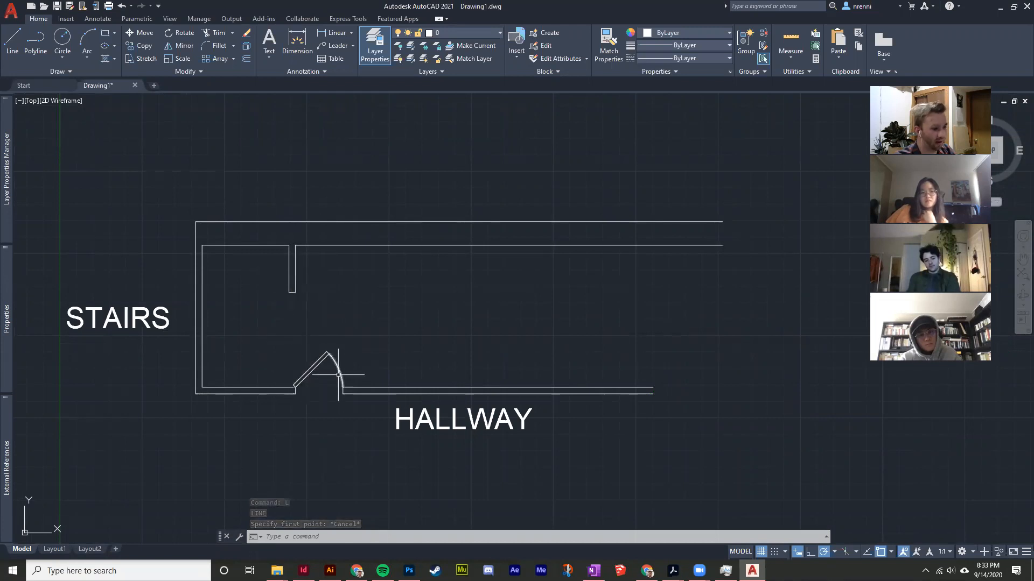
Copy the STAIRS label into the small room between the stair wall and the short partition
middle_click_drag(288, 366, 324, 381)
left_click(180, 370)
left_click(156, 302)
type("COPY")
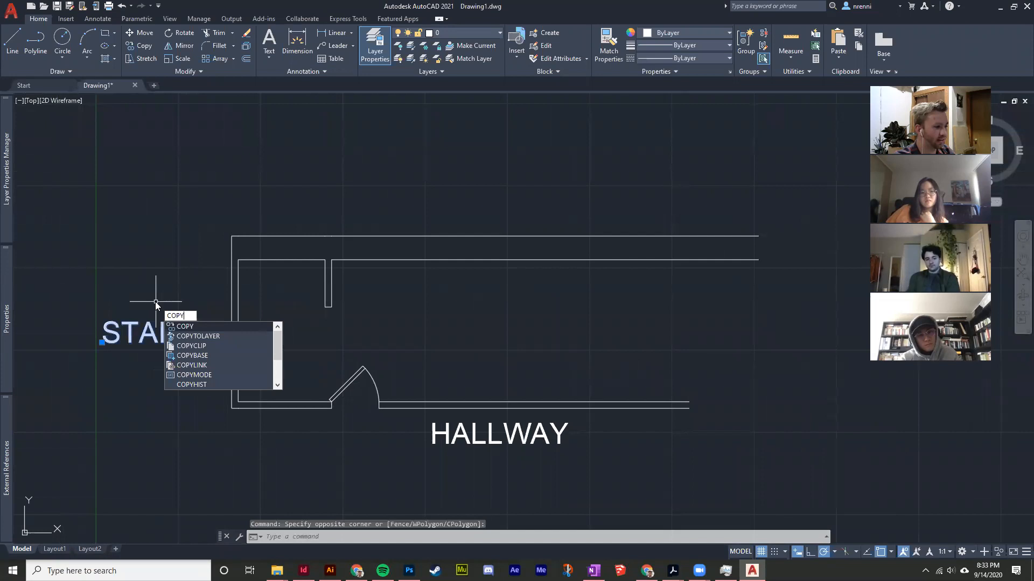
key("Return")
left_click(154, 330)
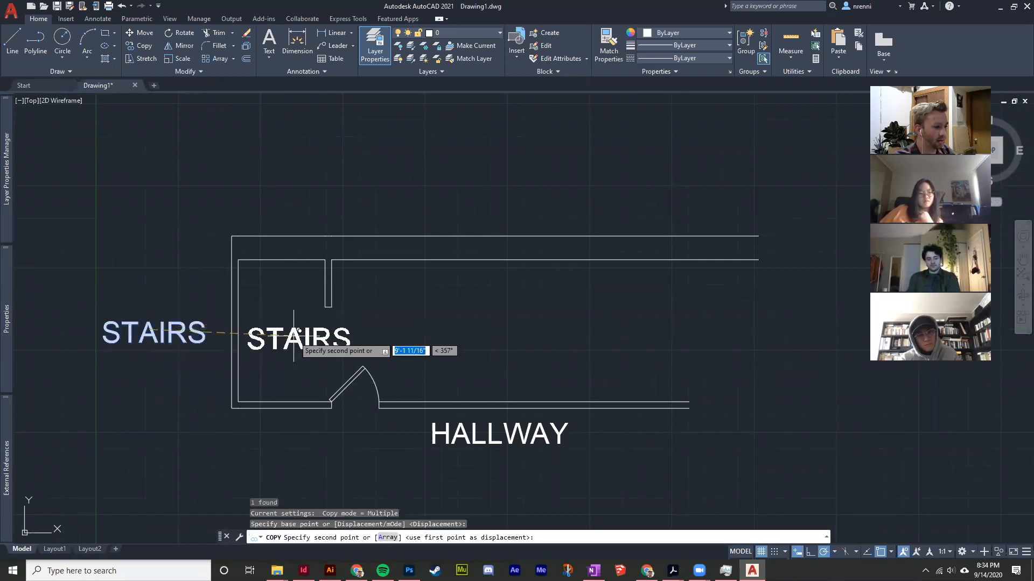
left_click(298, 337)
key("Escape")
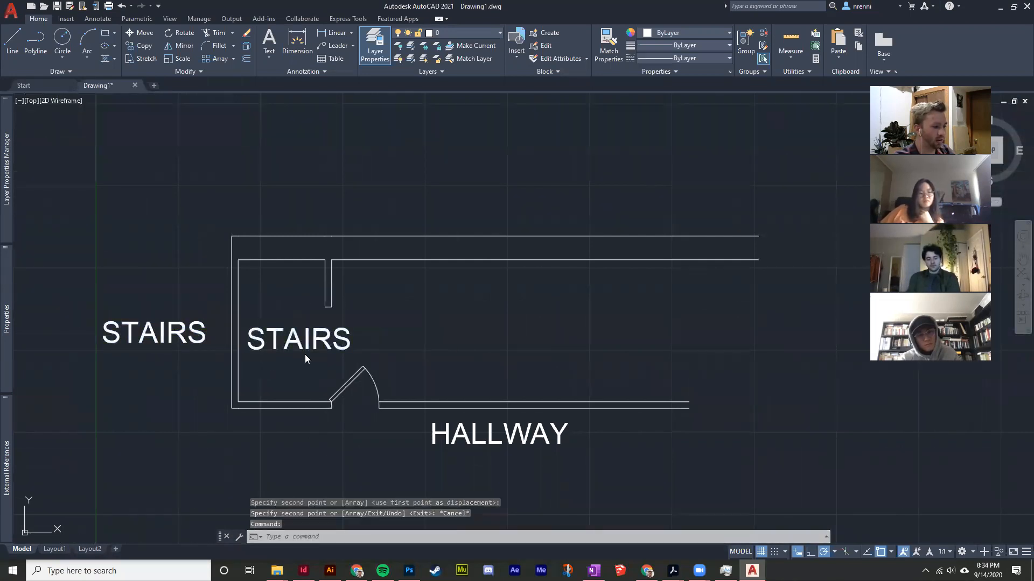
Change the text of the copied label inside the room to KITCHEN
double_click(308, 343)
type("KITCHEN")
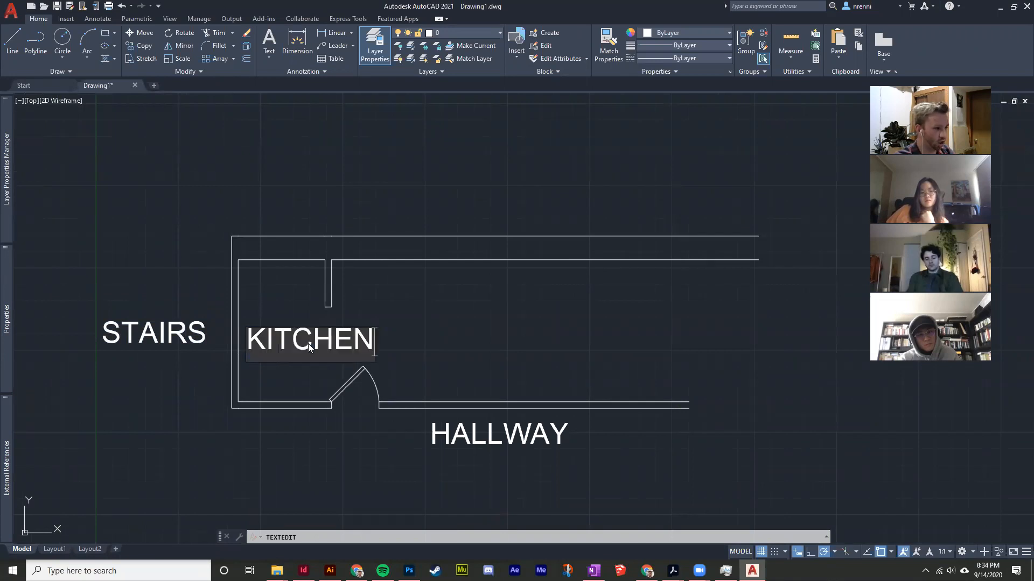
key("Return")
key("Escape")
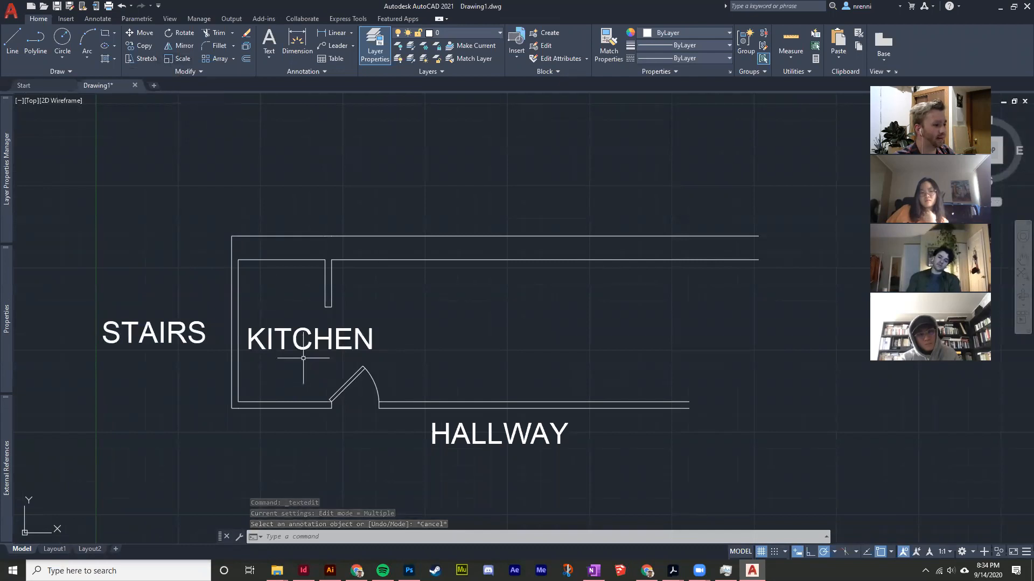
Scale the KITCHEN label by a factor of .5 from its upper-left corner
left_click(180, 59)
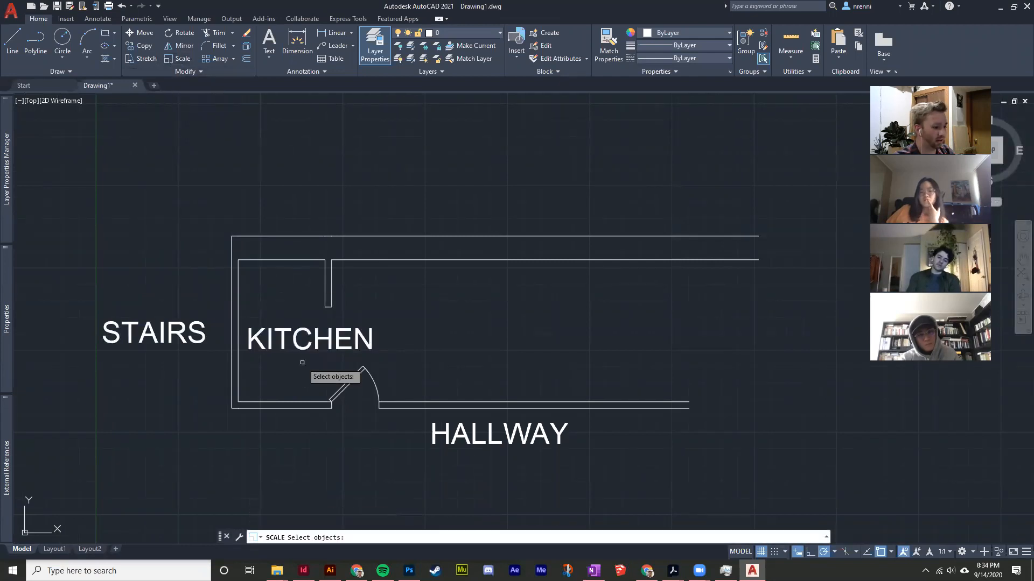
left_click(281, 338)
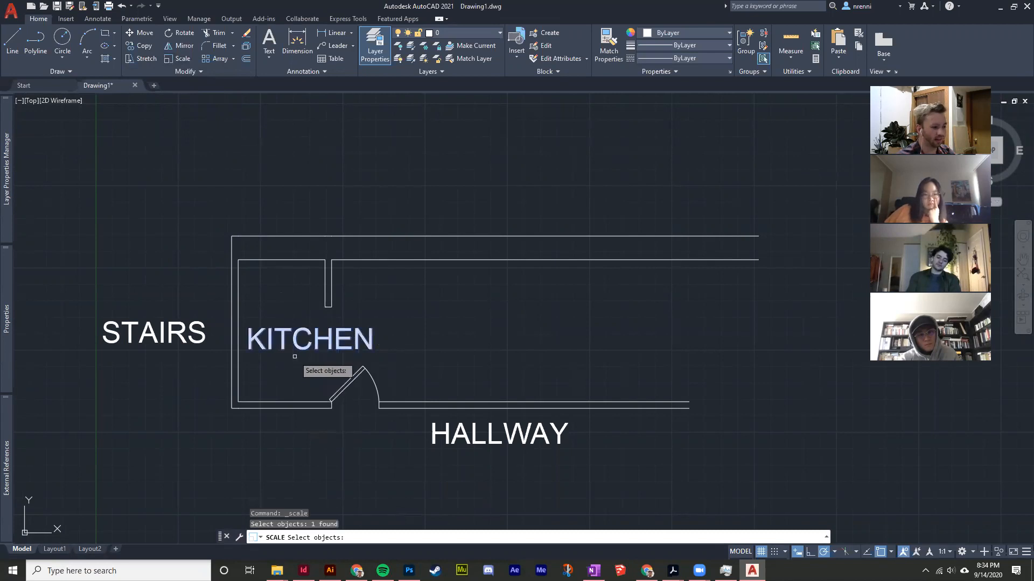
key("Return")
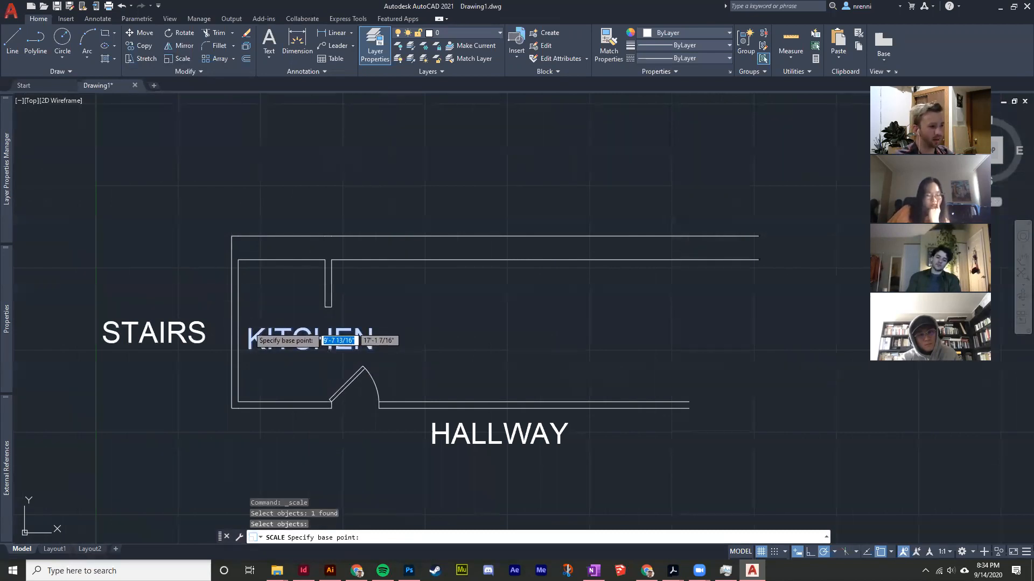
left_click(248, 327)
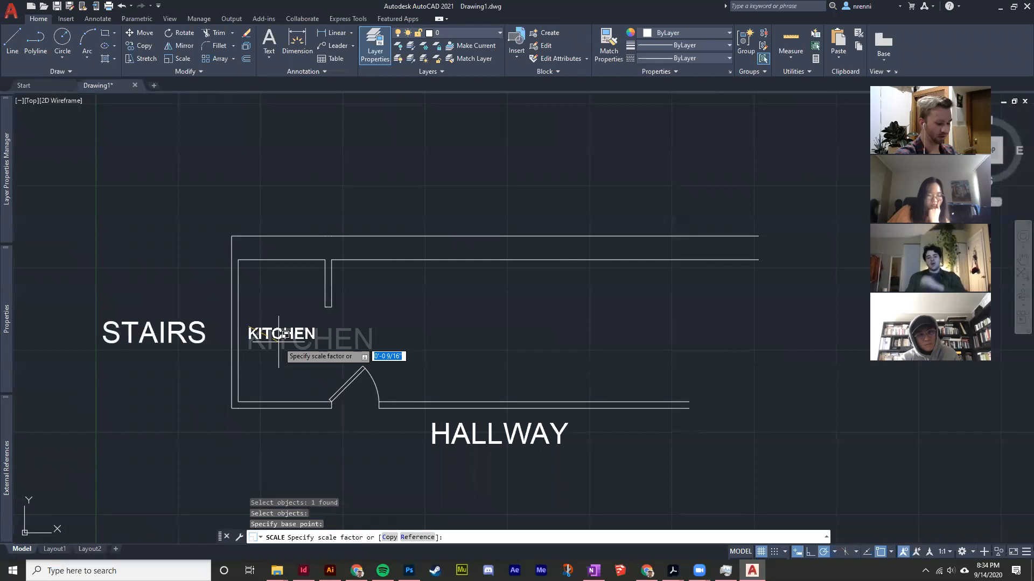
type(".5")
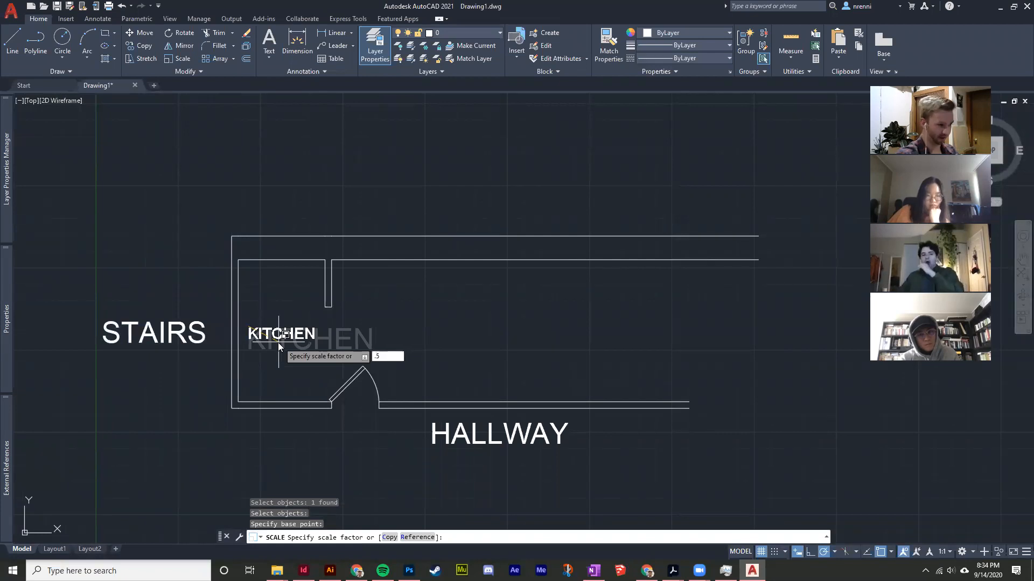
key("Return")
mouse_move(271, 368)
middle_mouse_down()
mouse_move(254, 345)
mouse_move(281, 339)
middle_mouse_up()
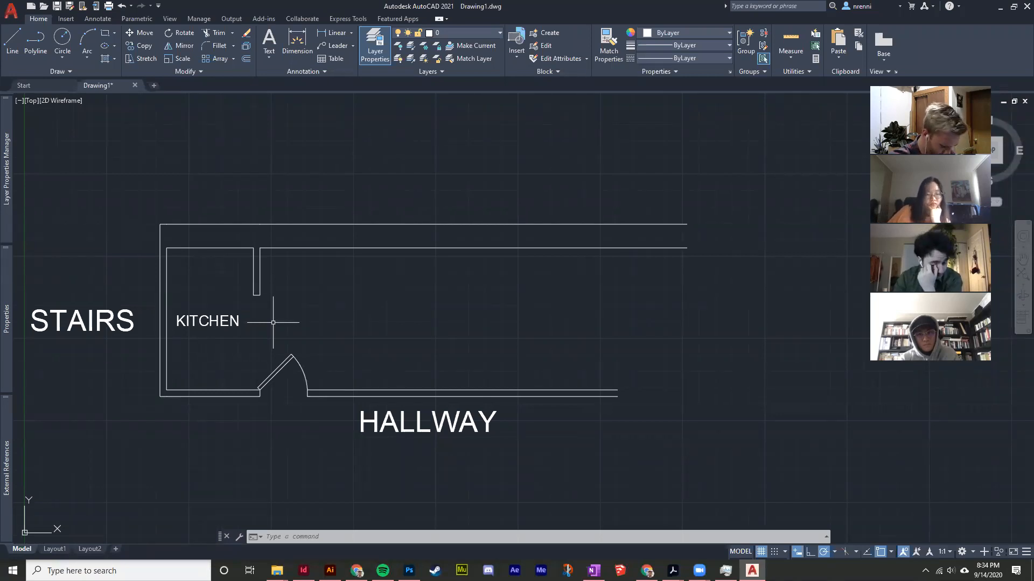
middle_click_drag(308, 297, 284, 296)
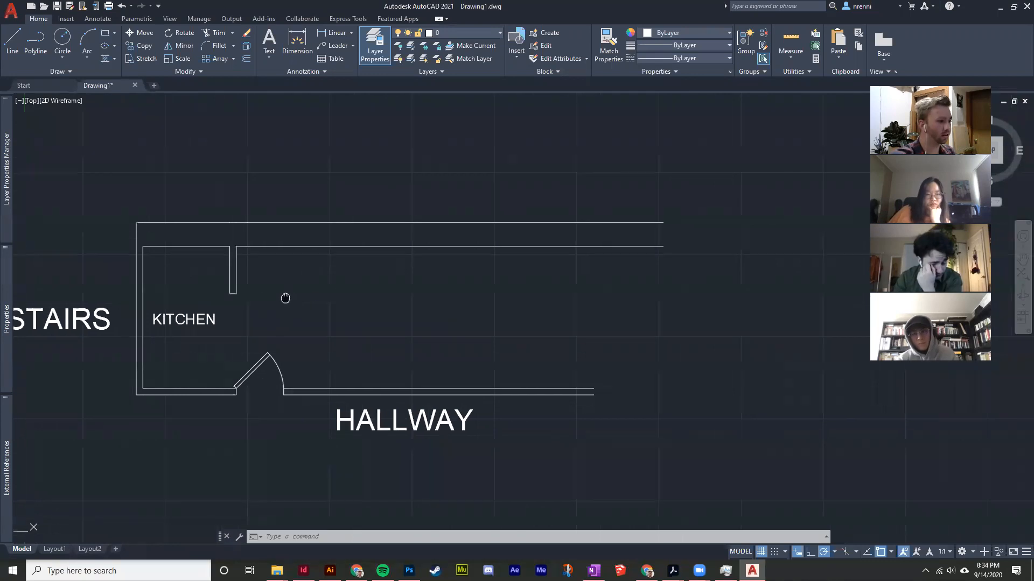
type("l")
key("Return")
left_click(236, 246)
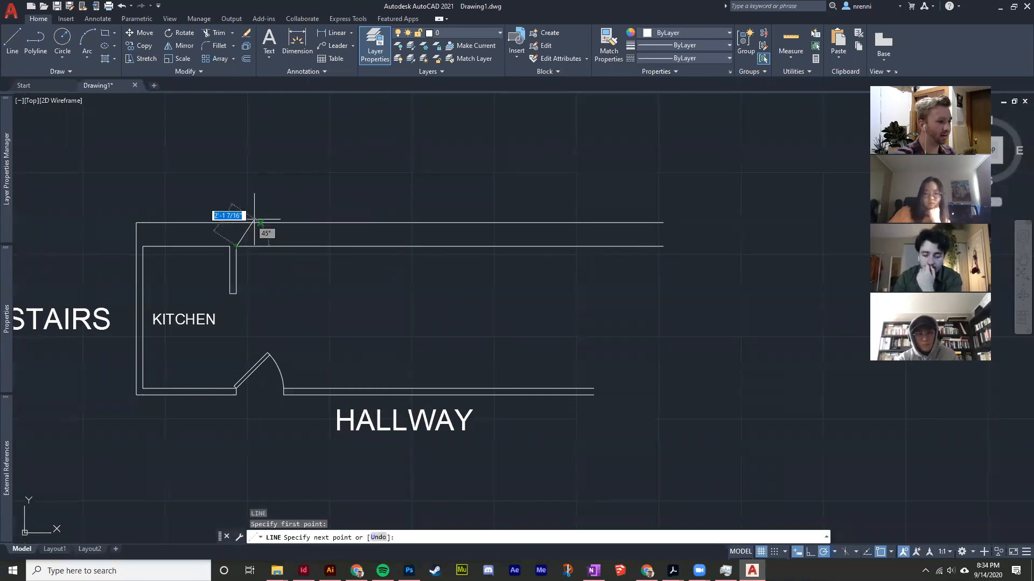
key("Escape")
Draw a line from the kitchen partition's upper corner 14' along the inner wall and straight down to the hallway wall
type("l")
key("Return")
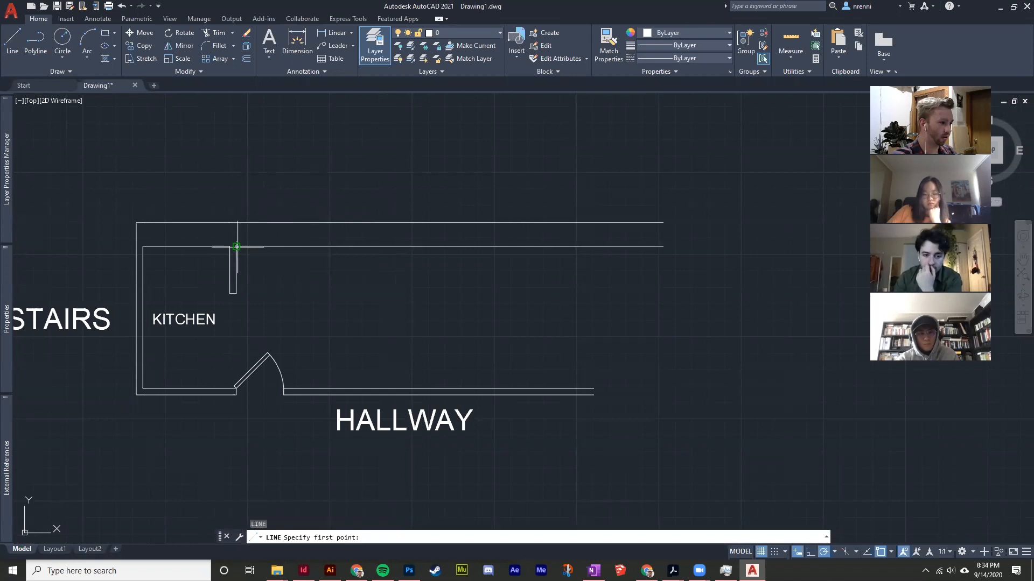
left_click(235, 247)
type("14")
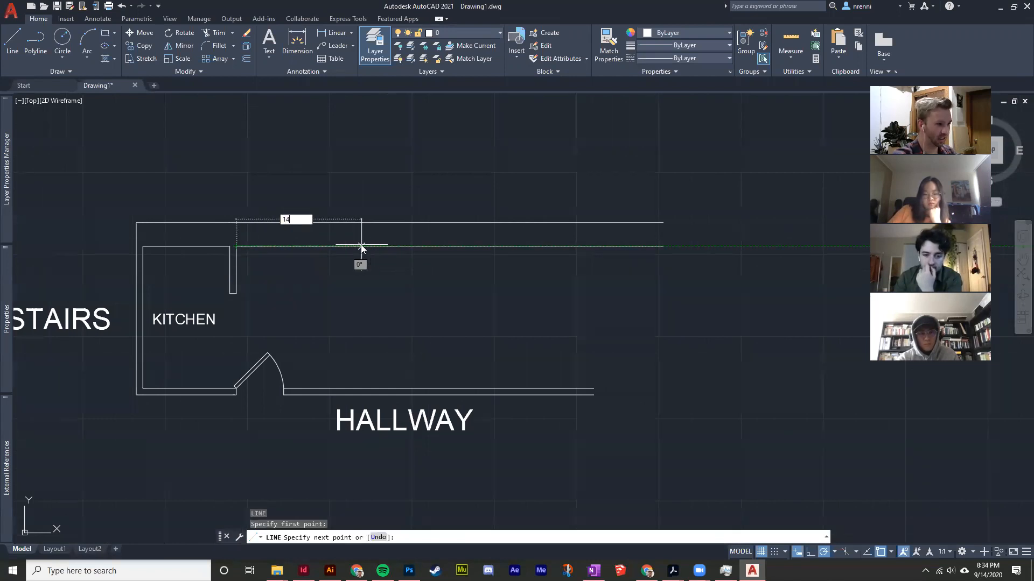
key("Return")
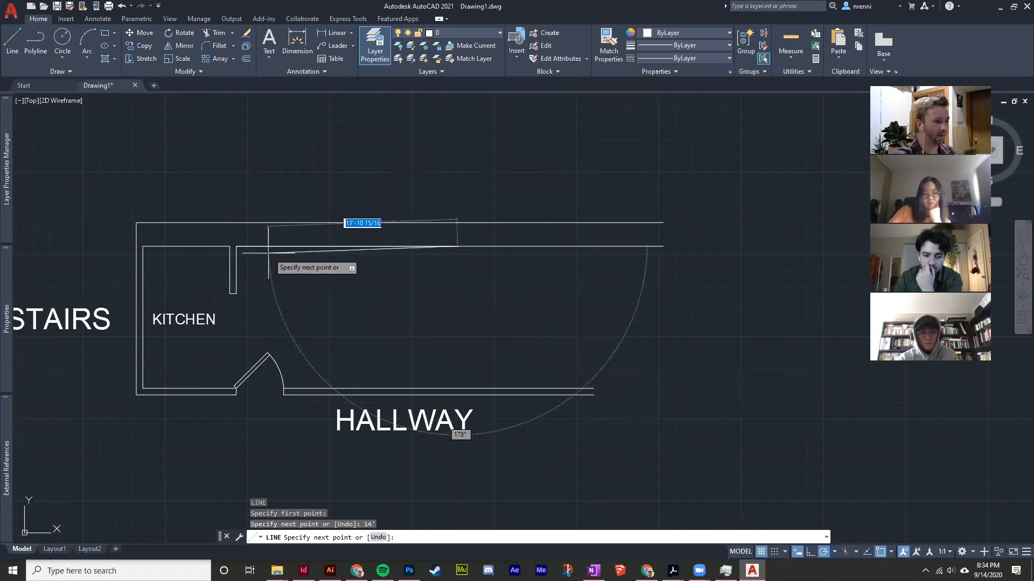
left_click(459, 390)
key("Return")
Offset the new vertical line 5" away from the kitchen to form a partition wall
middle_click_drag(411, 329, 445, 330)
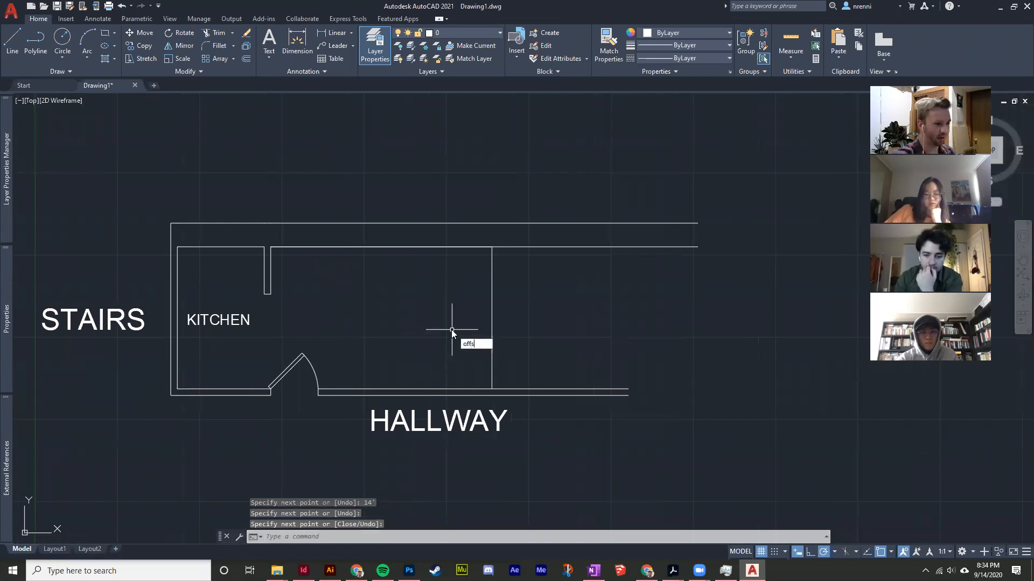
key("Return")
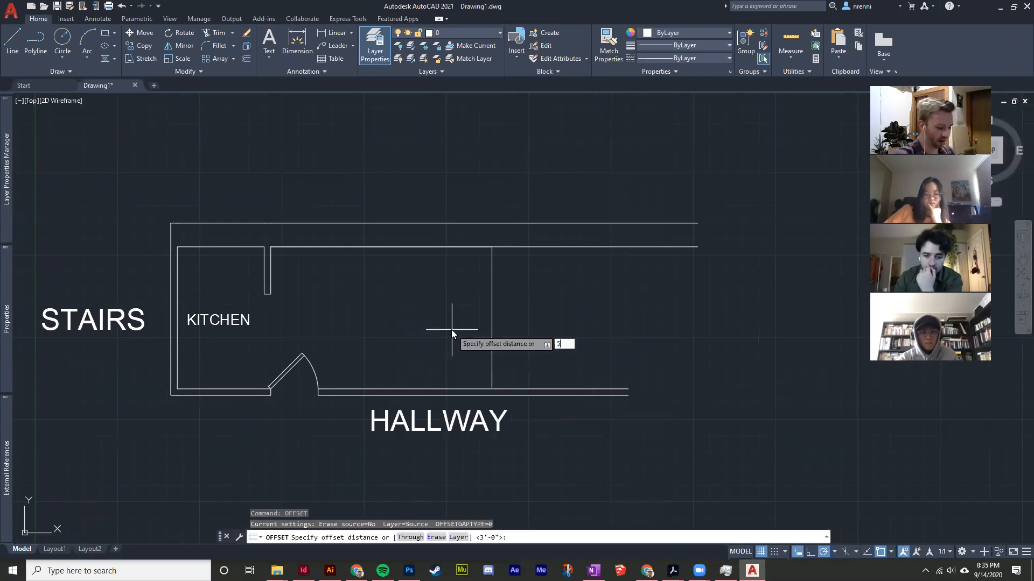
type("5")
key("Return")
left_click(491, 346)
left_click(552, 310)
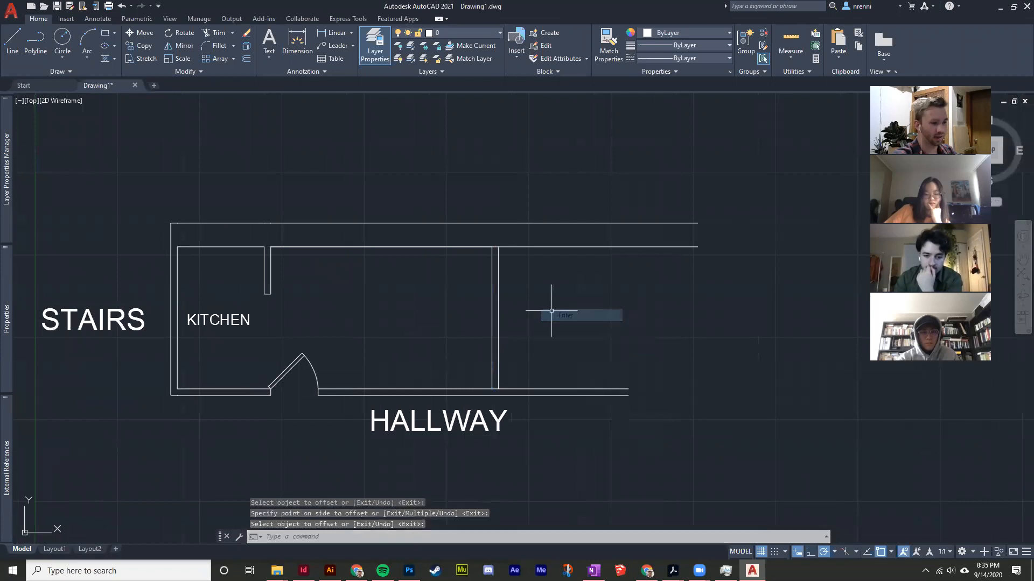
Offset the new partition's outer line 5' away from the kitchen to place the end wall's inner face
middle_click_drag(552, 310, 563, 296)
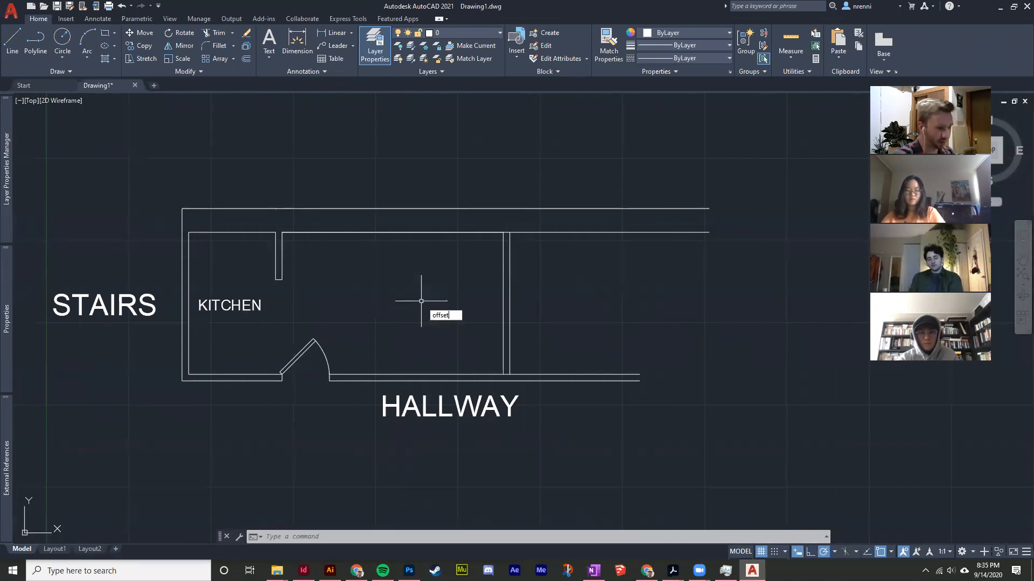
key("Return")
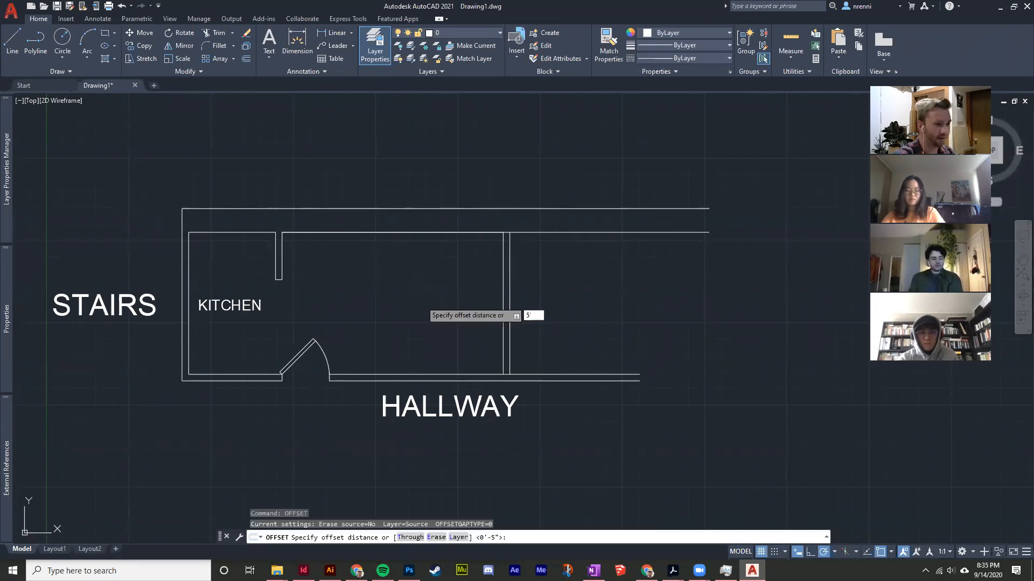
key("Return")
left_click(510, 323)
left_click(614, 323)
right_click(616, 288)
left_click(636, 295)
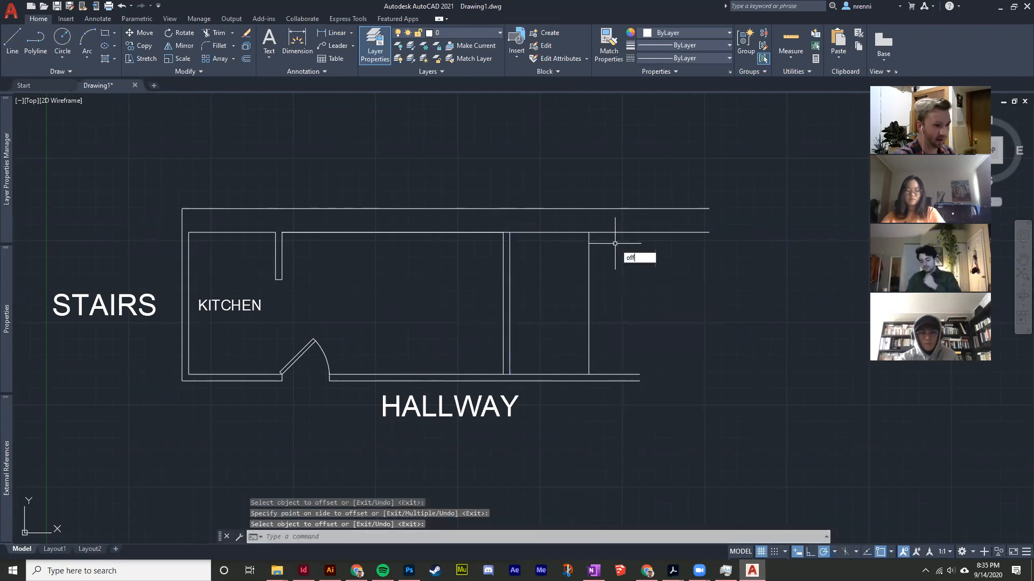
Offset the end wall's inner line 5" outward to give the wall its thickness
type("off")
key("Return")
type("5\"")
key("Return")
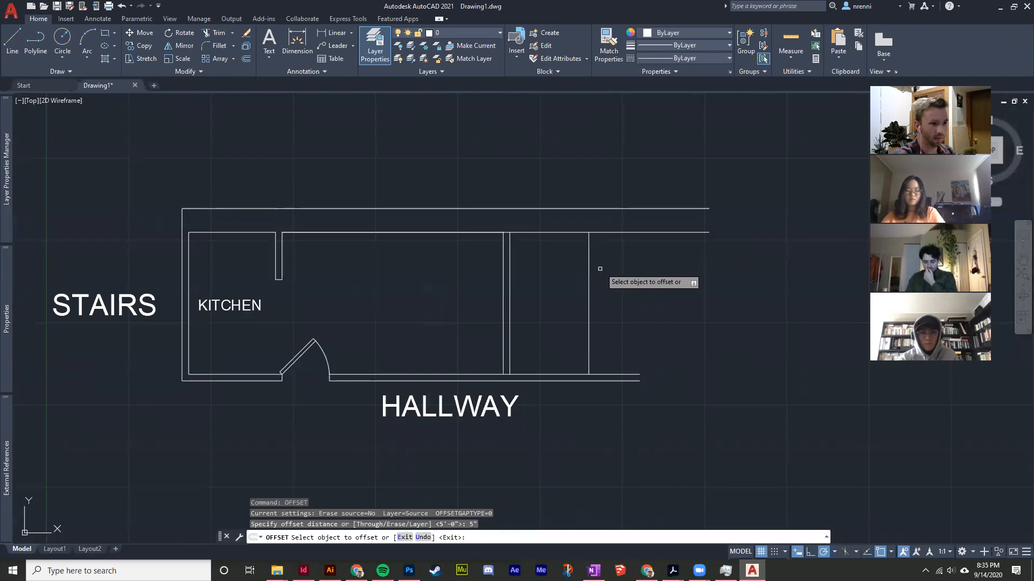
left_click(589, 285)
left_click(645, 298)
key("Escape")
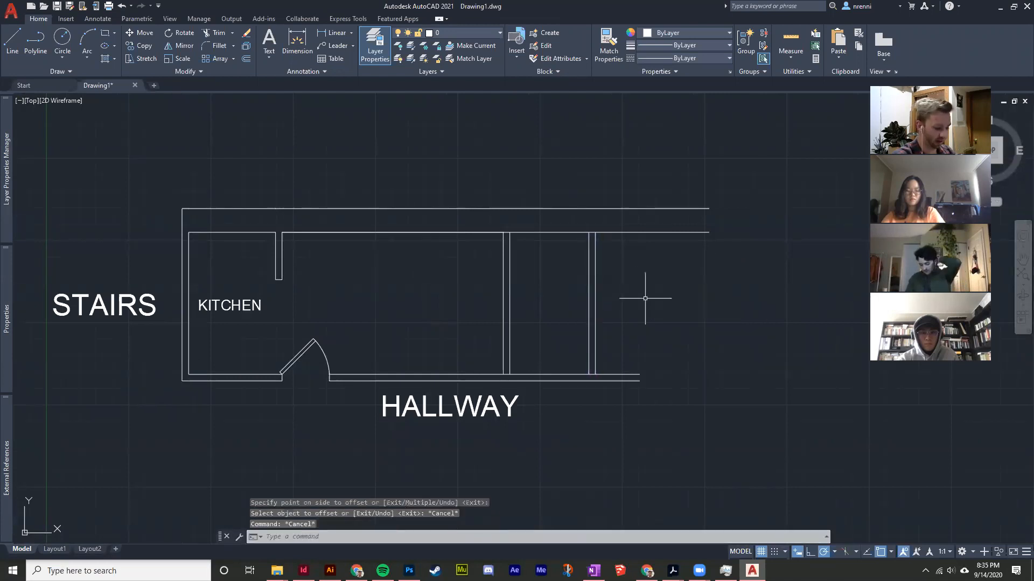
Extend the end wall's outer face with short lines across the upper wall and across the hallway wall
type("l")
key("Return")
left_click(595, 208)
right_click(598, 174)
left_click(614, 182)
key("space")
left_click(595, 374)
left_click(595, 380)
right_click(623, 323)
left_click(661, 332)
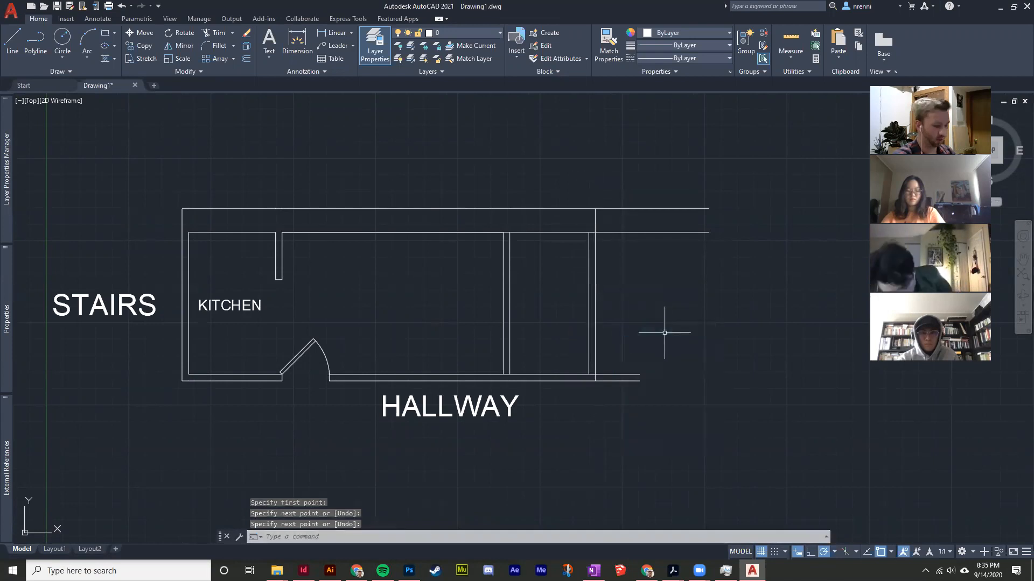
Trim the wall lines overhanging the end wall and the inner lines crossing the partition and end wall junctions
type("tr")
key("Return")
left_click_drag(612, 407, 614, 350)
left_click_drag(612, 185, 617, 461)
scroll(595, 232, "up", 4)
scroll(325, 289, "down", 3)
scroll(323, 350, "down", 2)
scroll(349, 387, "up", 4)
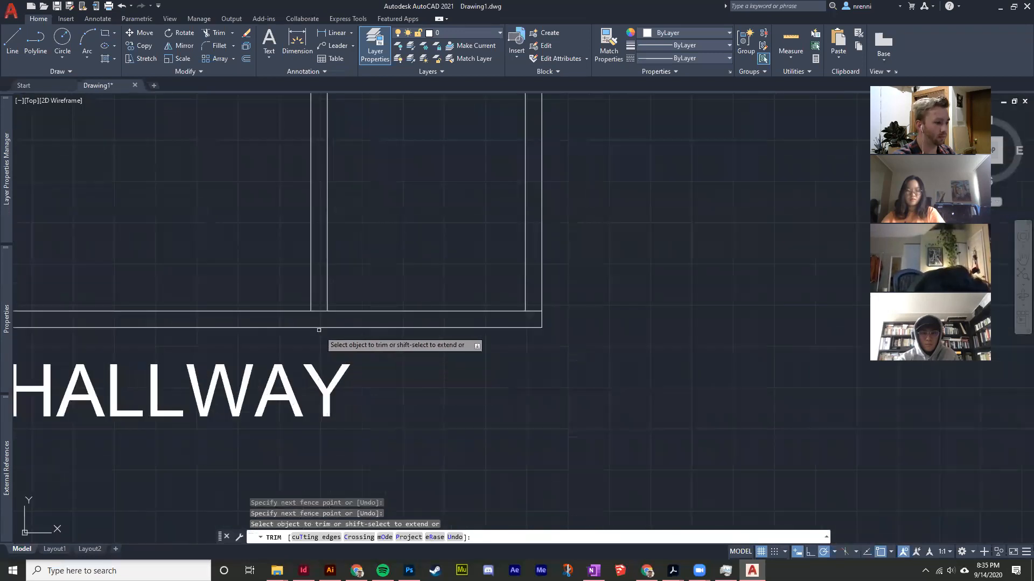
scroll(339, 242, "down", 4)
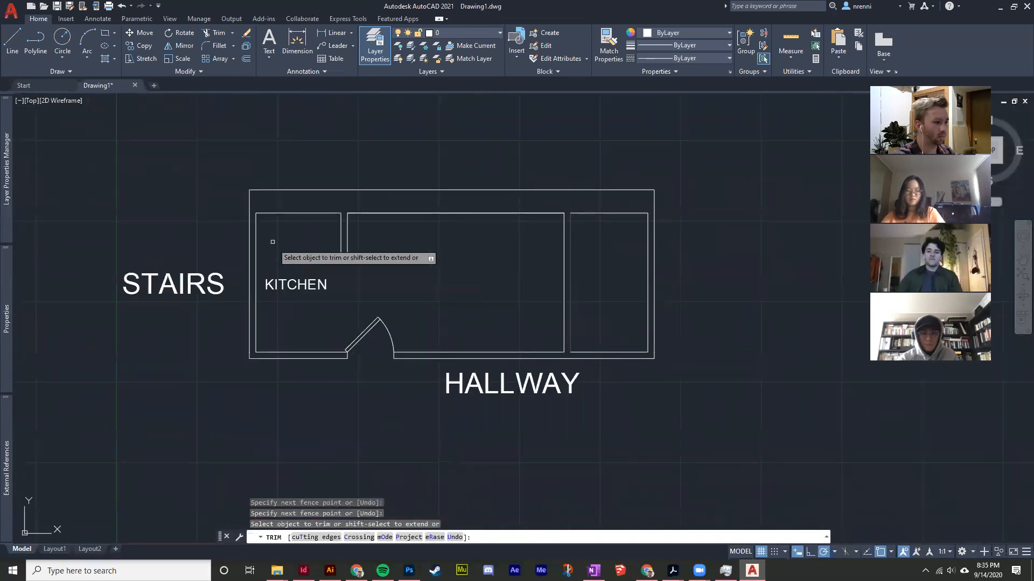
Copy the KITCHEN label into the small room at the far end of the plan
key("Escape")
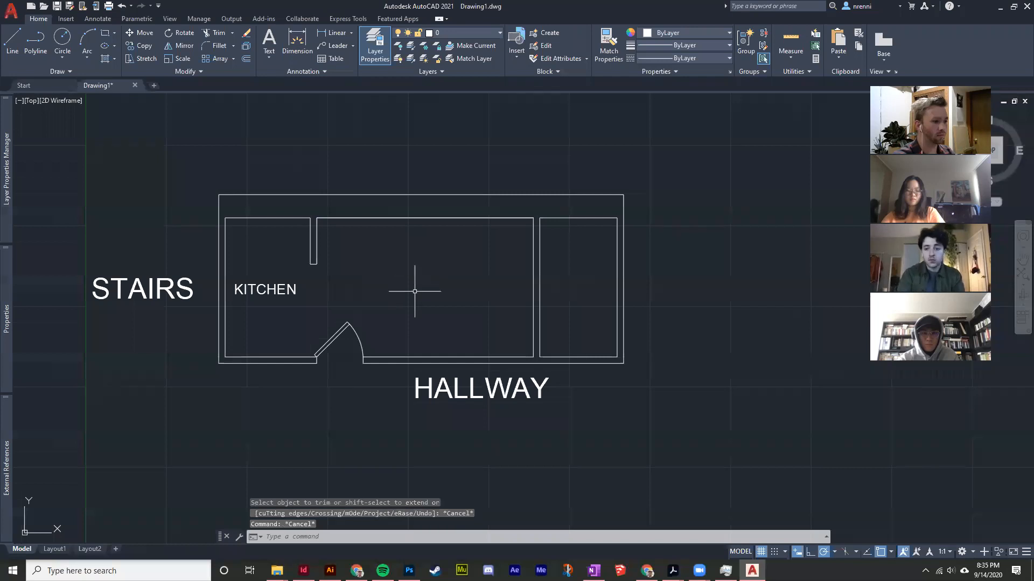
scroll(414, 298, "up", 2)
scroll(443, 330, "down", 2)
left_click(333, 353)
left_click(305, 280)
type("co")
key("Return")
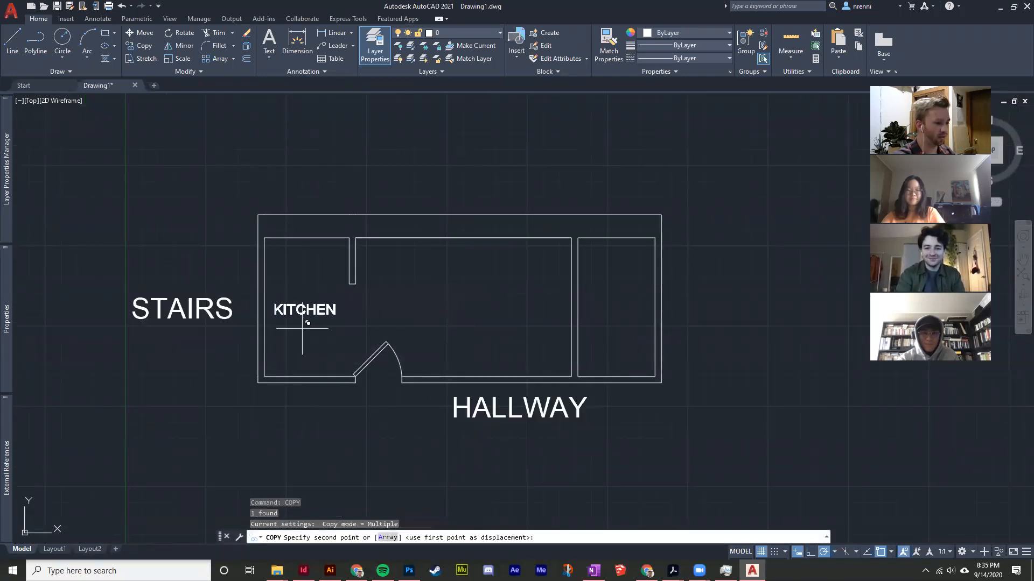
left_click(303, 329)
left_click(614, 289)
key("Escape")
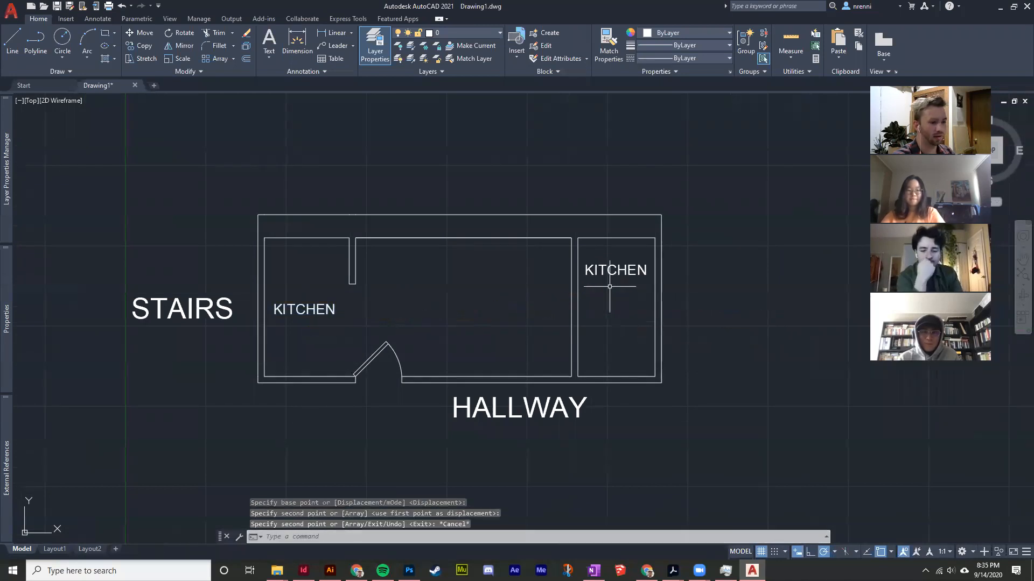
Change the end room's copied label text to BATHROOM
double_click(612, 269)
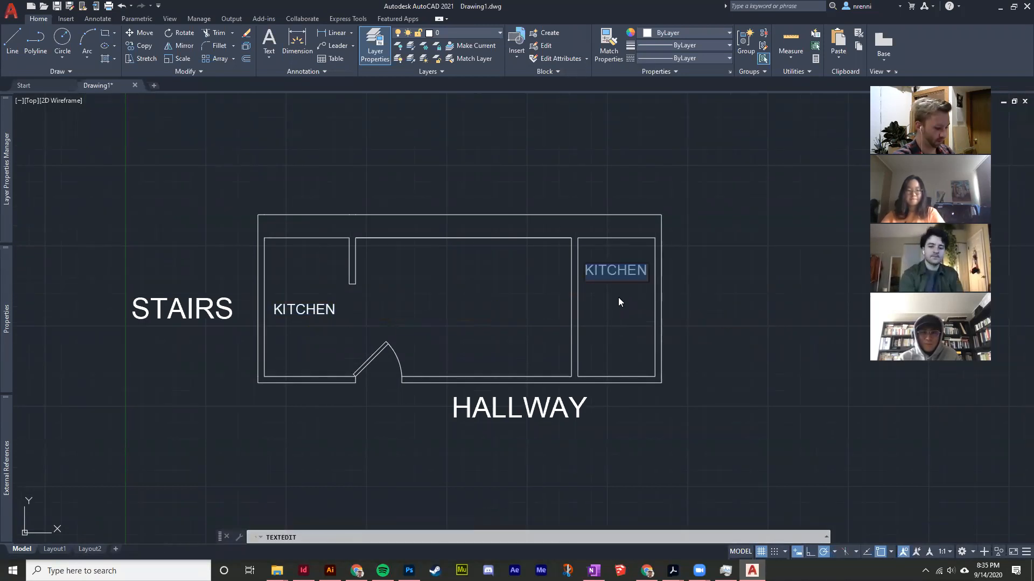
key("Escape")
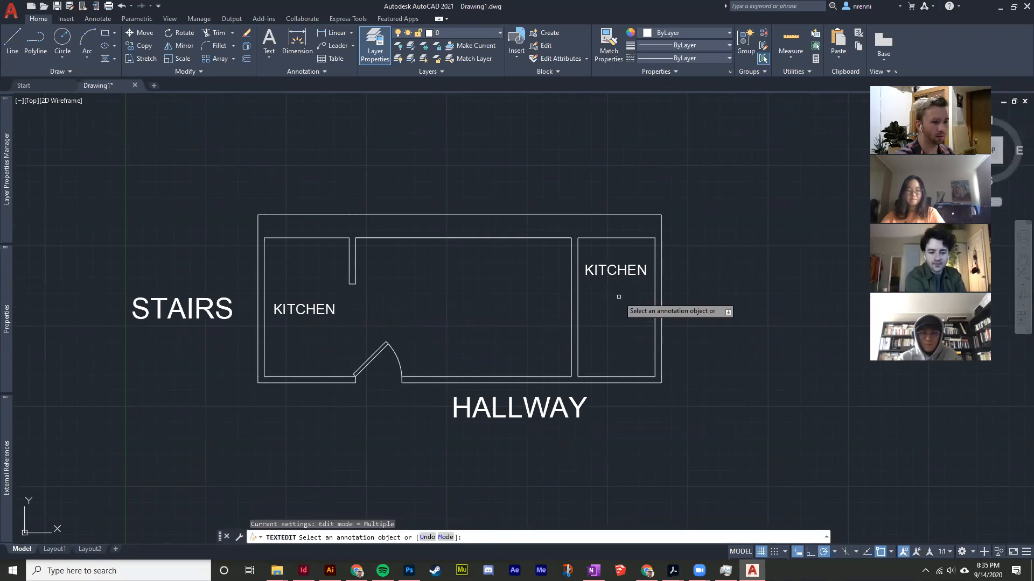
left_click(612, 276)
type("BATHROOM")
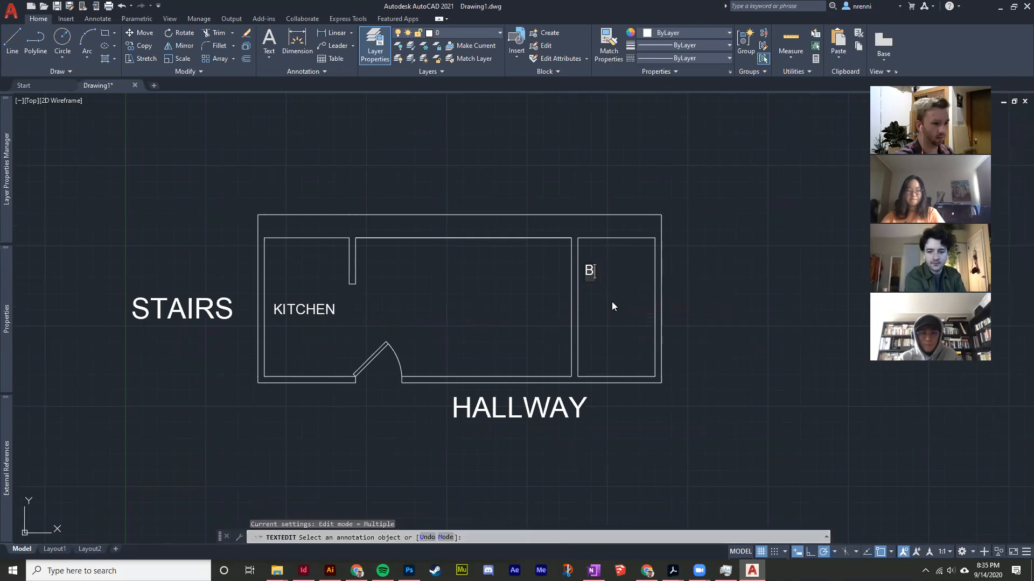
key("Return")
key("Escape")
Copy the BATHROOM label into the large middle room
left_click(618, 299)
left_click(603, 261)
key("ctrl+c")
key("ctrl+v")
left_click(433, 299)
key("Escape")
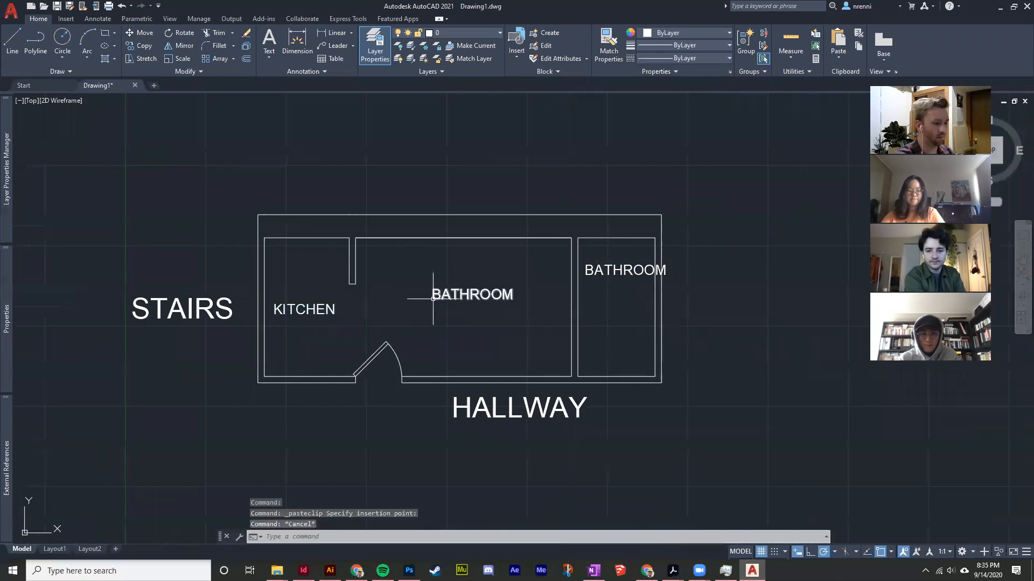
Change the middle room's label text to LIVING ROOM
double_click(438, 307)
type("LIVING ROOM")
key("Return")
key("Escape")
Place a copy of the hallway door and its swing arc in the empty space below the floor plan
mouse_move(440, 320)
middle_mouse_down()
mouse_move(432, 310)
mouse_move(439, 325)
middle_mouse_up()
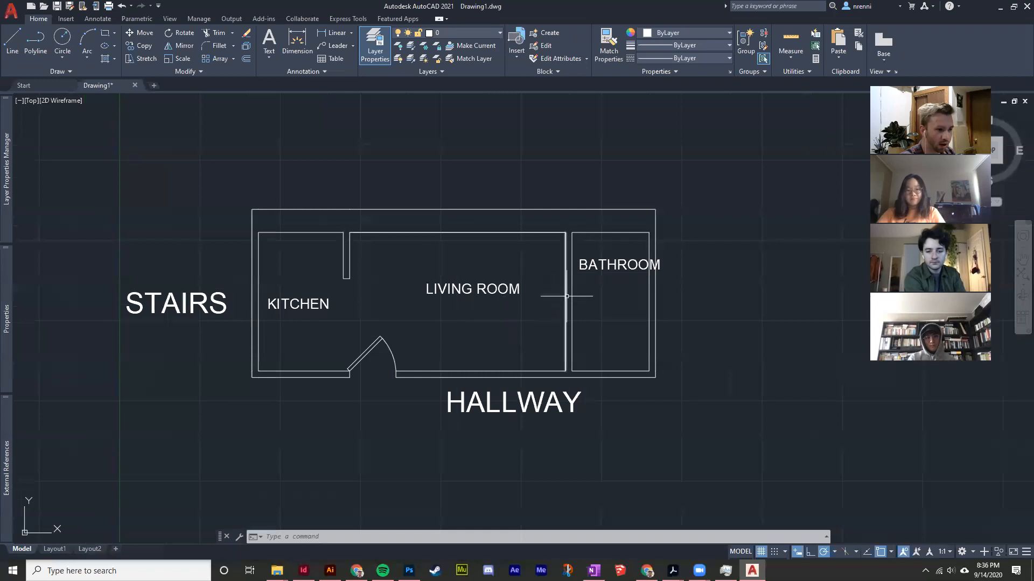
scroll(569, 295, "up", 2)
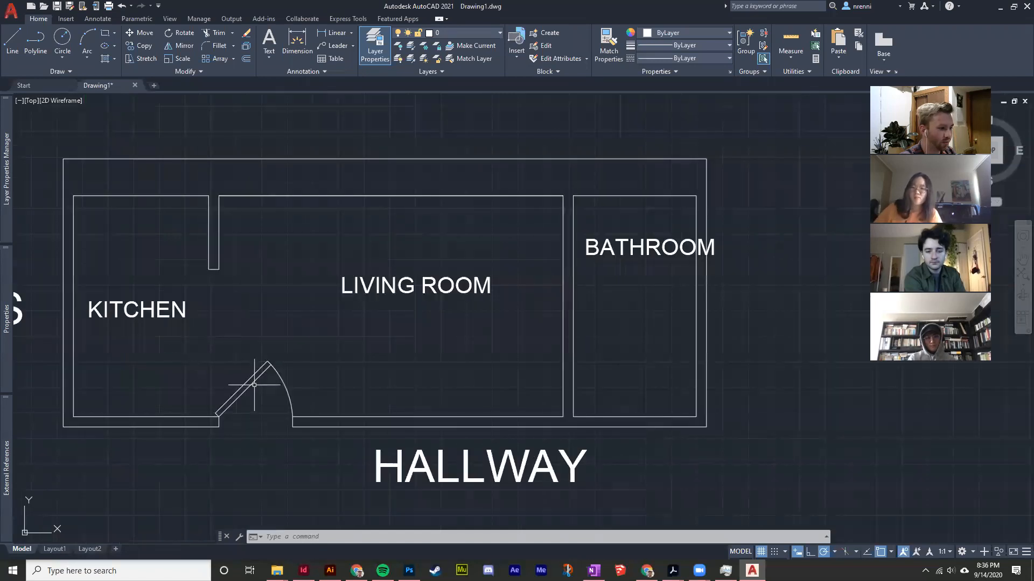
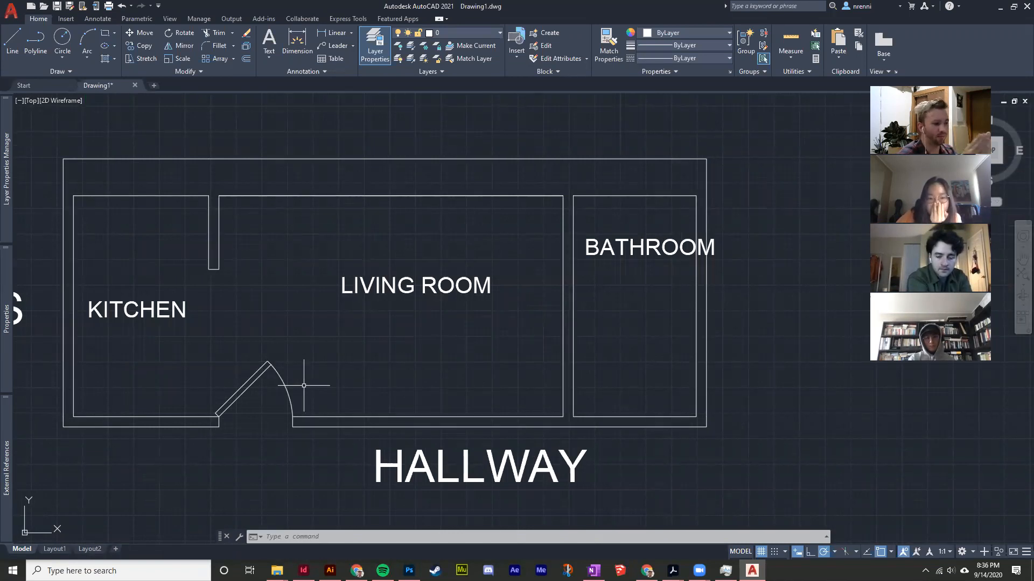
left_click(296, 383)
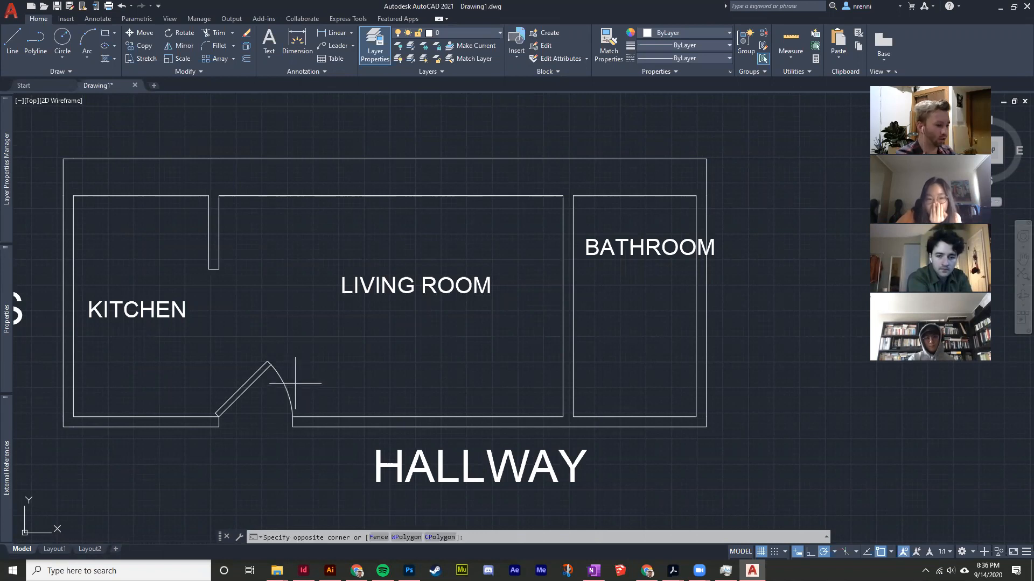
left_click(215, 345)
scroll(234, 328, "down", 3)
key("ctrl+c")
key("ctrl+v")
middle_click_drag(238, 323, 240, 298)
left_click(266, 432)
scroll(273, 431, "up", 4)
scroll(279, 409, "down", 2)
middle_click_drag(279, 409, 283, 435)
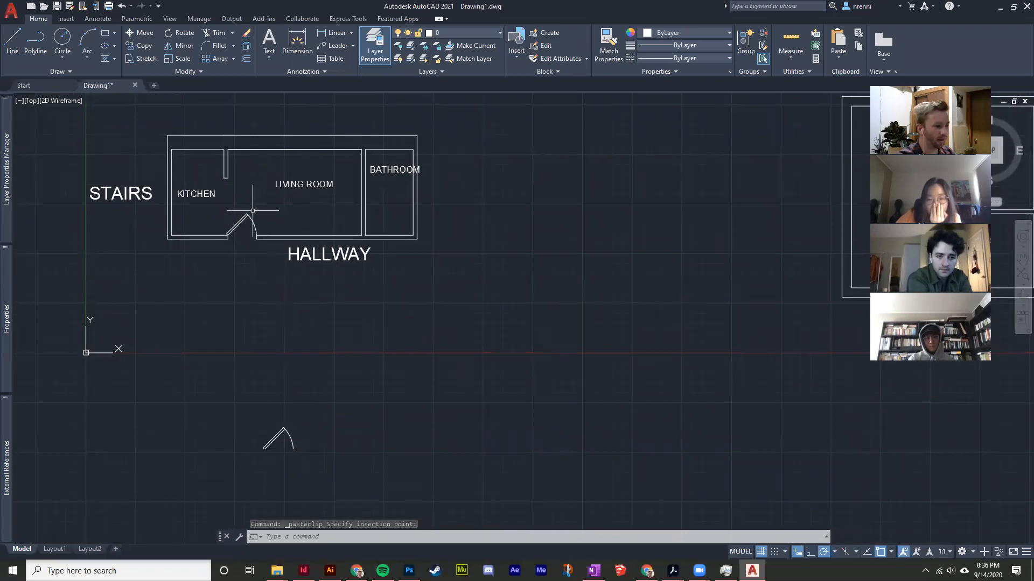
Convert the hallway door leaf and swing arc into a block named 3' DOOR
scroll(252, 210, "up", 5)
scroll(291, 301, "down", 2)
left_click(317, 350)
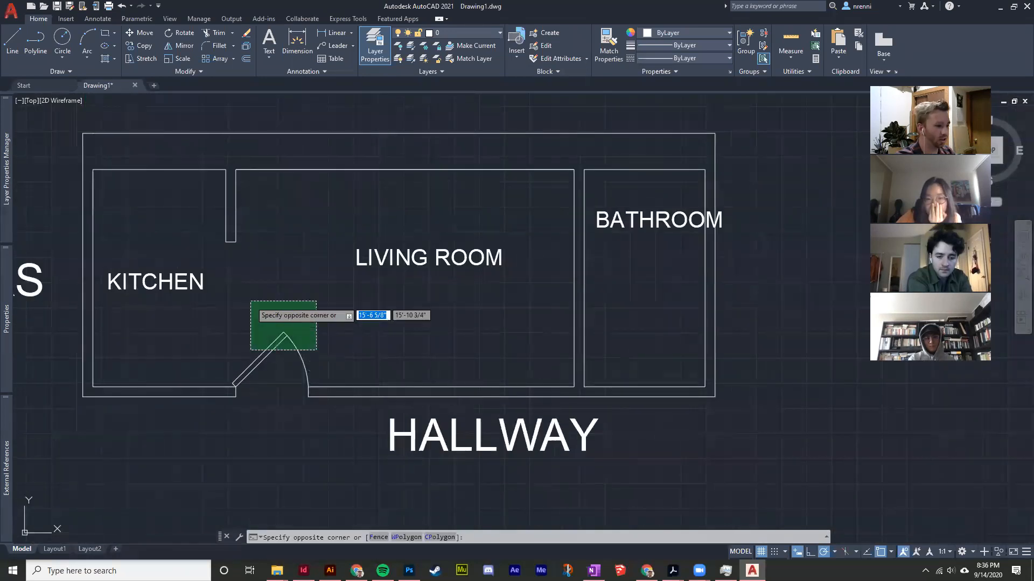
left_click(250, 302)
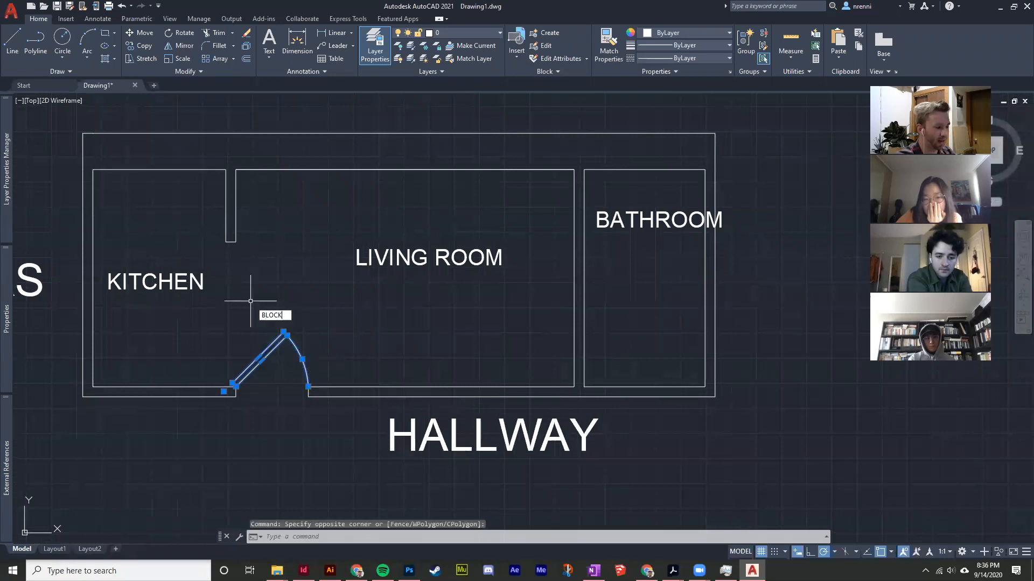
key("Return")
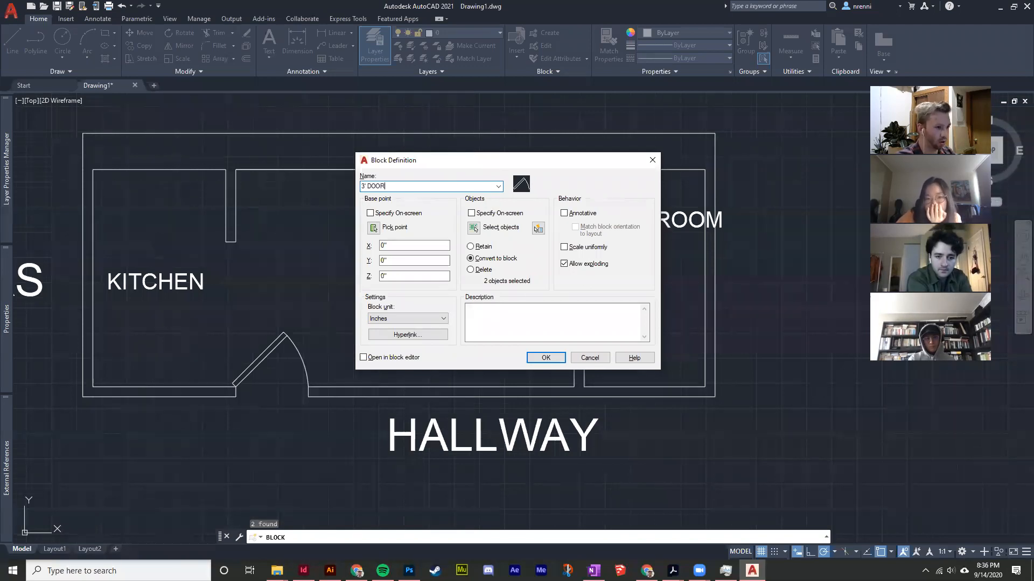
left_click(545, 358)
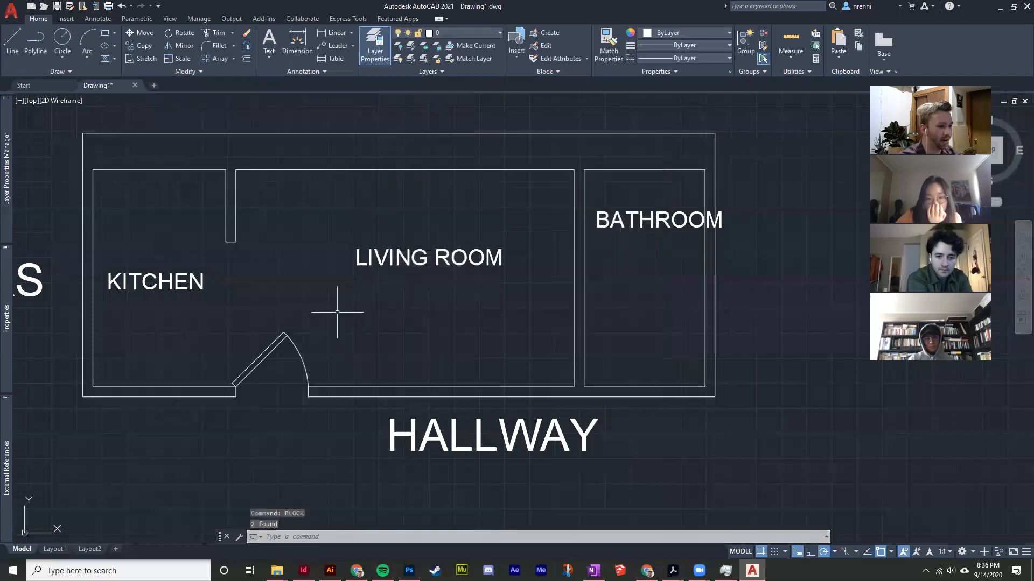
left_click(279, 343)
type("copy")
key("Escape")
key("Escape")
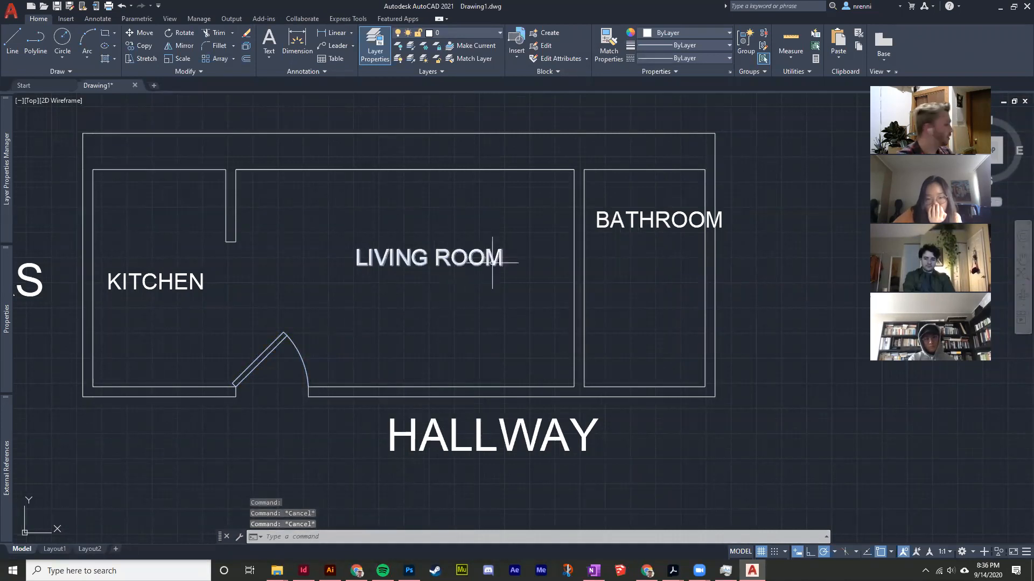
type("l")
key("Return")
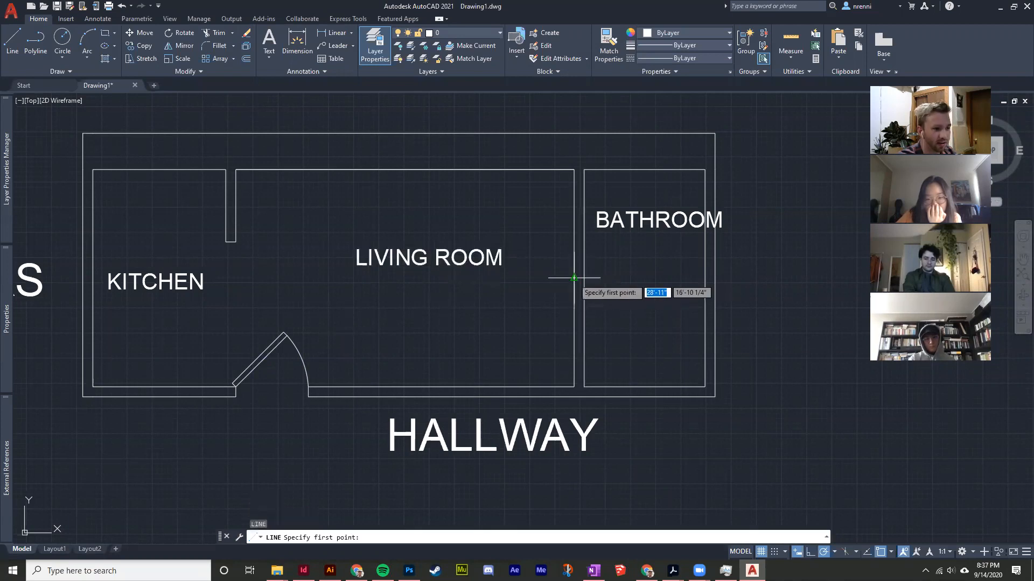
left_click(574, 278)
right_click(547, 253)
left_click(557, 260)
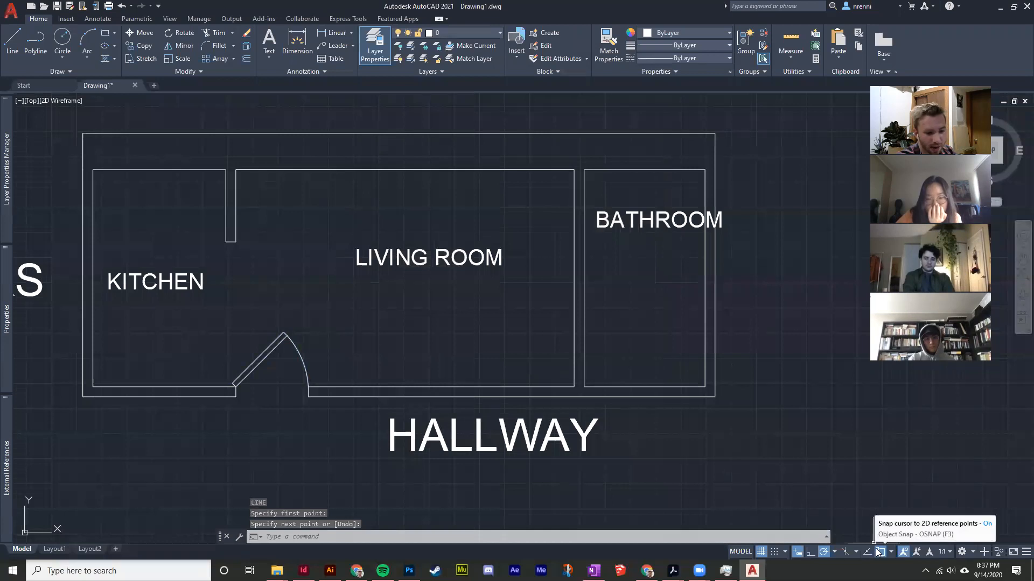
type("l")
key("Return")
key("Escape")
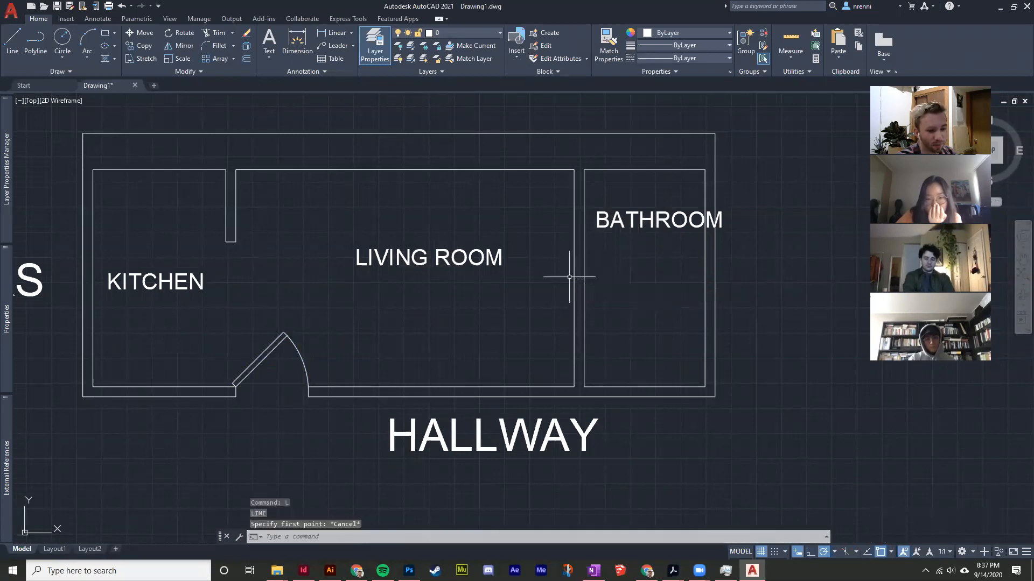
Review the object snap modes and make sure object snapping is on
left_click(890, 552)
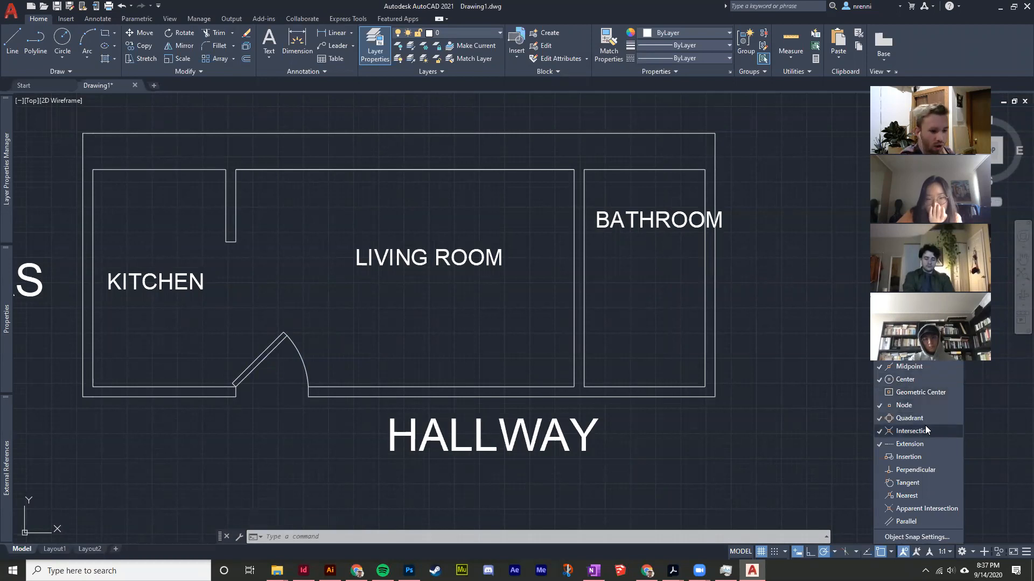
left_click(915, 405)
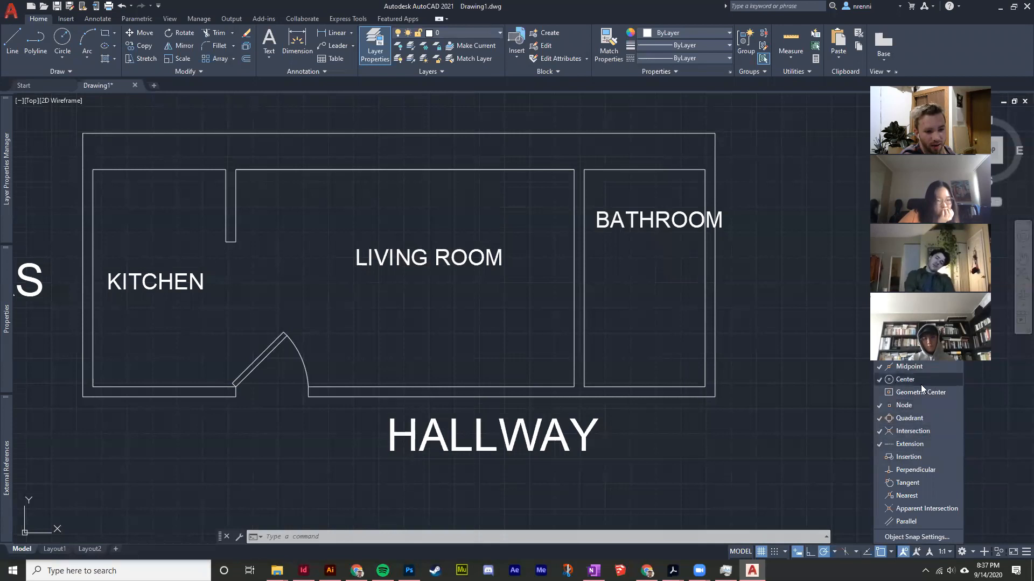
left_click(758, 344)
type("line")
key("Return")
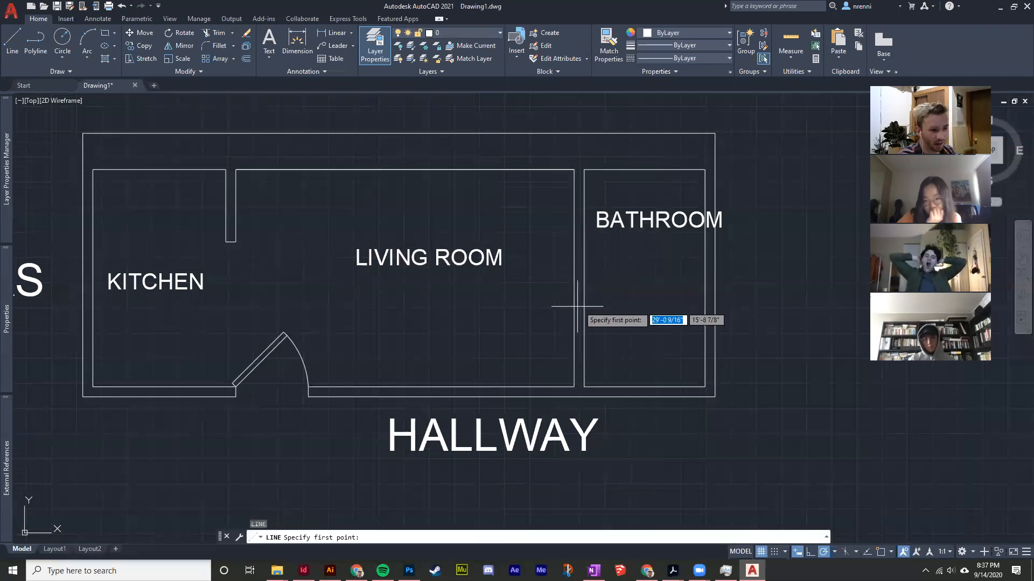
key("Escape")
left_click(882, 553)
Draw a short line across the bathroom partition between the midpoints of its two faces
type("l")
key("Return")
left_click(574, 278)
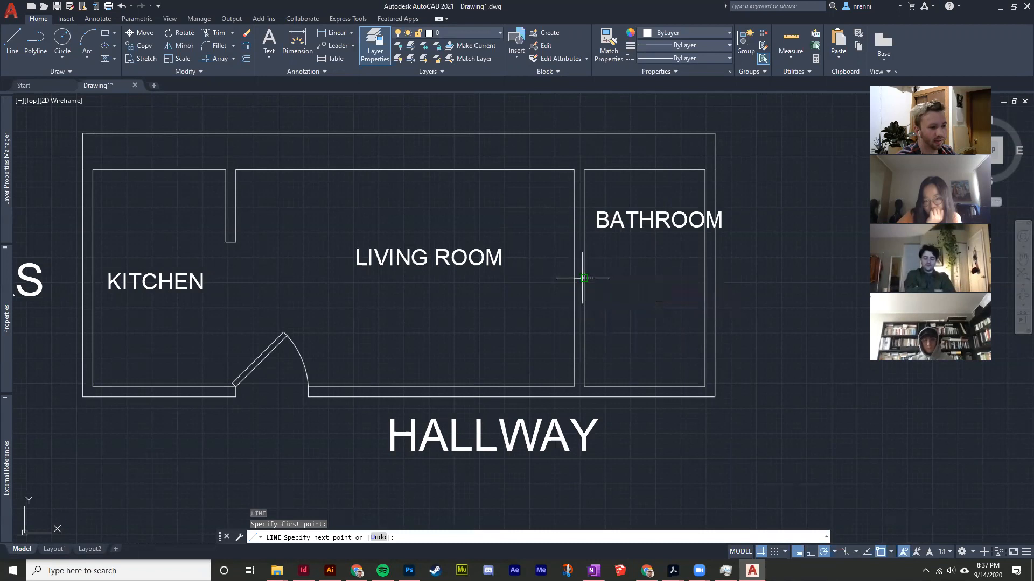
left_click(585, 279)
right_click(584, 278)
left_click(612, 282)
scroll(595, 270, "up", 3)
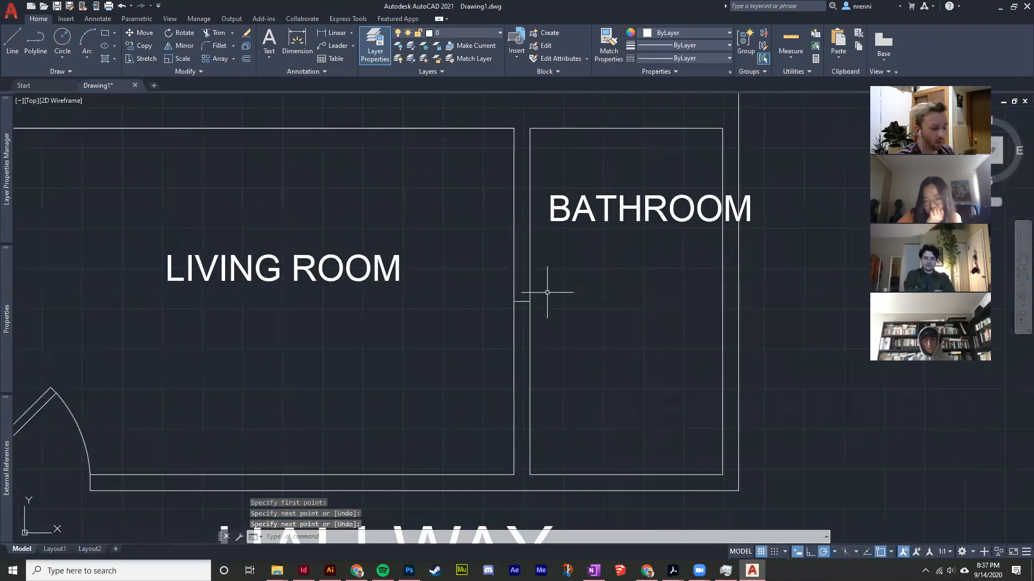
Offset the partition's midpoint line 1.5' to each side to mark the bathroom door opening
key("Return")
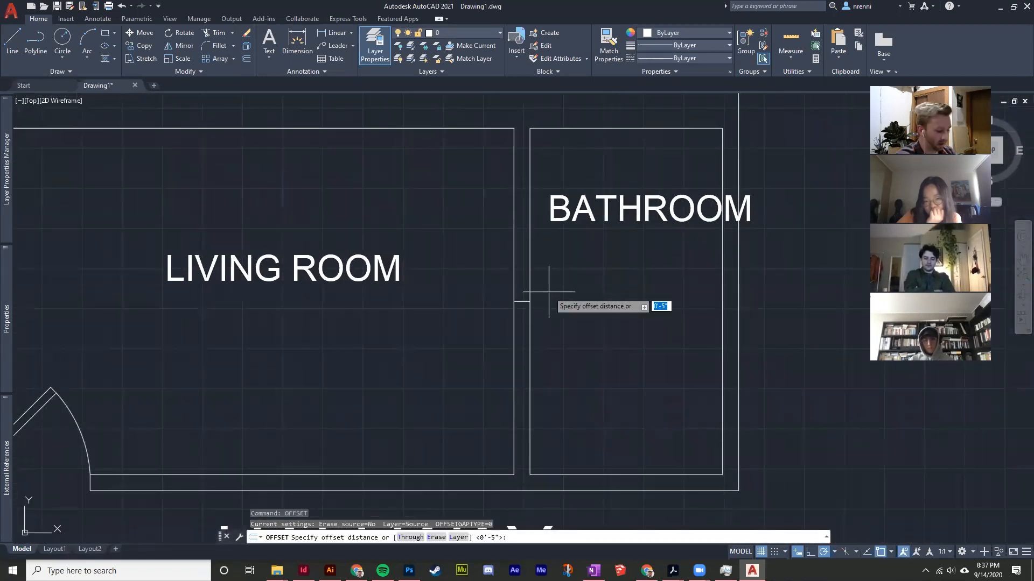
type("1.5'")
key("Return")
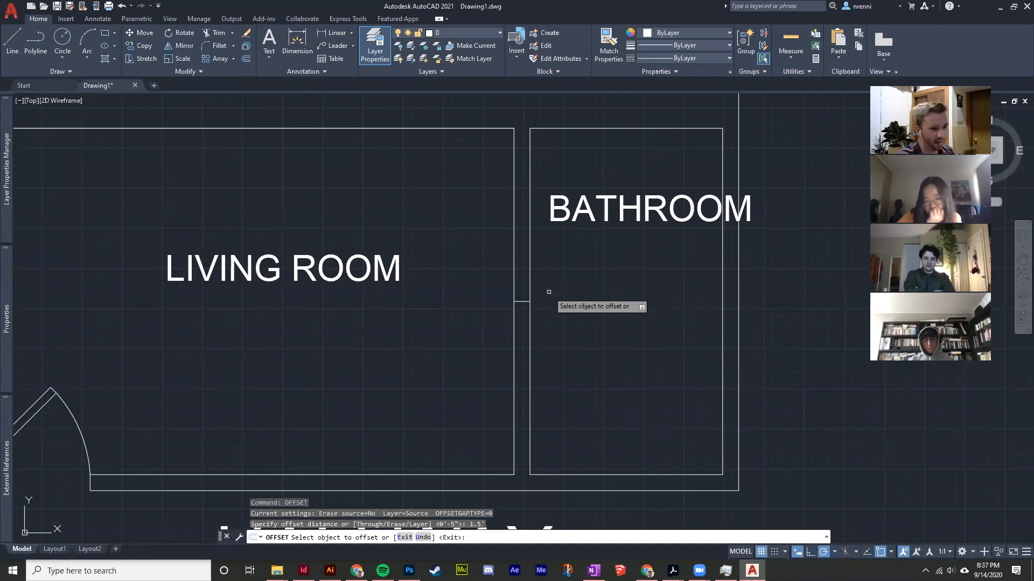
left_click(520, 302)
left_click(532, 261)
left_click(520, 304)
left_click(521, 301)
left_click(521, 300)
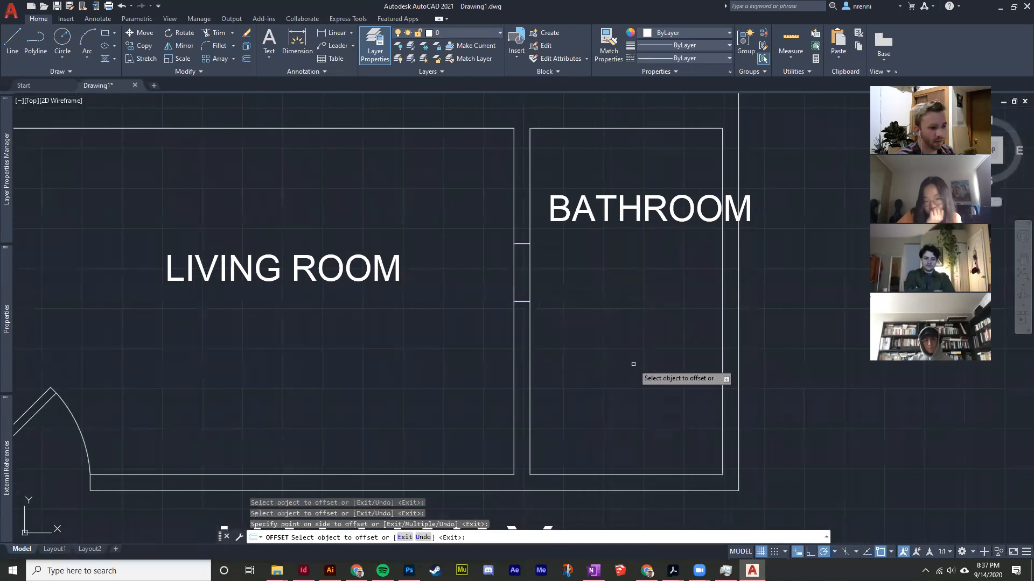
left_click(521, 302)
left_click(521, 302)
left_click(521, 376)
right_click(541, 333)
left_click(554, 341)
Trim the partition faces between the two offset lines and erase the leftover midpoint line to open the bathroom doorway
type("TRI")
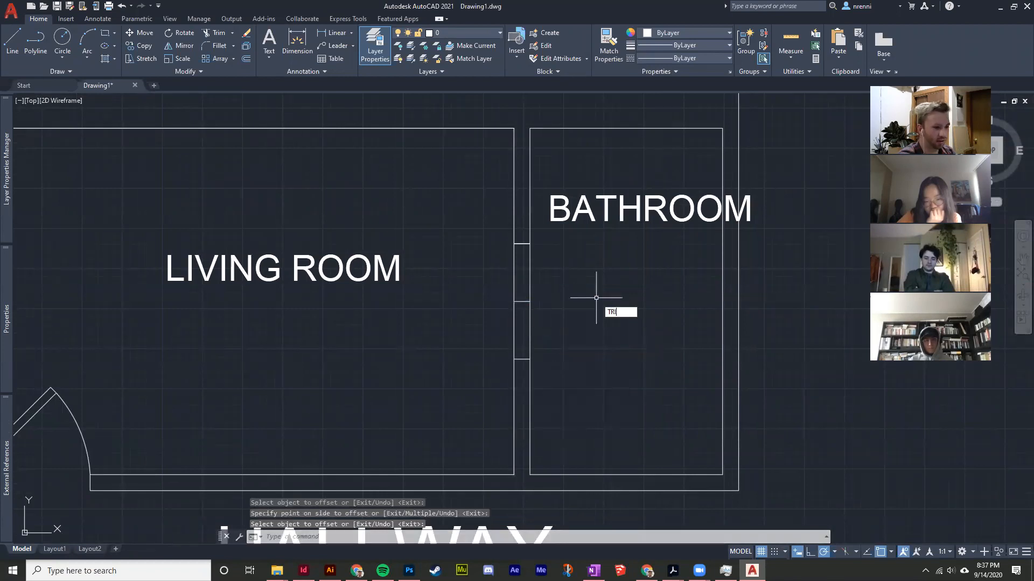
type("M")
key("Return")
left_click_drag(643, 253, 474, 268)
left_click_drag(551, 340, 489, 316)
right_click(475, 285)
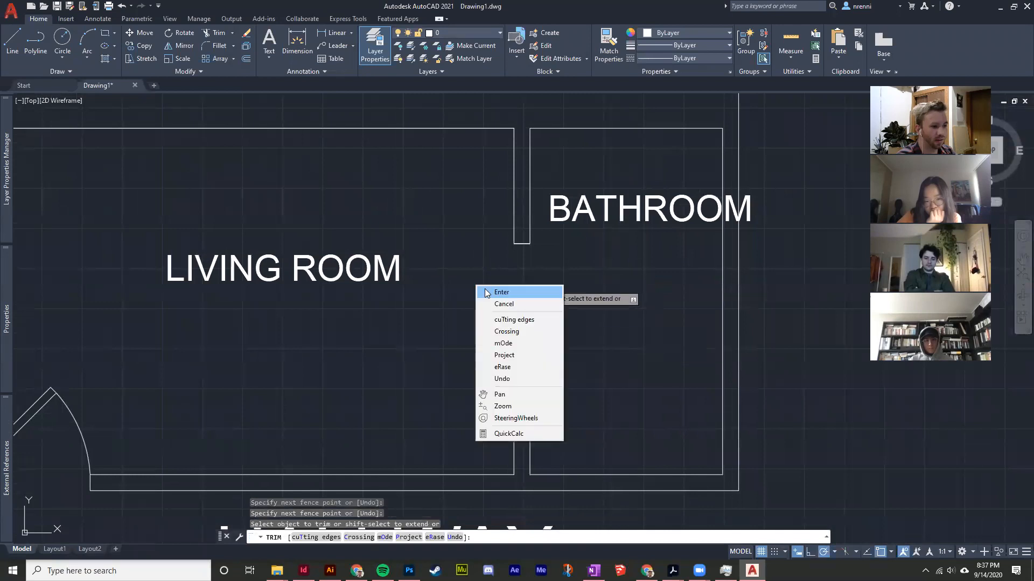
left_click(484, 294)
left_click(487, 294)
left_click(547, 326)
scroll(507, 295, "down", 1)
key("Delete")
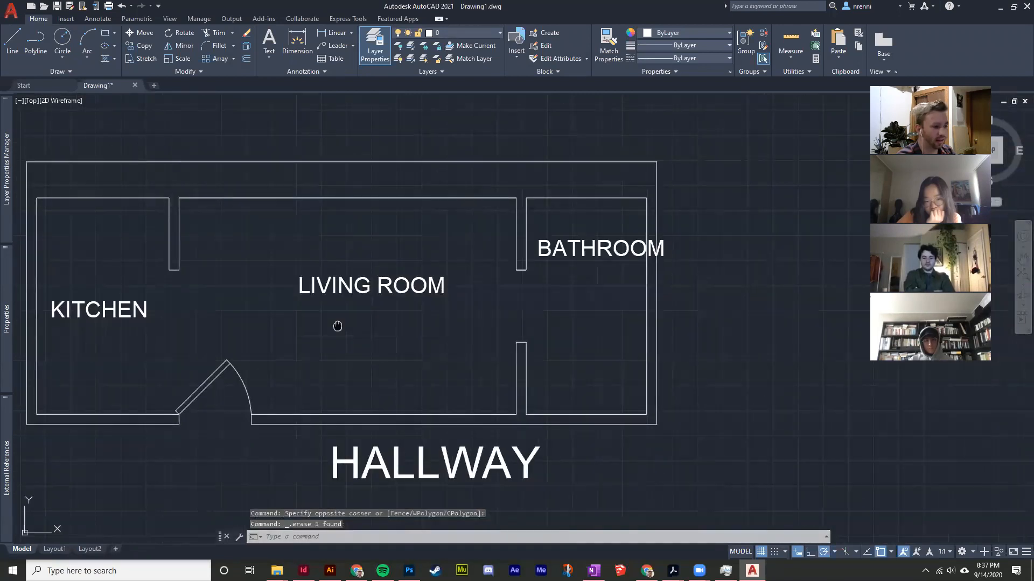
Copy the hallway door block from its hinge corner to the lower jamb of the bathroom doorway
middle_click_drag(338, 326, 386, 331)
left_click(328, 388)
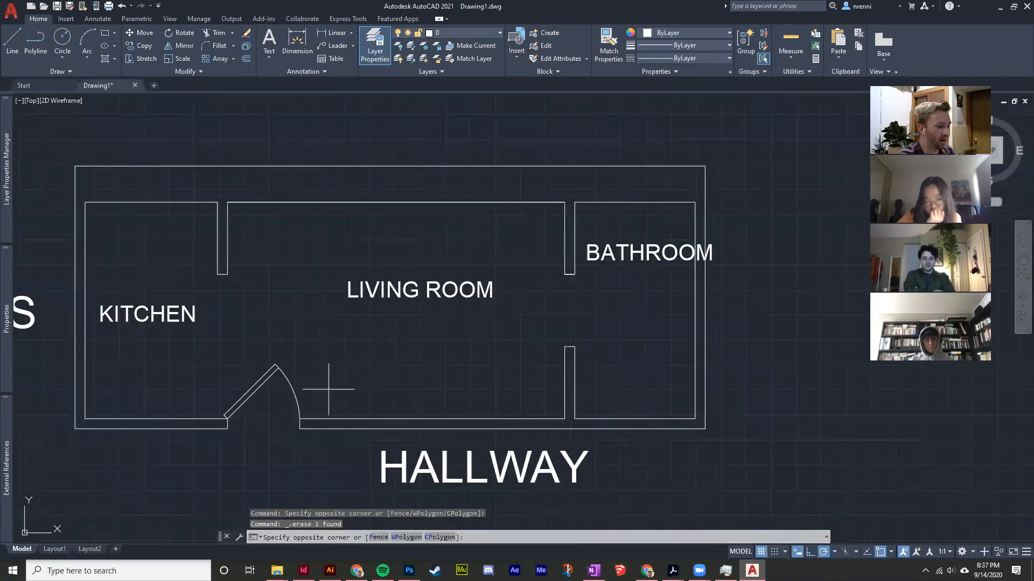
left_click(247, 352)
key("Return")
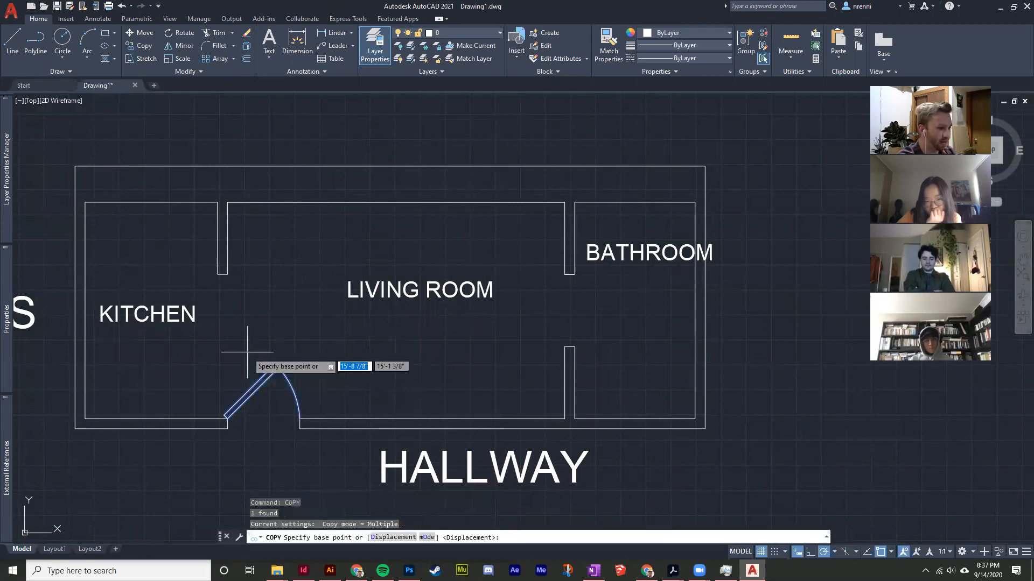
left_click(225, 418)
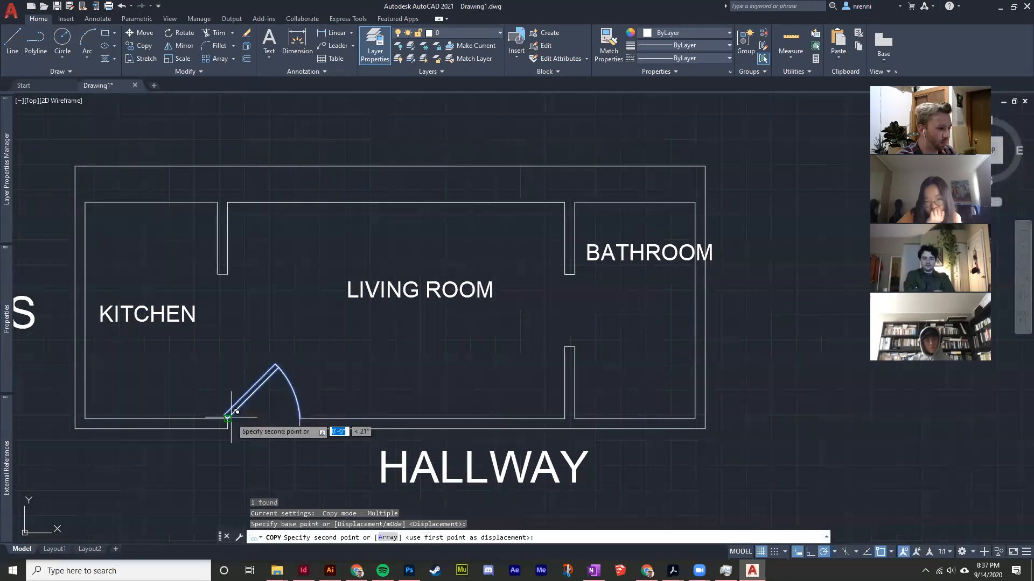
left_click(572, 343)
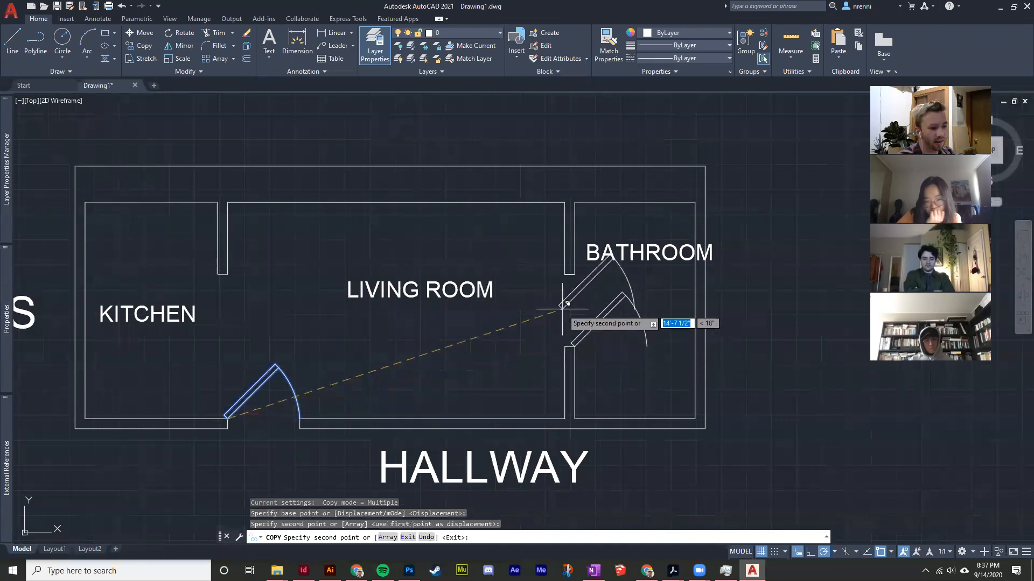
Mirror the bathroom door block across a vertical line through its hinge corner, erasing the source block
key("Escape")
scroll(566, 304, "up", 2)
middle_click_drag(565, 304, 505, 335)
scroll(500, 338, "down", 2)
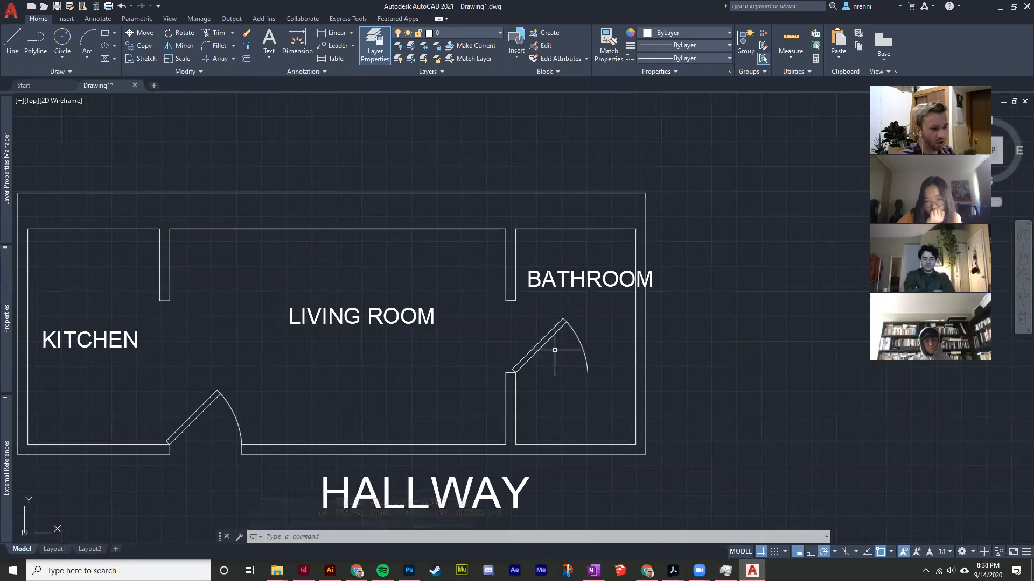
left_click(180, 47)
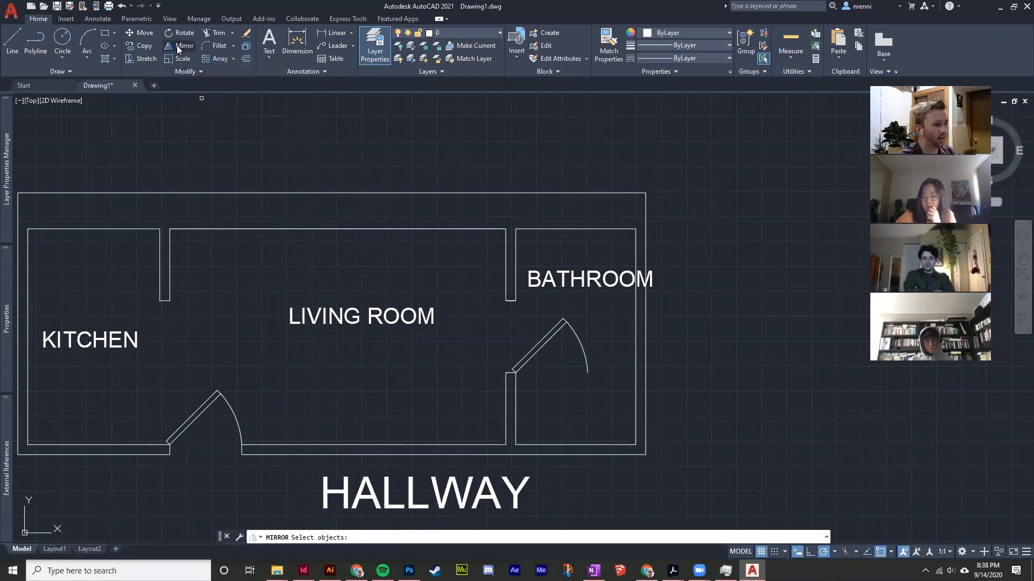
left_click(537, 343)
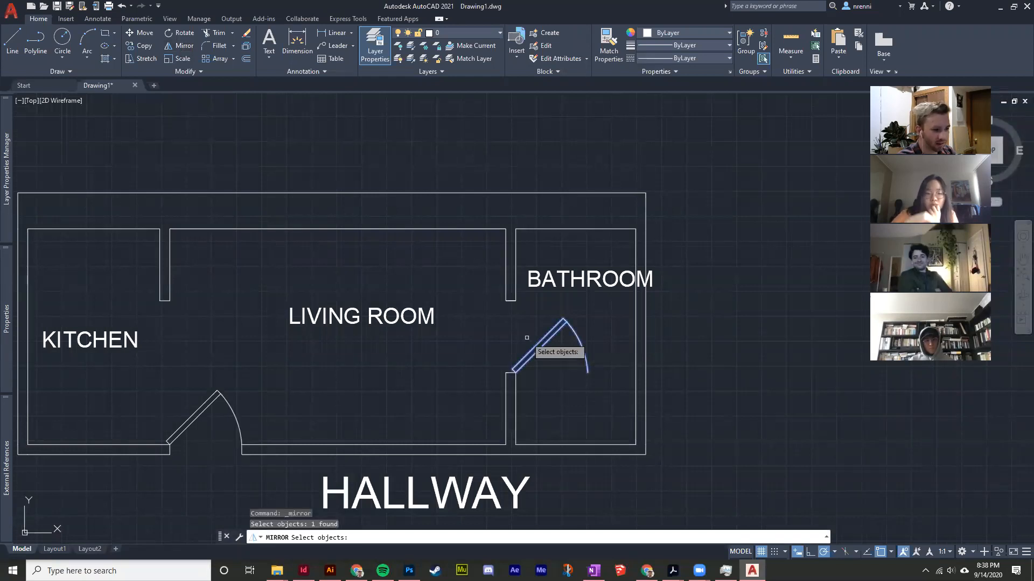
key("Return")
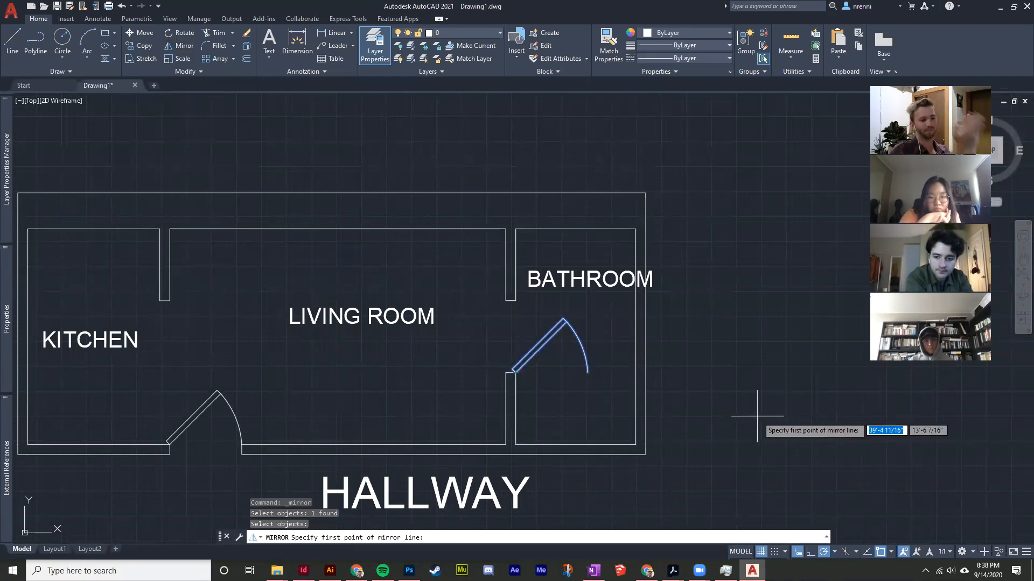
left_click(515, 372)
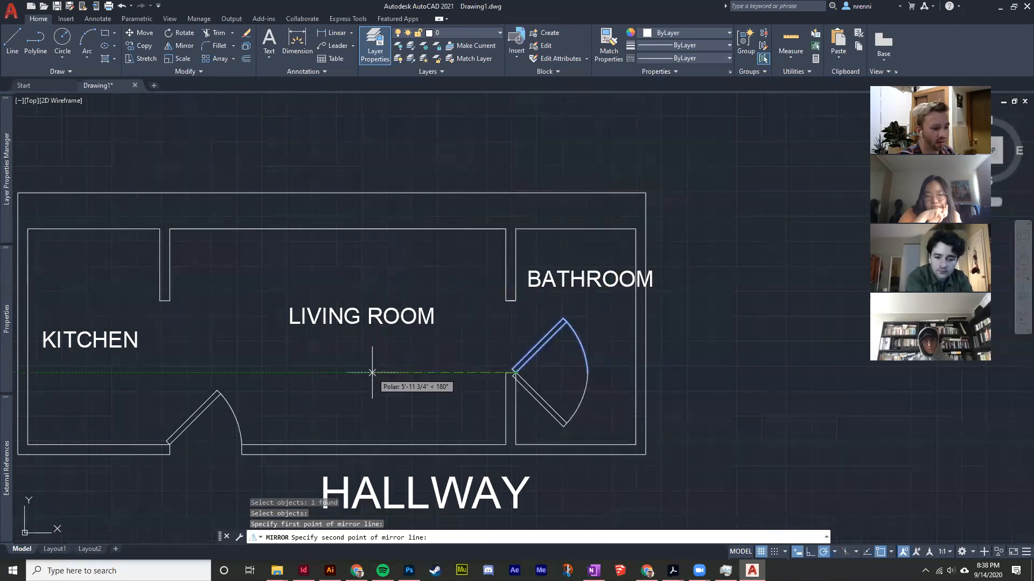
left_click(519, 154)
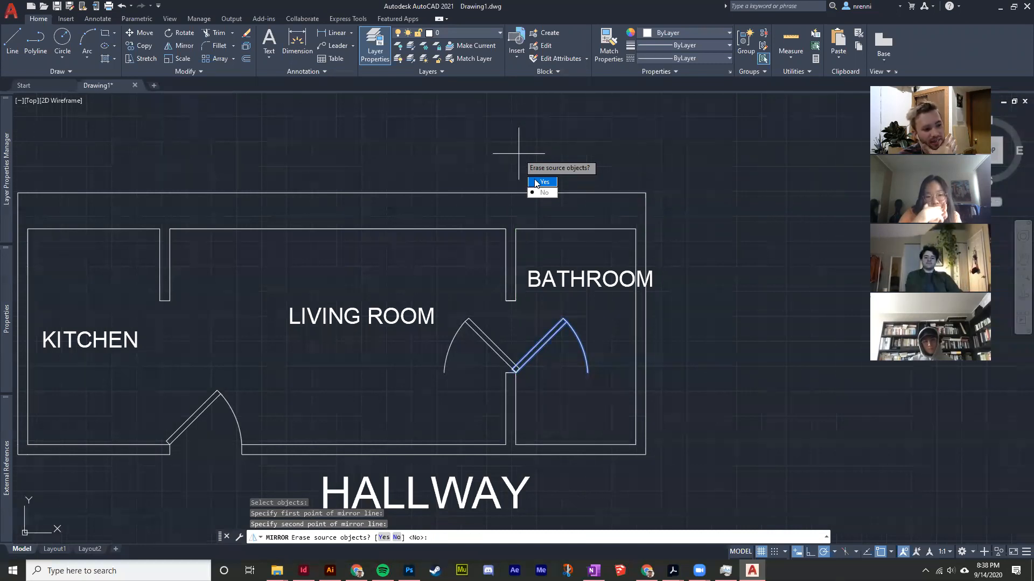
left_click(536, 182)
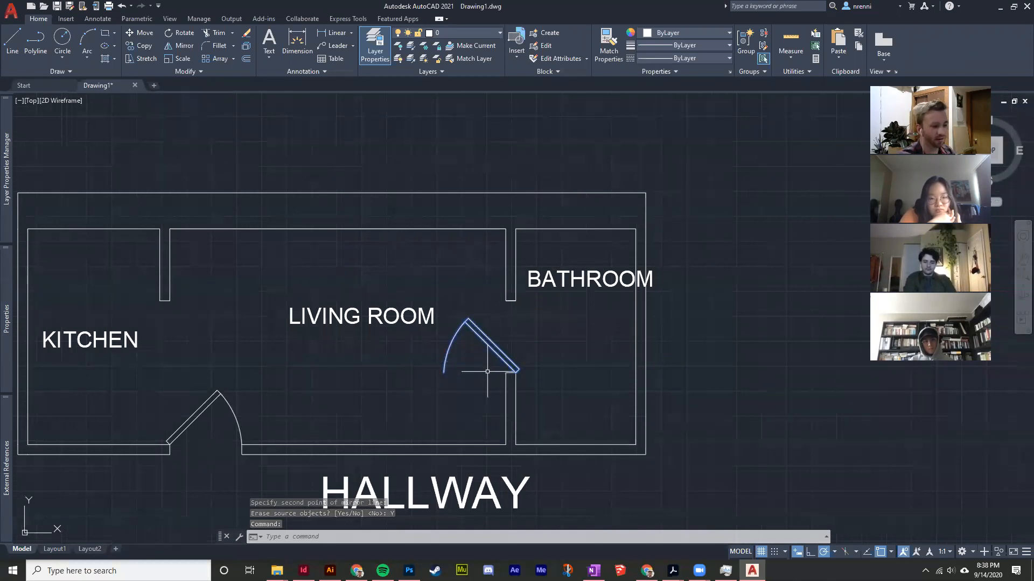
Rotate the mirrored bathroom door about its hinge corner by reference, aligning the free end of its swing arc with the upper jamb
left_click(487, 372)
type("ro")
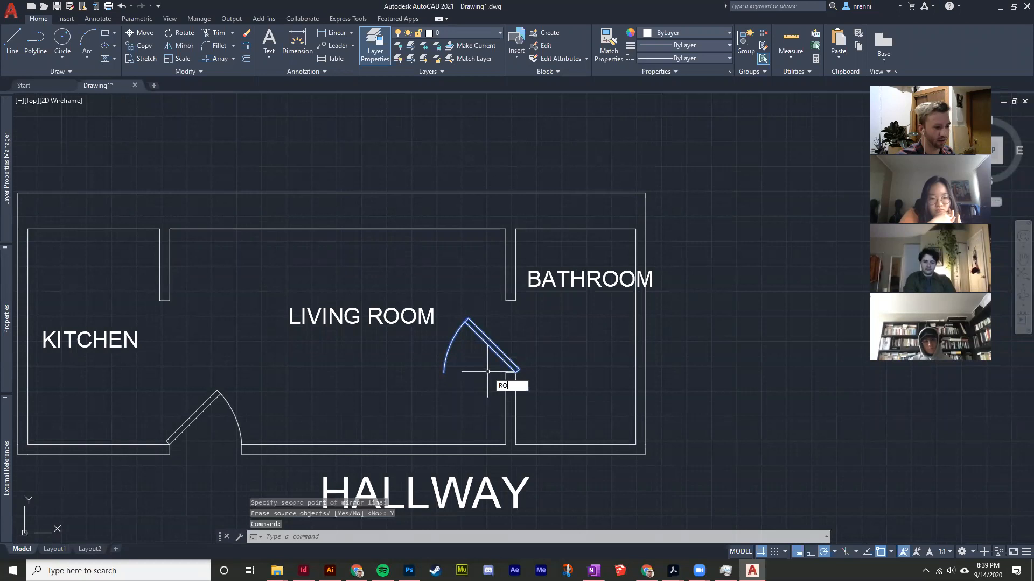
key("Return")
left_click(516, 372)
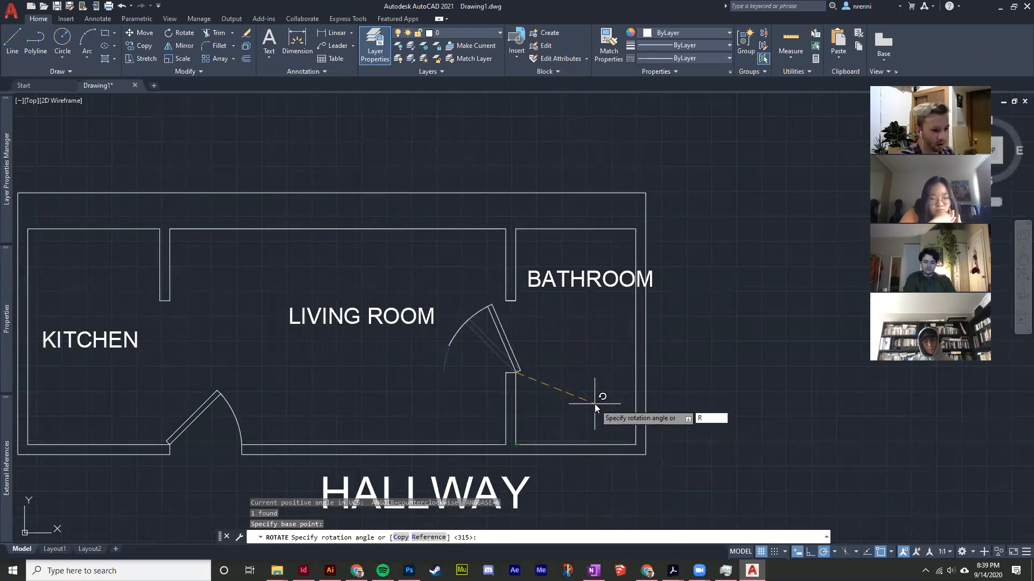
key("Return")
scroll(515, 371, "up", 4)
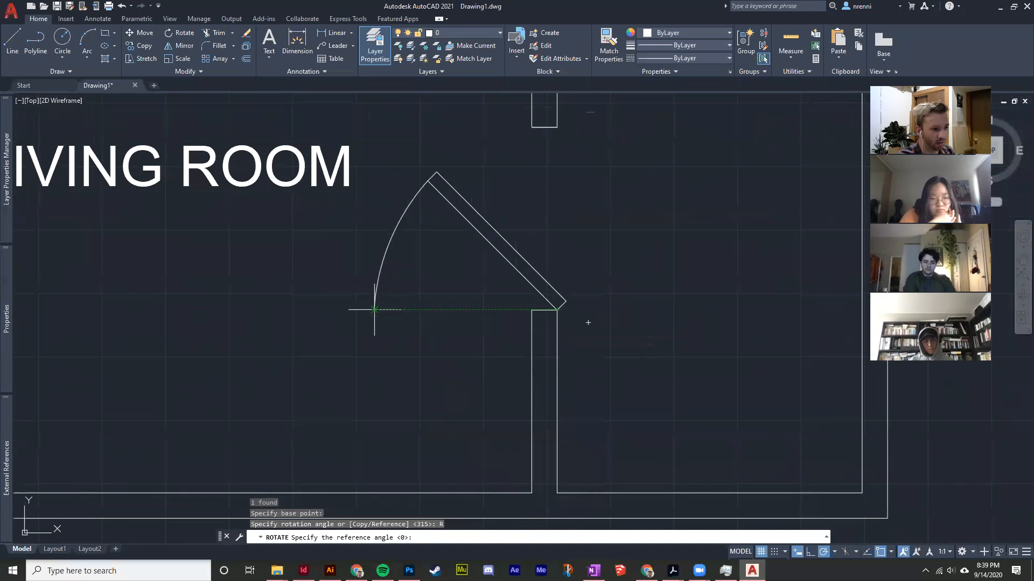
left_click(557, 310)
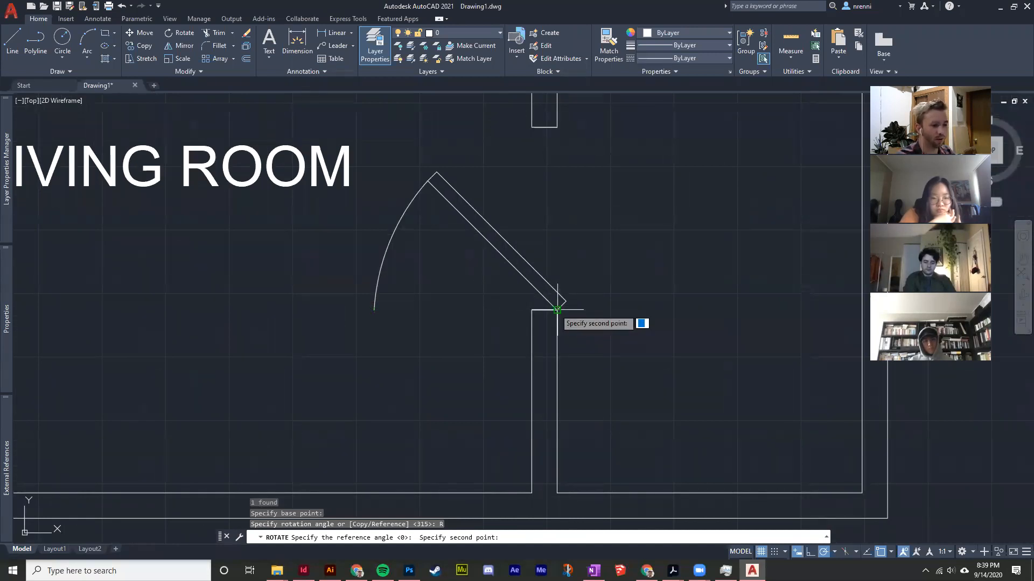
left_click(374, 310)
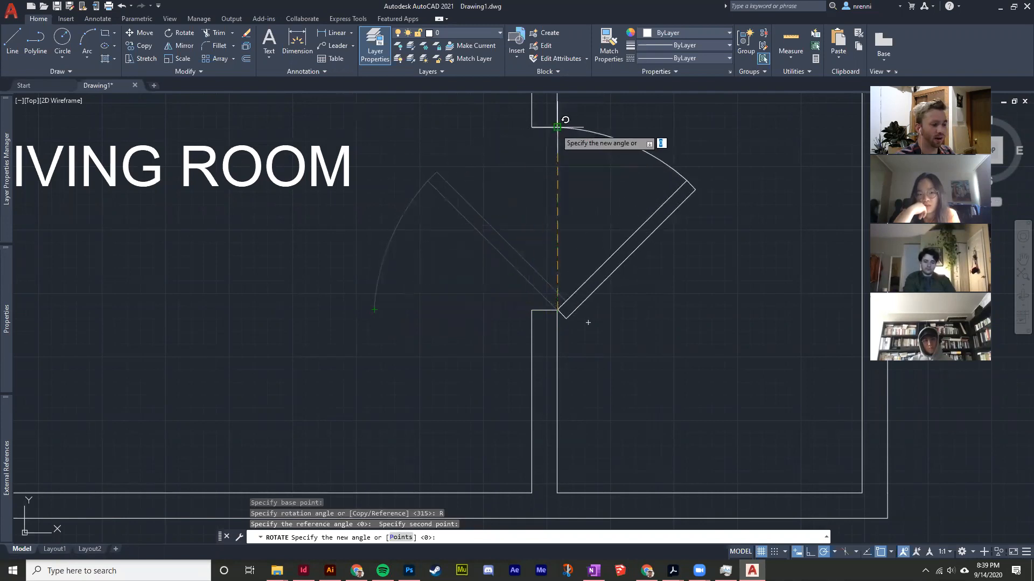
left_click(603, 162)
scroll(557, 281, "down", 5)
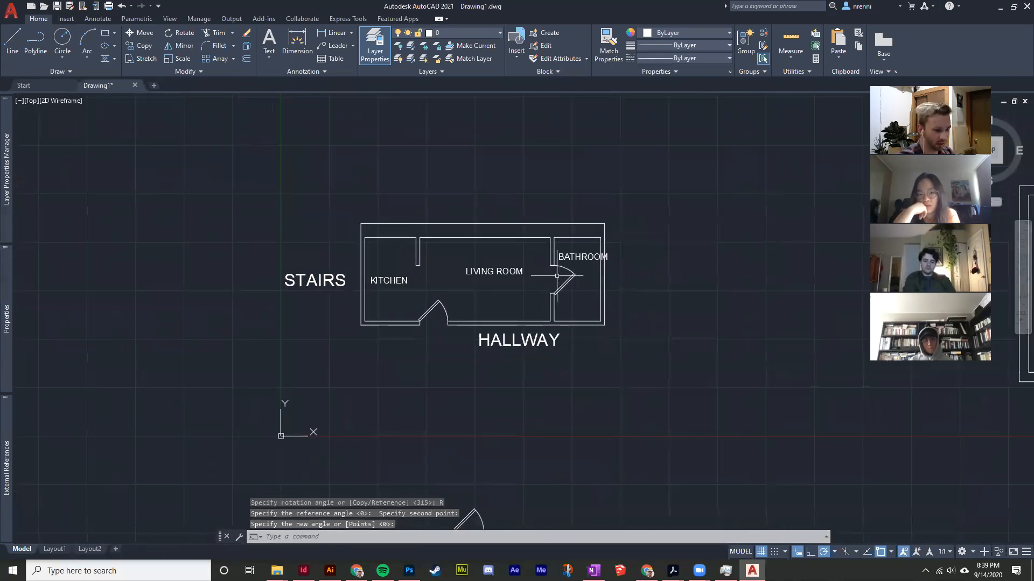
scroll(558, 275, "up", 2)
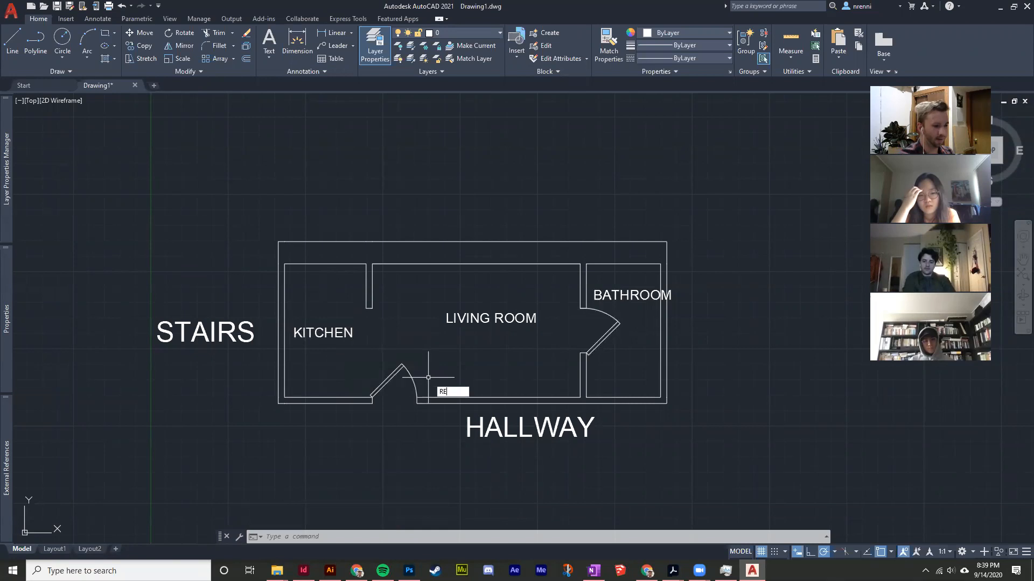
type("ESK")
key("Return")
type("DES")
key("Return")
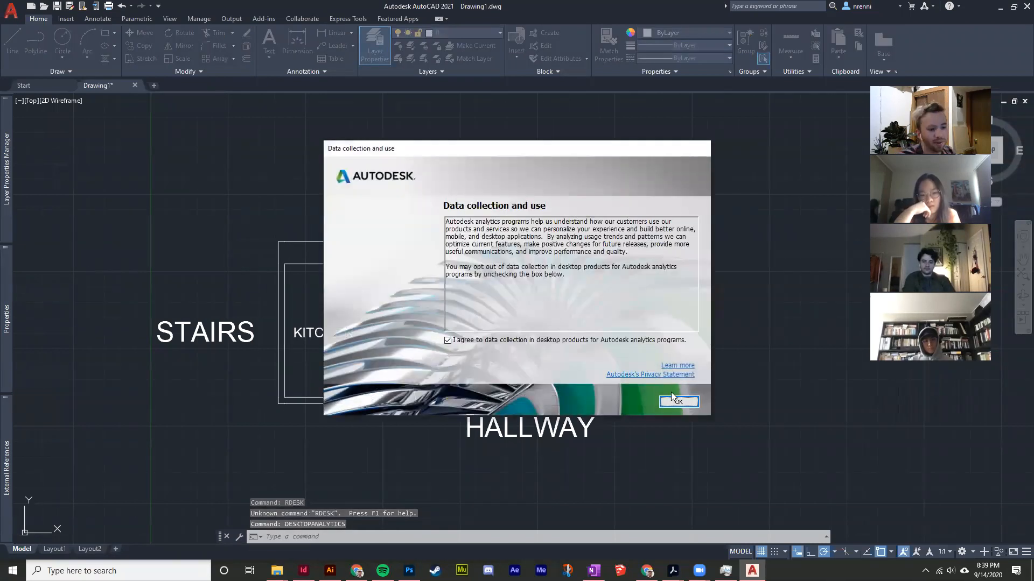
left_click(680, 403)
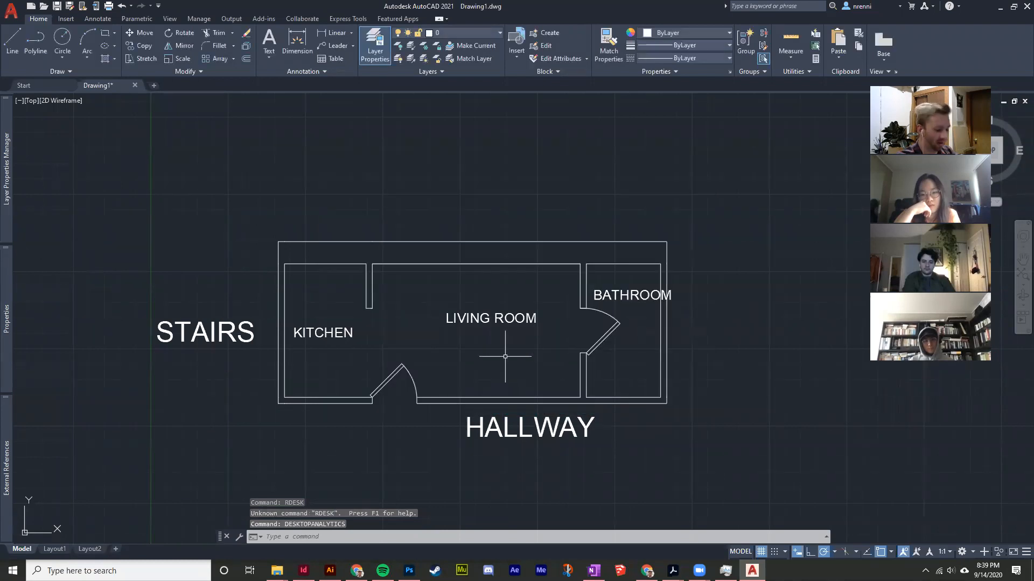
Draw a wide horizontal rectangle in the living room, just above the hallway wall and below the room label
type("REC")
key("Return")
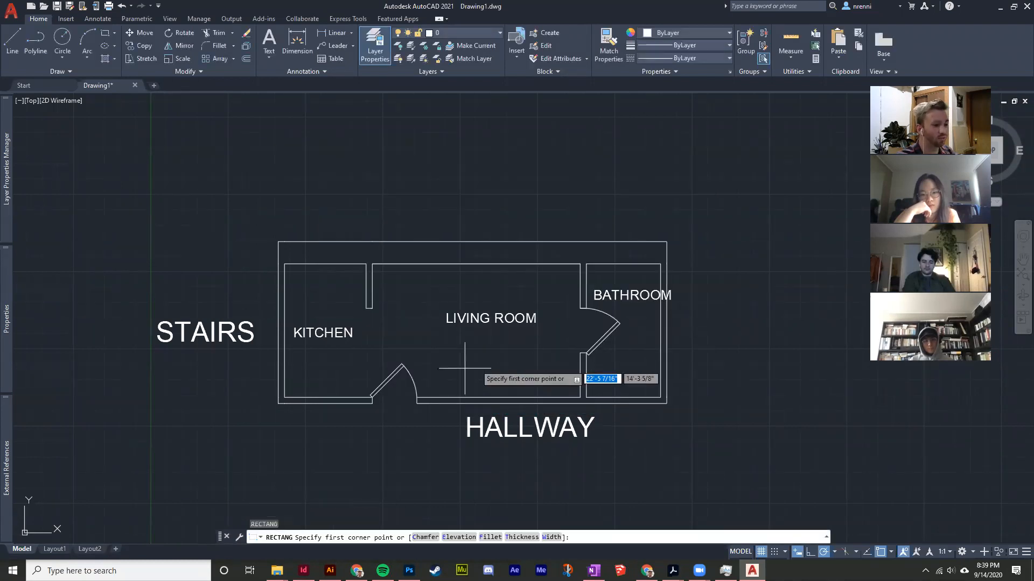
scroll(453, 376, "up", 3)
left_click(439, 411)
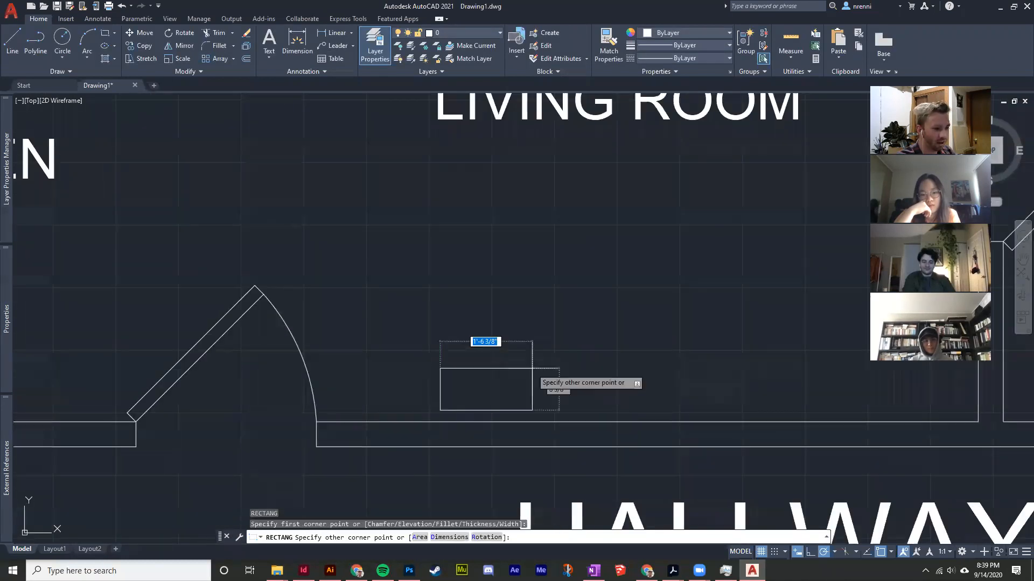
scroll(538, 358, "down", 3)
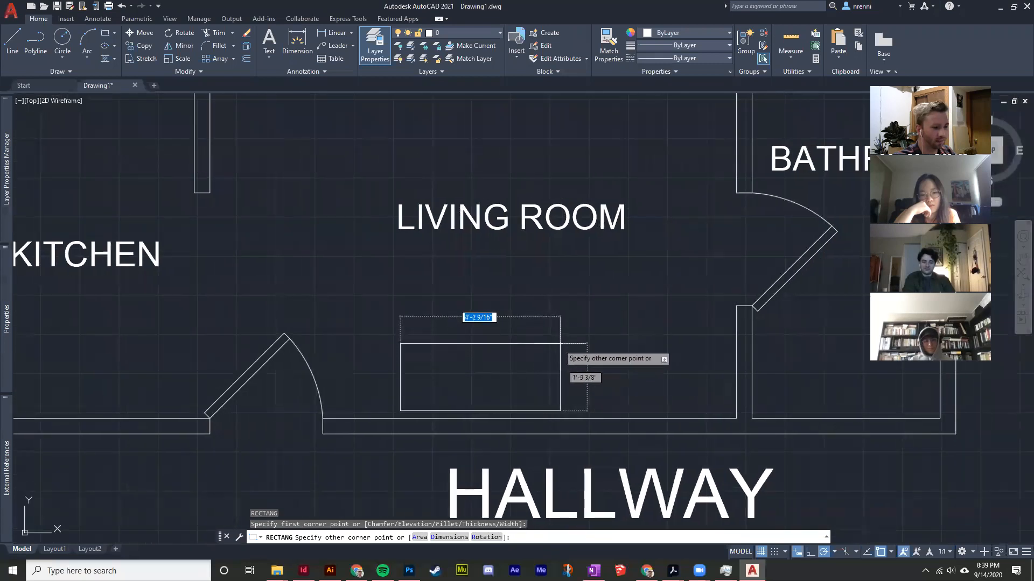
left_click(593, 328)
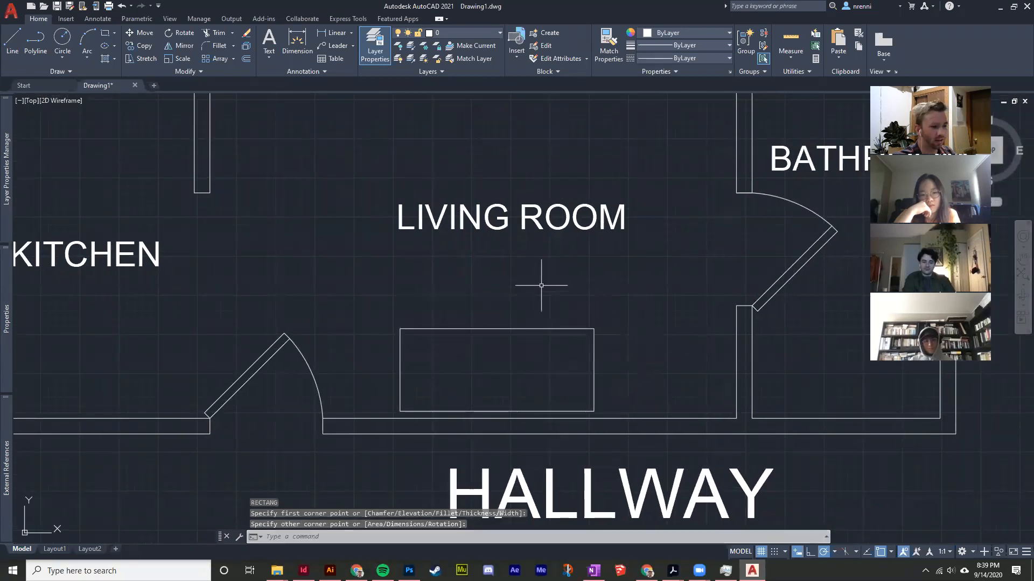
key("Escape")
key("Escape")
middle_click_drag(504, 287, 485, 320)
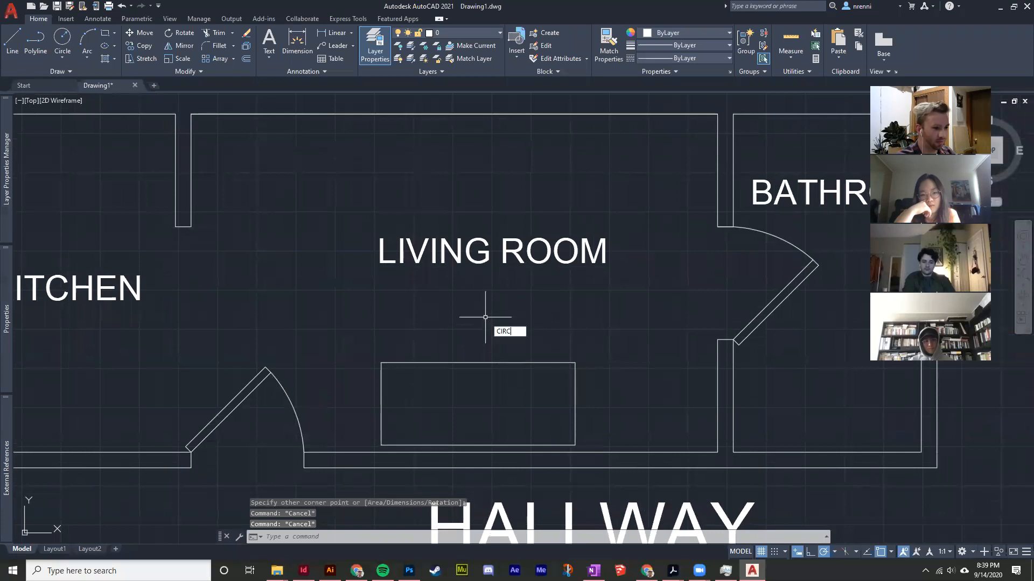
Draw a small circle overlapping the upper edge of the living room rectangle near its left end
key("Return")
left_click(434, 353)
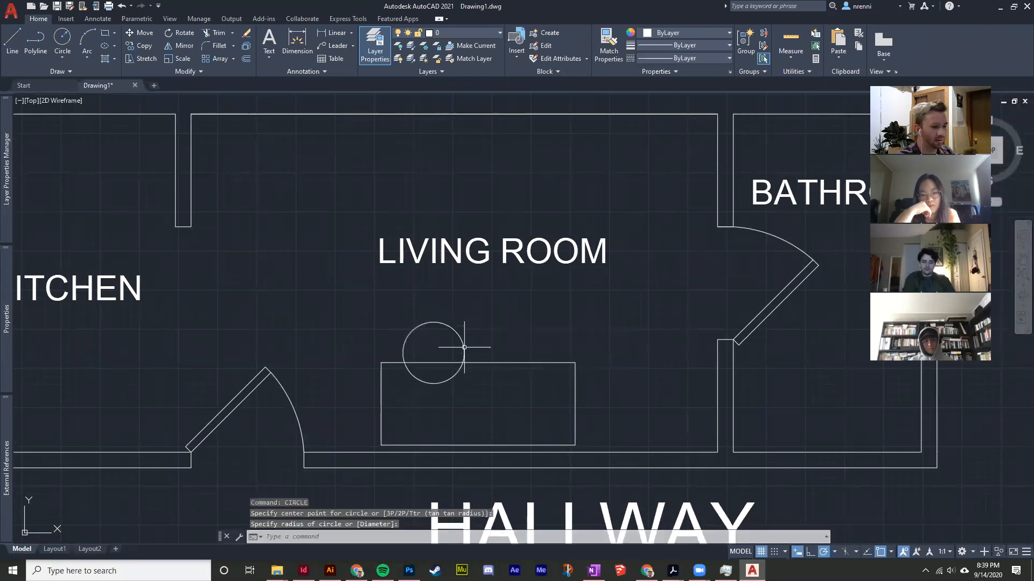
left_click(464, 347)
key("Escape")
key("Escape")
scroll(462, 287, "down", 2)
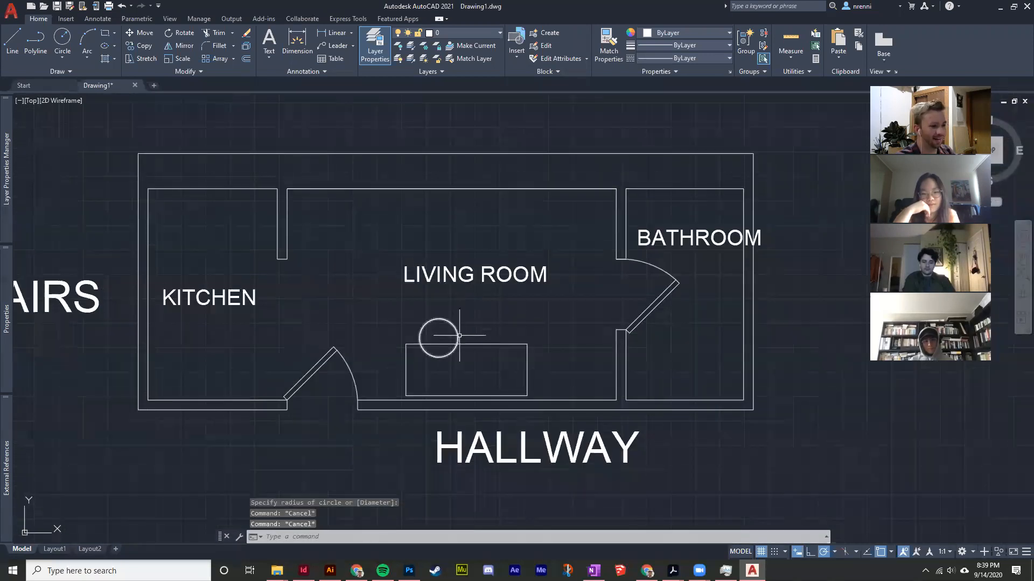
type("CIRC")
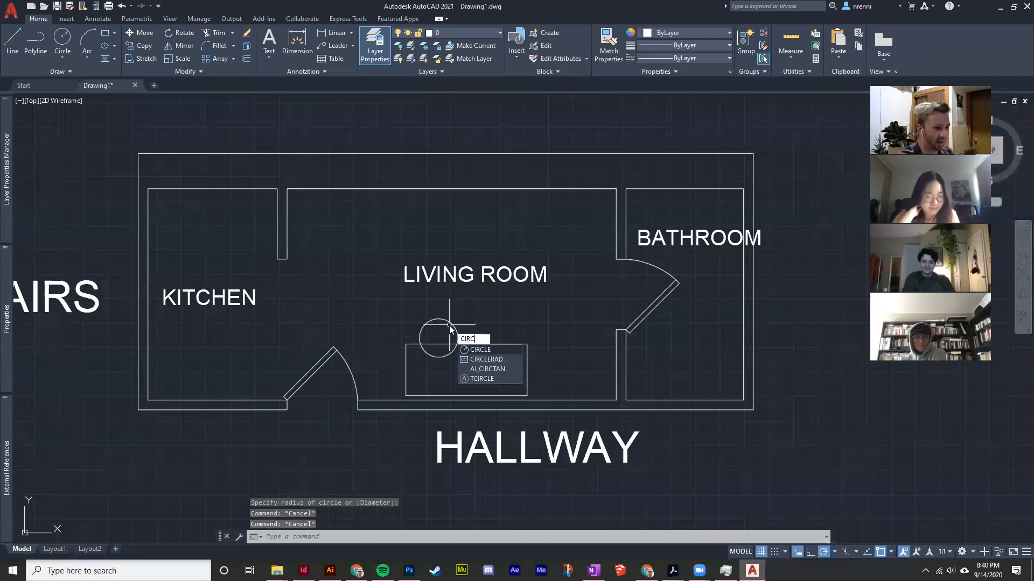
key("BackSpace")
key("BackSpace")
key("BackSpace")
key("BackSpace")
key("BackSpace")
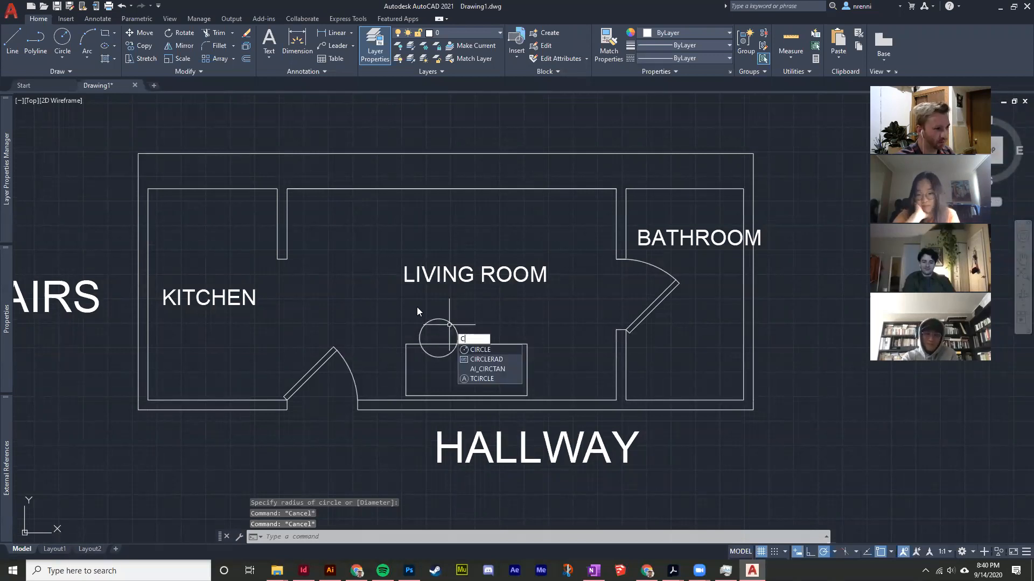
key("Escape")
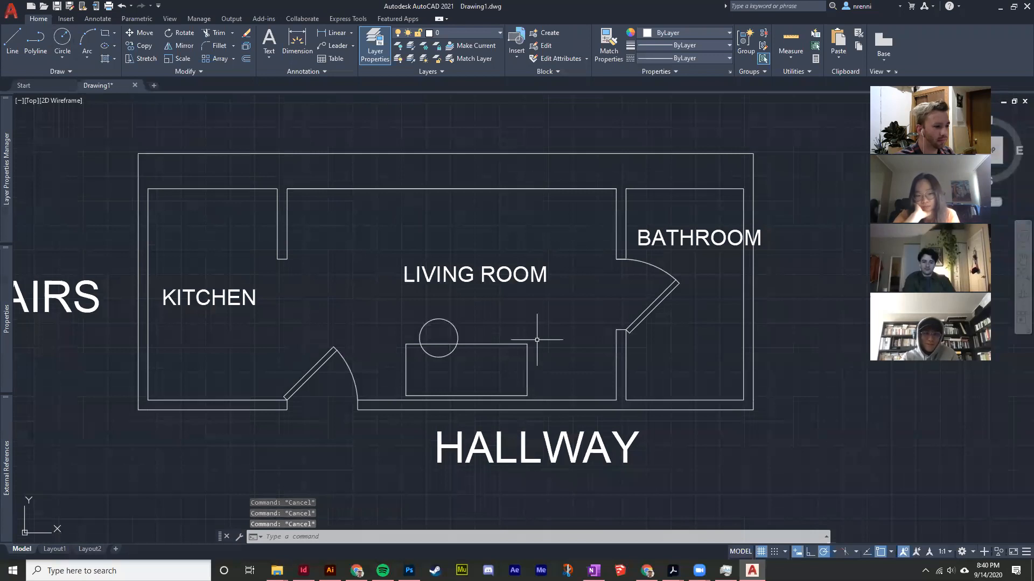
middle_click_drag(510, 357, 507, 363)
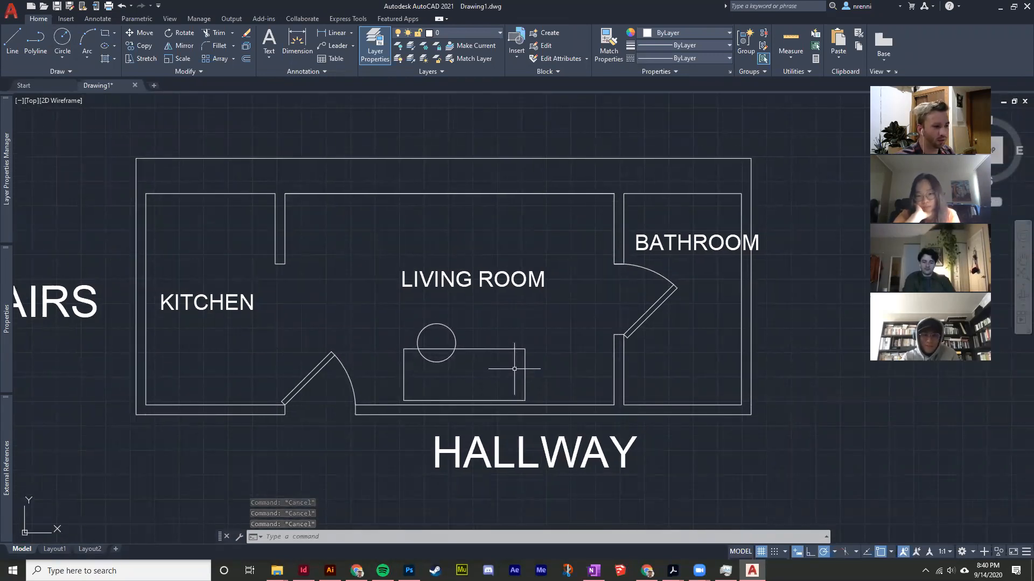
scroll(533, 323, "down", 2)
scroll(530, 326, "up", 2)
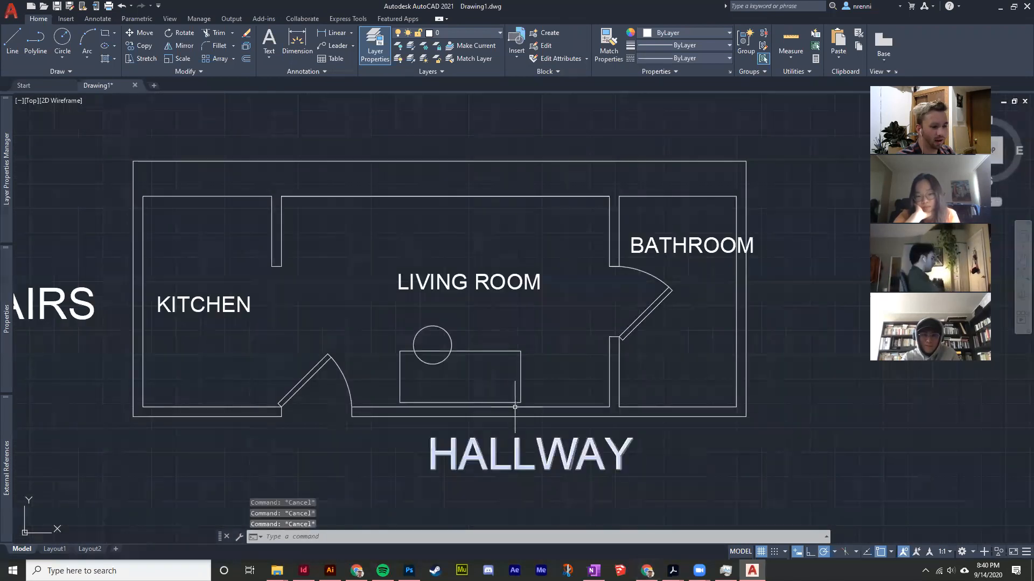
Switch to Chrome and search Google for "CAD BLOCKS" in a new tab
left_click(647, 571)
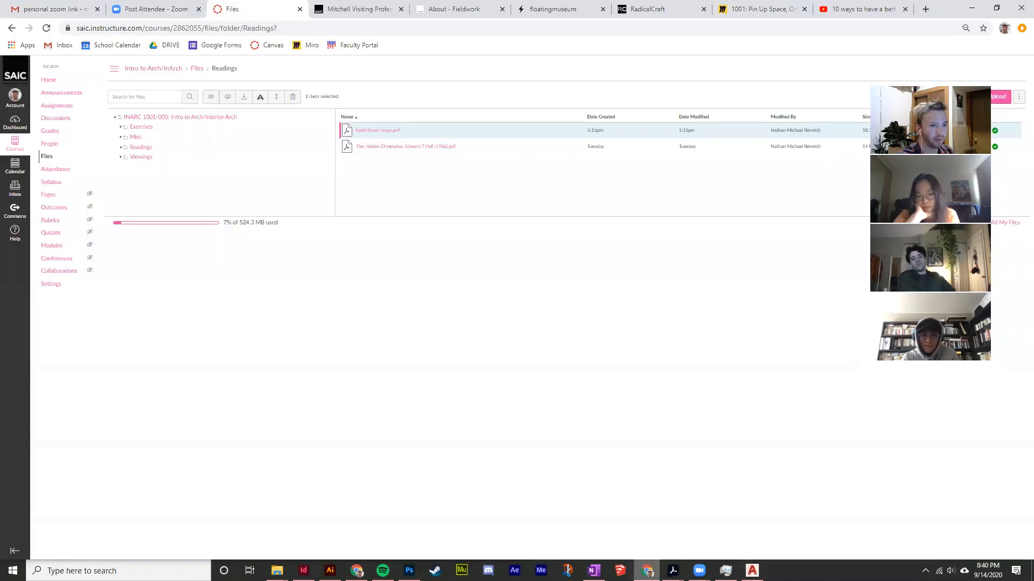
left_click(1021, 28)
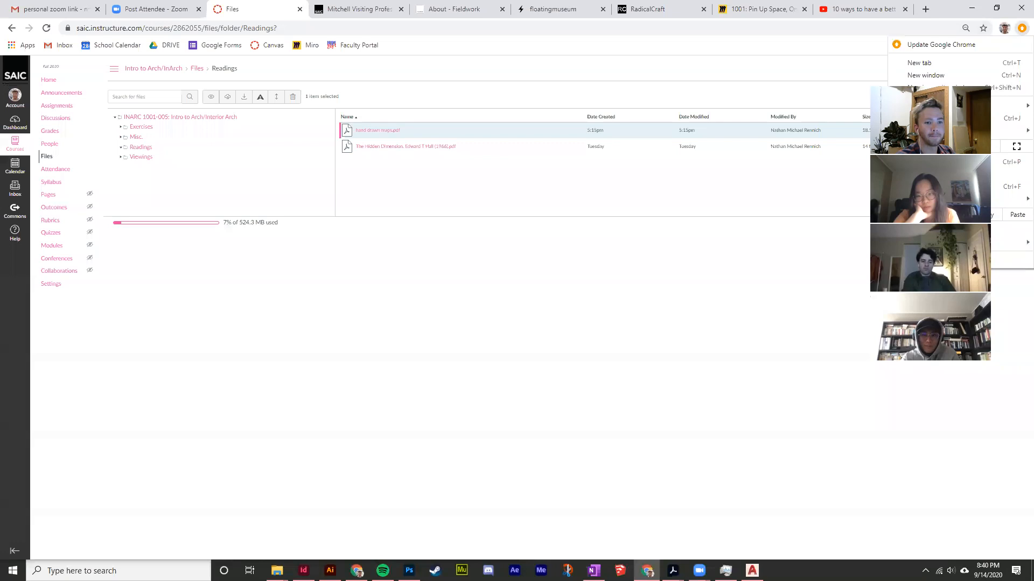
left_click(992, 150)
left_click(991, 150)
left_click(992, 149)
left_click(991, 150)
left_click(933, 31)
key("ctrl+t")
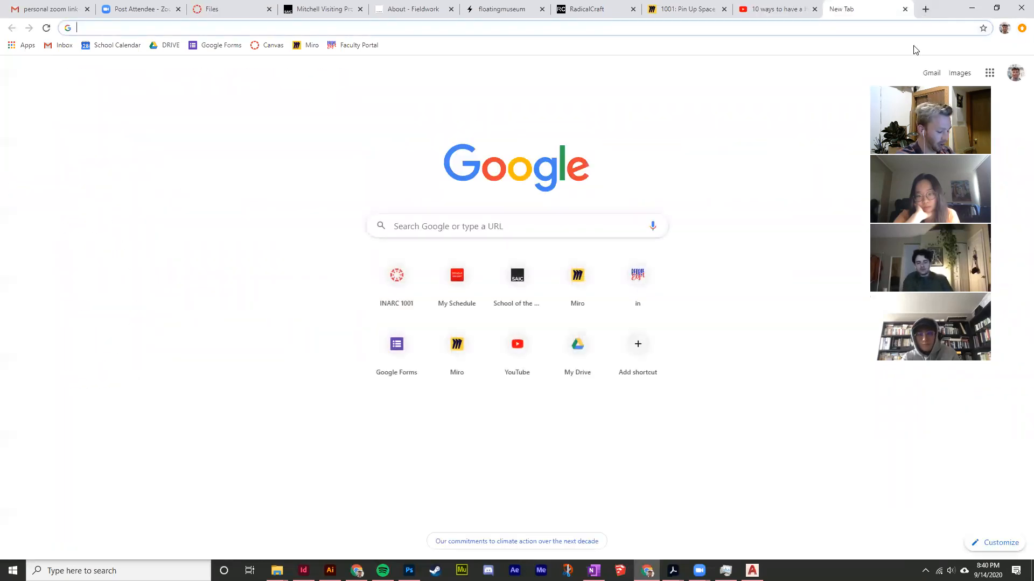
type("CAD BLOCKS")
key("Return")
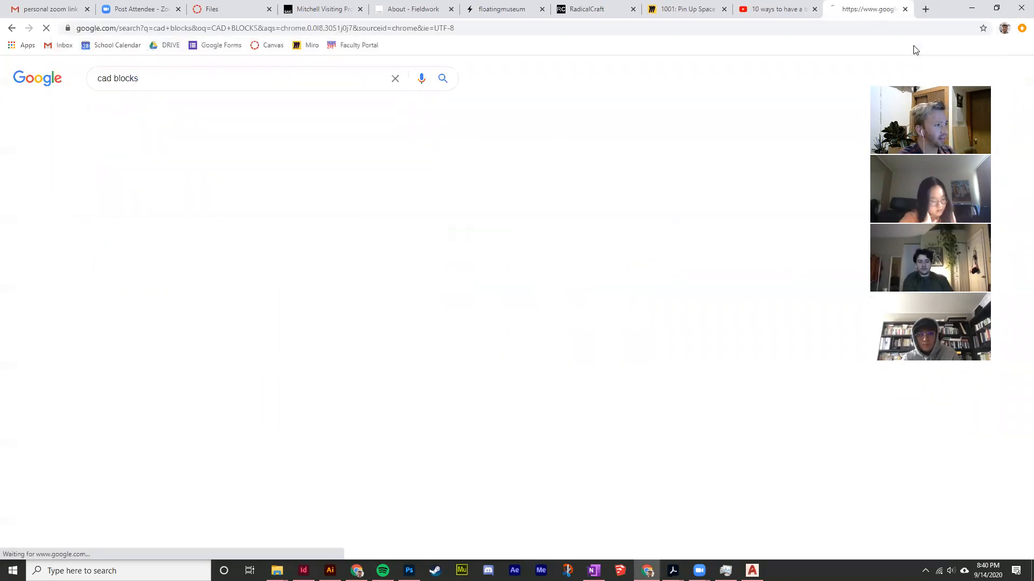
Open the cad-blocks.net search result in a separate tab and look over its CAD block collections
right_click(144, 170)
left_click(183, 178)
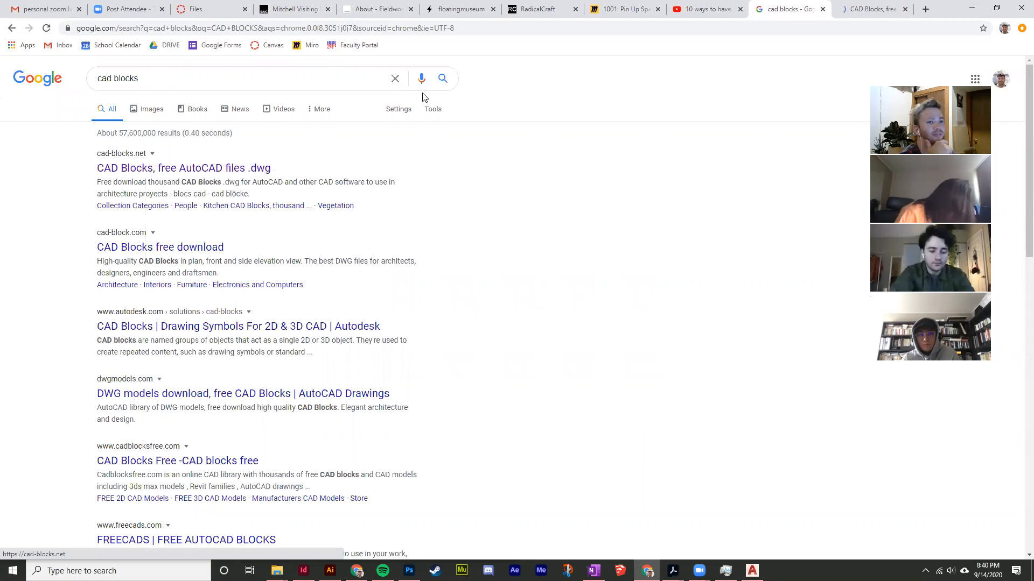
left_click(872, 9)
scroll(126, 325, "down", 1)
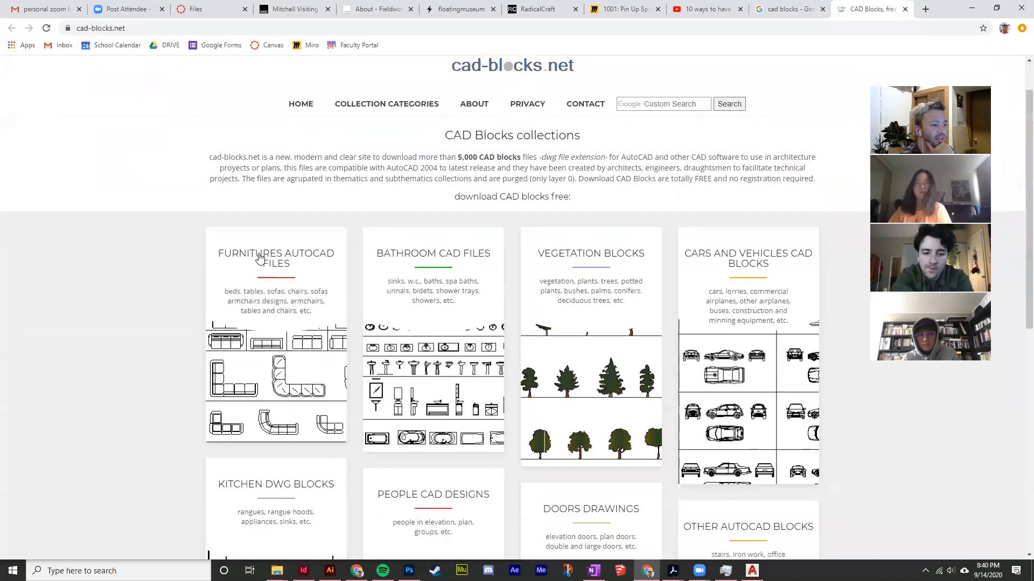
scroll(431, 301, "down", 1)
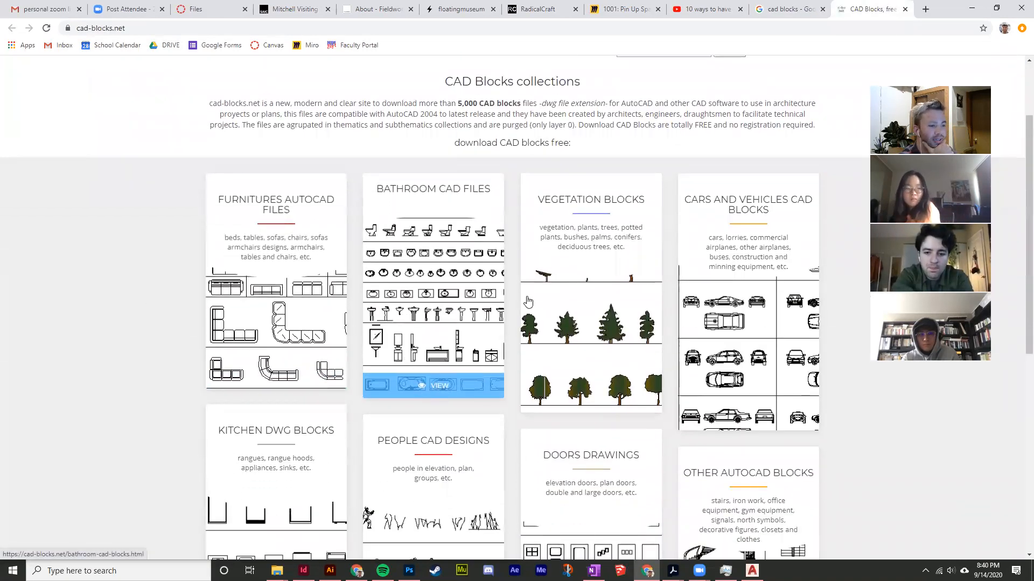
Look through the remaining CAD block collections on cad-blocks.net, then switch back to the floor plan in AutoCAD
scroll(528, 301, "down", 4)
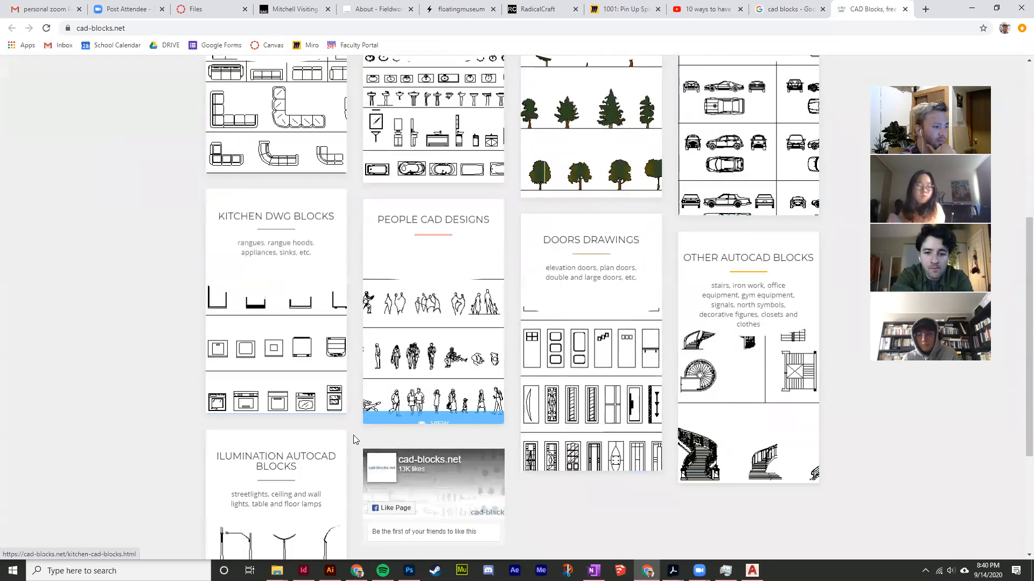
scroll(356, 439, "down", 4)
scroll(576, 389, "up", 1)
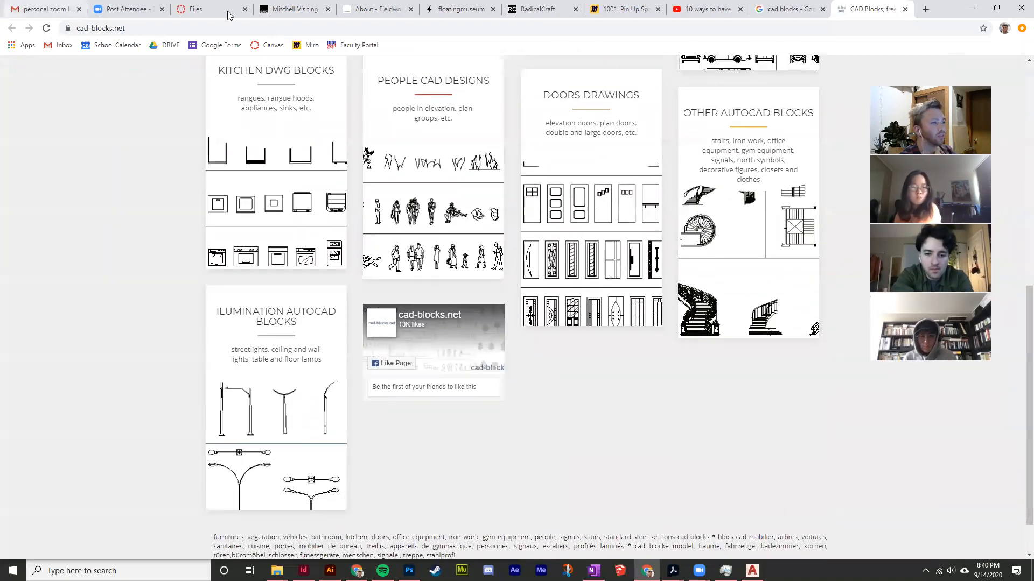
left_click(784, 9)
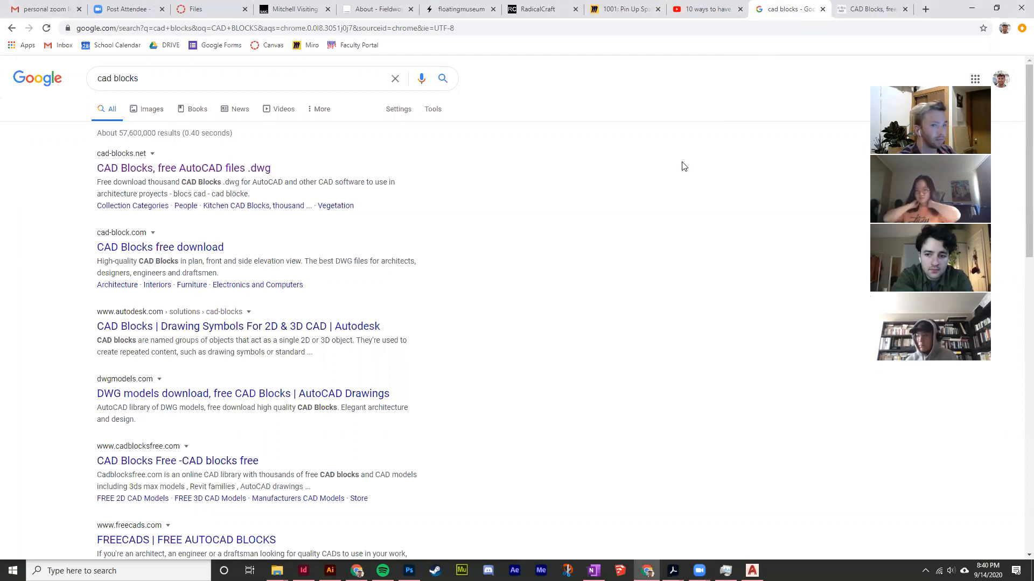
left_click(971, 9)
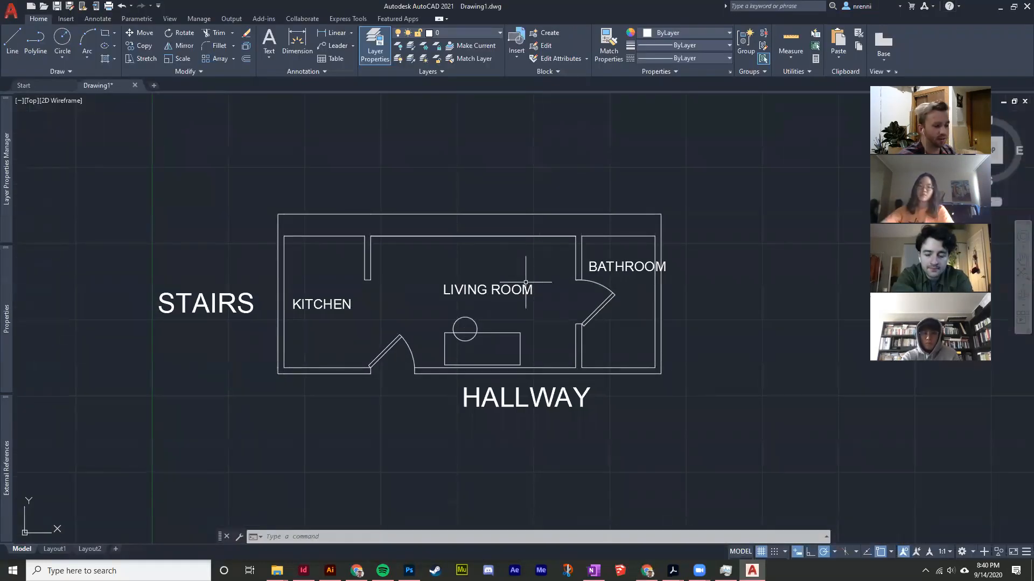
Edit the 3' DOOR block, adding a 3' horizontal line from the leaf's hinge corner to the swing arc's lower end, and save it
scroll(526, 282, "up", 2)
middle_click_drag(519, 305, 547, 310)
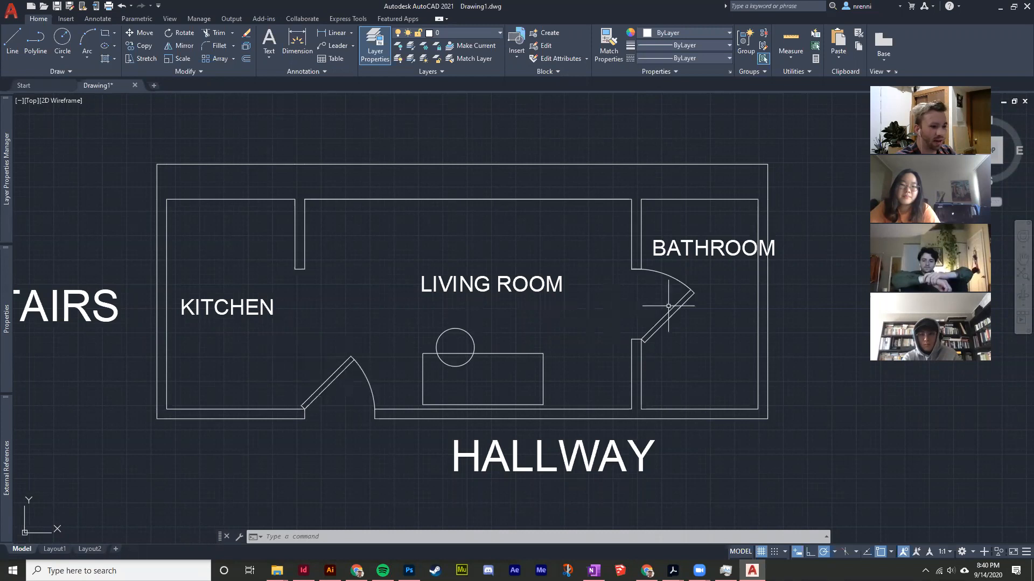
double_click(334, 370)
left_click(499, 355)
middle_click_drag(469, 294, 417, 295)
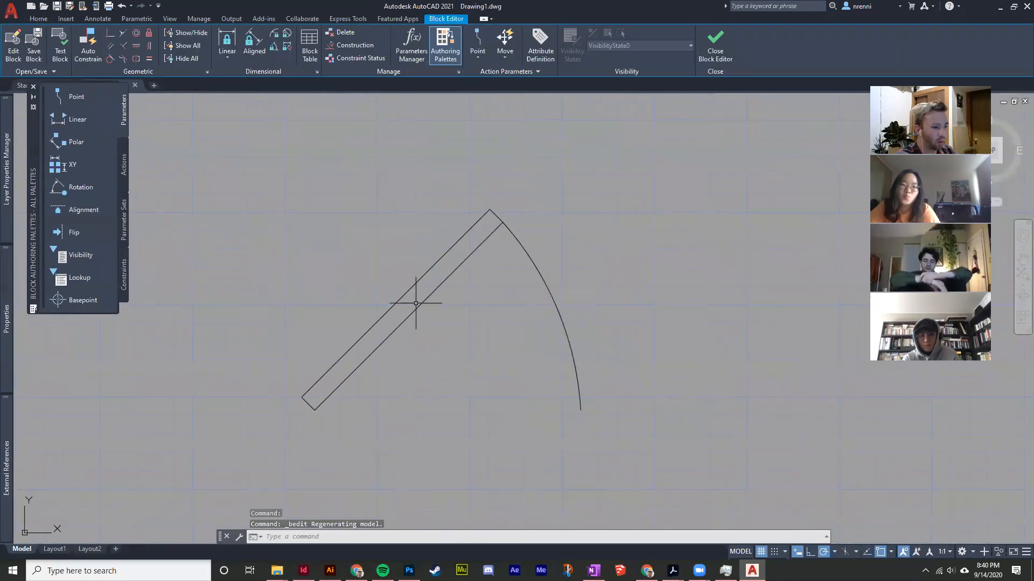
type("l")
key("Return")
left_click(315, 410)
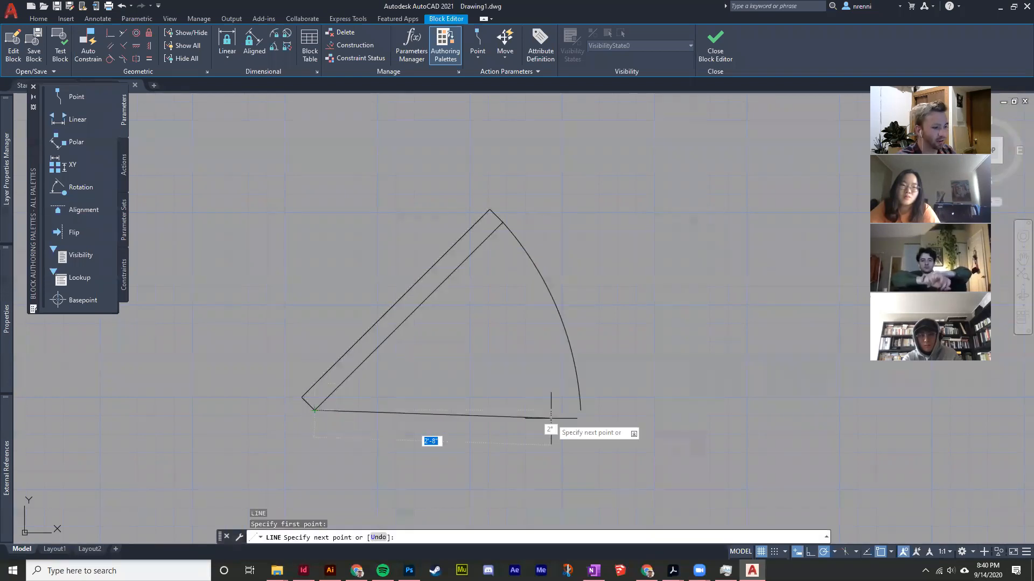
left_click(574, 405)
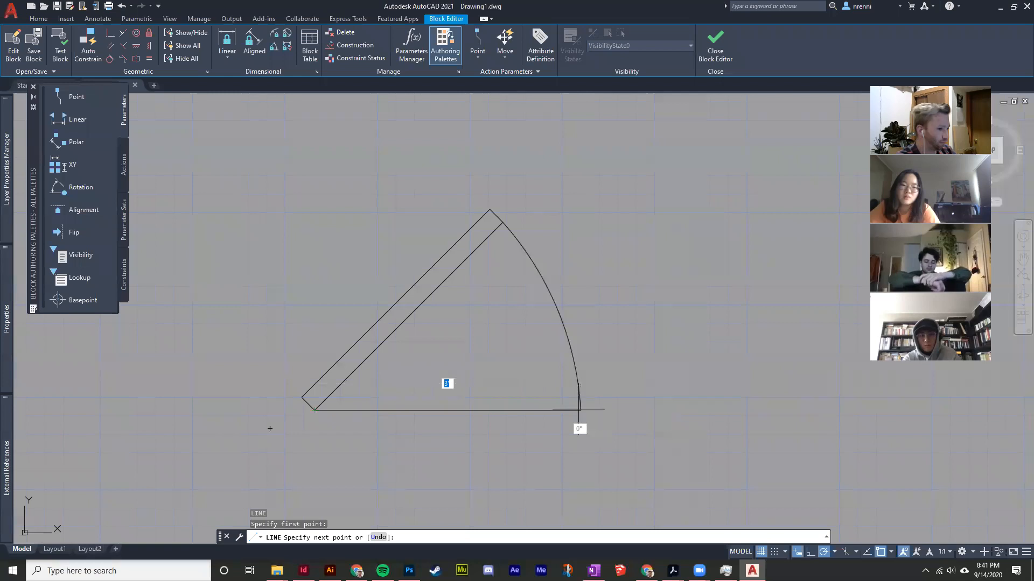
right_click(534, 357)
left_click(545, 362)
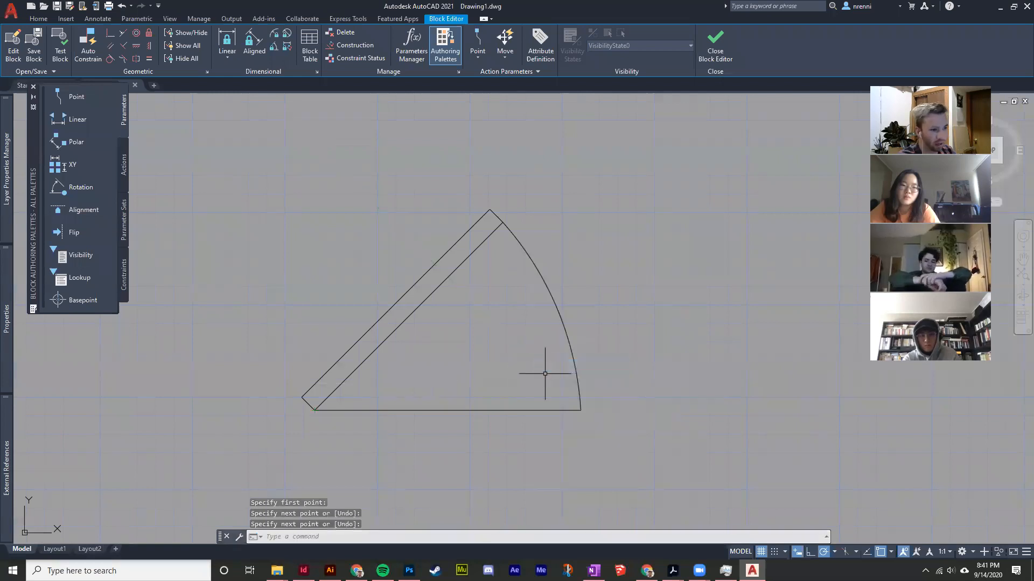
left_click(722, 48)
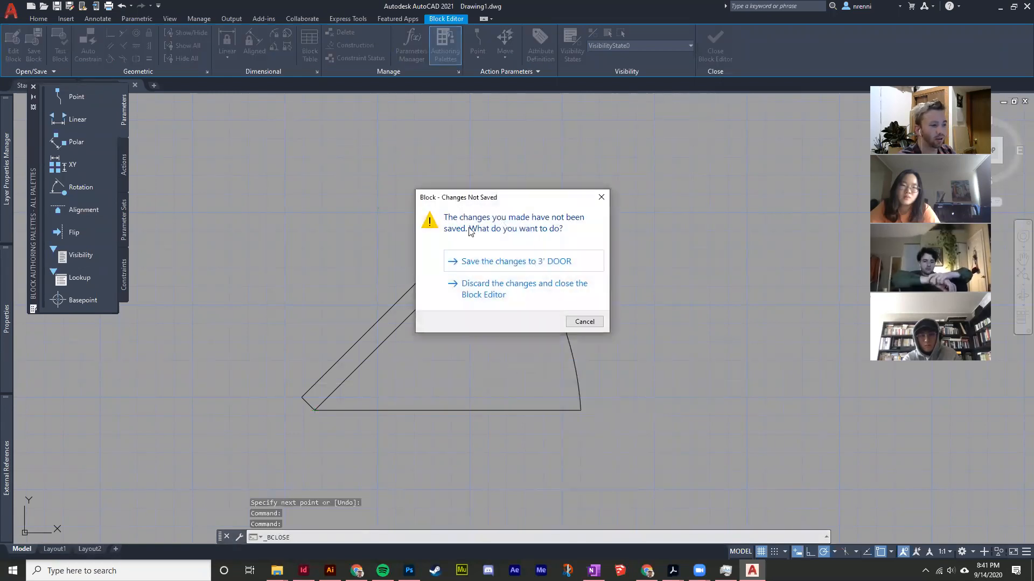
left_click(477, 263)
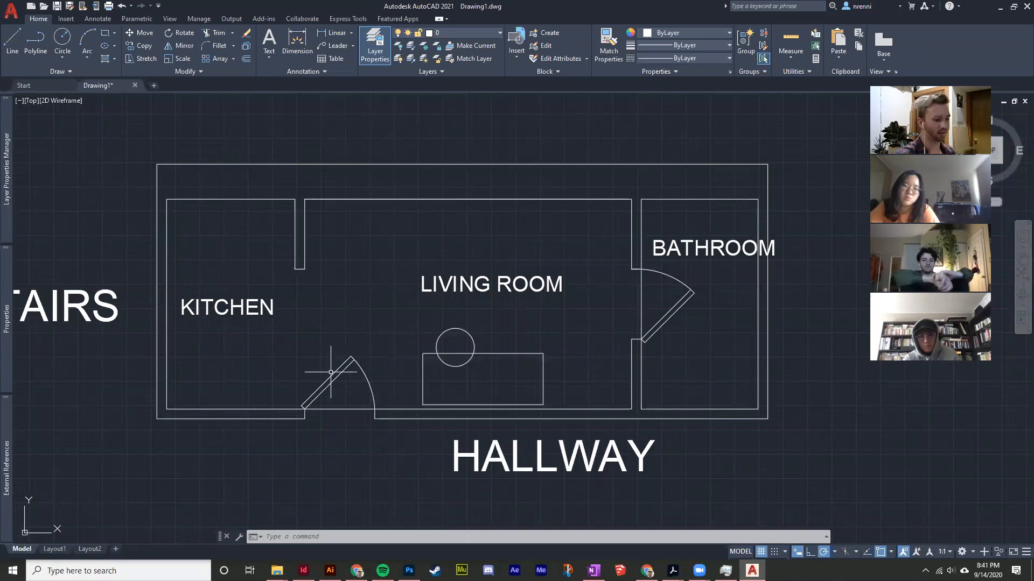
Reopen the 3' DOOR block from the bathroom door, delete the horizontal closing line, and save the block
double_click(641, 306)
left_click(517, 356)
left_click(577, 479)
key("Delete")
left_click(715, 45)
left_click(474, 264)
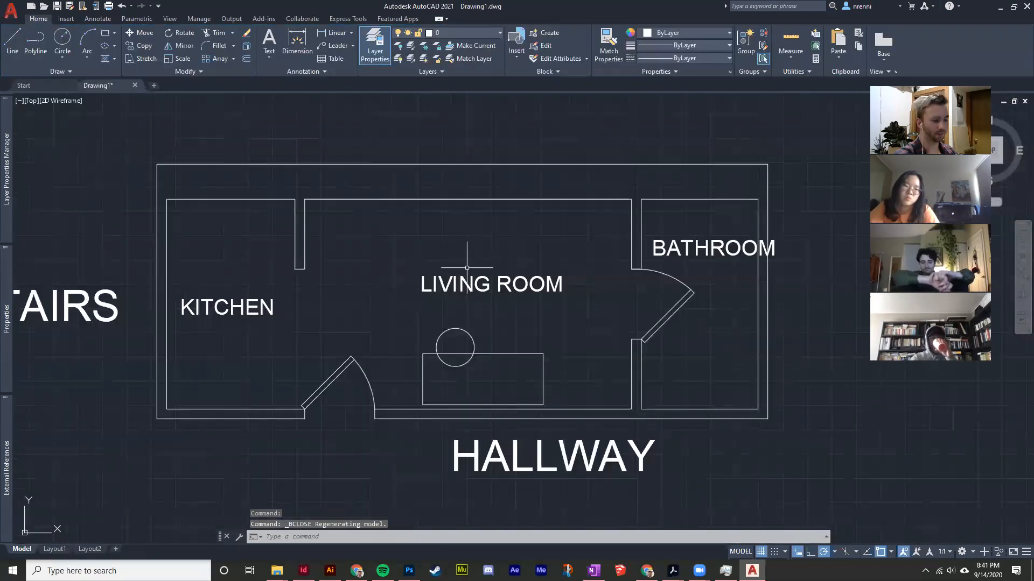
scroll(463, 269, "down", 3)
scroll(401, 309, "up", 3)
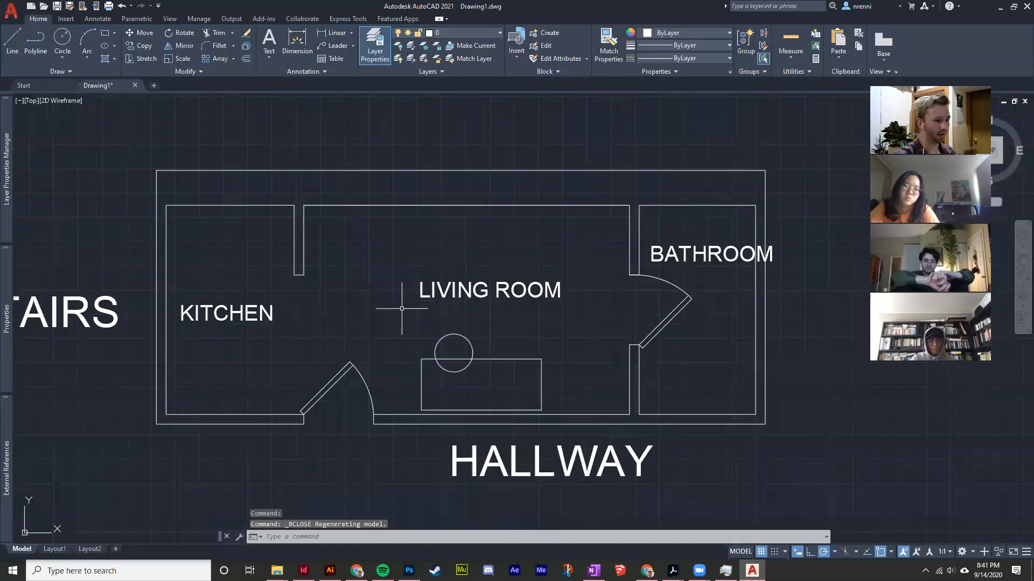
mouse_move(369, 320)
middle_mouse_down()
mouse_move(386, 344)
mouse_move(385, 311)
middle_mouse_up()
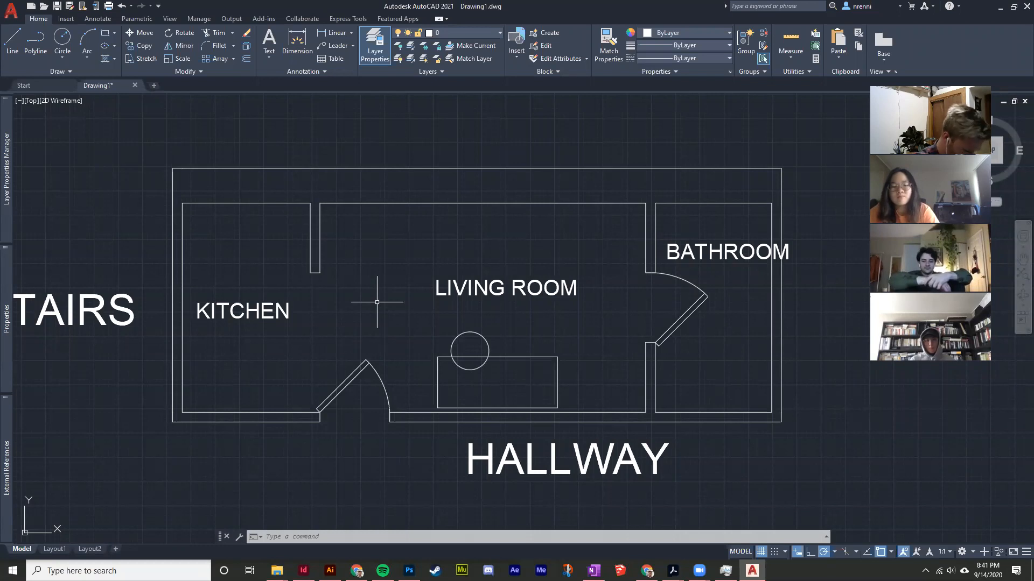
Draw a vertical line about 3' long across both lines of the living room's upper wall, above the label's left end
middle_click_drag(395, 249, 393, 266)
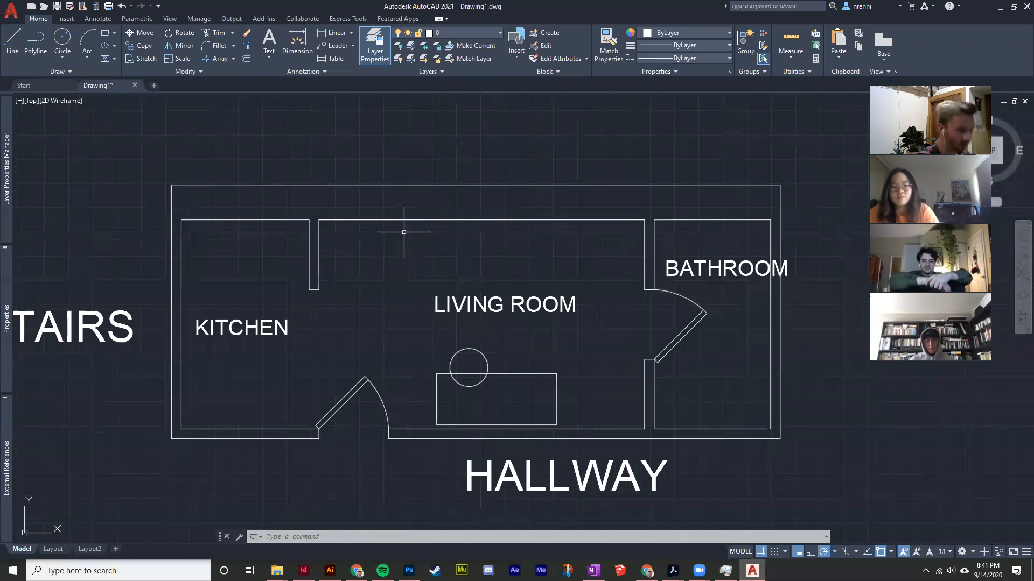
type("l")
key("Return")
left_click(404, 172)
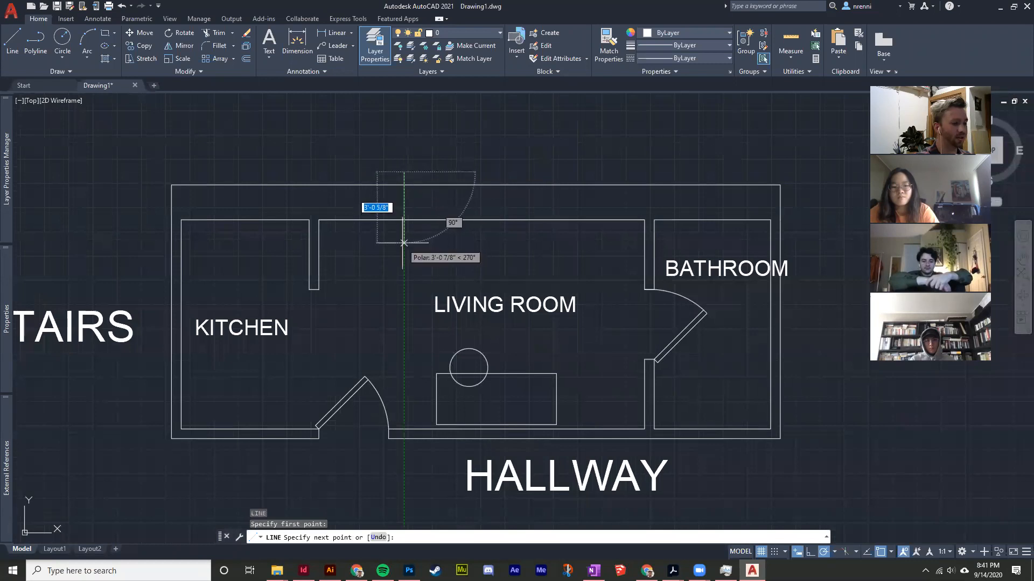
left_click(403, 243)
right_click(380, 175)
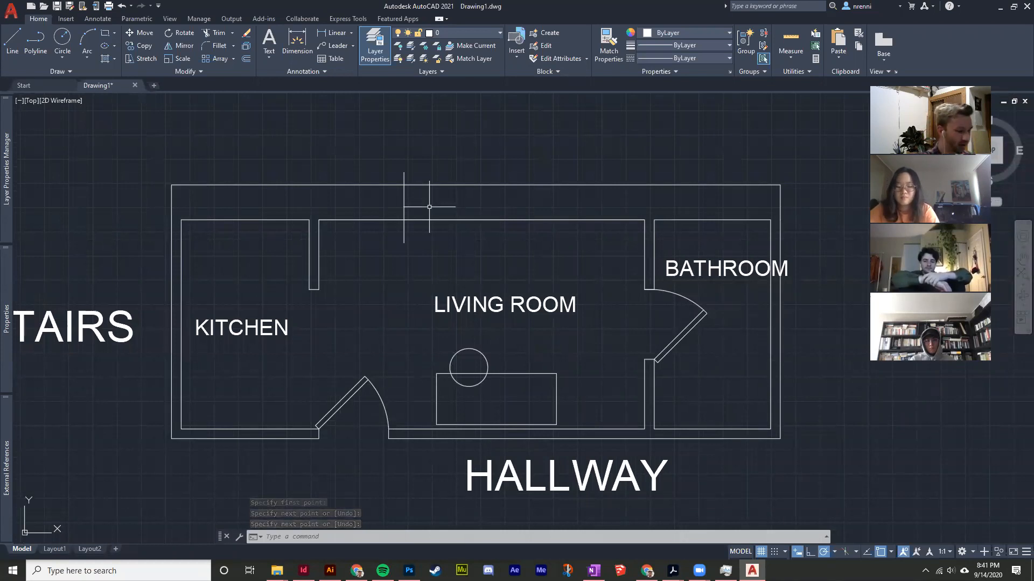
Offset the vertical line 4' to the right to mark the other side of the window opening
type("offs")
key("Return")
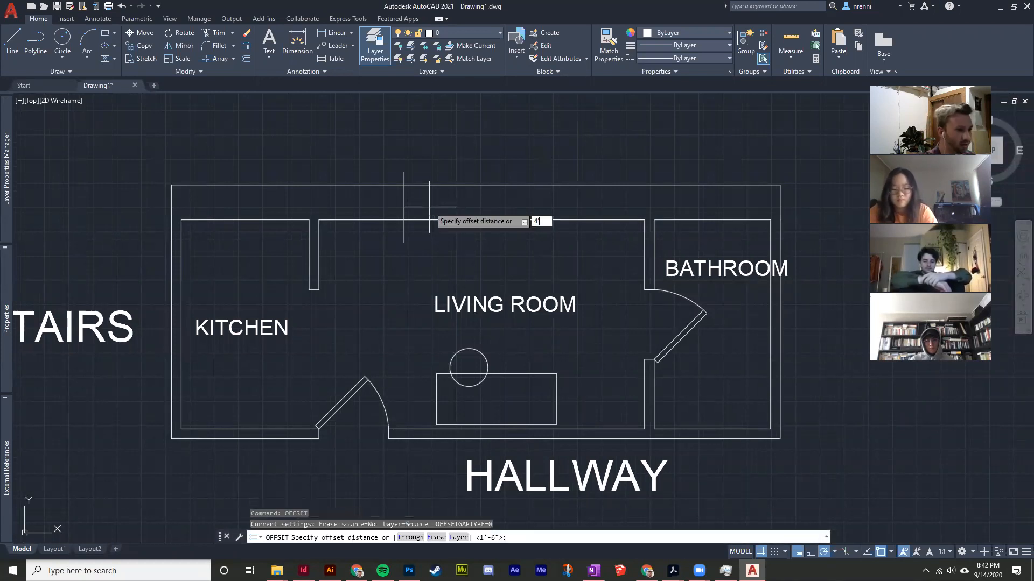
key("Return")
left_click(403, 207)
left_click(535, 201)
right_click(484, 146)
left_click(498, 152)
Trim the ends of both vertical window lines that extend beyond the upper wall's outer and inner lines
scroll(453, 159, "up", 2)
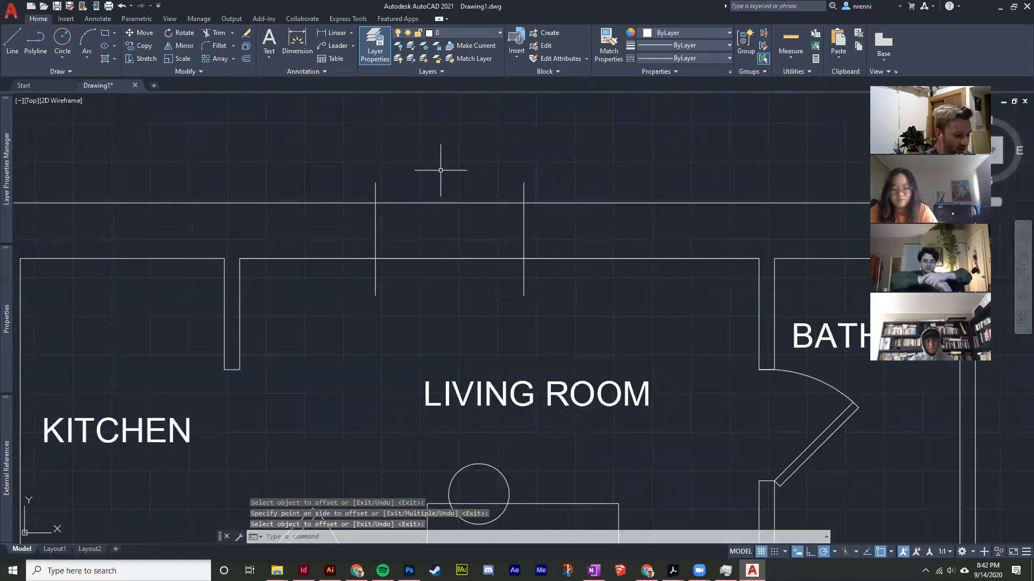
type("tr")
key("Return")
left_click_drag(575, 194, 268, 194)
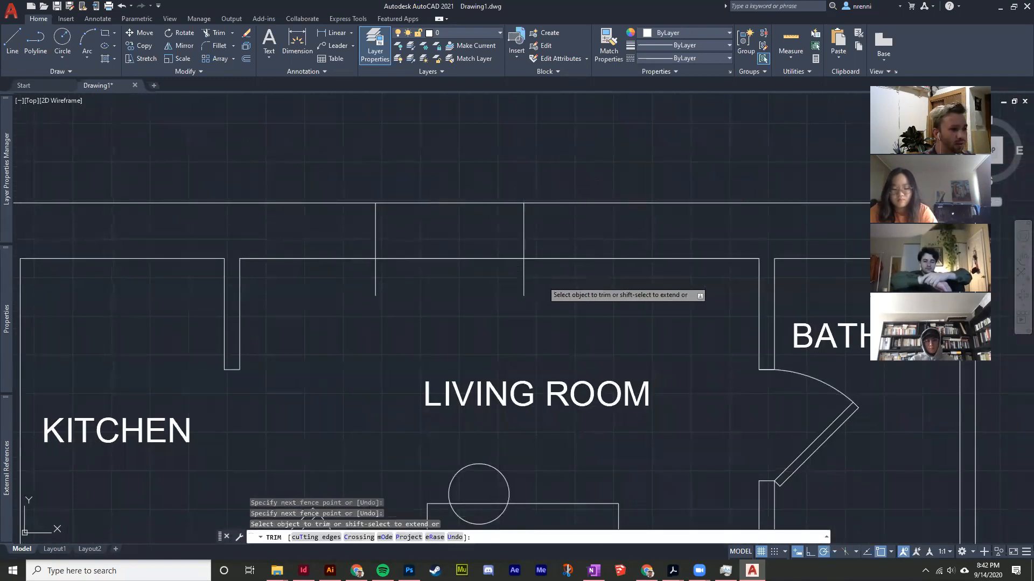
right_click(338, 192)
left_click(352, 199)
Draw a horizontal line joining the midpoints of the window opening's two vertical side lines
scroll(378, 210, "down", 2)
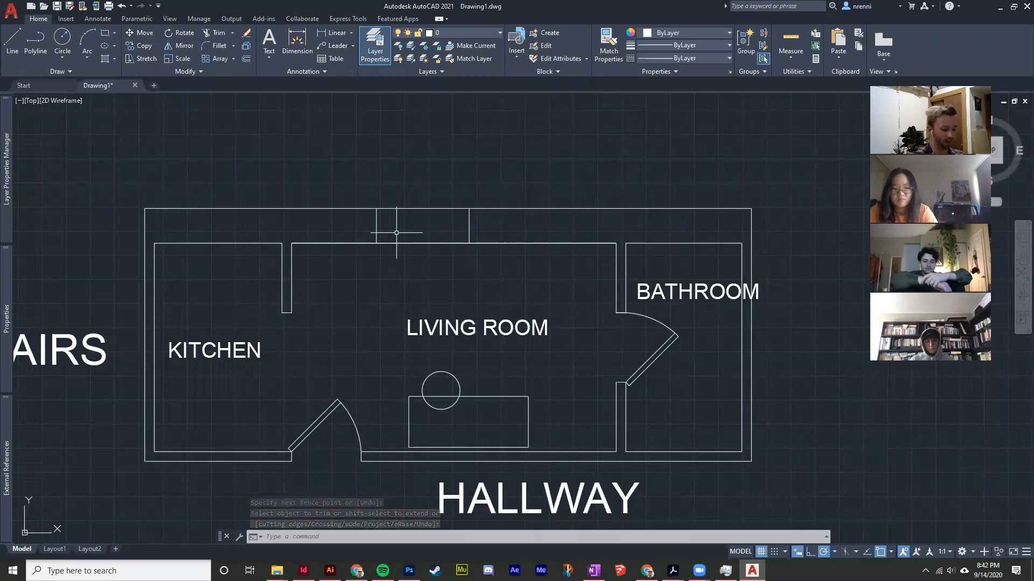
type("l")
key("Return")
left_click(376, 225)
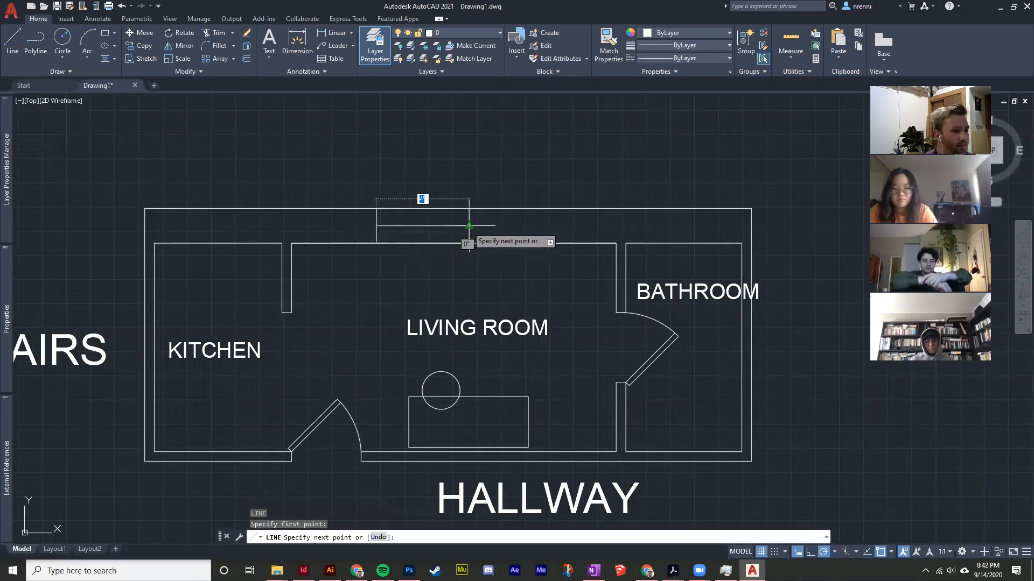
left_click(469, 225)
right_click(444, 179)
left_click(463, 189)
Offset the window's horizontal centre line 1" upward to form the glass pane
middle_click_drag(378, 259, 373, 244)
scroll(373, 243, "up", 4)
type("OFFSET")
key("Return")
type("1")
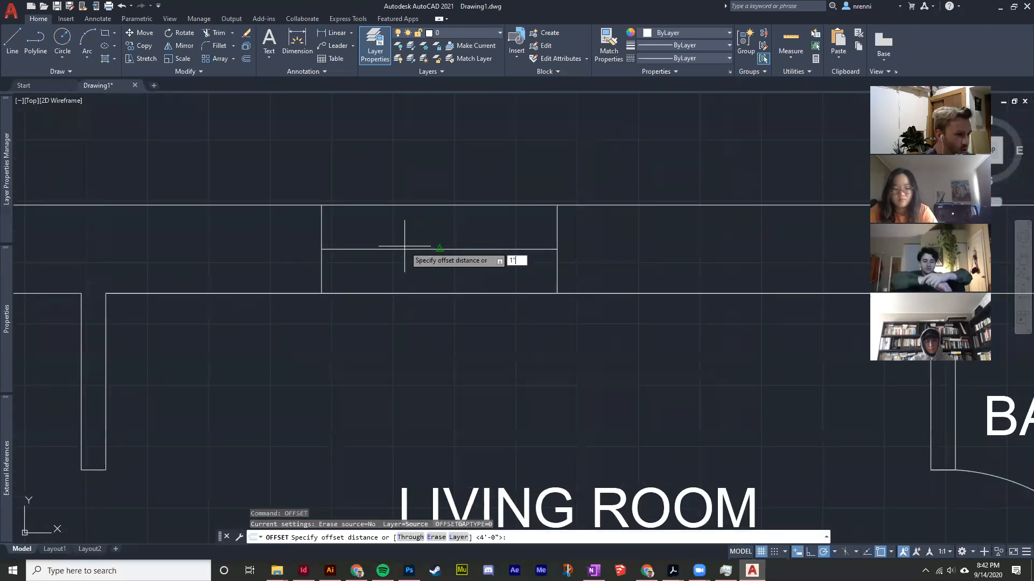
key("Return")
left_click(404, 249)
left_click(399, 218)
key("Return")
scroll(395, 171, "down", 2)
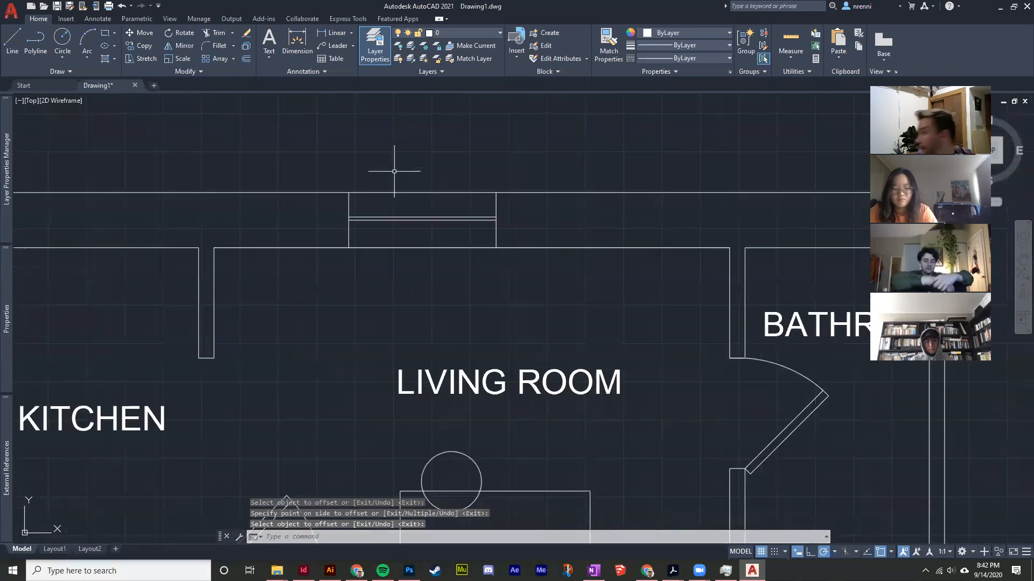
scroll(371, 201, "down", 2)
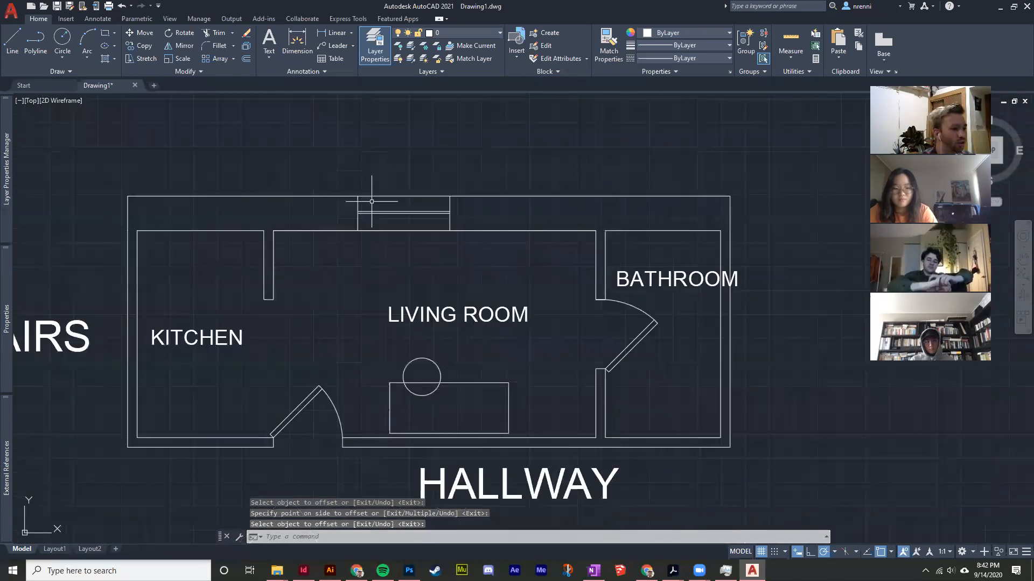
middle_click_drag(371, 201, 373, 217)
scroll(375, 217, "up", 2)
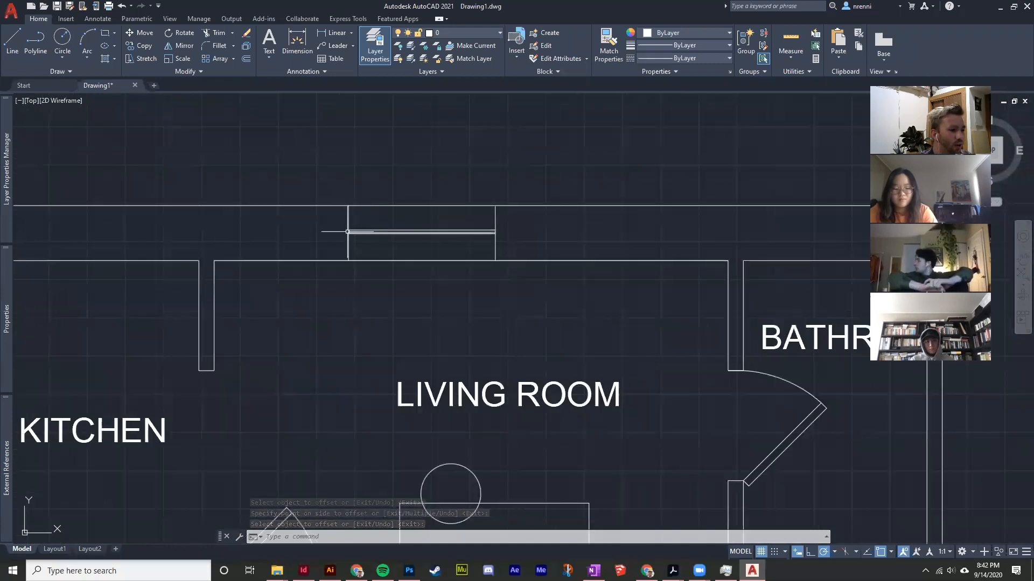
scroll(417, 237, "up", 2)
left_click(407, 240)
left_click(398, 218)
middle_click_drag(393, 257, 391, 282)
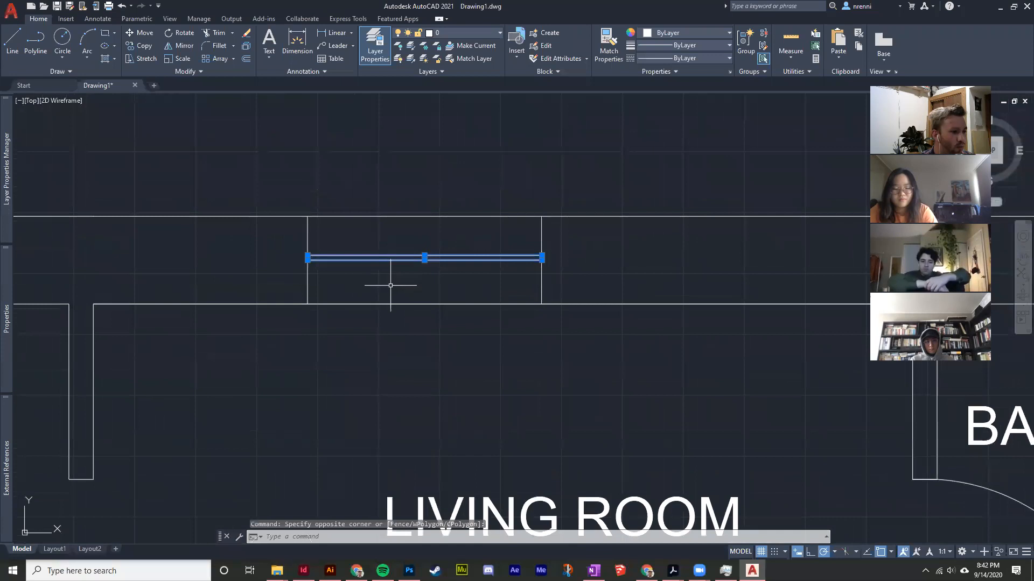
type("m")
key("Return")
key("Escape")
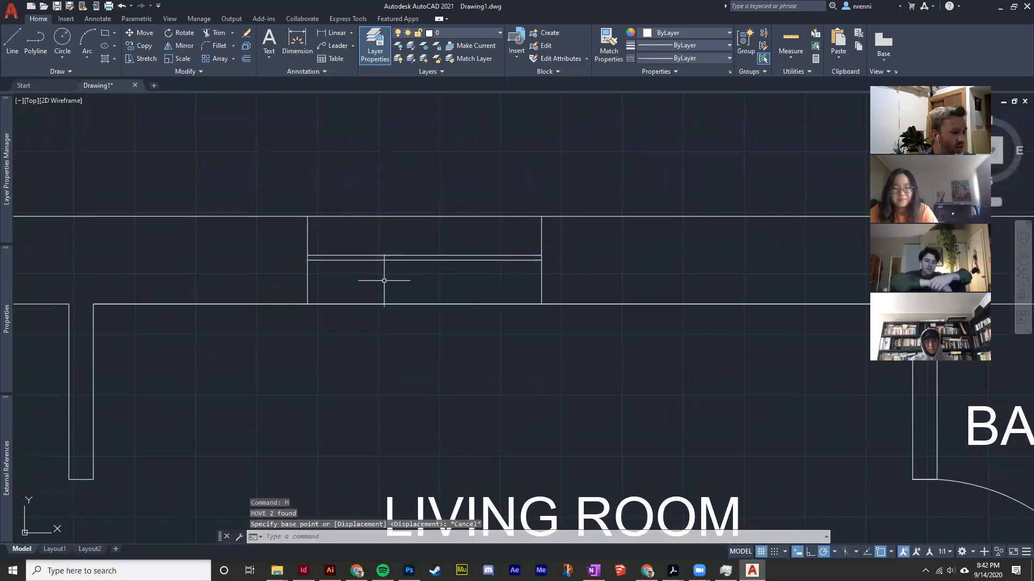
Move both horizontal glass lines straight up within the opening, close to the outer wall line
left_click(449, 267)
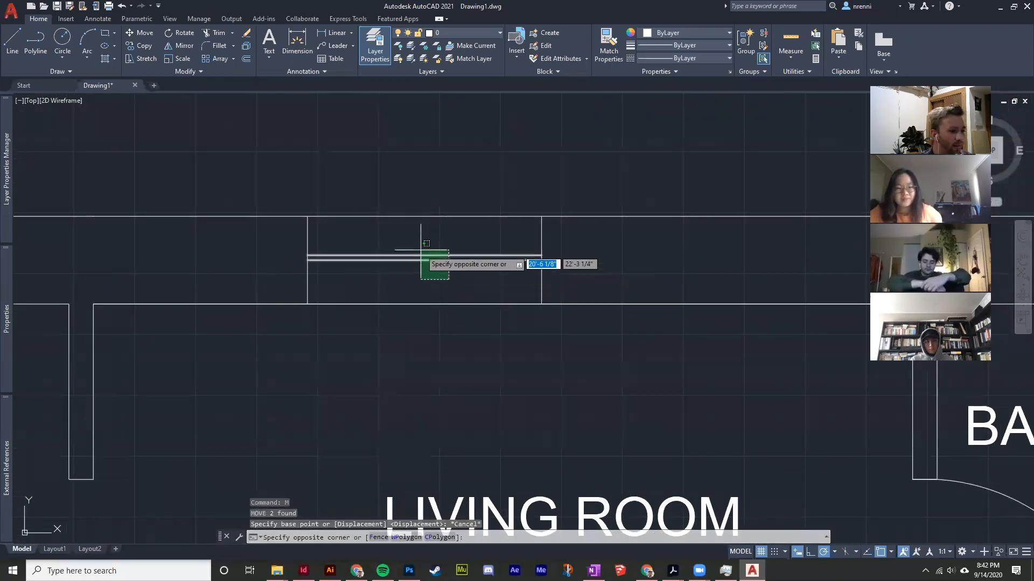
left_click(439, 268)
left_click(287, 239)
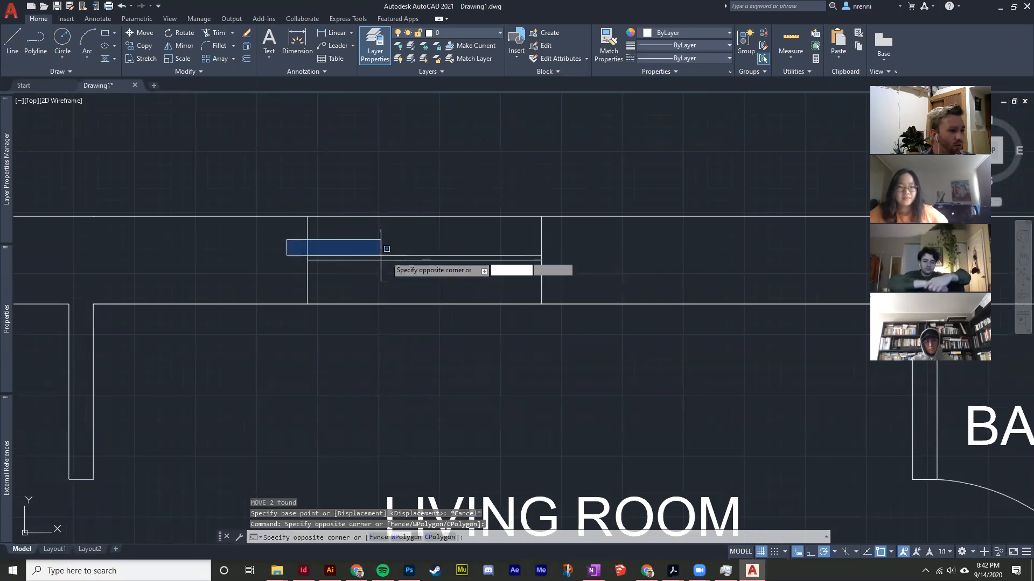
left_click(550, 269)
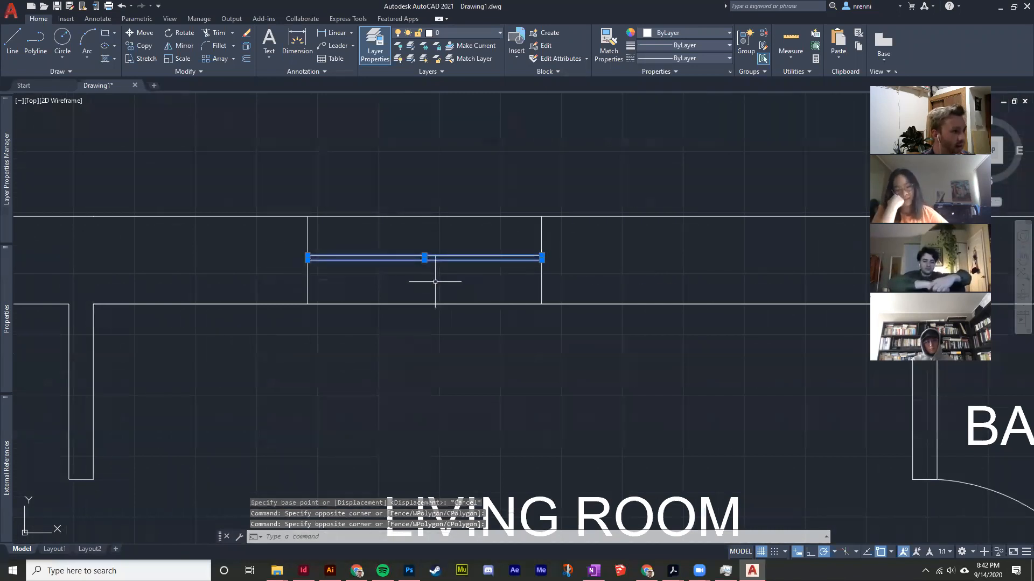
type("m")
key("Return")
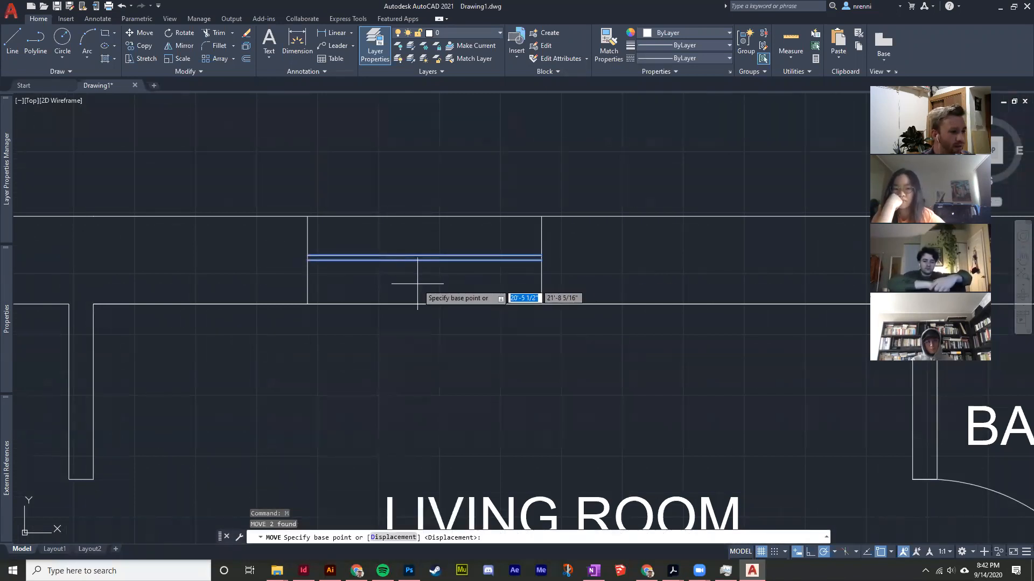
left_click(422, 289)
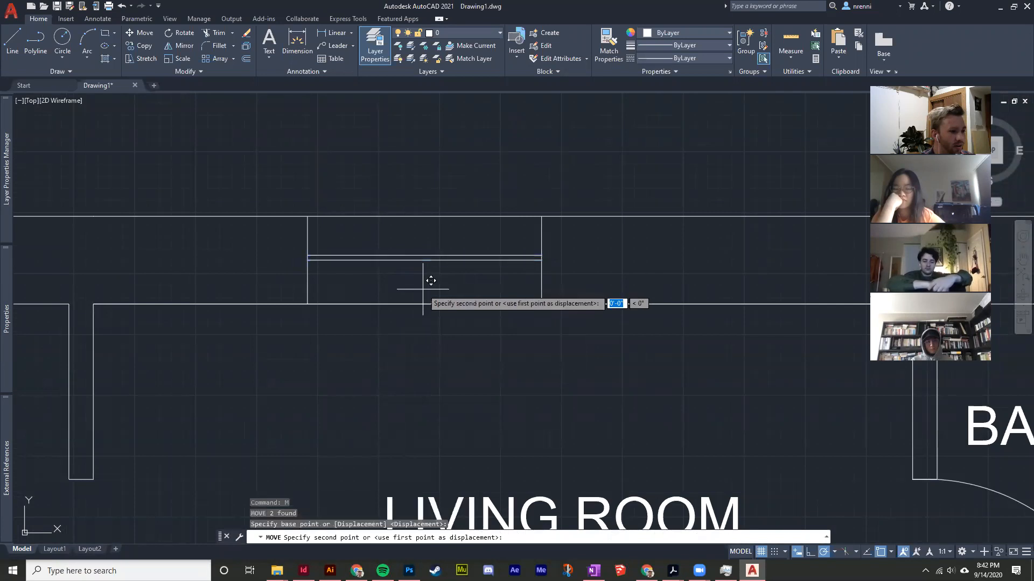
left_click(422, 259)
Erase the oversized HALLWAY and STAIRS labels outside the floor plan
scroll(395, 224, "down", 3)
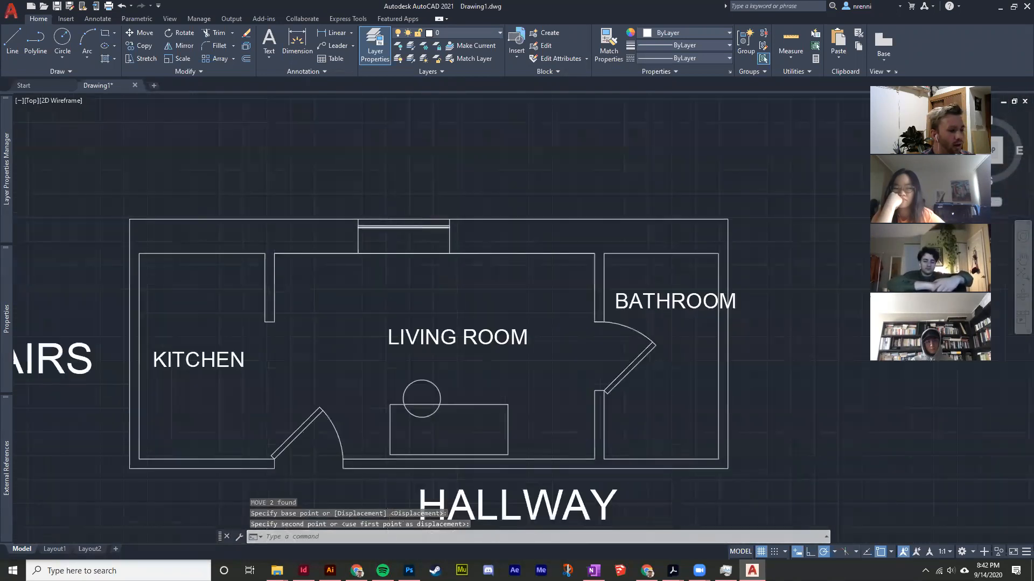
scroll(415, 274, "down", 2)
left_click(464, 458)
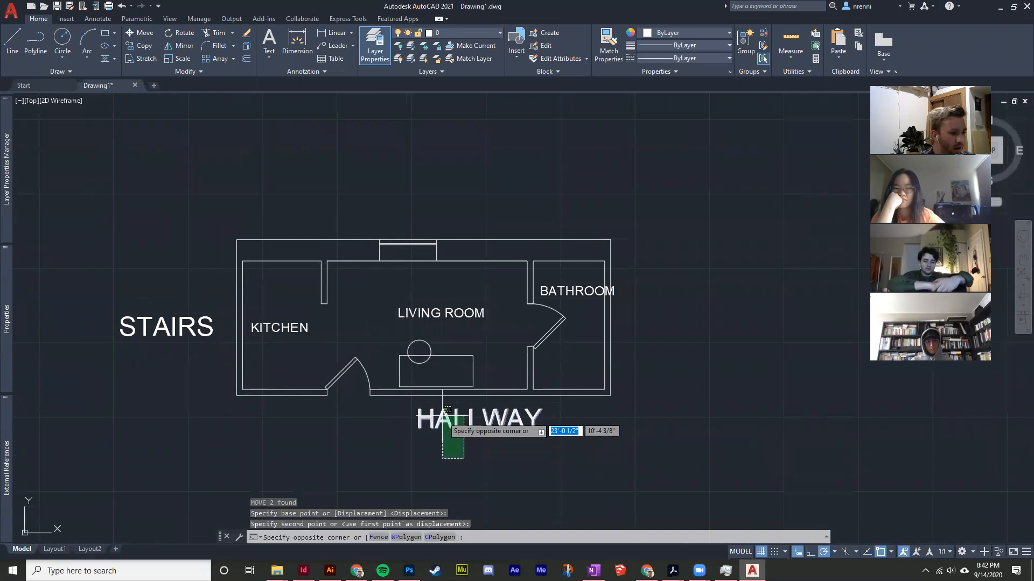
left_click(448, 409)
key("Delete")
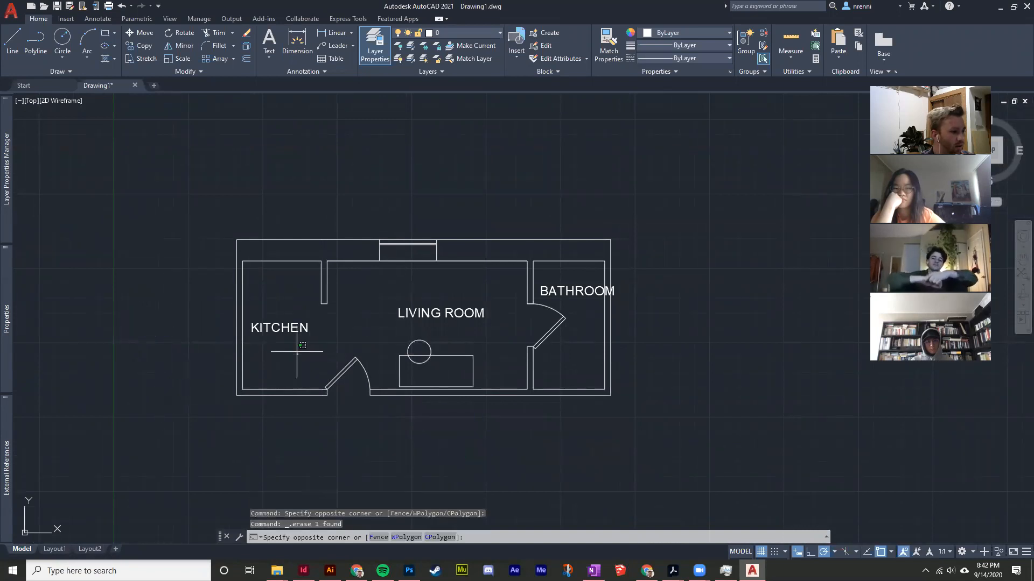
Copy the KITCHEN label straight across to the area outside the plan's left wall
left_click(281, 300)
type("c")
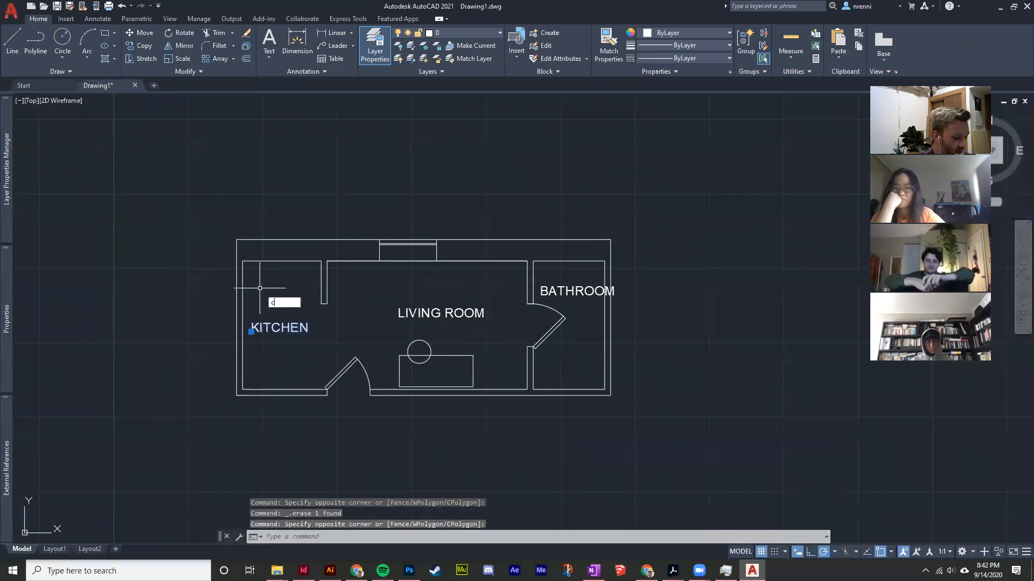
type("o")
key("Return")
left_click(267, 303)
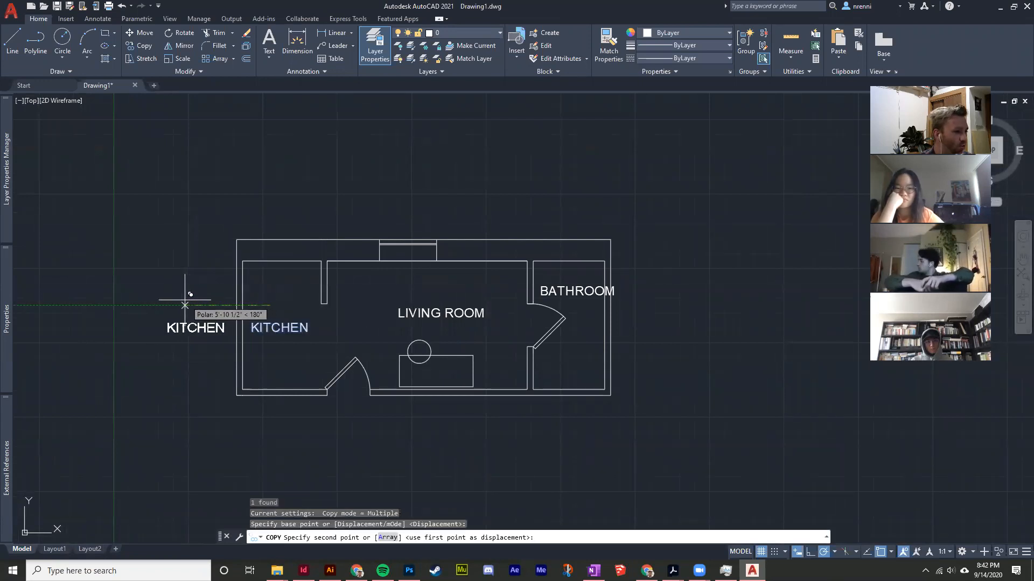
left_click(179, 297)
key("Escape")
Change the text of the copied label outside the left wall to STAIRS
left_click(176, 323)
left_click(180, 325)
left_click(178, 320)
left_click(178, 324)
double_click(179, 324)
type("STIAR")
key("BackSpace")
key("BackSpace")
key("BackSpace")
type("AIRS")
left_click(157, 252)
key("Escape")
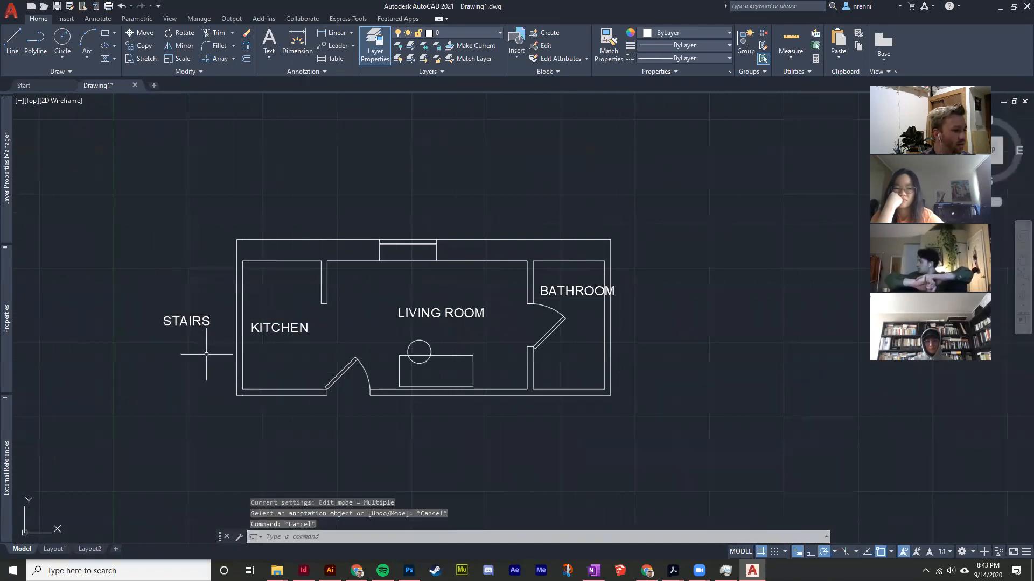
Copy the STAIRS label to the area below the living room's lower wall
left_click(177, 305)
type("co")
key("Return")
left_click(178, 306)
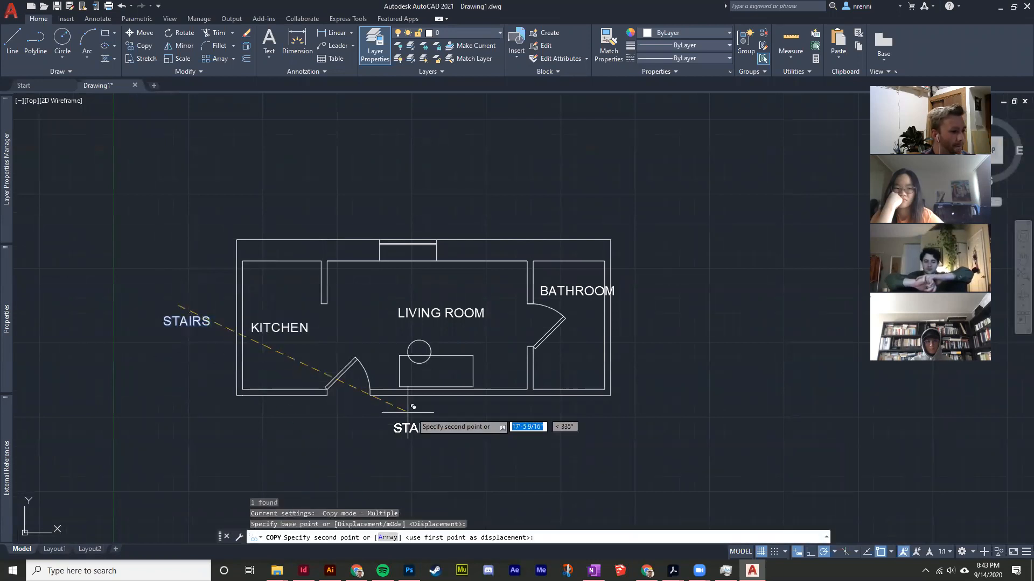
left_click(429, 413)
key("Escape")
key("Escape")
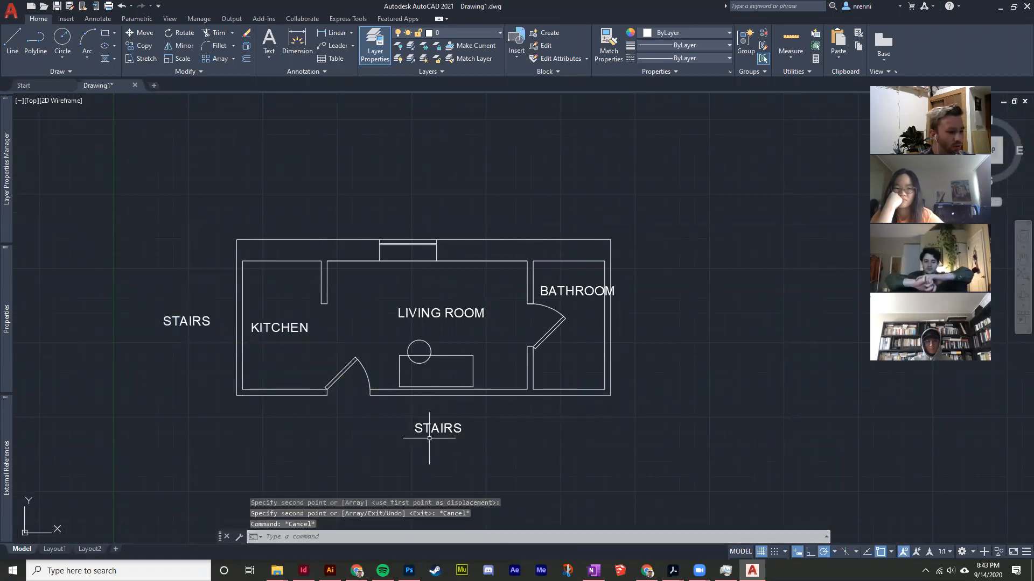
Change the text of the copied label below the plan to HALLWAY
double_click(431, 430)
type("HALLWAY")
key("Return")
key("Escape")
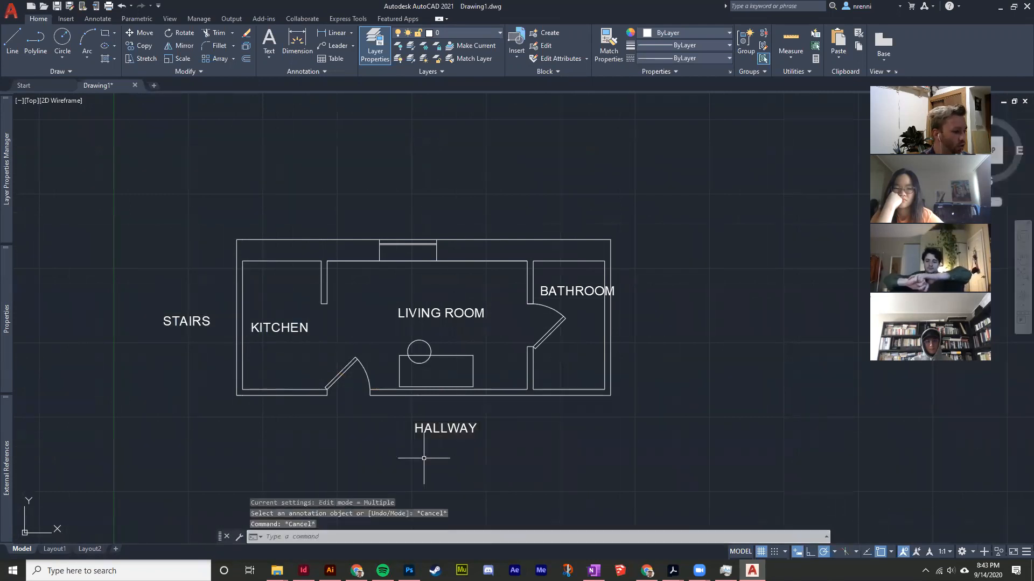
Switch from model space to the Layout1 sheet
scroll(457, 452, "down", 1)
scroll(454, 433, "up", 1)
mouse_move(455, 433)
middle_mouse_down()
mouse_move(454, 406)
mouse_move(446, 435)
middle_mouse_up()
scroll(446, 435, "down", 2)
middle_click_drag(571, 394, 445, 324)
middle_click_drag(308, 373, 320, 390)
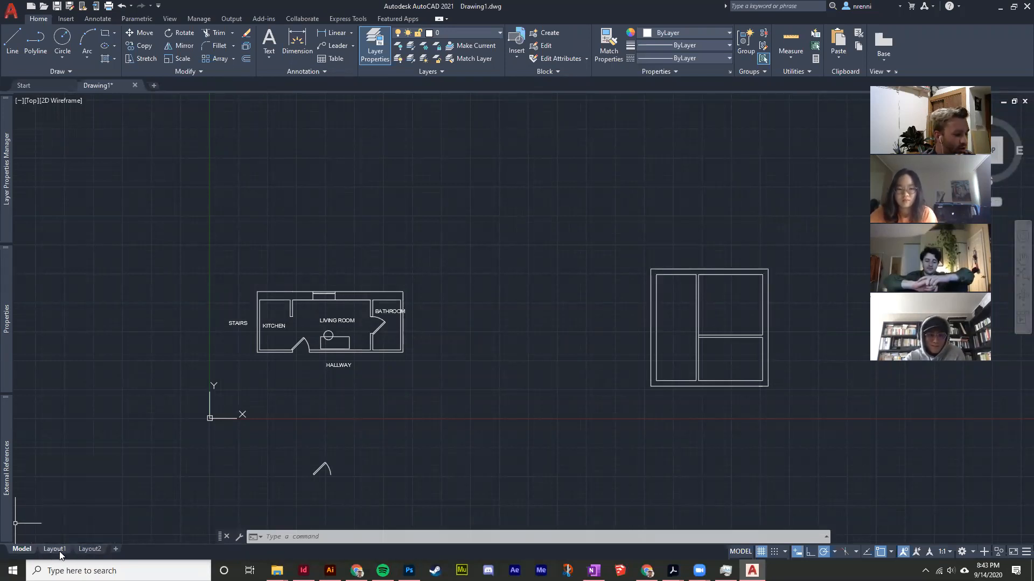
mouse_move(55, 551)
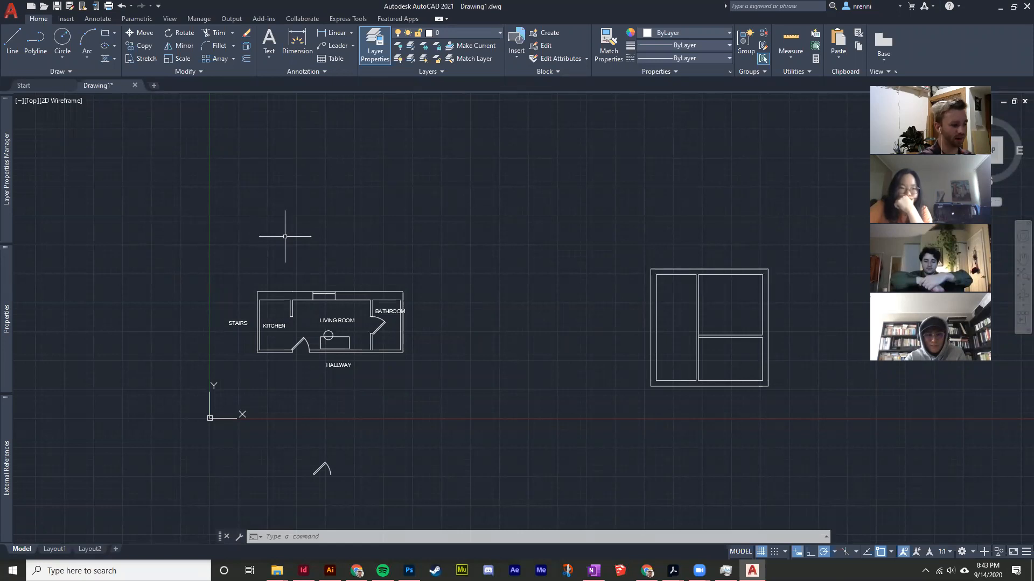
left_click(56, 550)
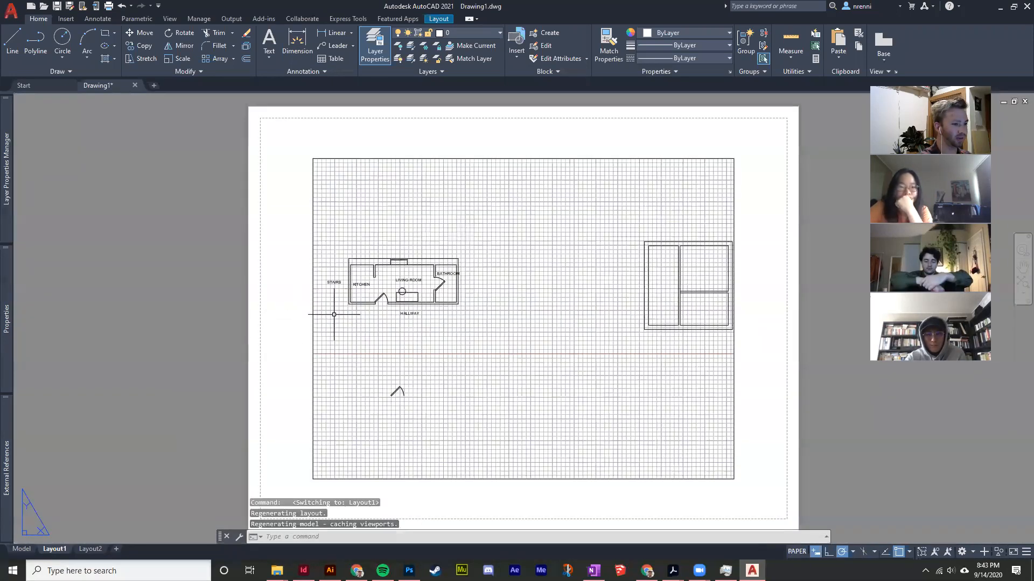
middle_click_drag(231, 302, 237, 321)
left_click(214, 491)
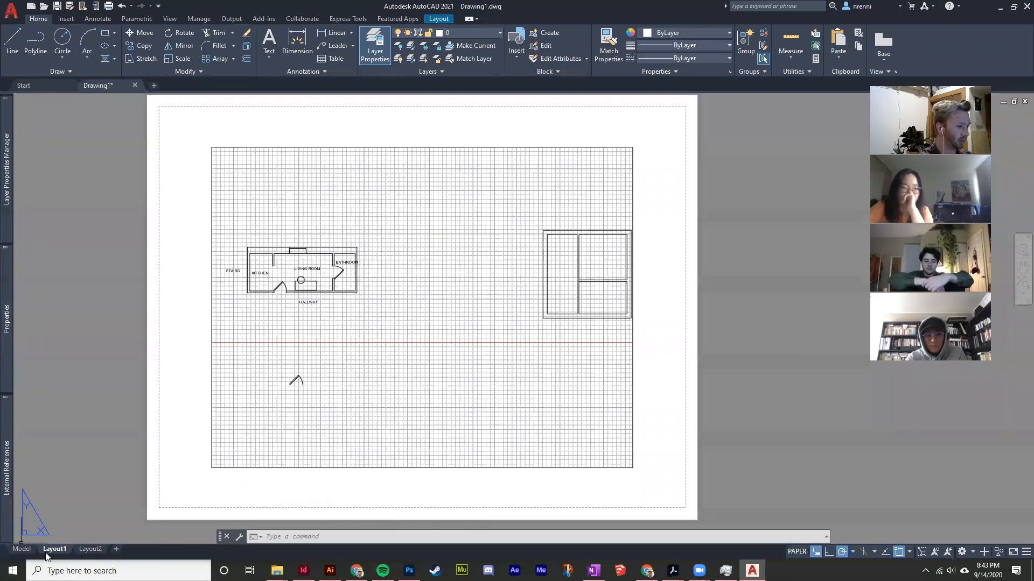
scroll(300, 366, "down", 3)
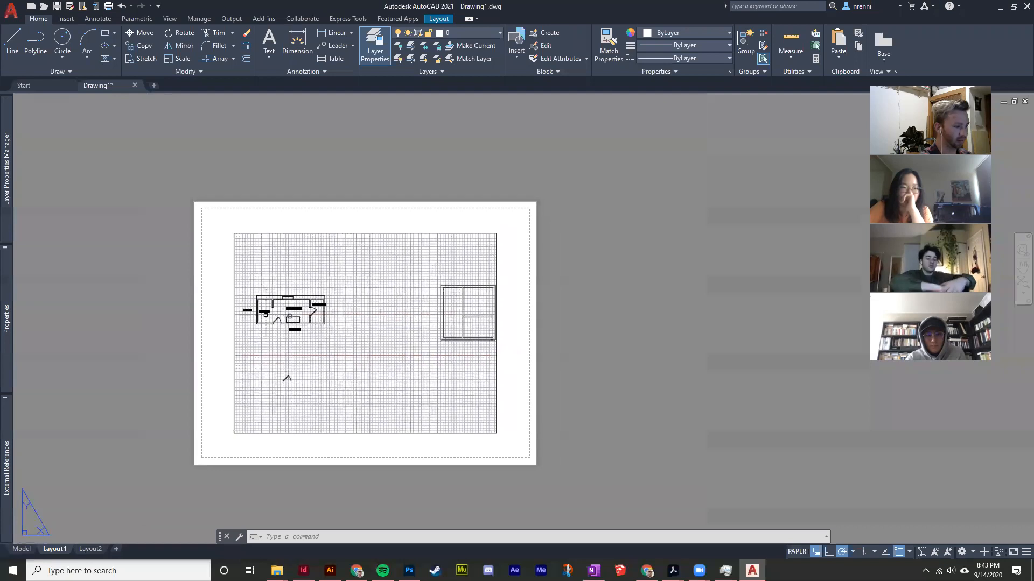
type("l")
key("Return")
left_click(194, 194)
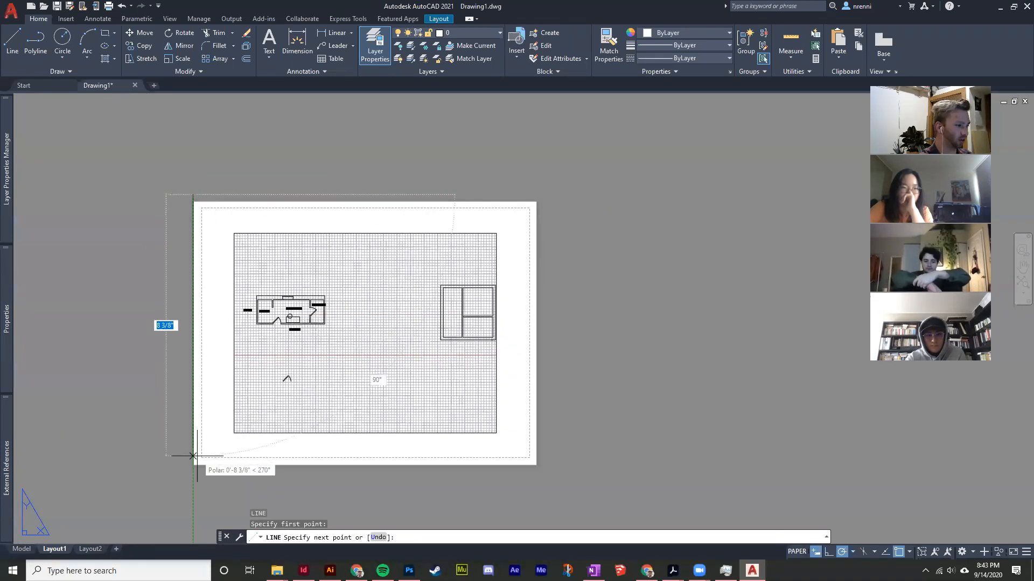
key("Escape")
scroll(190, 447, "up", 2)
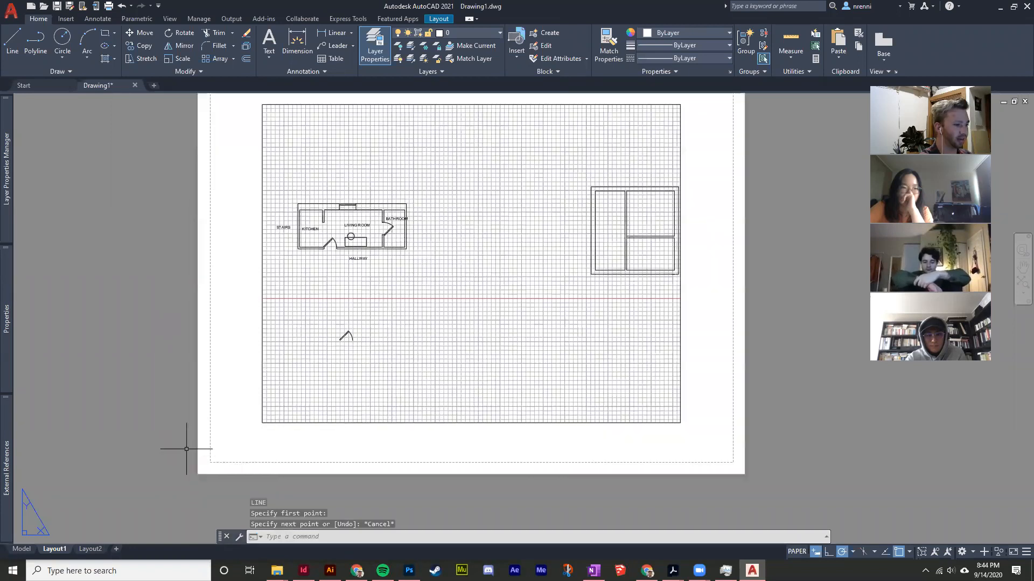
scroll(174, 453, "down", 2)
Shrink the layout viewport by stretching its lower-left corner inward, up to the plan's left wall
left_click(222, 355)
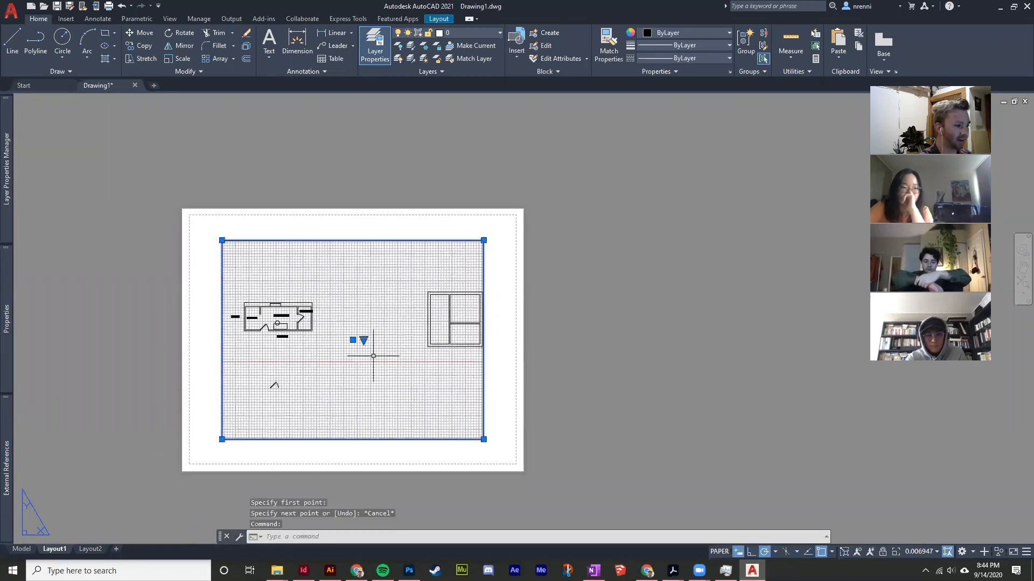
left_click(222, 440)
left_click(271, 357)
left_click(243, 384)
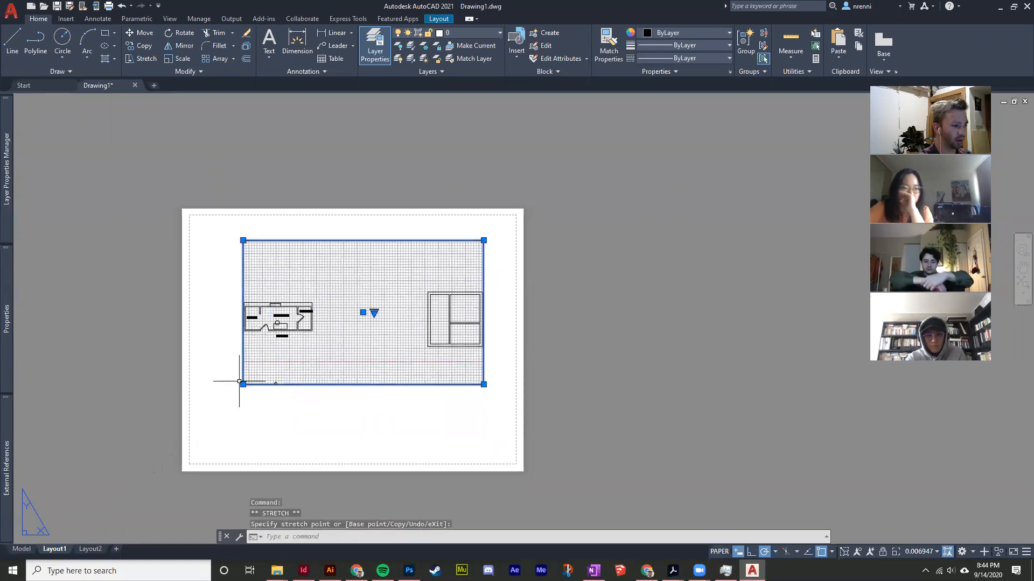
Move the viewport down and left, close to the lower-left corner of the sheet's printable area
type(",m")
key("Return")
left_click(326, 220)
key("Escape")
type("m")
key("Return")
left_click(330, 223)
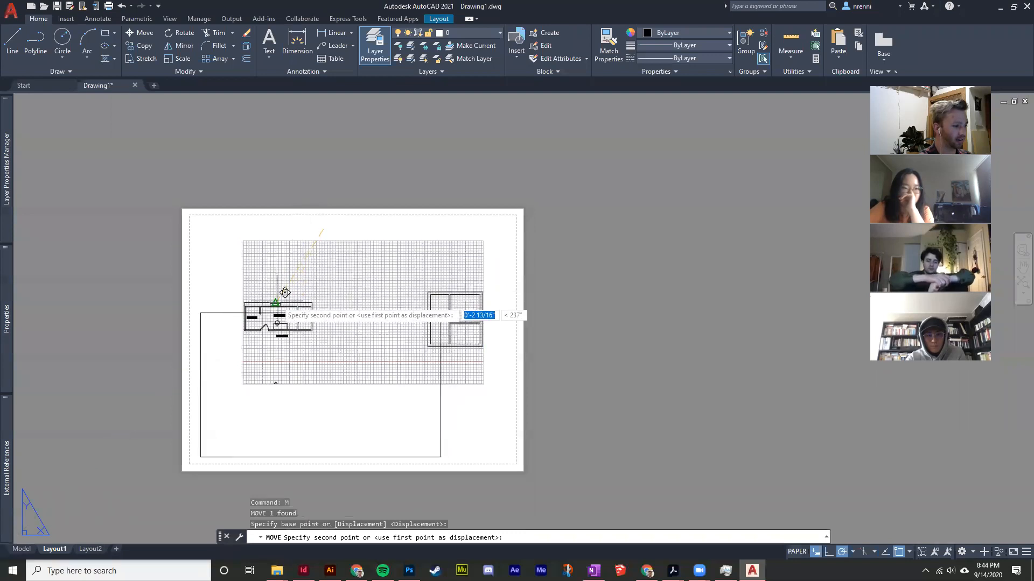
left_click(281, 297)
Stretch the viewport's upper-right corner to the upper-right corner of the printable area
left_click(427, 317)
left_click(425, 310)
left_click(435, 313)
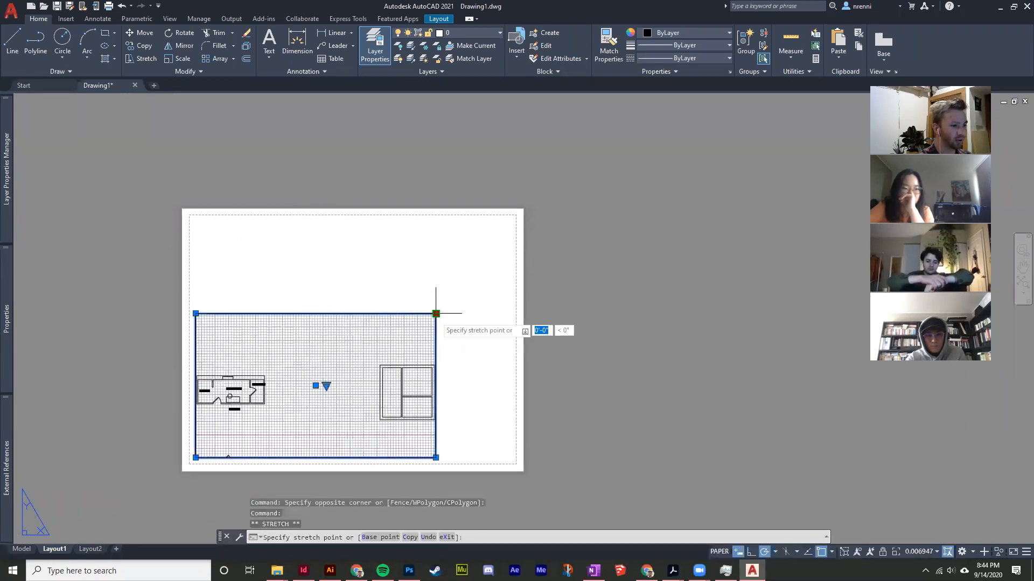
left_click(516, 215)
scroll(197, 468, "up", 4)
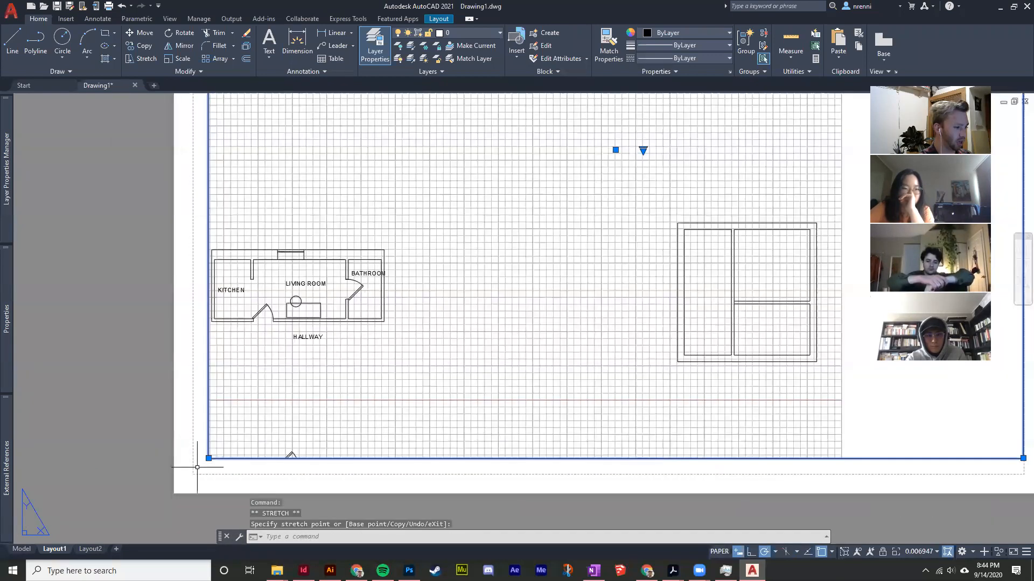
scroll(365, 346, "down", 5)
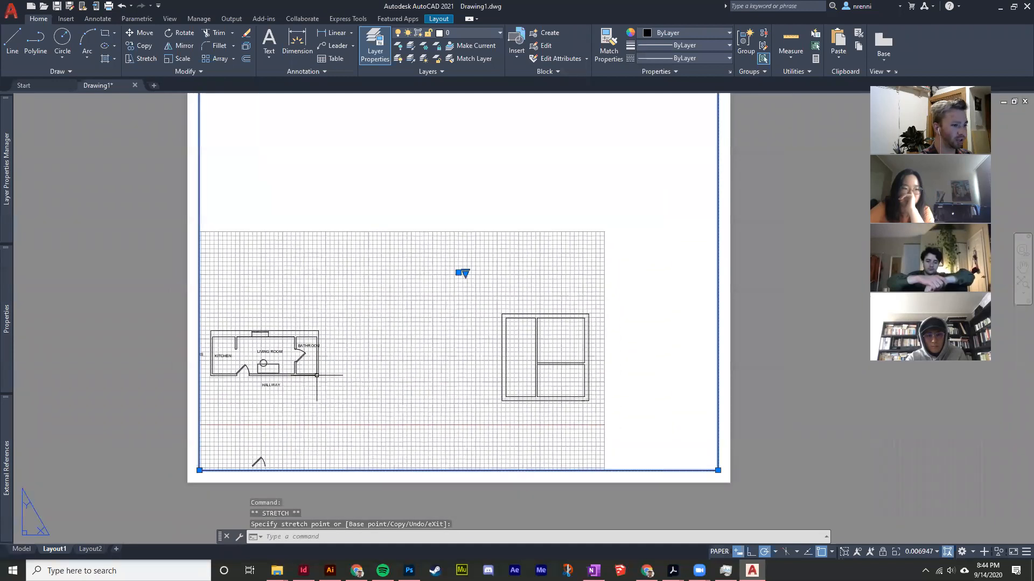
scroll(337, 339, "up", 2)
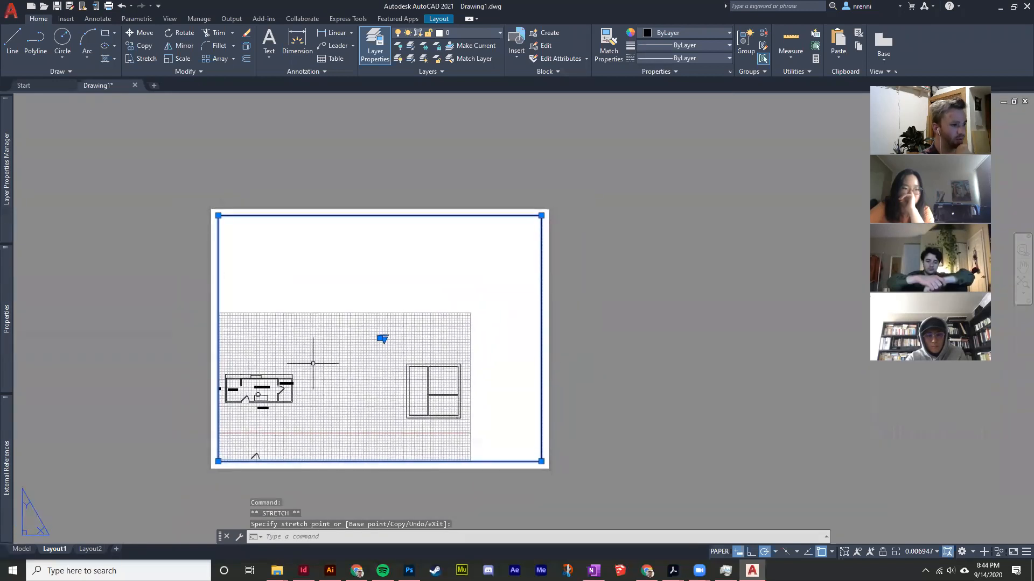
Activate model space inside the viewport and enlarge the apartment plan to fill its width
scroll(312, 349, "up", 3)
middle_click_drag(294, 360, 289, 329)
double_click(287, 328)
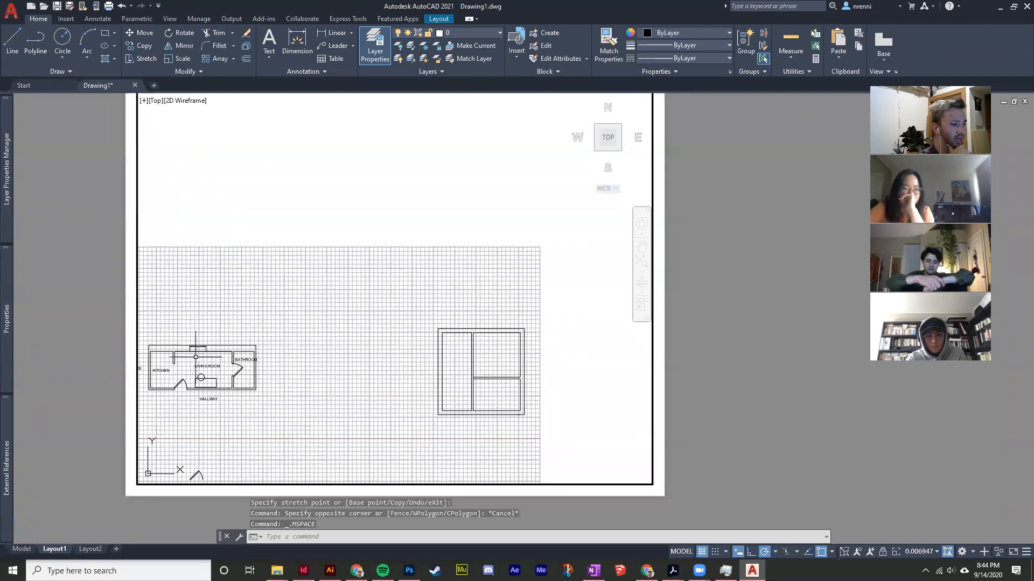
scroll(358, 337, "up", 5)
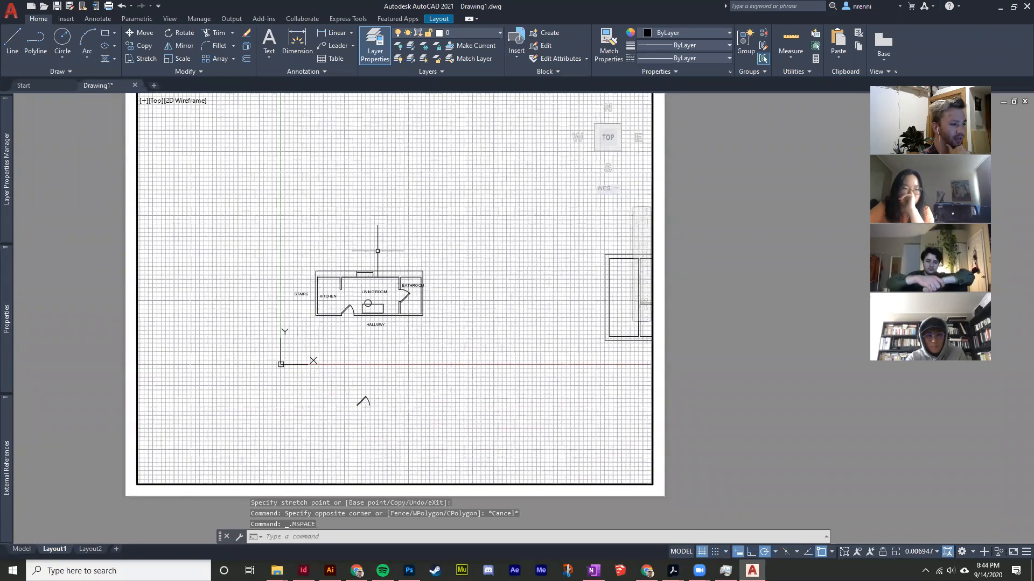
scroll(358, 336, "up", 2)
middle_click_drag(358, 336, 393, 298)
scroll(392, 298, "down", 2)
scroll(392, 298, "up", 2)
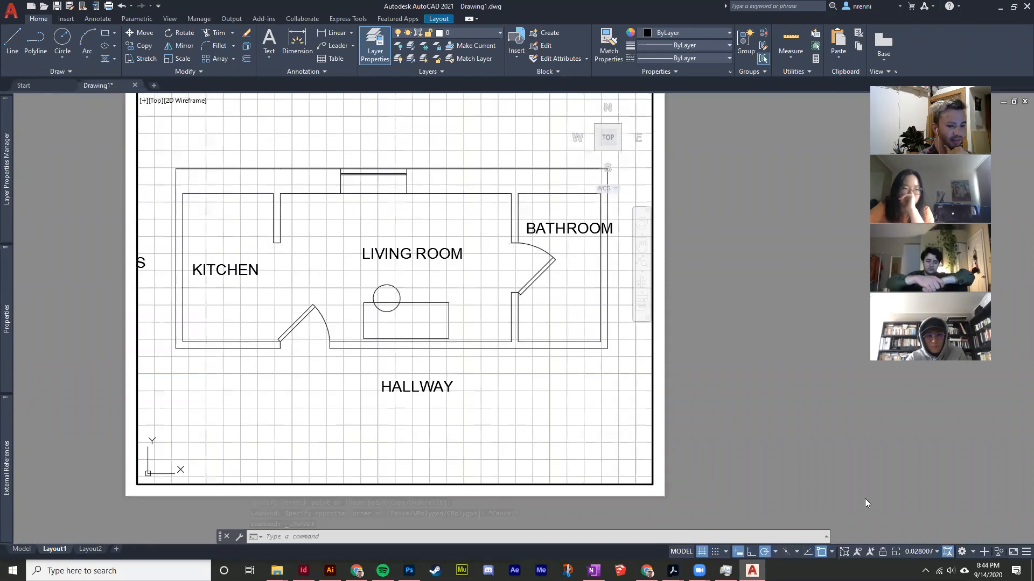
Set the active viewport's scale to 1:1
left_click(921, 554)
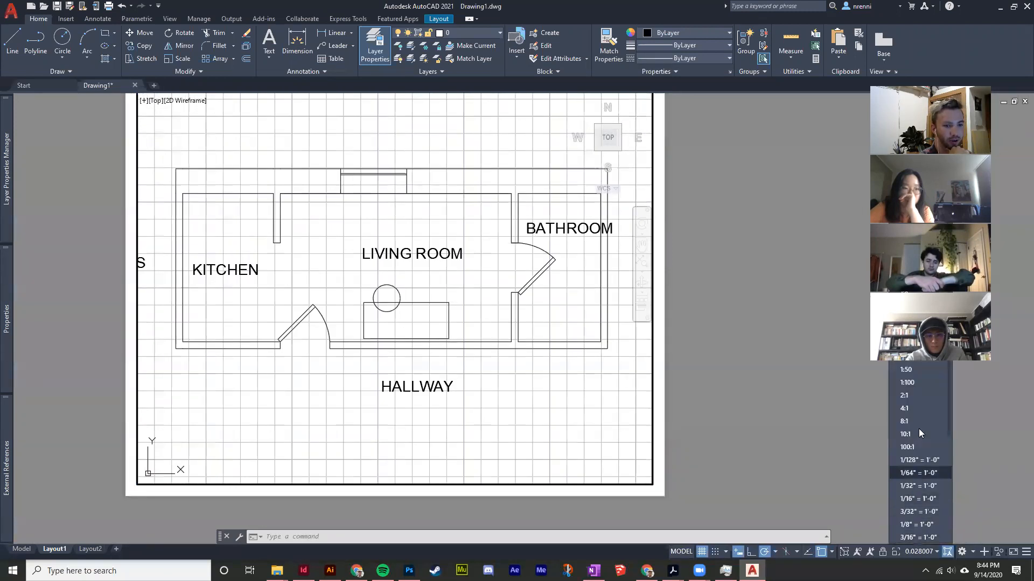
left_click(906, 240)
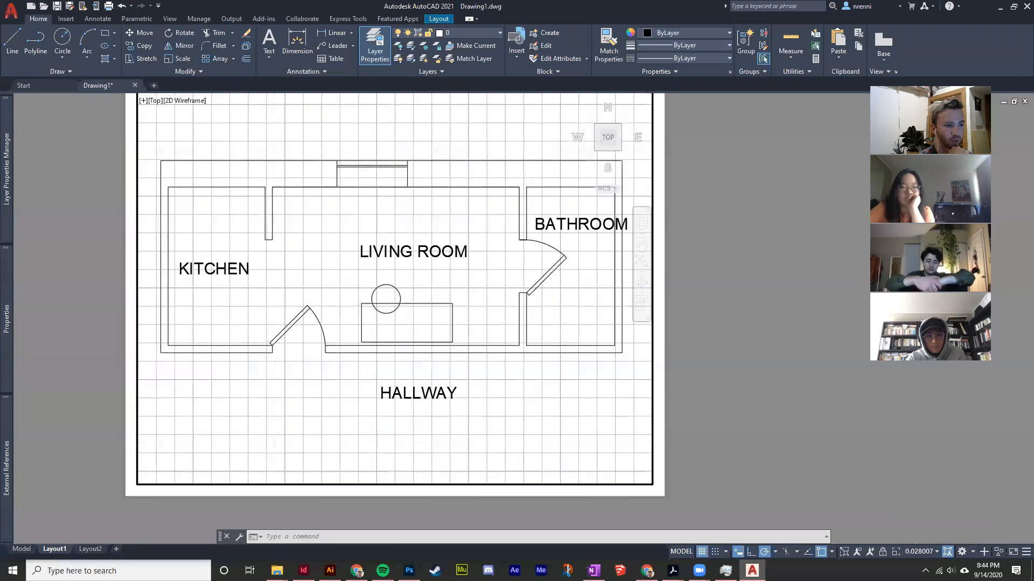
middle_click_drag(342, 275, 381, 296)
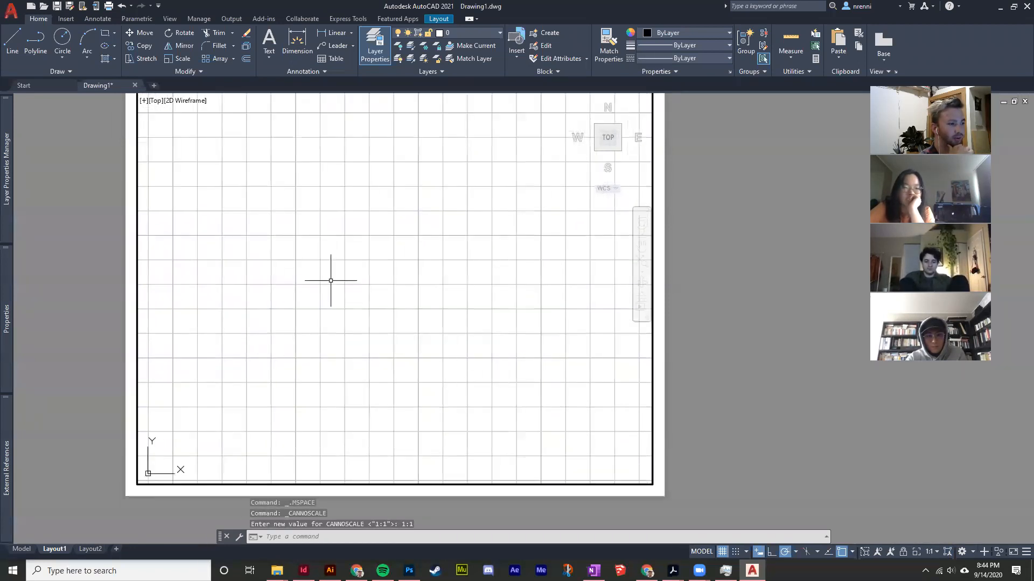
middle_click_drag(314, 422, 315, 328)
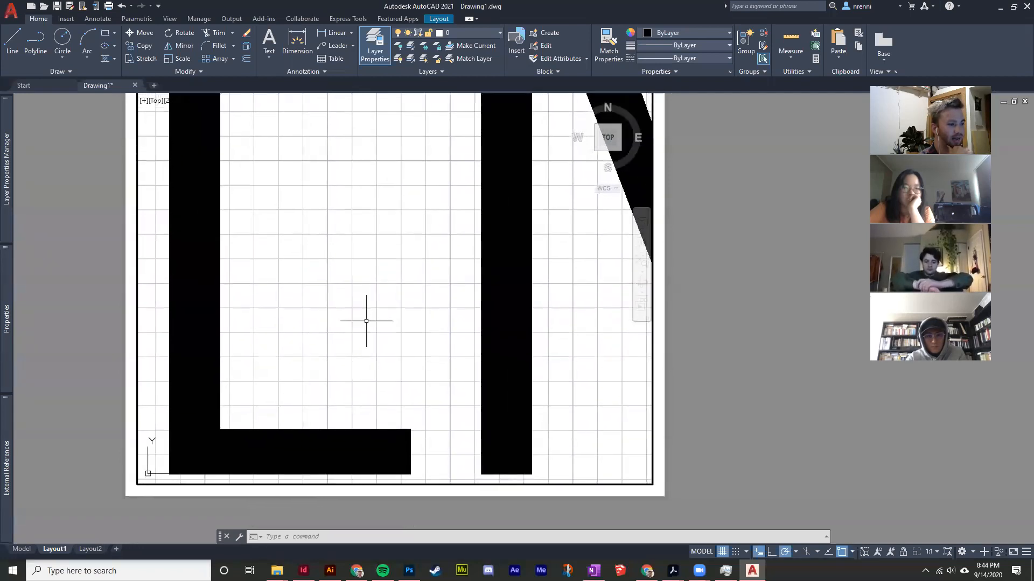
Bring the whole apartment plan back into view inside the viewport
scroll(377, 371, "down", 4)
middle_click_drag(409, 231, 674, 467)
middle_click_drag(398, 118, 399, 409)
scroll(389, 315, "down", 8)
middle_click_drag(384, 323, 386, 238)
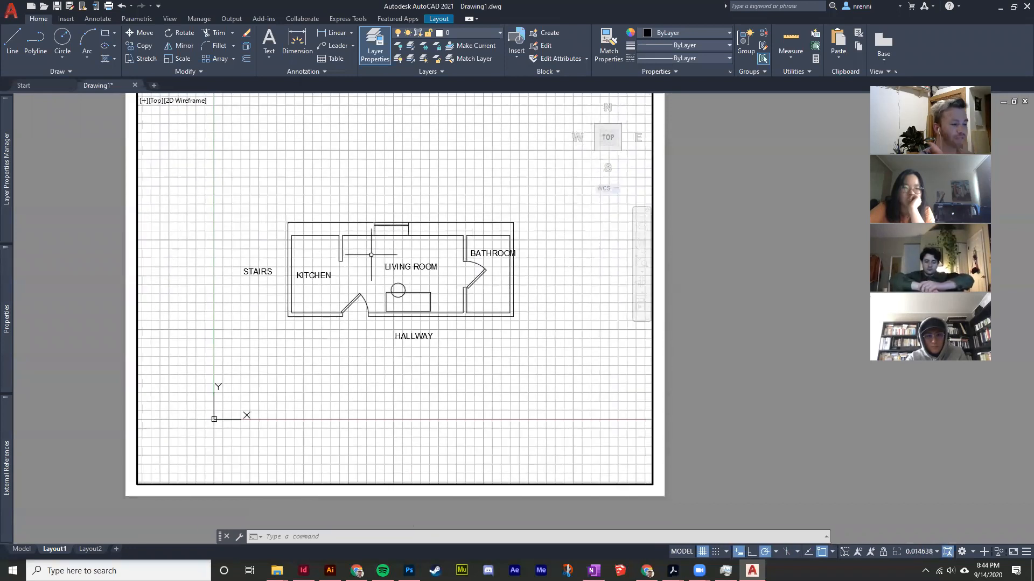
scroll(361, 272, "up", 2)
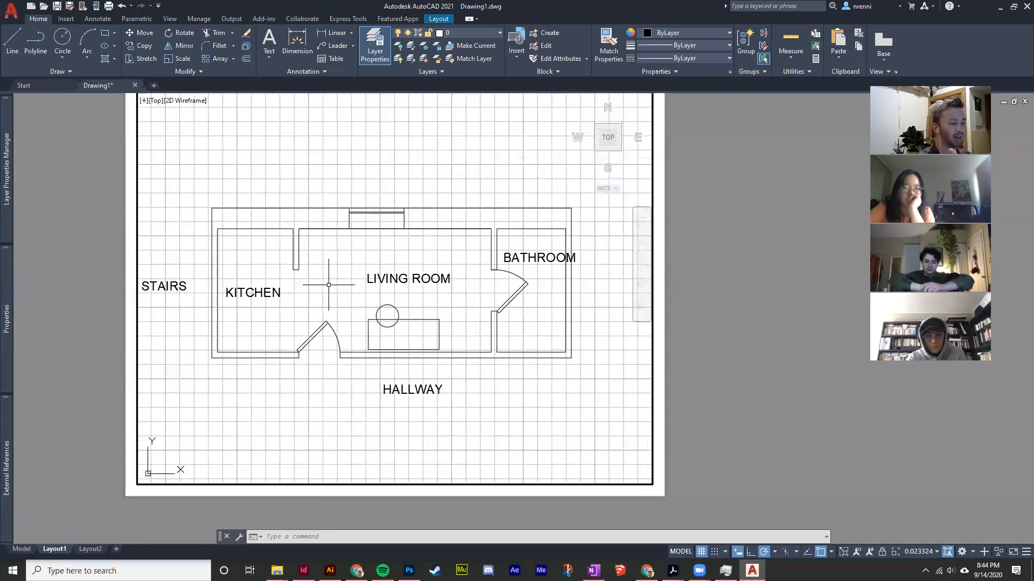
Apply the 1:1 scale to the viewport again and shift the view in search of the plan
left_click(906, 551)
left_click(906, 240)
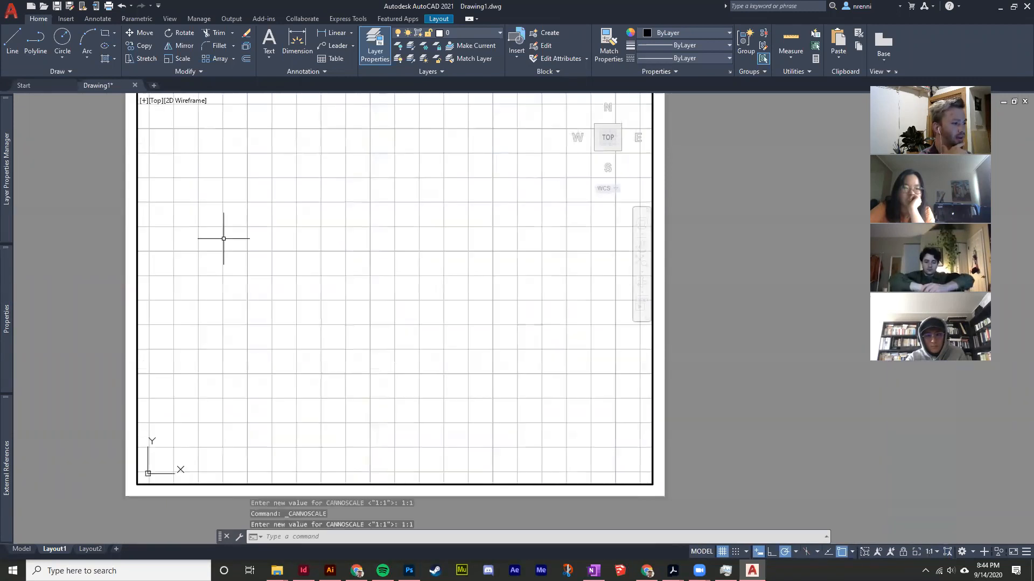
middle_click_drag(224, 239, 379, 346)
middle_click_drag(152, 127, 250, 267)
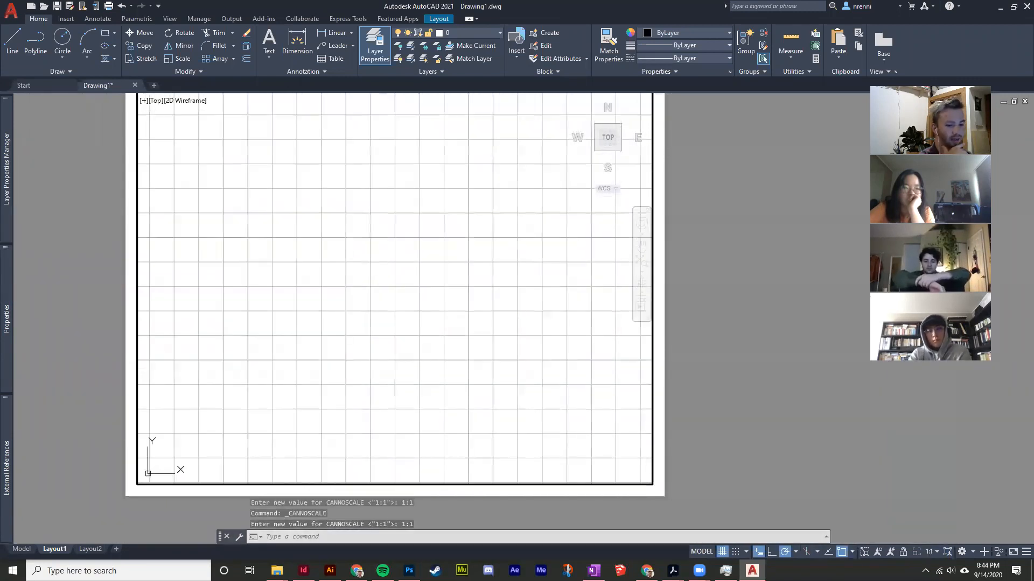
Set the viewport's scale to 1/4" = 1'-0", centre the apartment plan in it and return to paper space
left_click(908, 552)
scroll(918, 467, "down", 4)
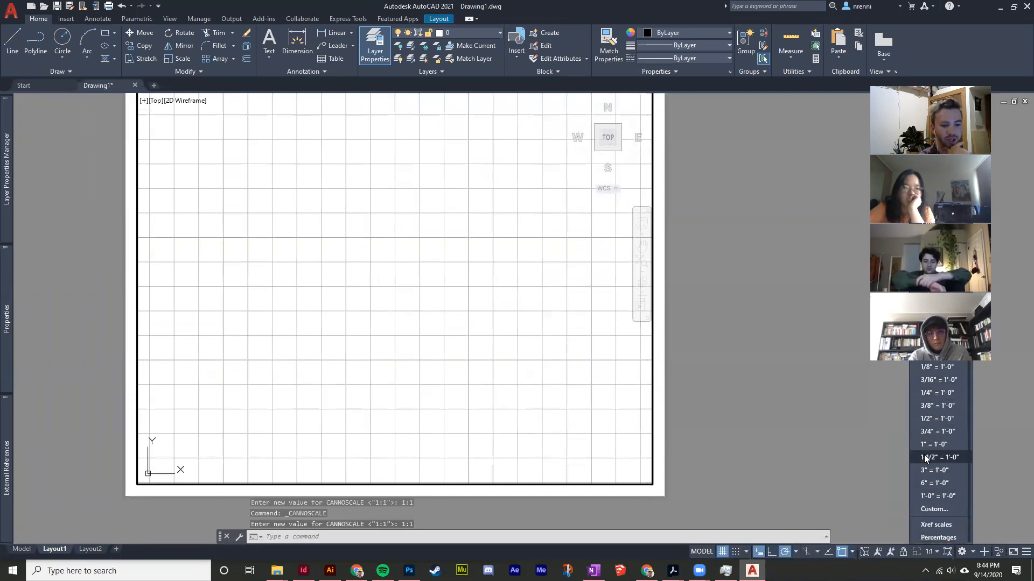
left_click(923, 395)
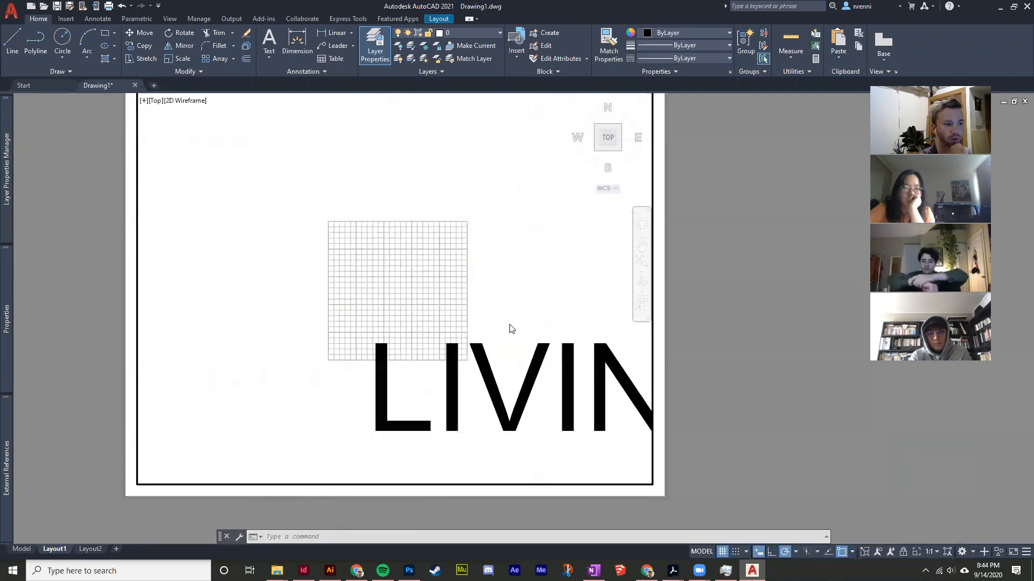
double_click(800, 318)
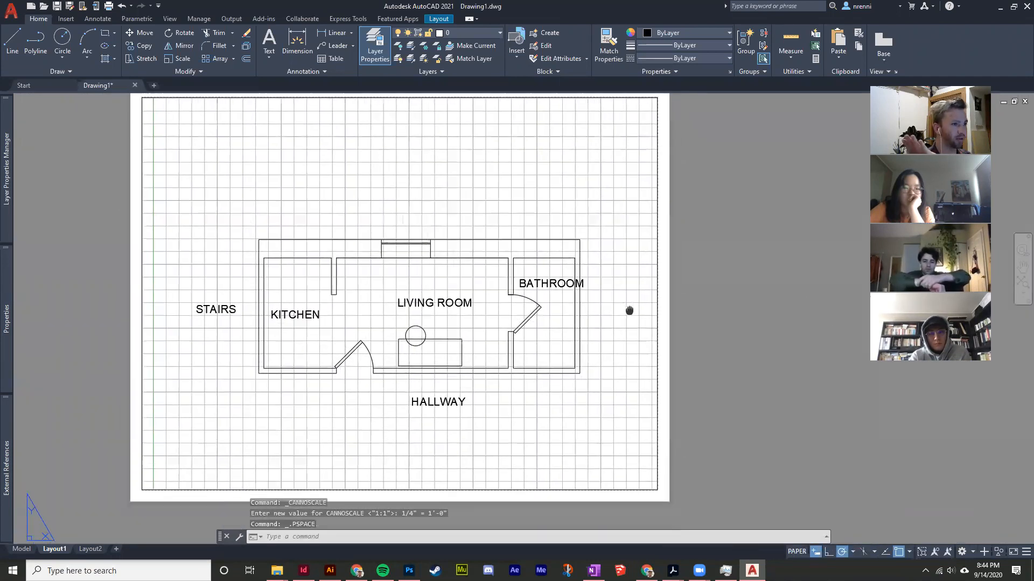
double_click(450, 205)
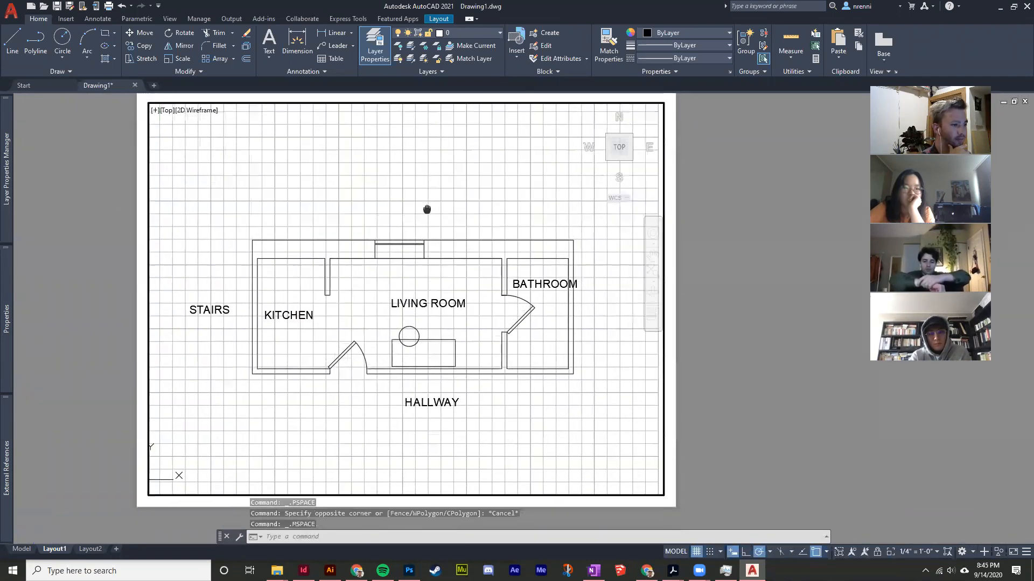
double_click(74, 209)
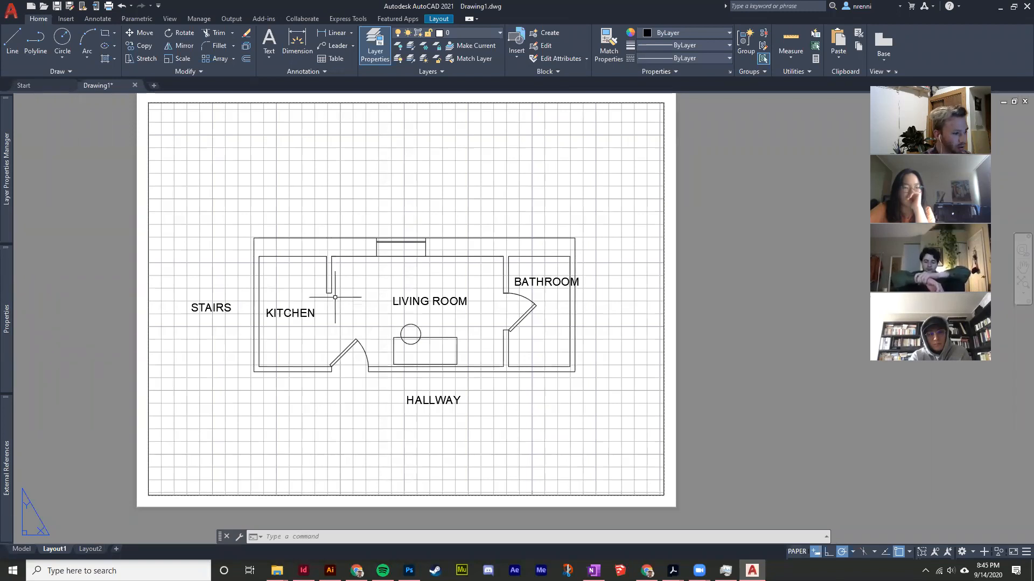
Measure the full length of the plan's upper outer wall in model space with a temporary line, then cancel it
left_click(25, 549)
middle_click_drag(462, 283, 415, 311)
scroll(270, 330, "up", 2)
middle_click_drag(270, 330, 333, 296)
type("l")
key("Return")
left_click(187, 267)
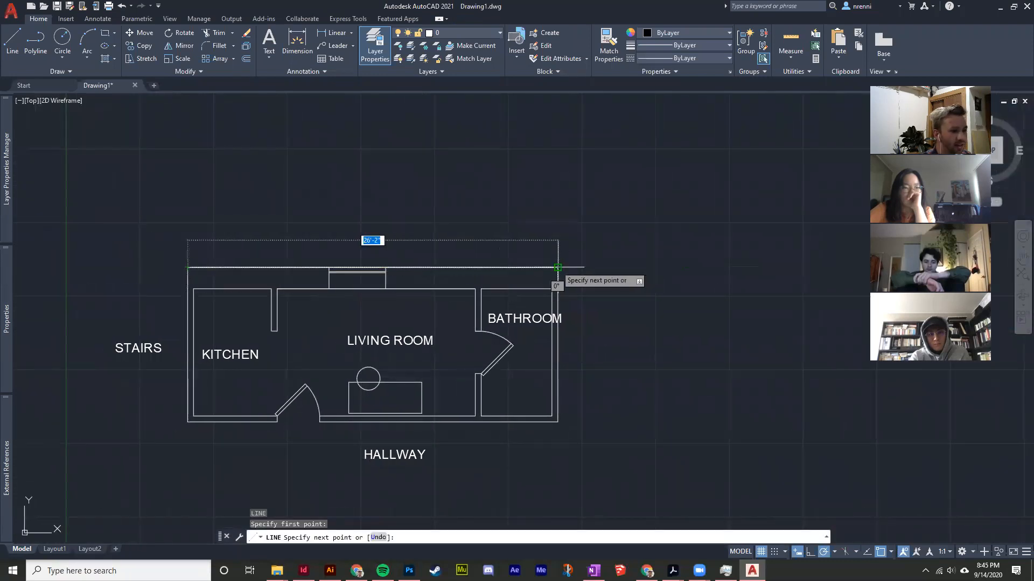
key("Escape")
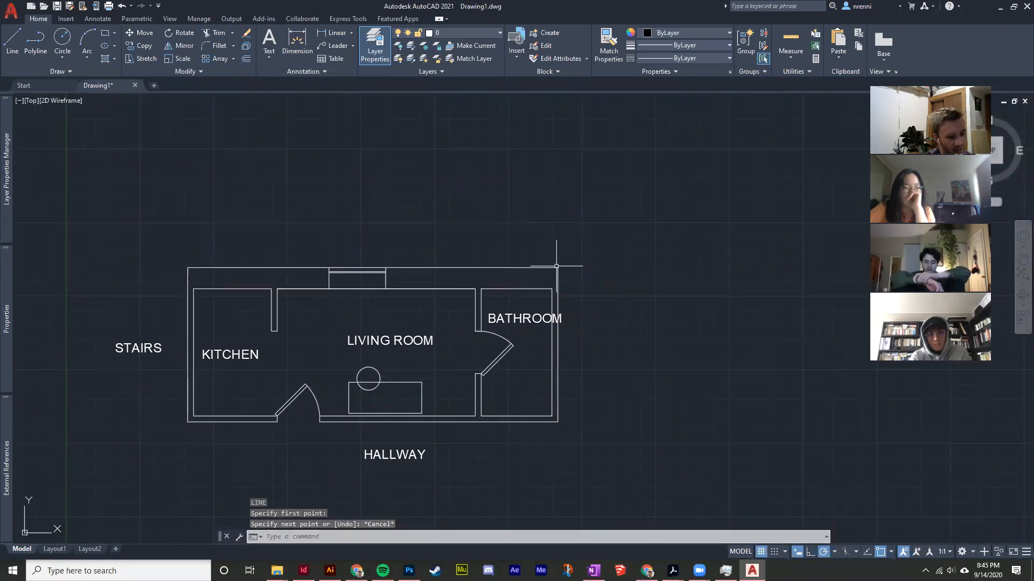
Divide 26 by 4 in the Calculator, then return to the drawing
key("XF86Calculator")
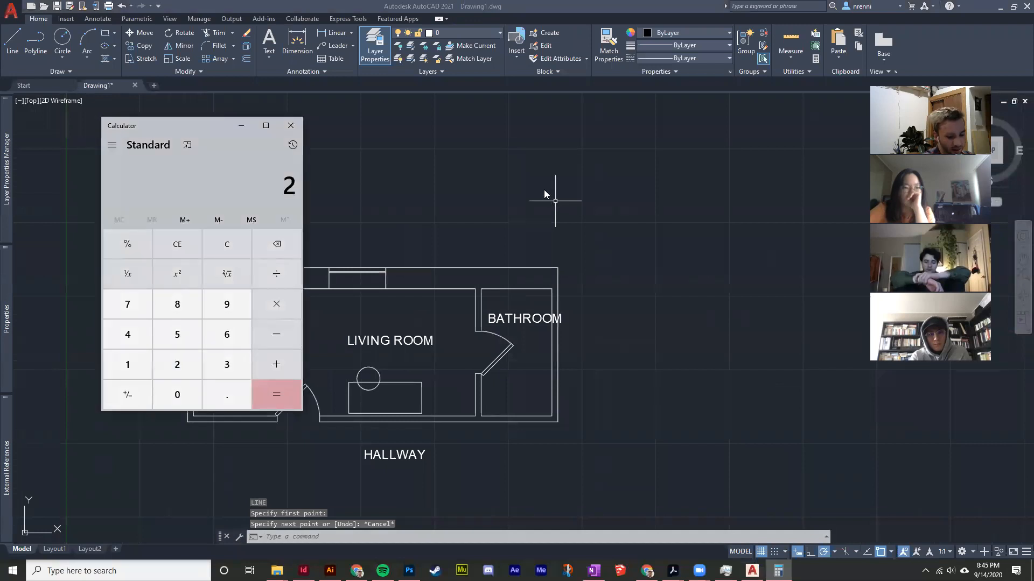
key("Escape")
type("26/4")
key("Escape")
type(".")
key("BackSpace")
type("26/4")
key("Return")
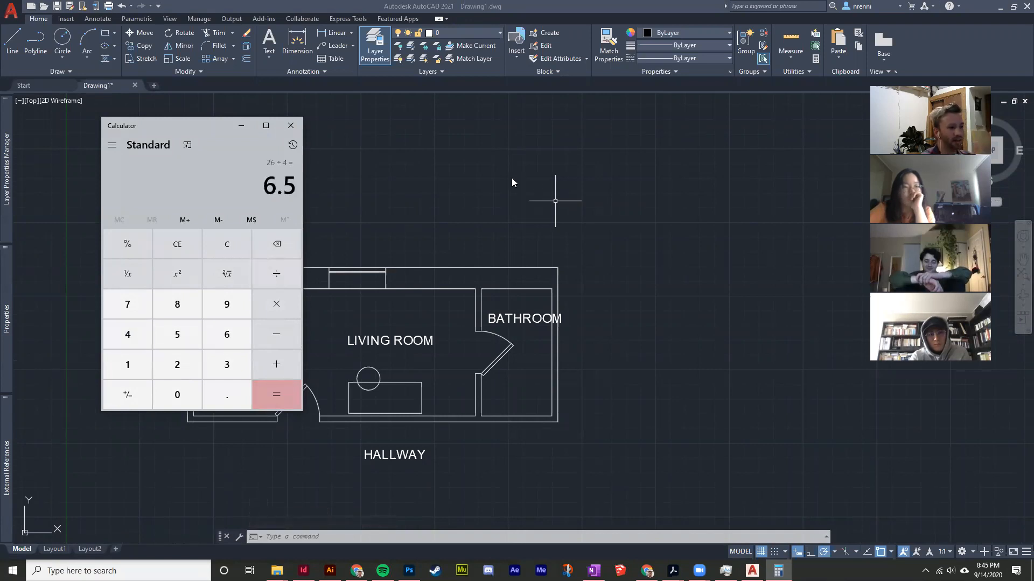
left_click(511, 182)
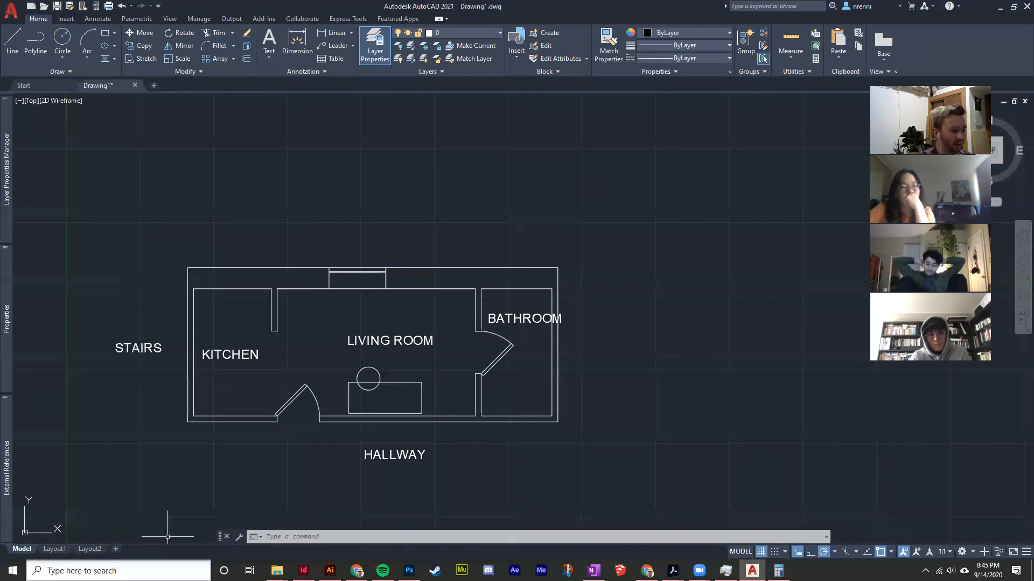
Measure the same upper outer wall on the Layout1 sheet with a temporary line, then cancel it
left_click(54, 549)
type("l")
key("Return")
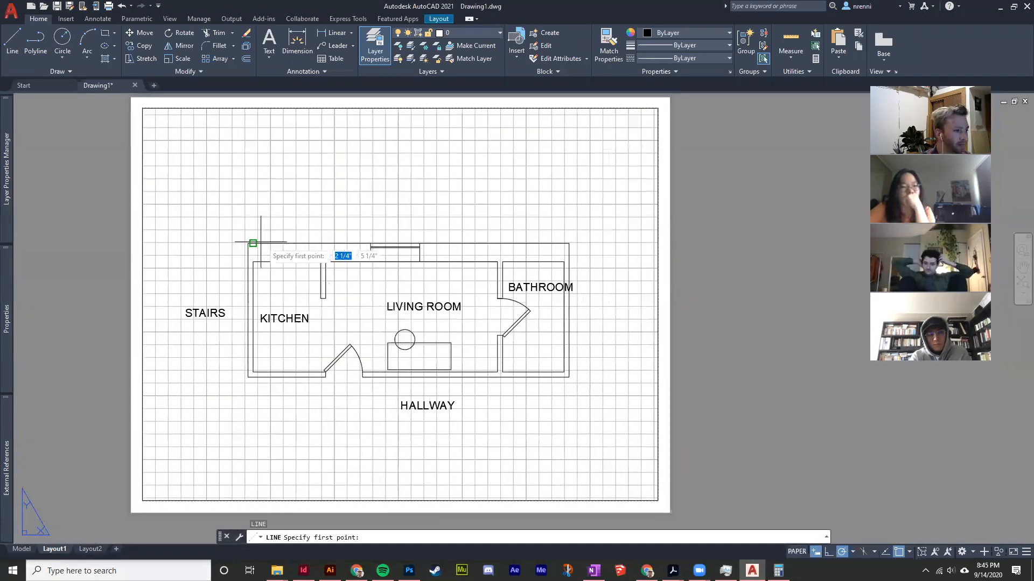
left_click(247, 244)
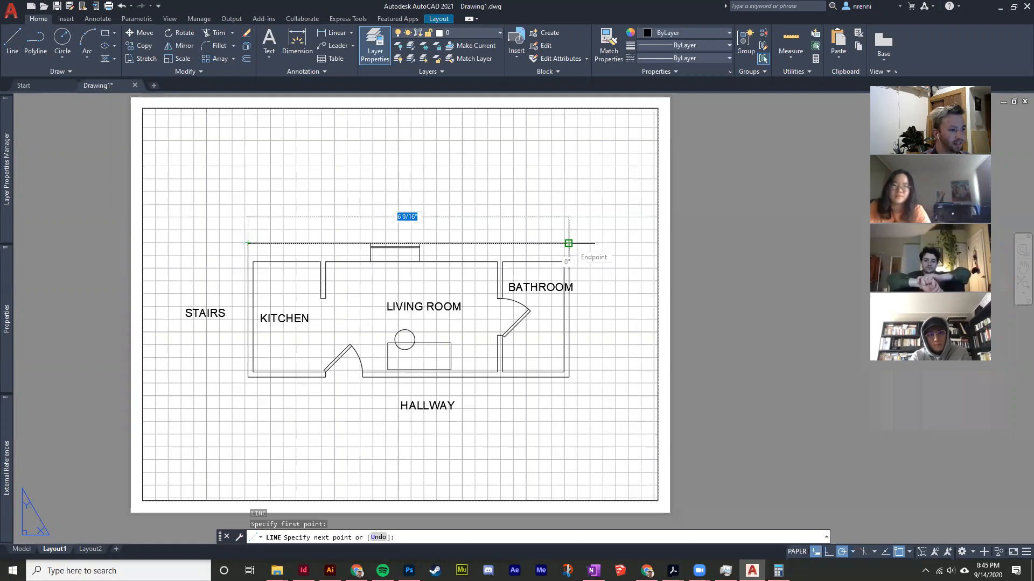
key("Escape")
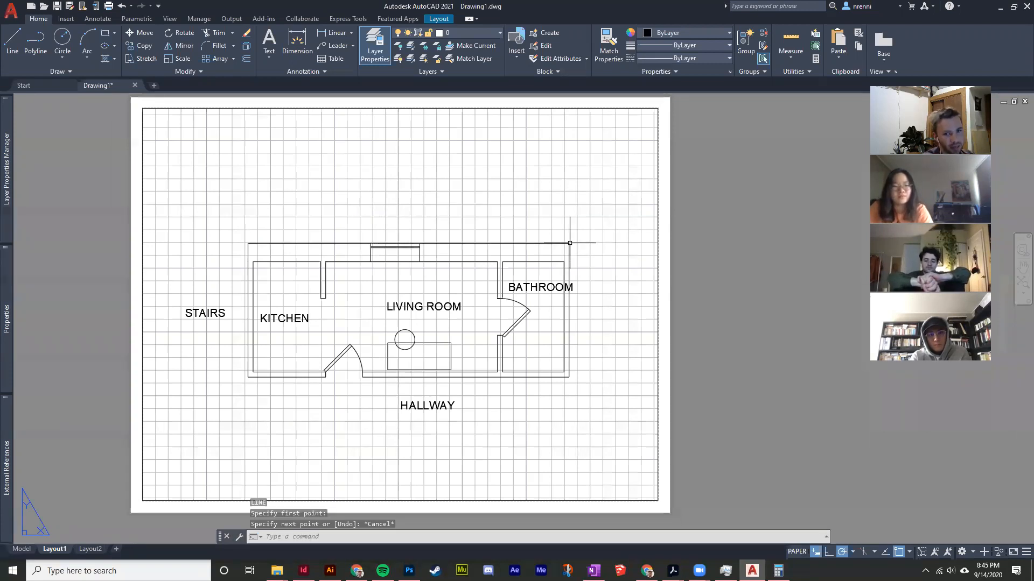
Set up a plot of Layout1 with the DWG To PDF.pc3 plotter and preview the sheet
left_click(109, 7)
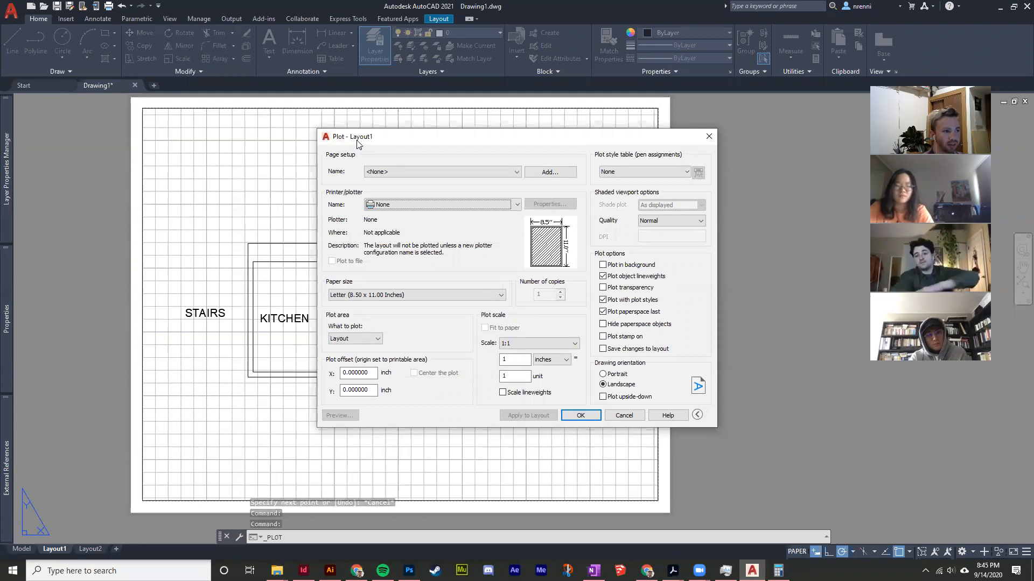
left_click_drag(348, 141, 315, 137)
left_click(356, 202)
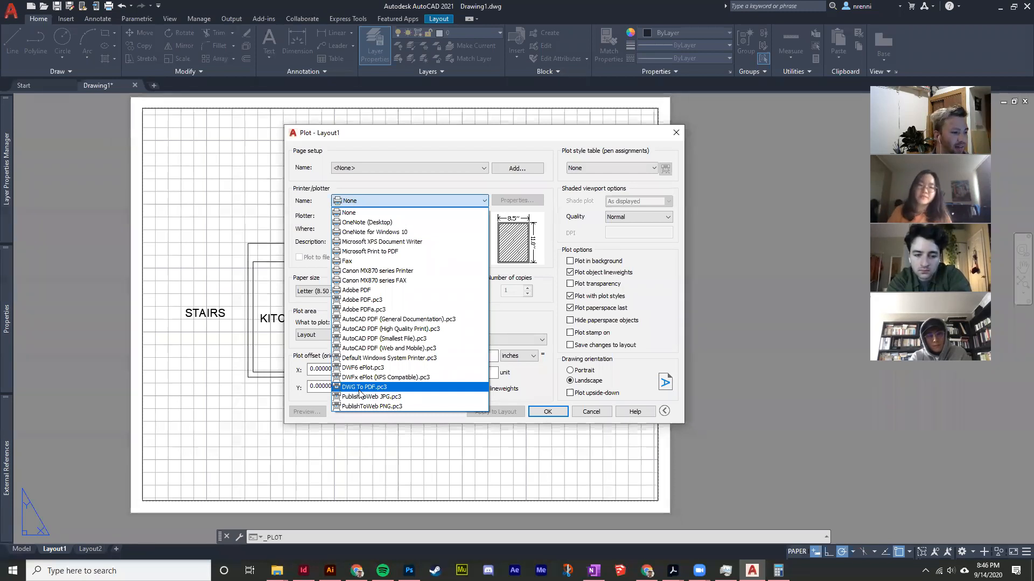
left_click(360, 388)
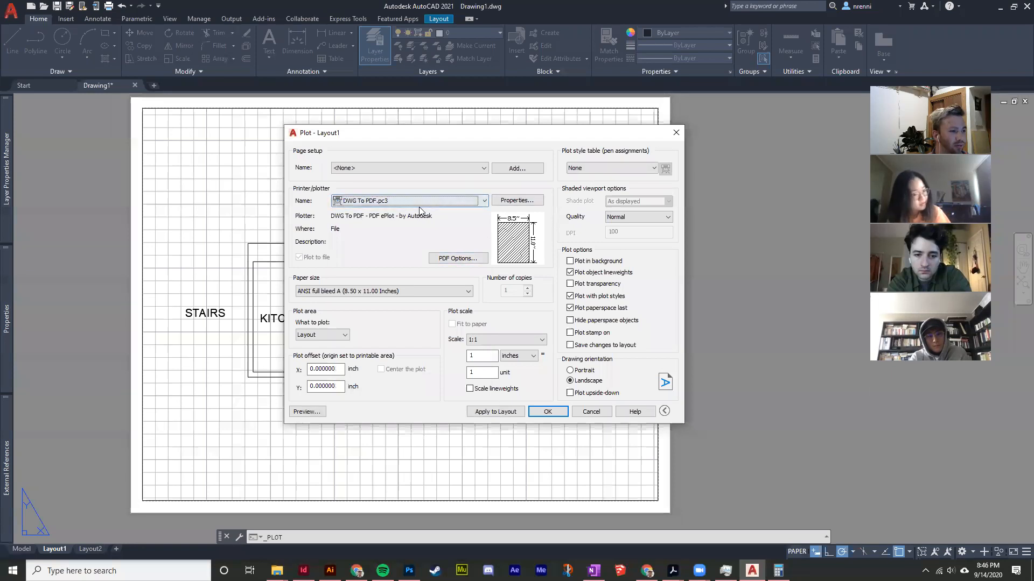
left_click(307, 412)
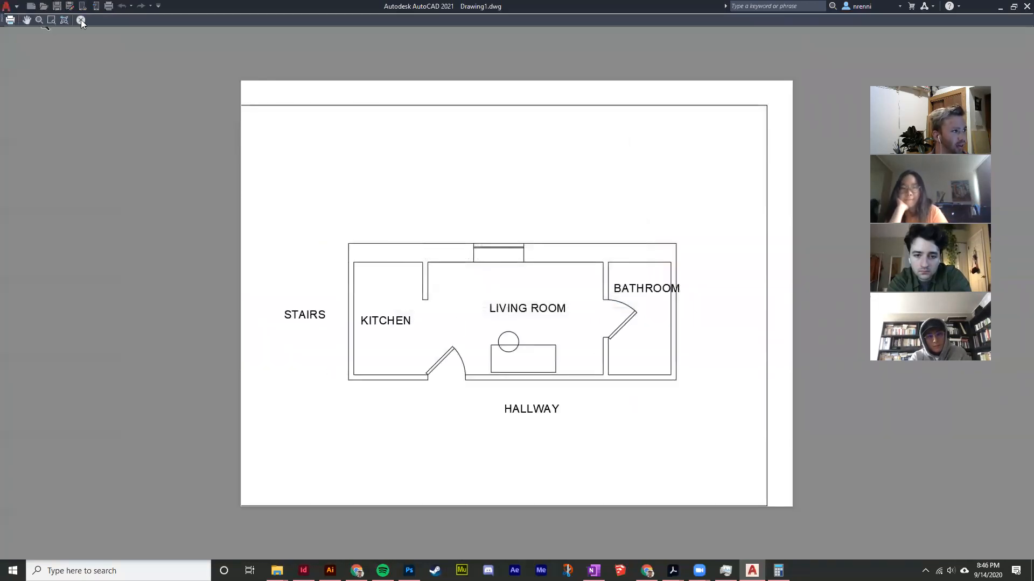
left_click(81, 19)
Plot the layout to a PDF named "tutorial plan" in Documents and view the resulting file
left_click(581, 414)
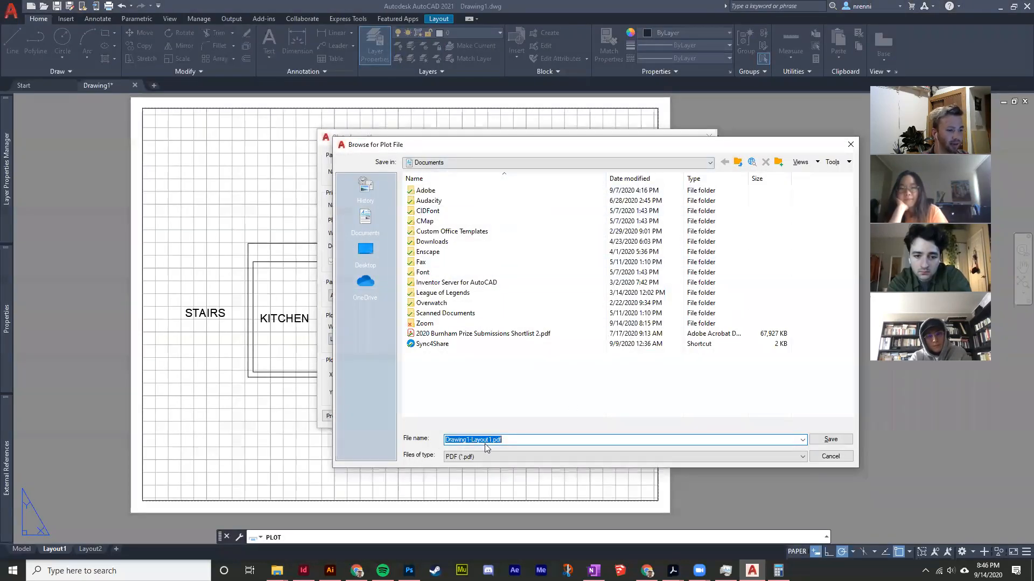
left_click_drag(492, 439, 331, 428)
type("tur")
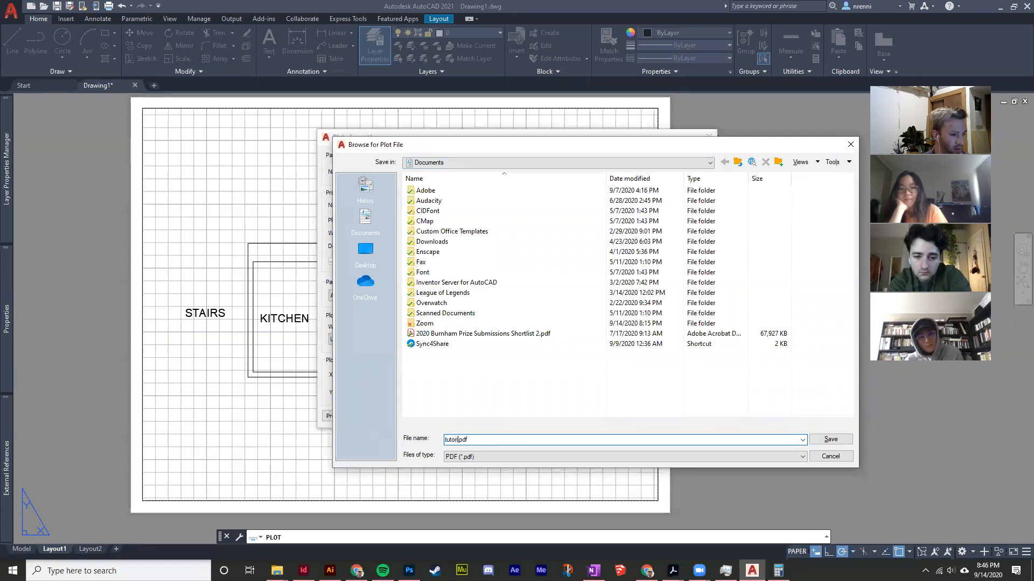
type("orial plan")
key("Return")
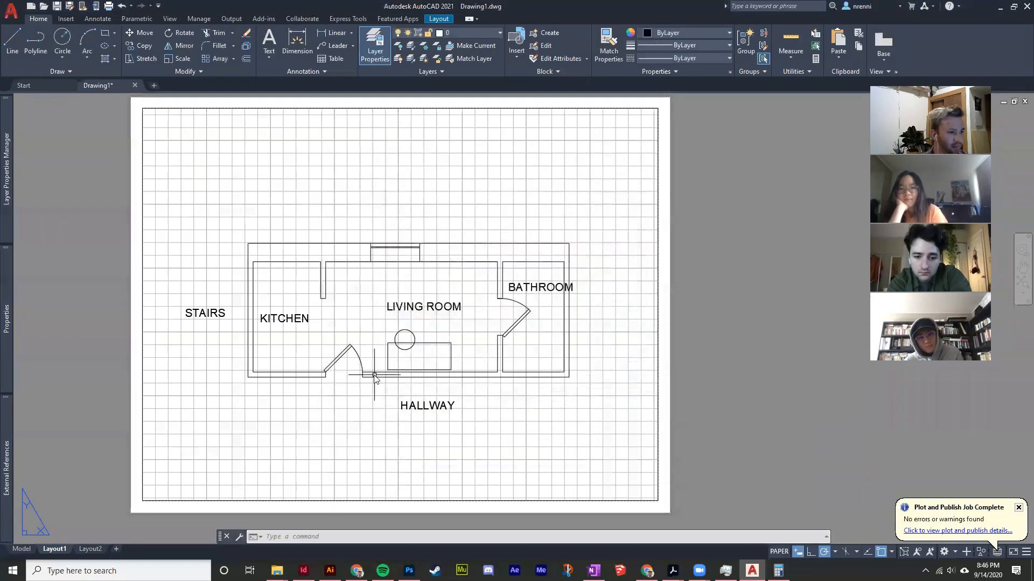
left_click(996, 8)
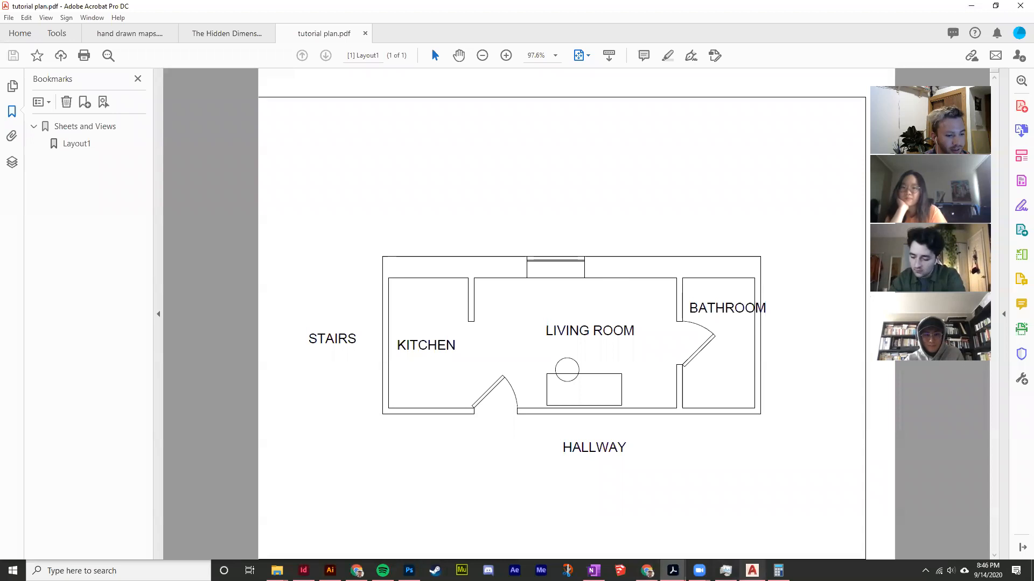
Switch back to AutoCAD and show the apartment plan enlarged in model space
left_click(752, 571)
left_click(24, 551)
scroll(396, 287, "up", 2)
middle_click_drag(395, 289, 413, 264)
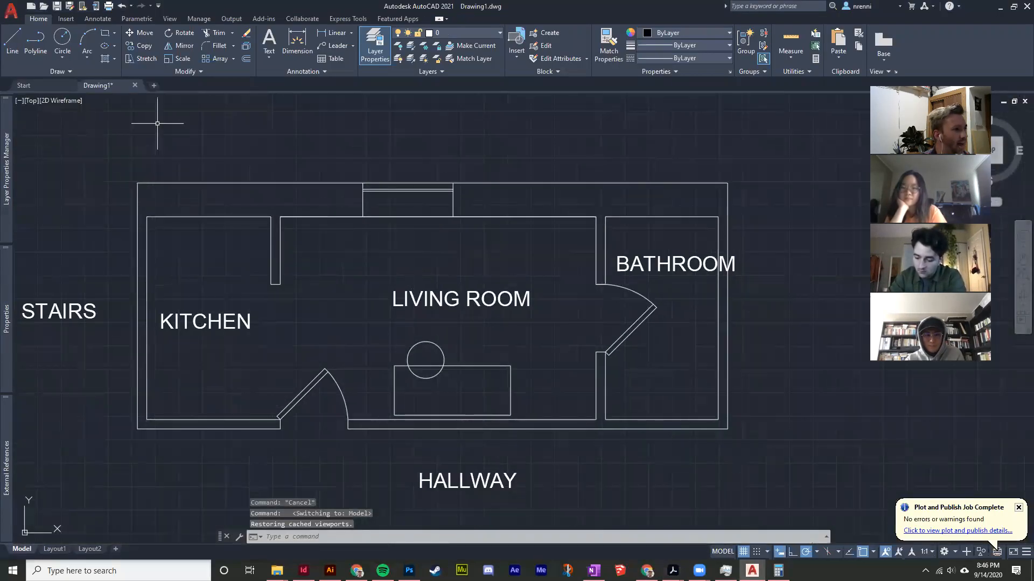
left_click(276, 72)
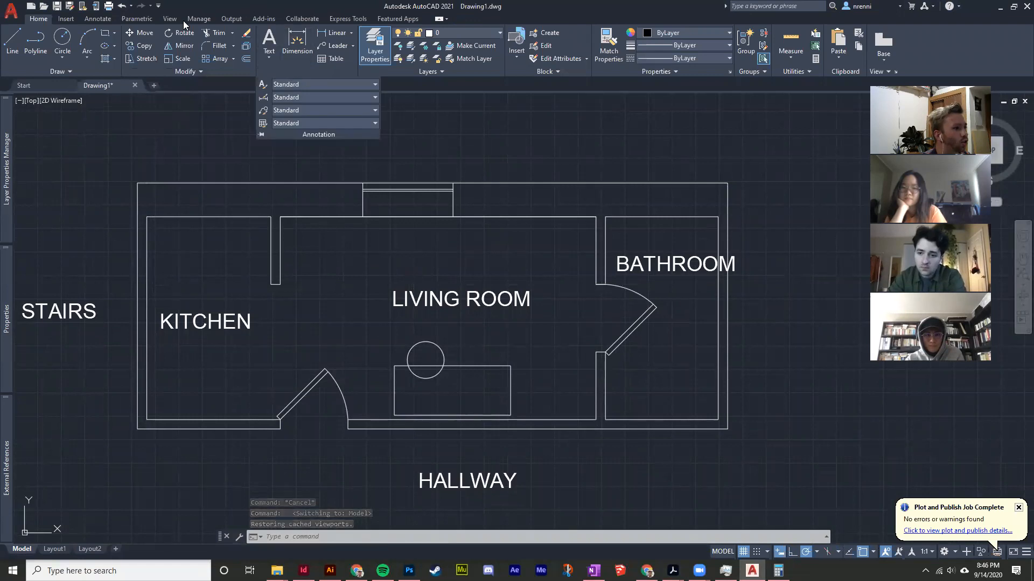
left_click(189, 71)
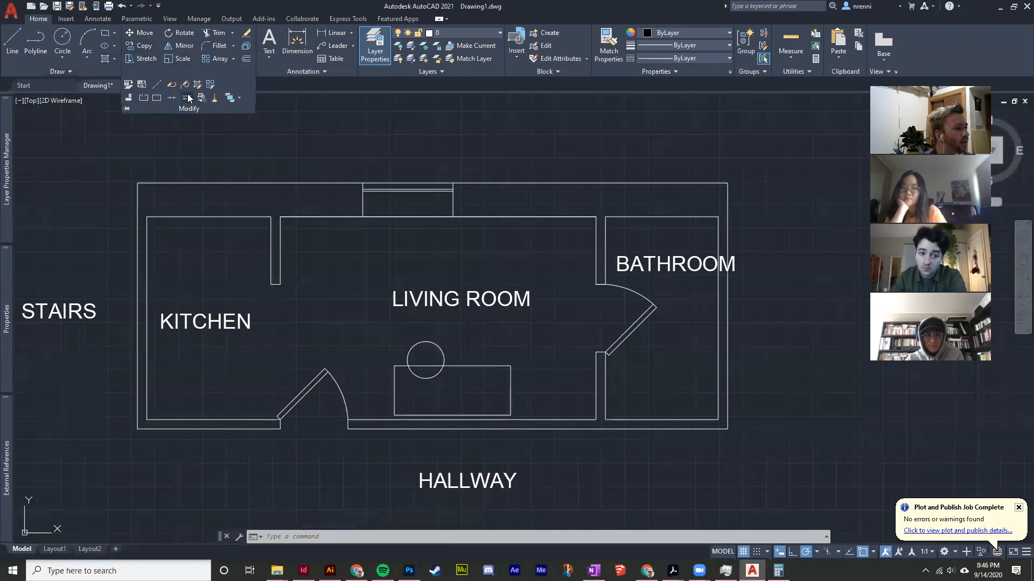
left_click(98, 22)
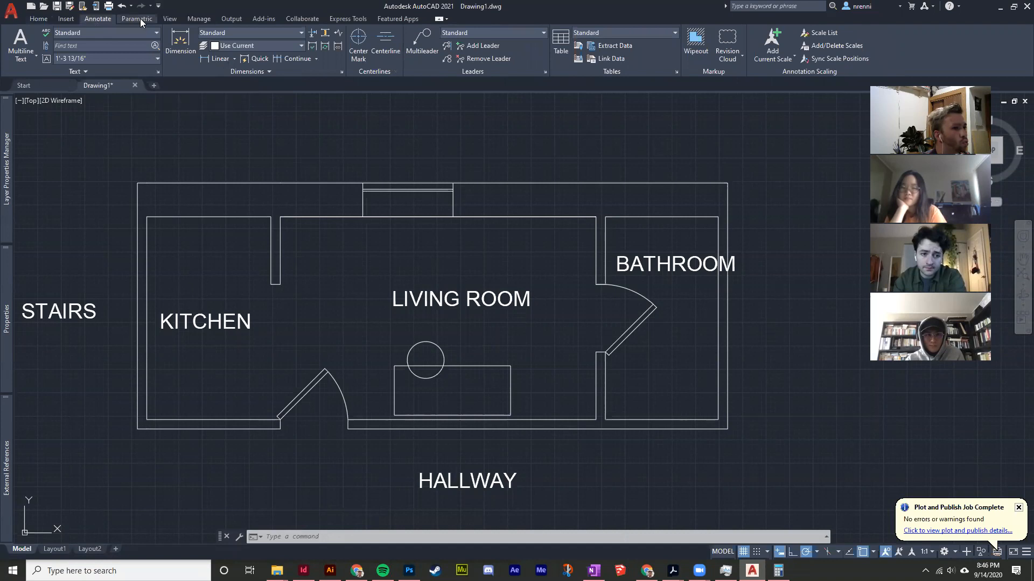
left_click(38, 19)
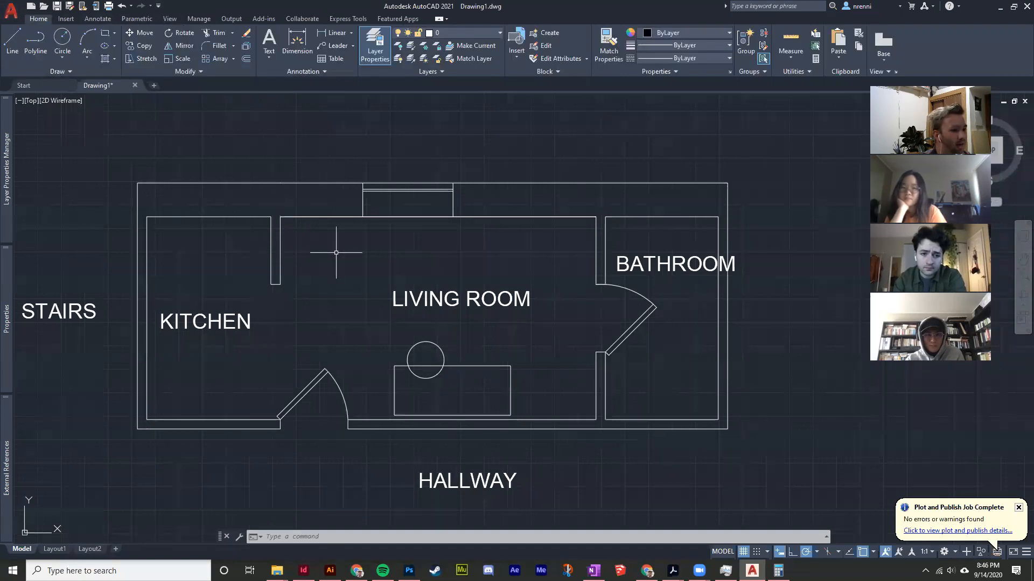
Apply a hatch inside the apartment's walls and both door leaves
middle_click_drag(335, 252, 339, 264)
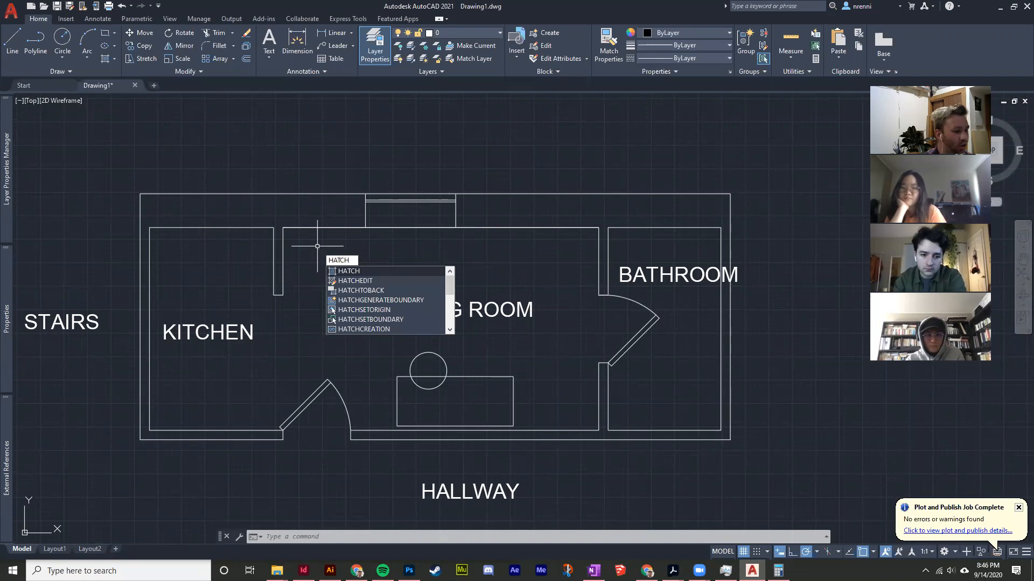
key("Return")
middle_click_drag(345, 292, 332, 265)
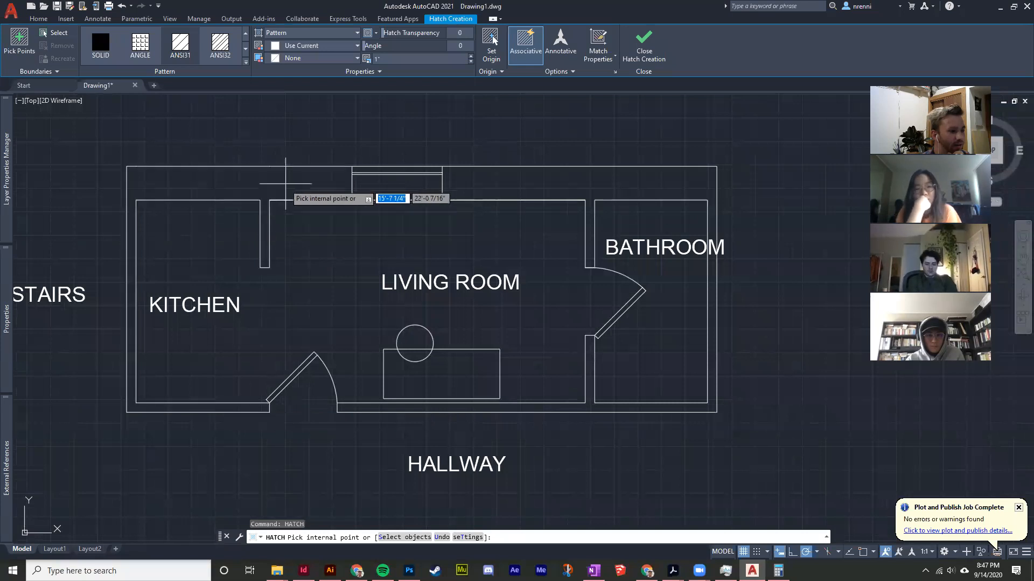
left_click(285, 183)
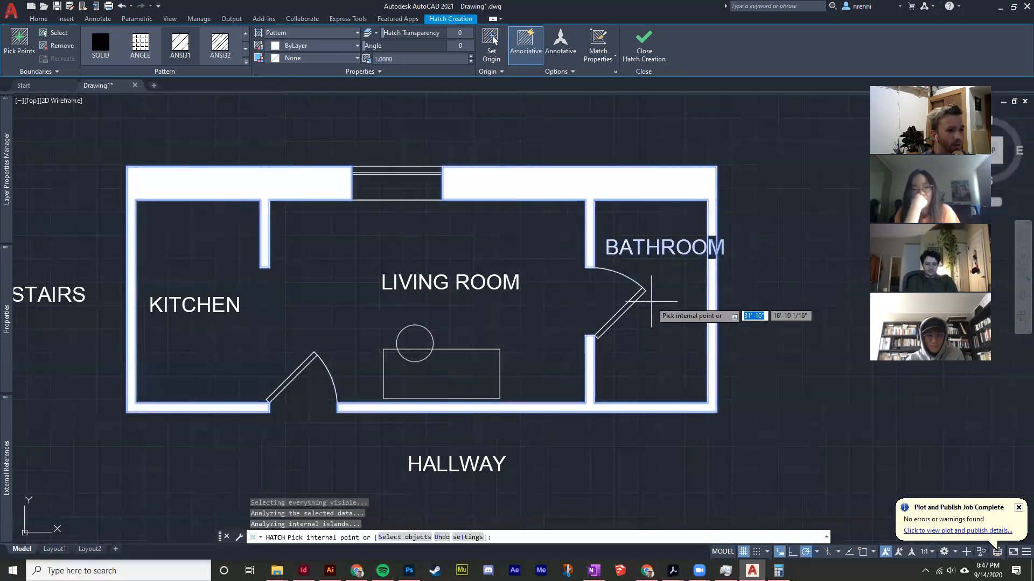
left_click(291, 380)
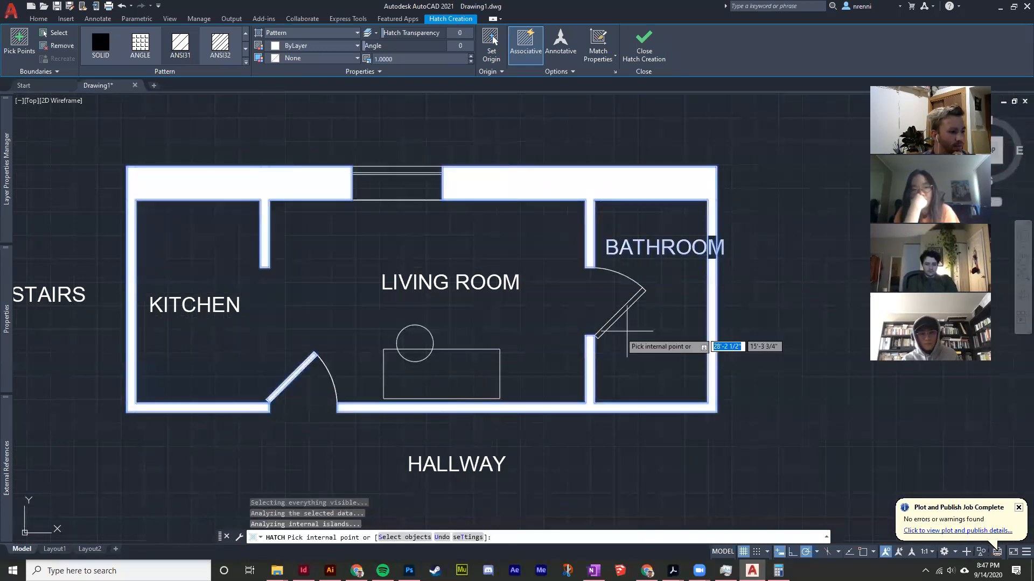
left_click(635, 315)
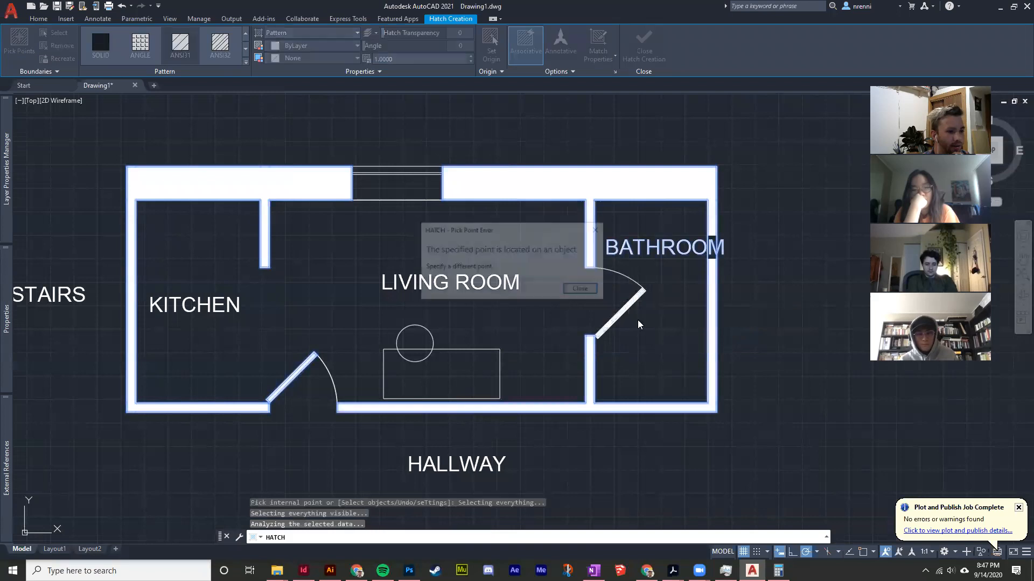
left_click(583, 290)
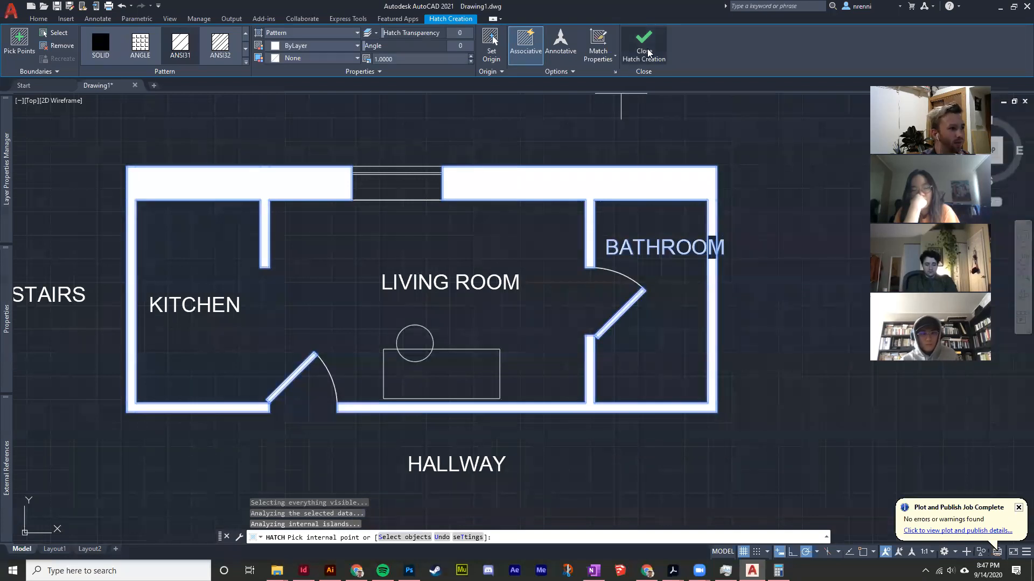
Change the wall and door hatch to the ANSI32 pattern with a scale of 20
left_click(220, 43)
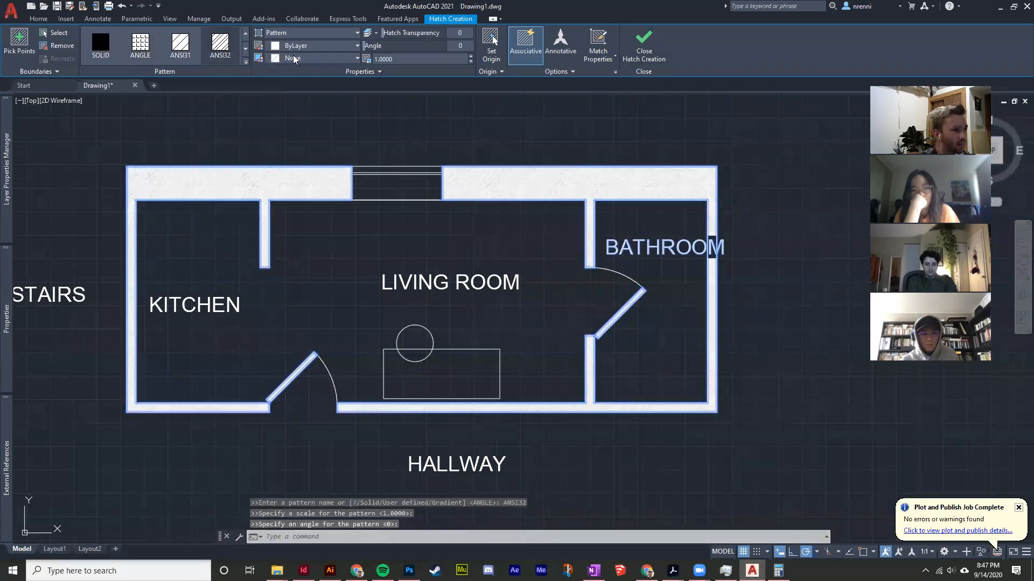
left_click_drag(404, 58, 305, 57)
key("Return")
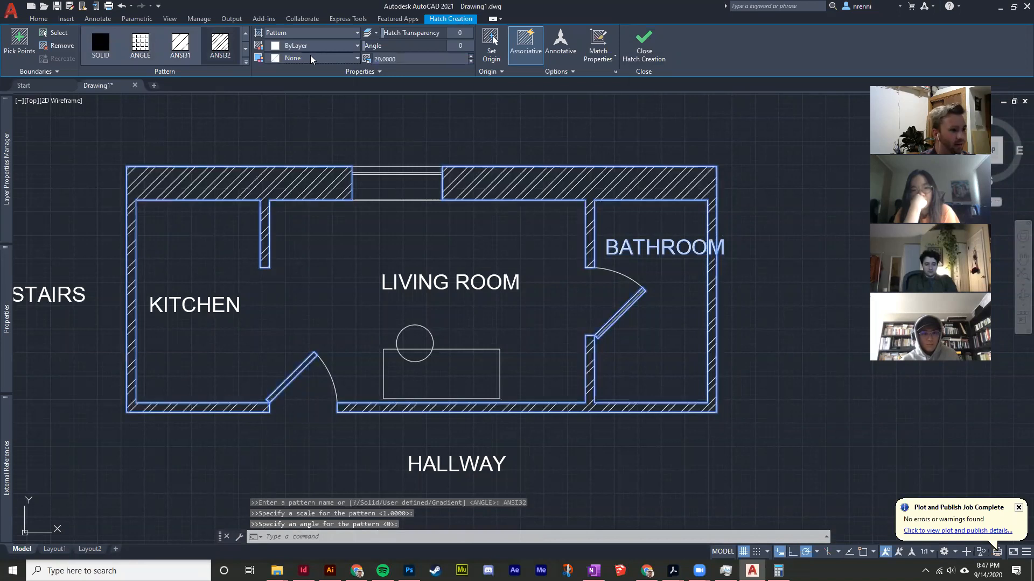
Browse the hatch patterns and set the ANSI32 wall and door hatch to a scale of 5
left_click(245, 62)
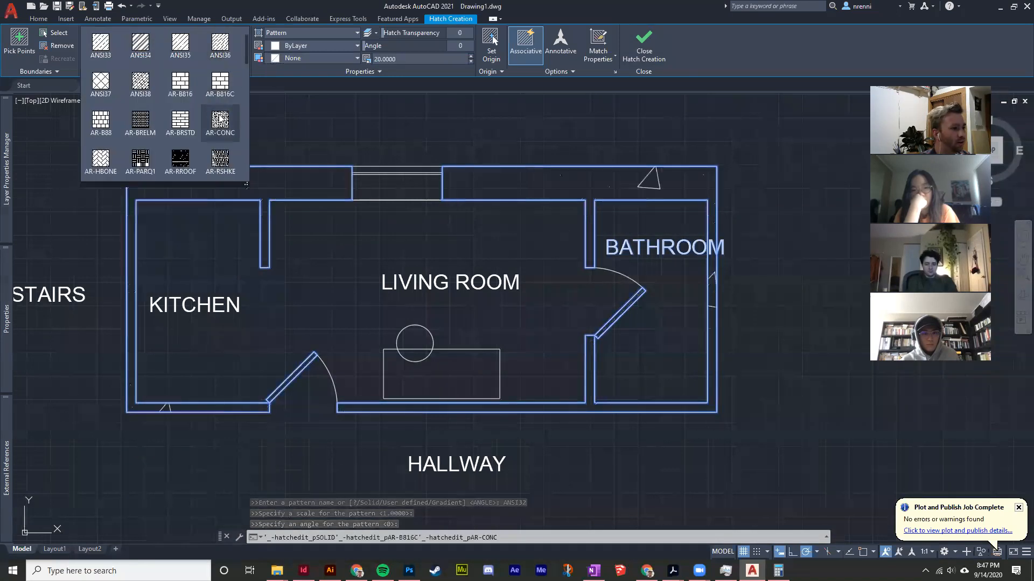
scroll(162, 140, "down", 1)
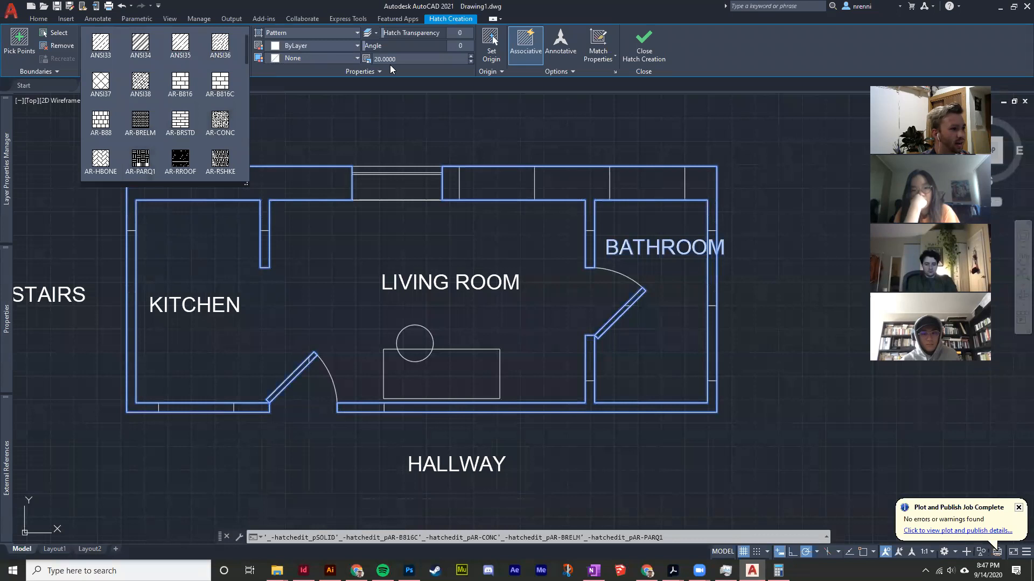
left_click_drag(397, 59, 334, 62)
type("5")
key("Return")
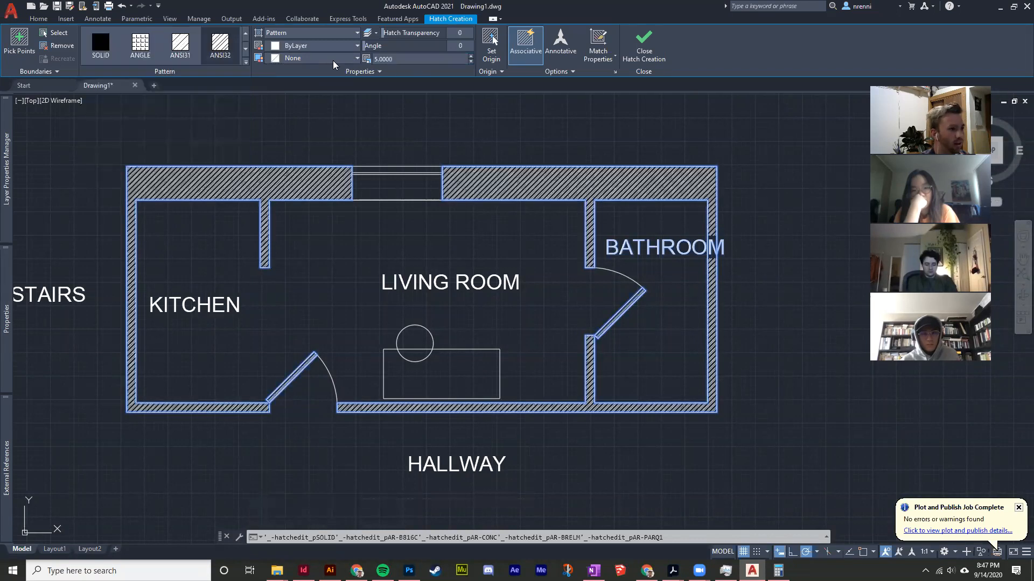
Try the AR-CONC pattern on the wall and door hatch, followed by AR-HBONE at a scale of 1
left_click(245, 62)
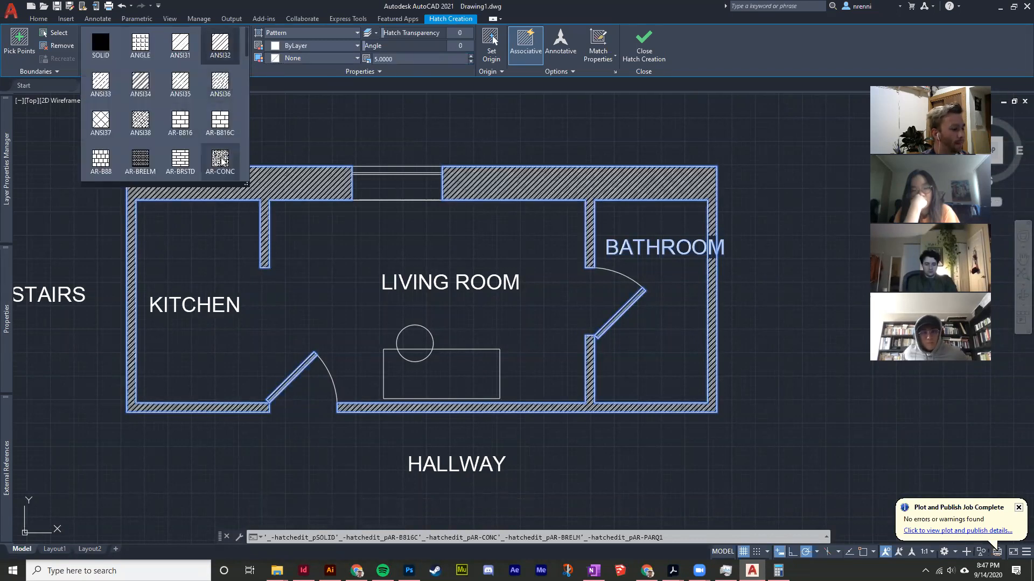
left_click(222, 137)
left_click(246, 62)
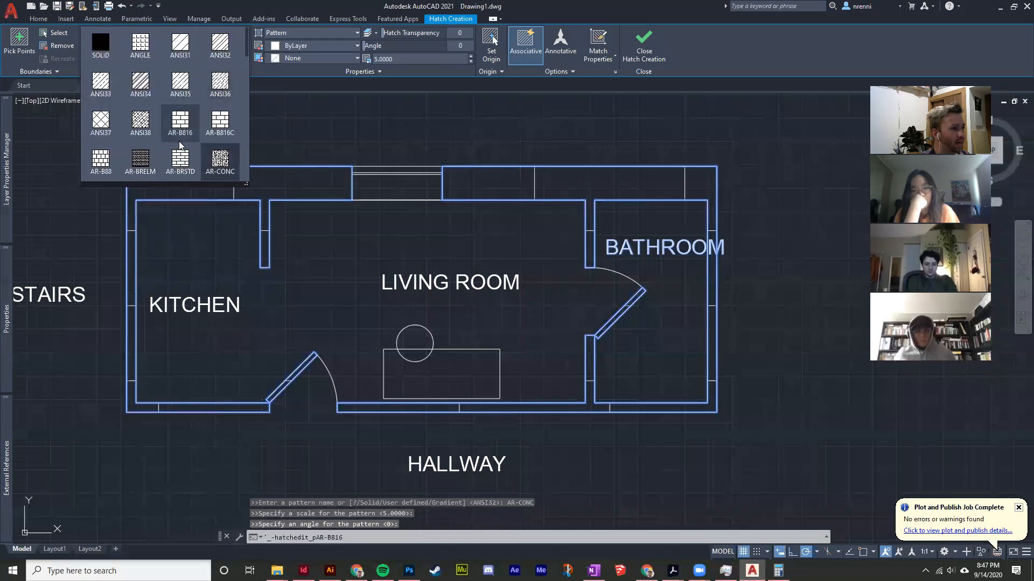
left_click(100, 159)
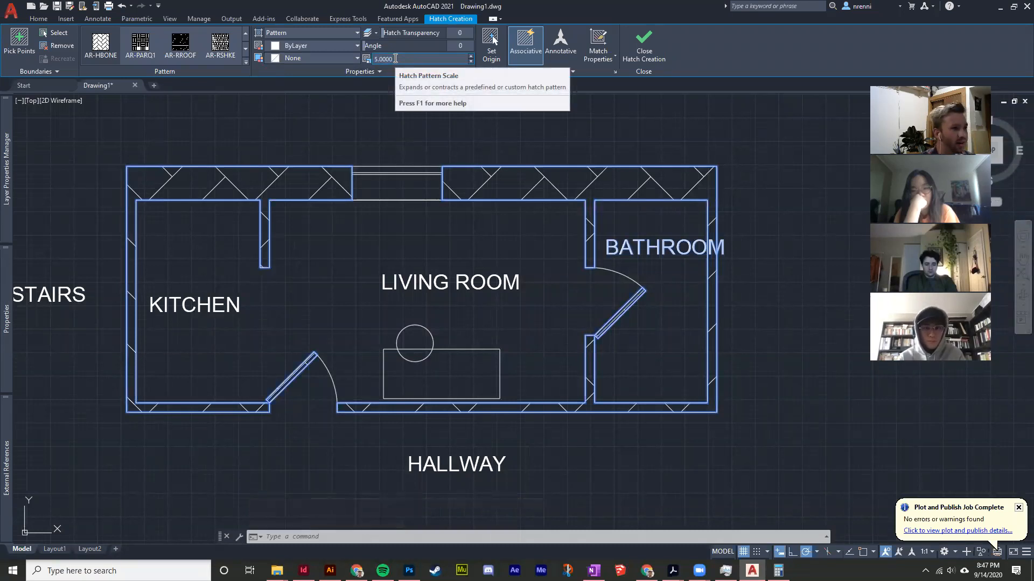
left_click(396, 58)
type("1")
key("Return")
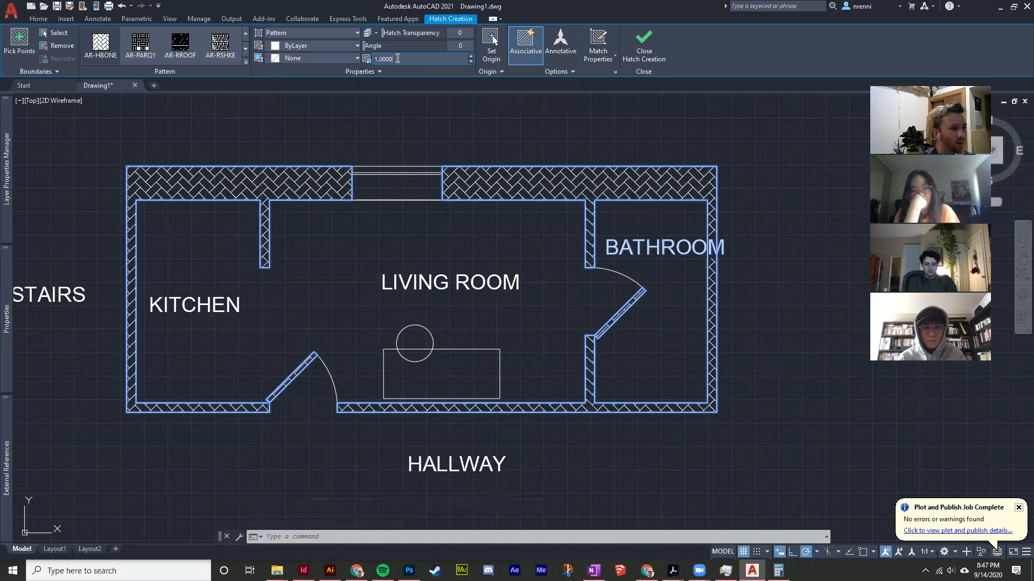
key("Return")
Change the wall and door hatch to the SOLID pattern and finish the hatch
scroll(208, 51, "up", 4)
left_click(90, 49)
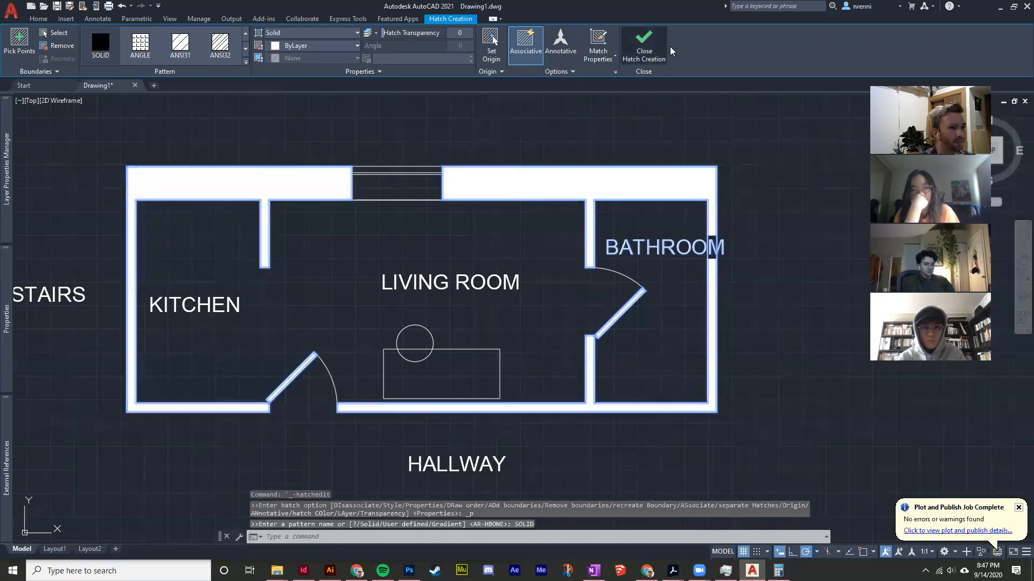
left_click(644, 48)
scroll(489, 237, "down", 2)
scroll(482, 224, "up", 2)
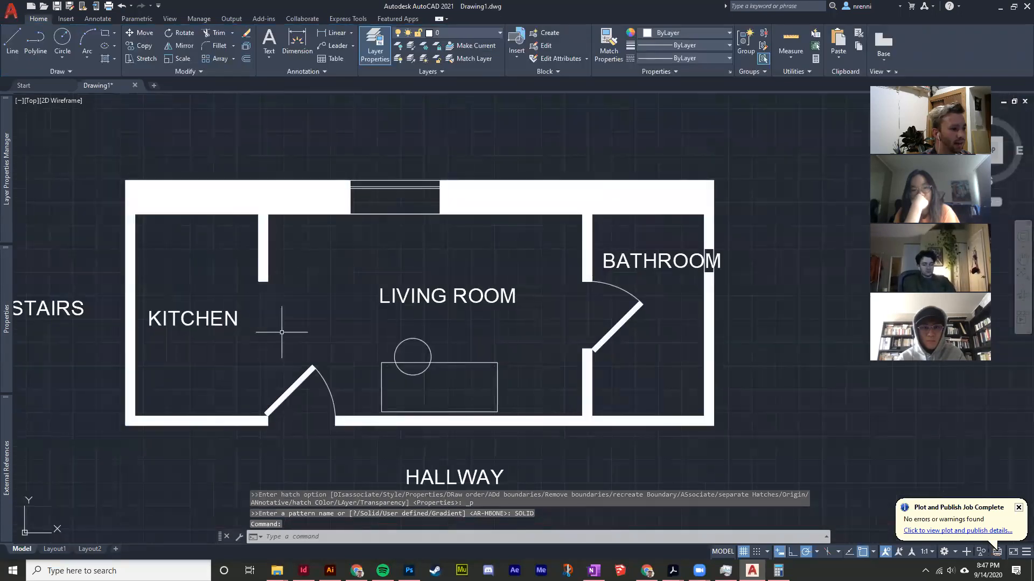
left_click(431, 295)
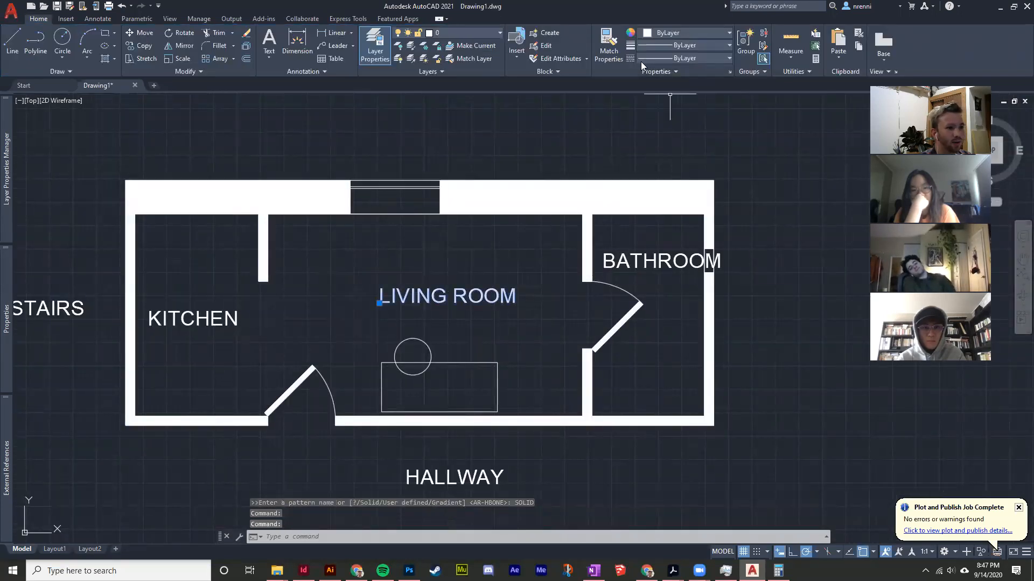
left_click(659, 71)
left_click(660, 34)
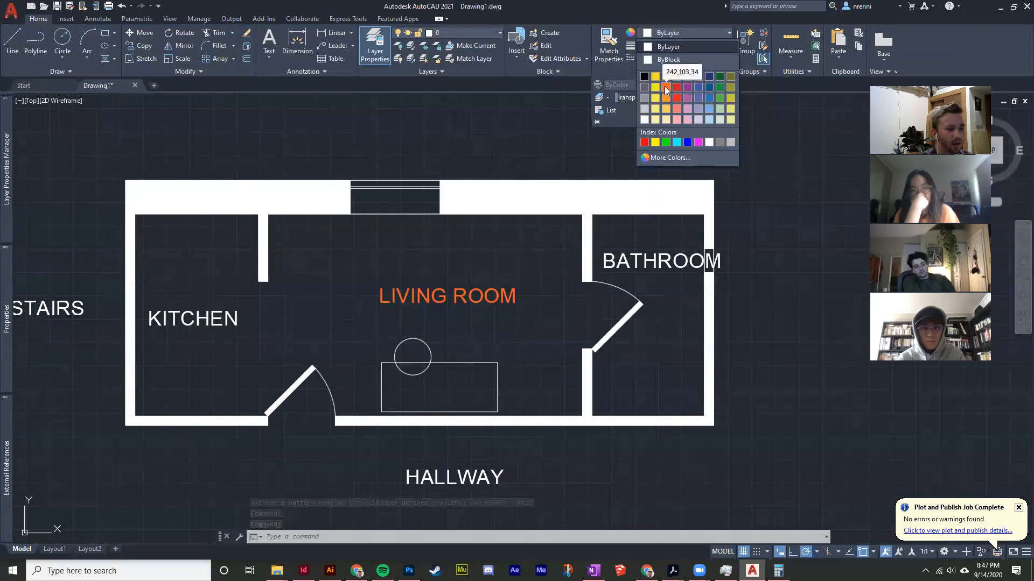
left_click(584, 153)
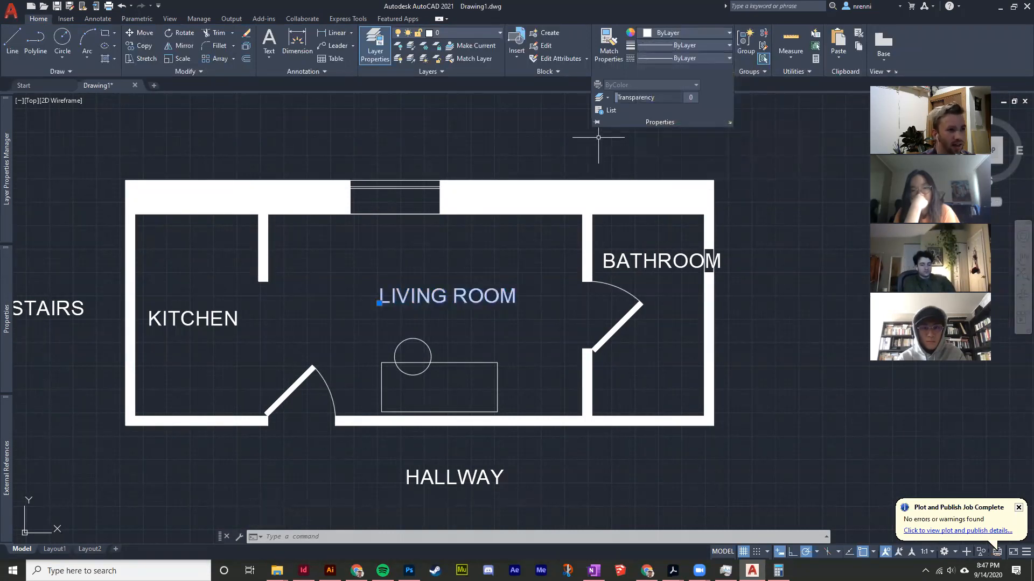
key("Escape")
key("Escape")
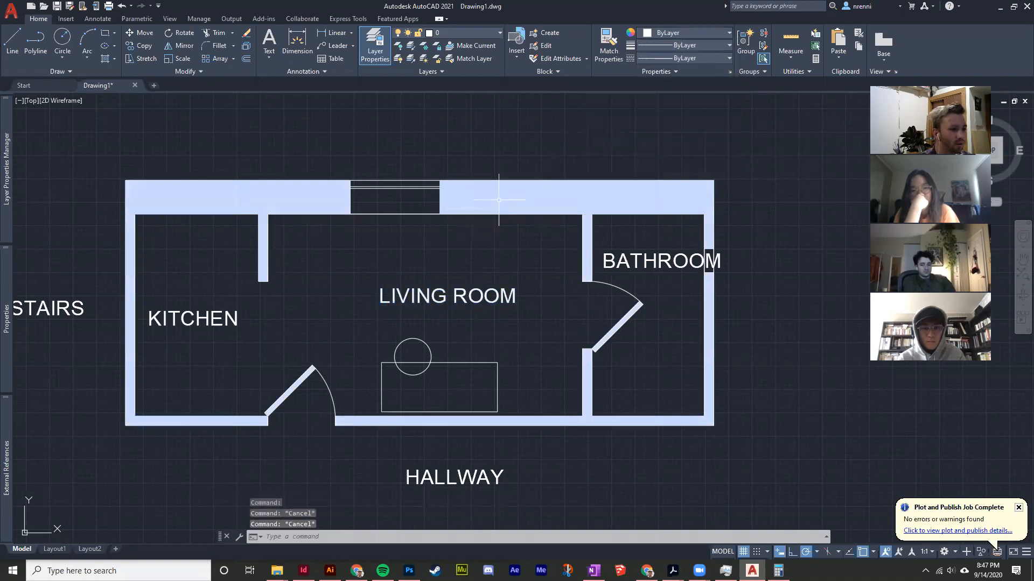
Change the colour of the solid wall and door hatch to light pink
left_click(498, 200)
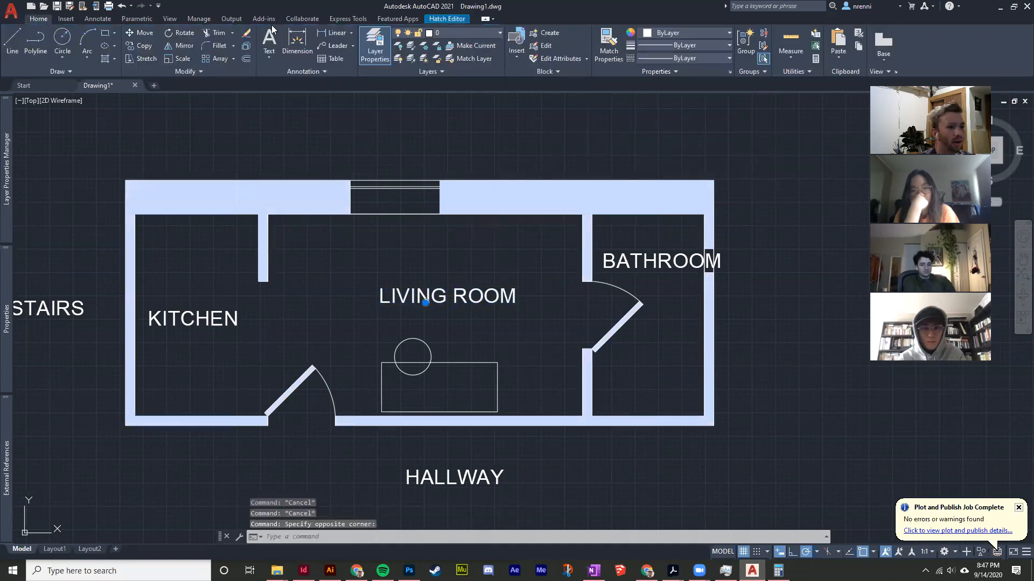
left_click(686, 33)
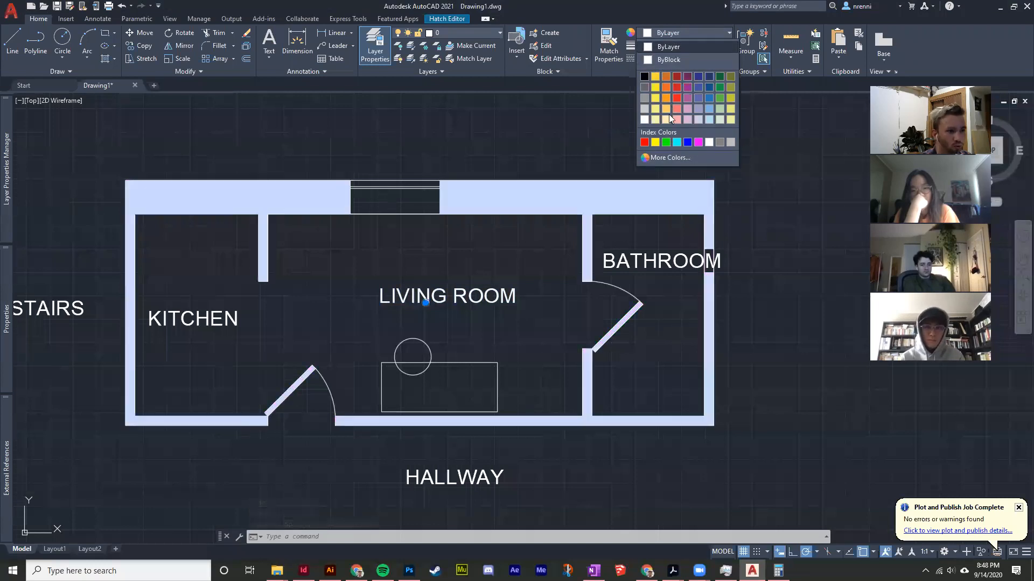
left_click(676, 119)
key("Escape")
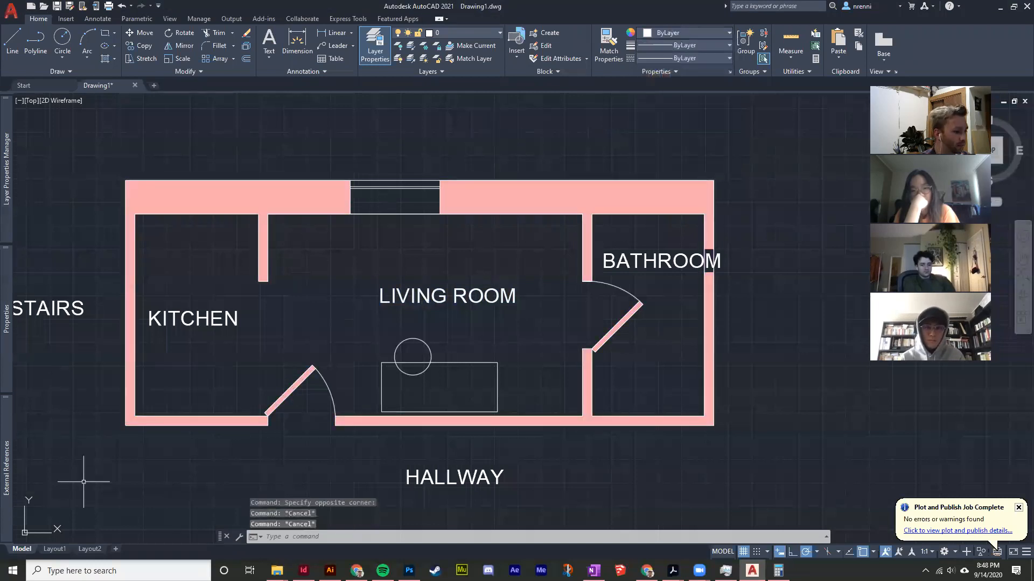
Start plotting Layout1 and choose DWG To PDF.pc3 as the plotter
left_click(55, 549)
key("ctrl+p")
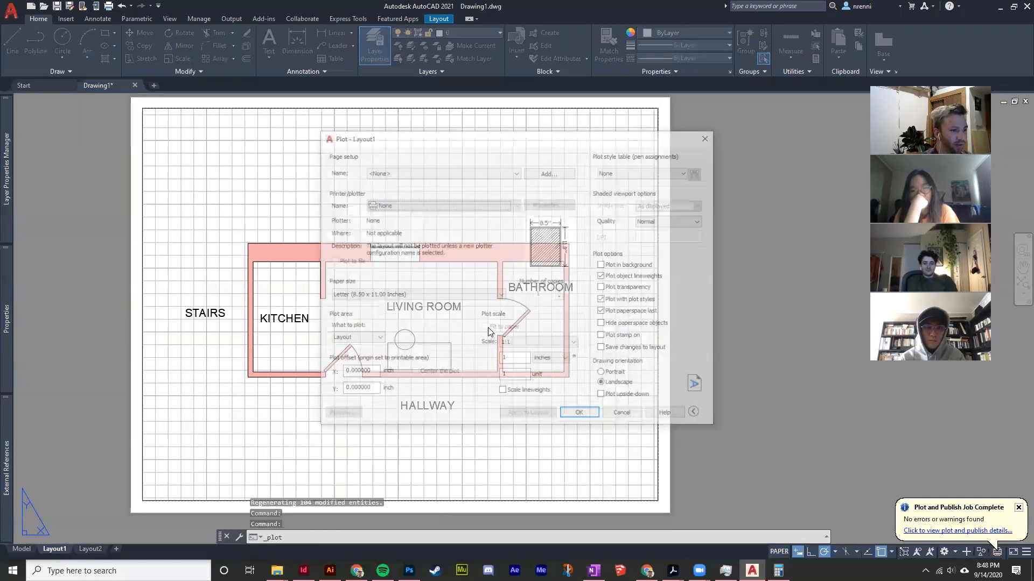
left_click(581, 415)
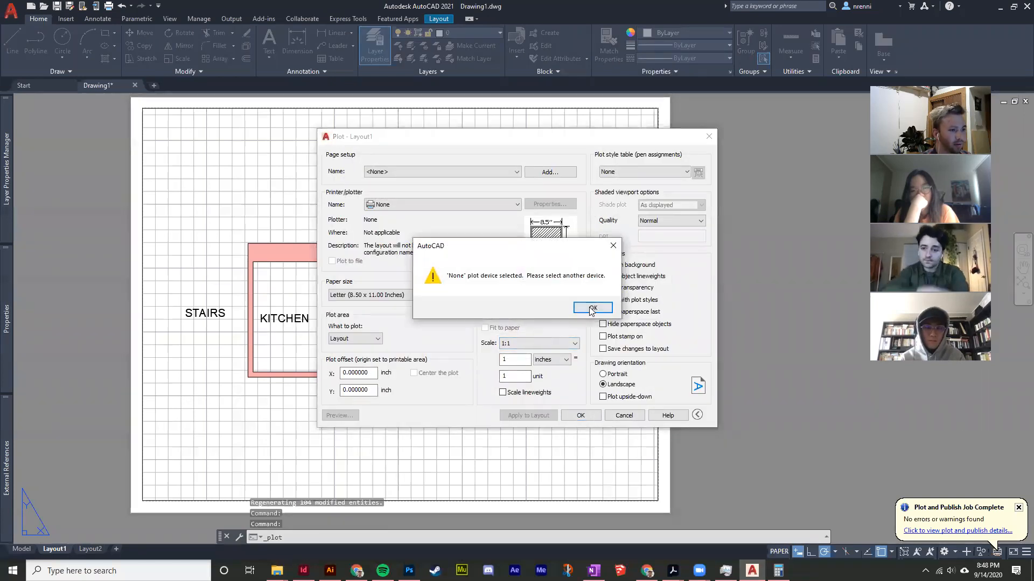
left_click(593, 307)
left_click(414, 206)
left_click(397, 390)
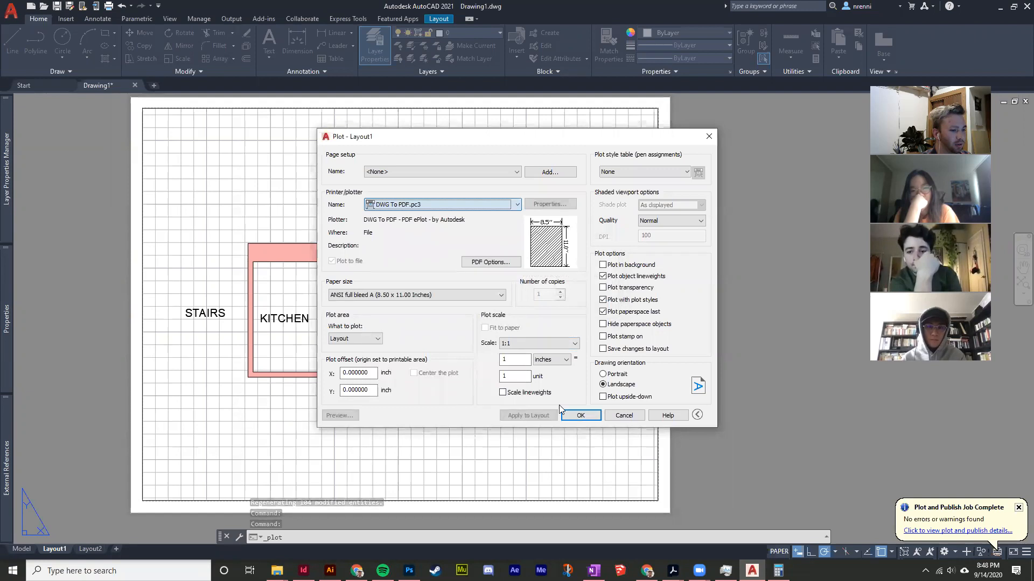
Plot the layout to a PDF named "tutorial plan 2" and view the resulting file
key("Return")
left_click(467, 354)
left_click(476, 440)
type("2")
key("Return")
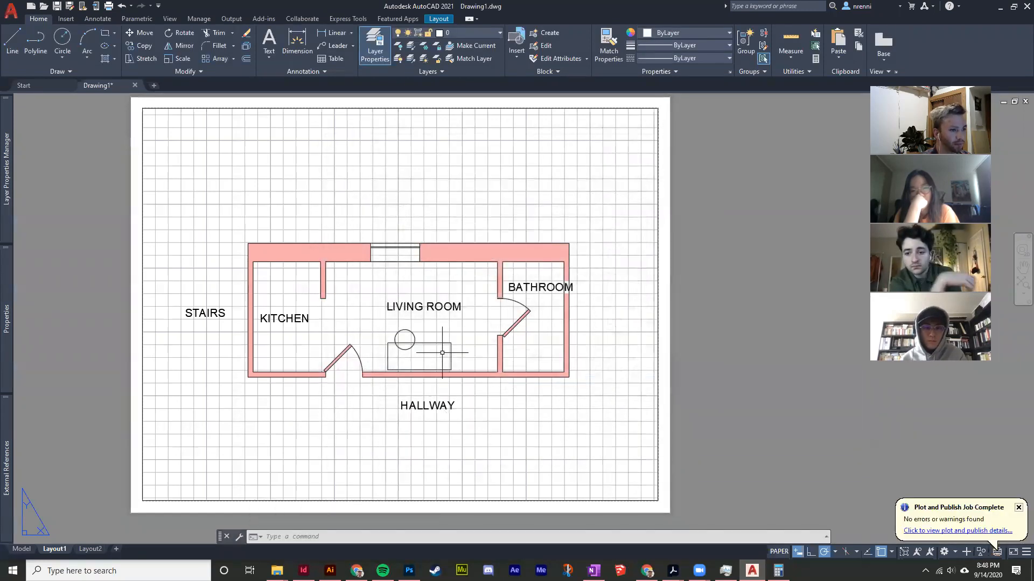
left_click(996, 6)
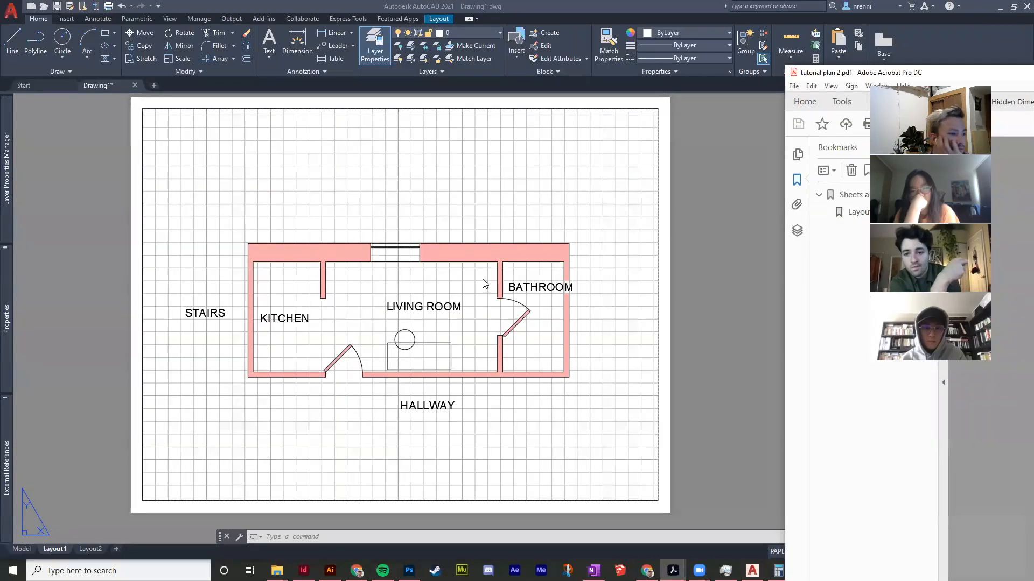
double_click(1002, 74)
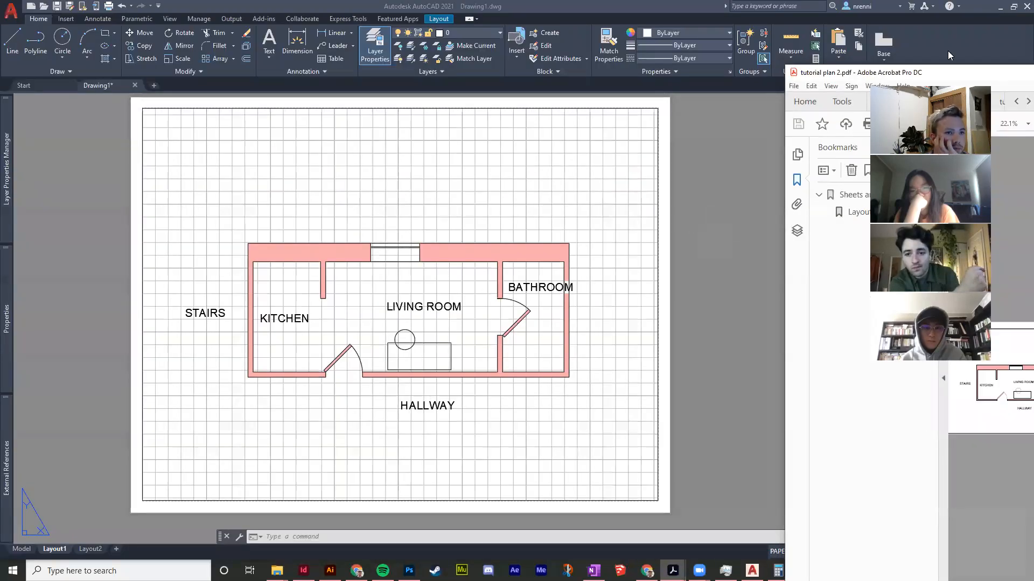